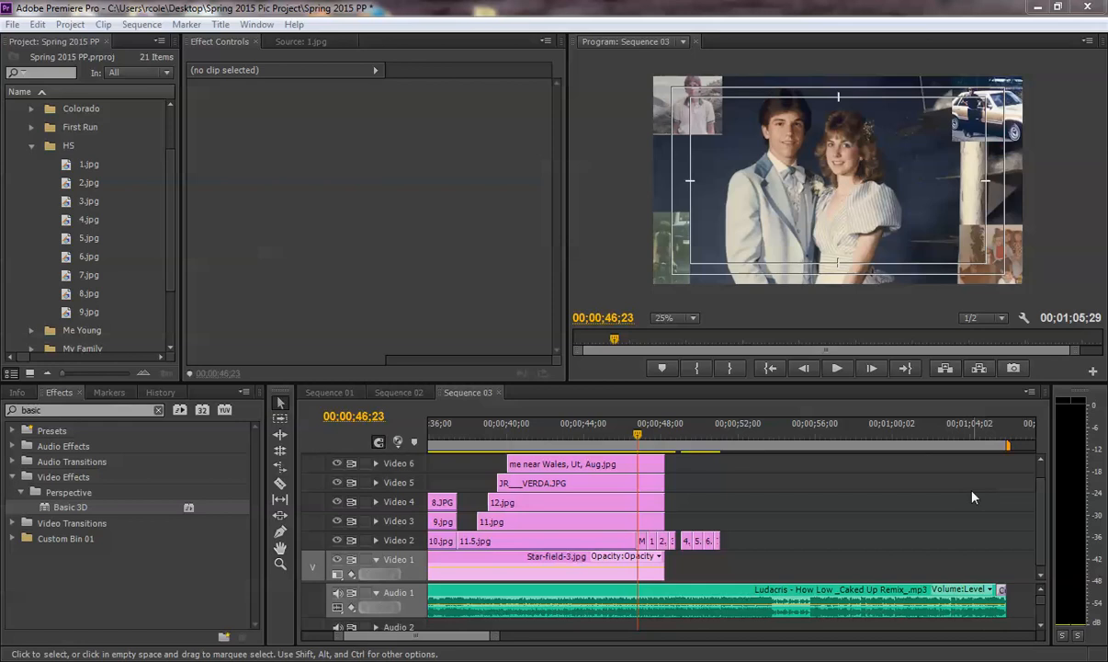
# Play the end of the photo edit in Sequence 03 from about 46 seconds, past the last photo clip.
pyautogui.click(628, 437)
pyautogui.press('space')
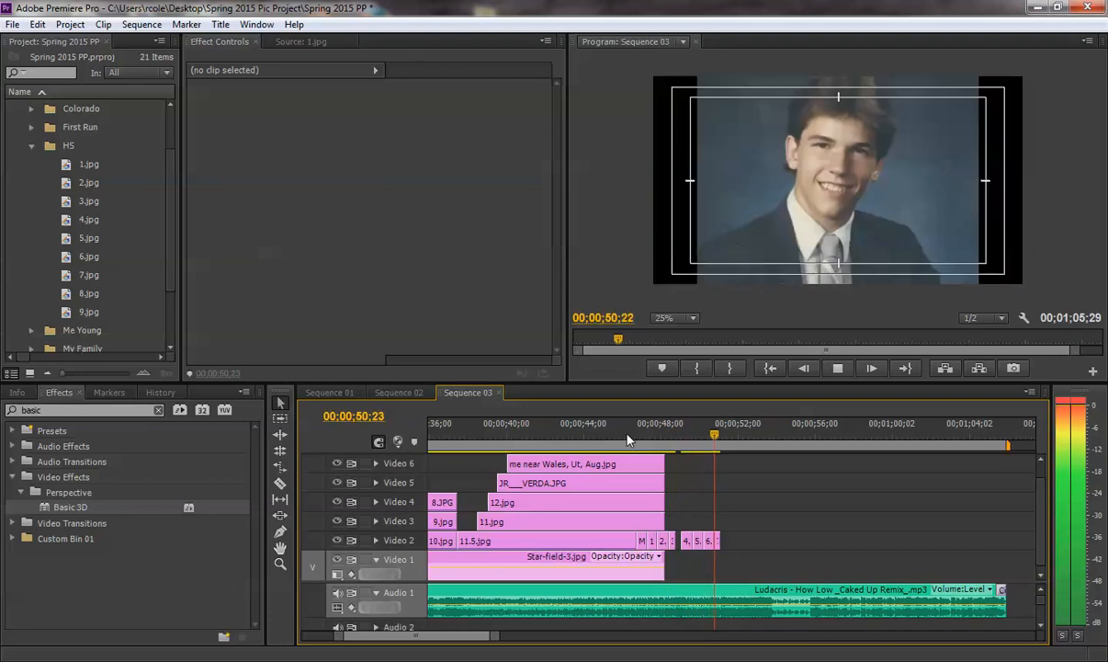
pyautogui.press('space')
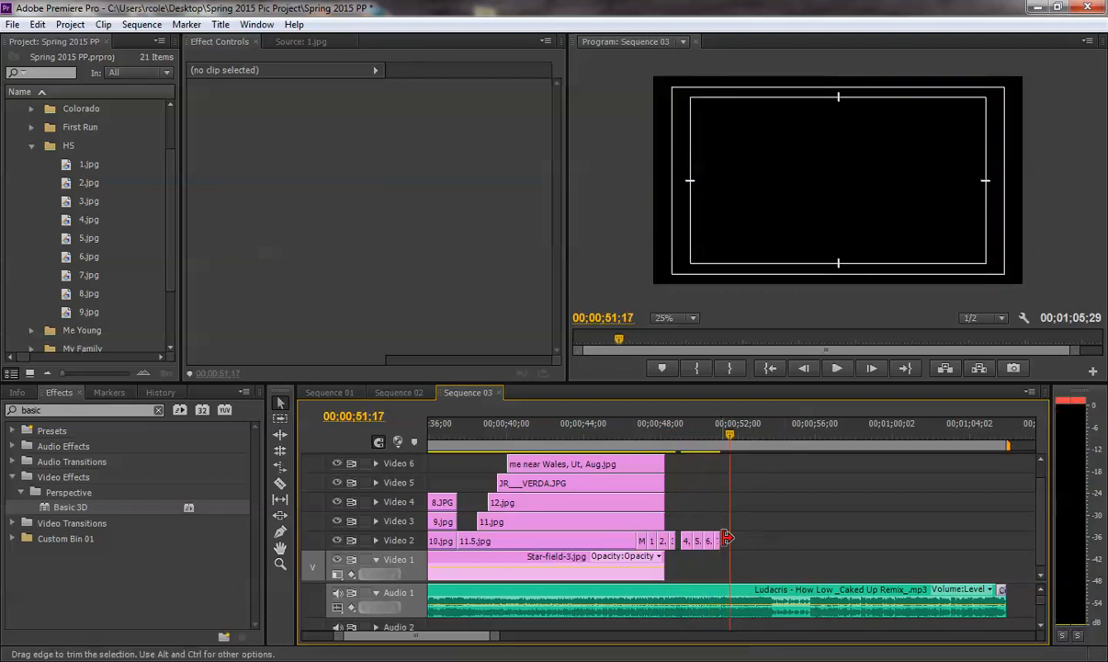
# Play the high school and graduation photo section of Sequence 01 from about 48 seconds to the end for reference.
pyautogui.click(336, 394)
pyautogui.click(691, 445)
pyautogui.press('space')
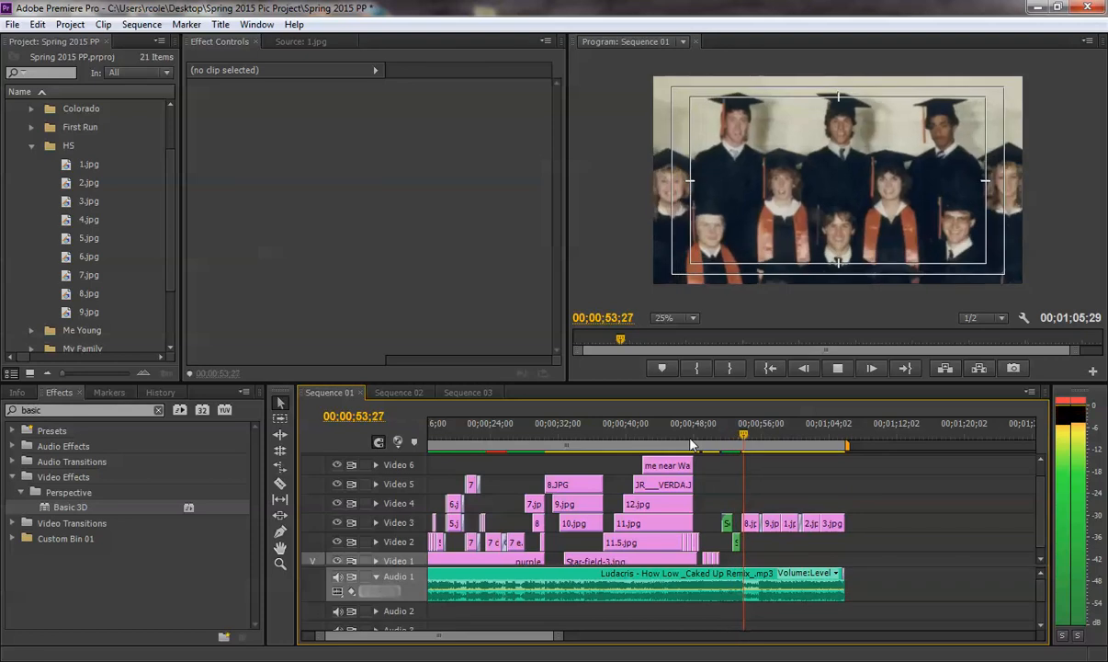
pyautogui.press('space')
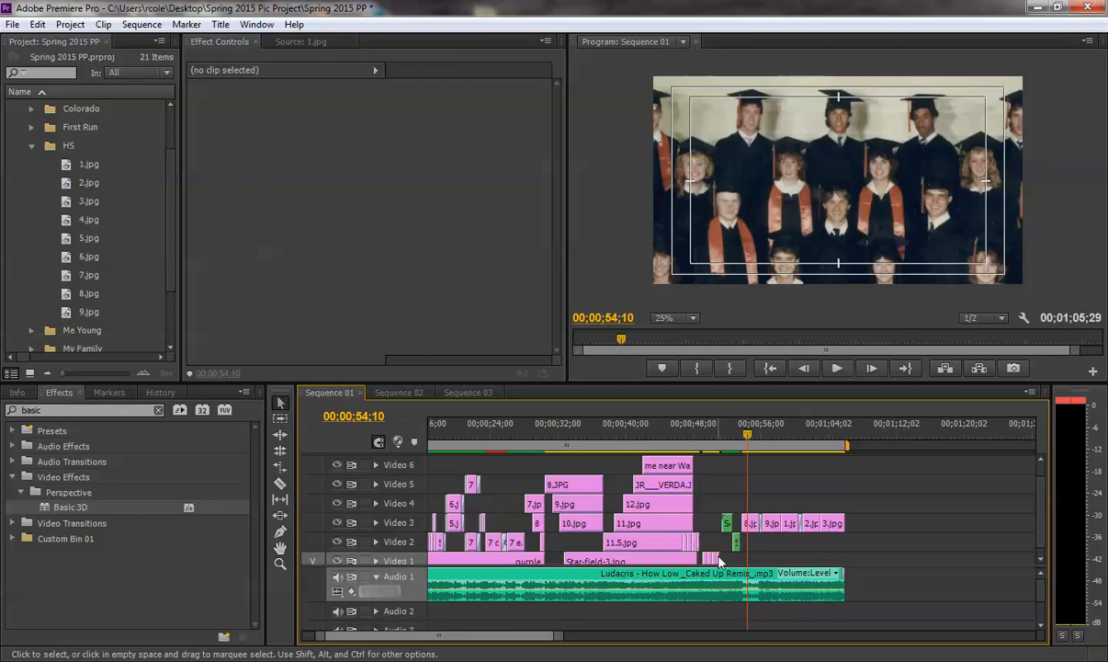
pyautogui.moveTo(720, 561)
pyautogui.press('space')
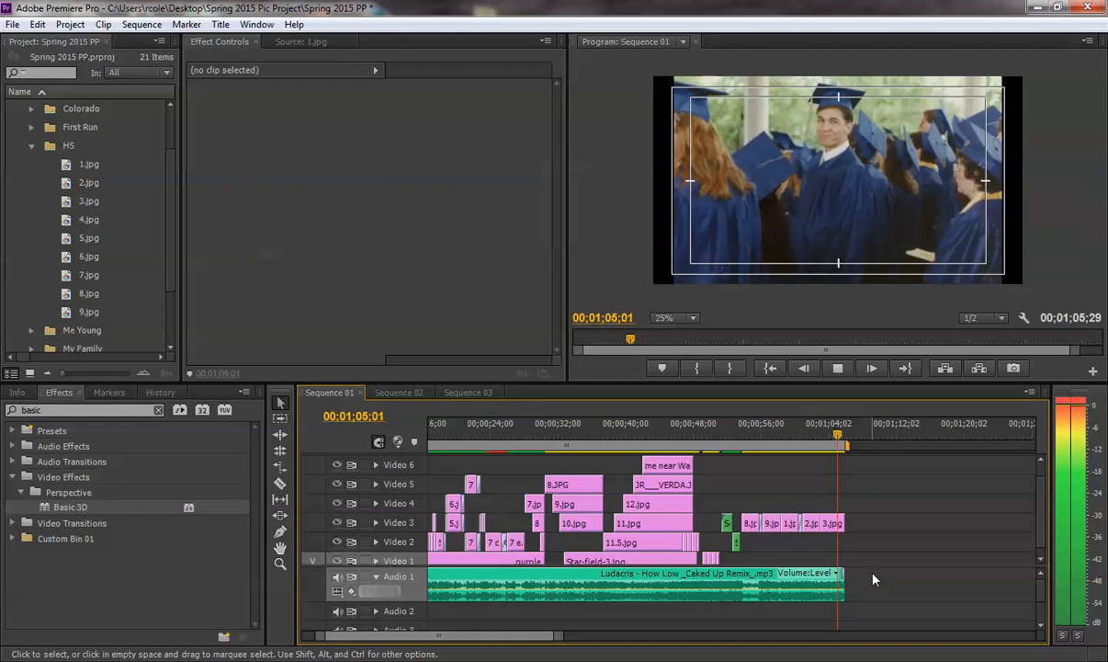
pyautogui.press('space')
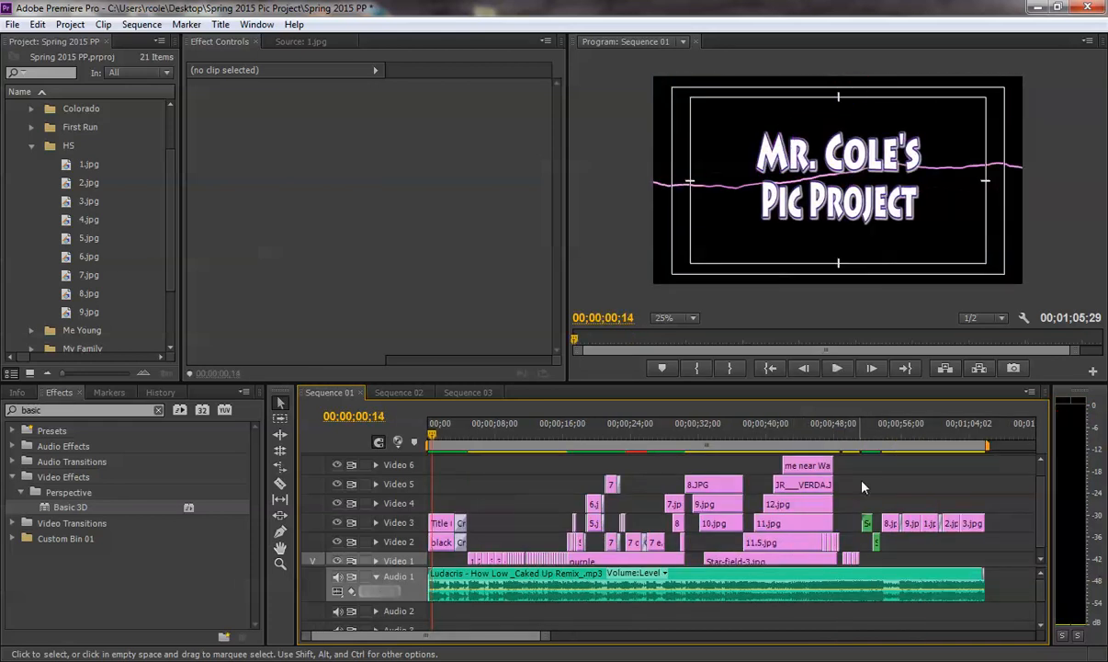
pyautogui.click(847, 429)
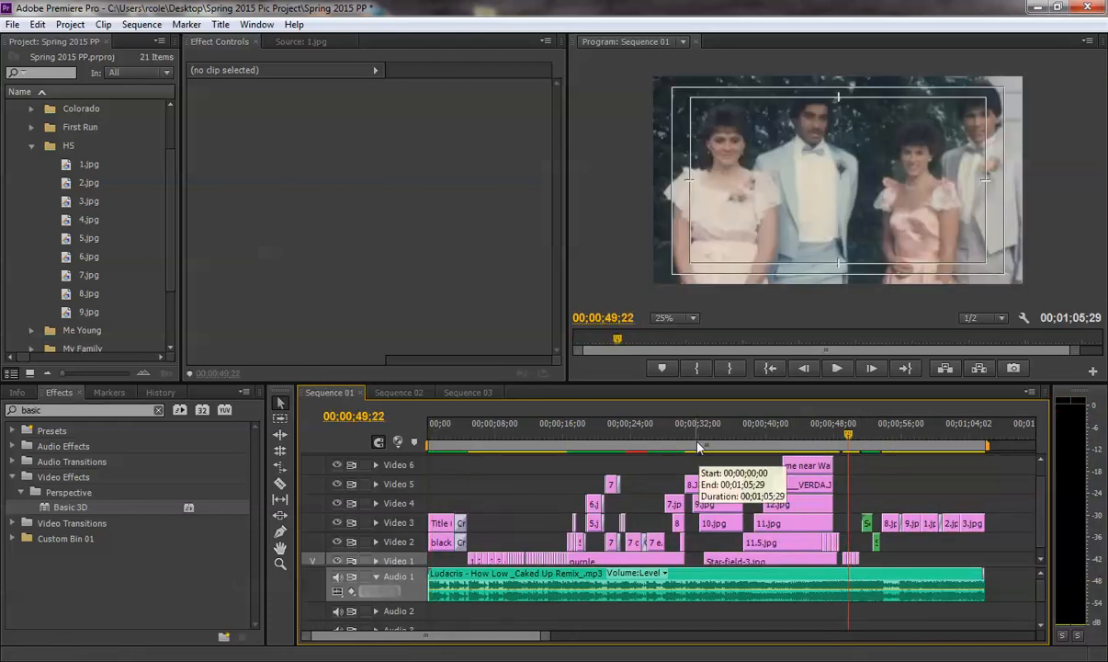
# Return to Sequence 03 and replay its short photo clips from about 46 seconds.
pyautogui.click(477, 393)
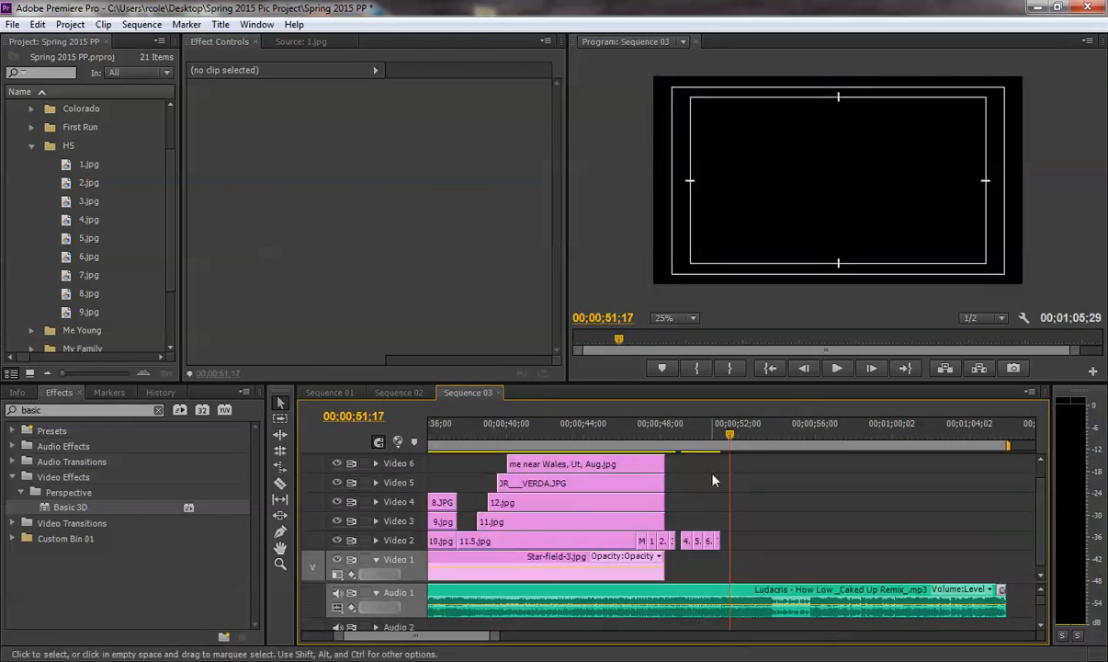
pyautogui.click(669, 434)
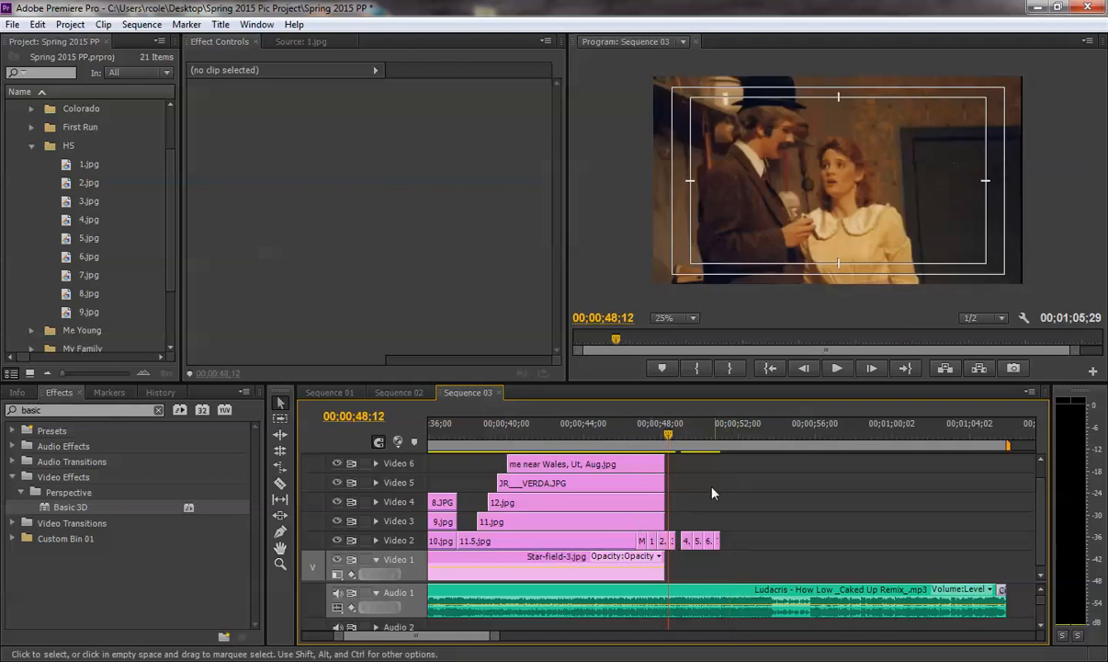
pyautogui.click(627, 434)
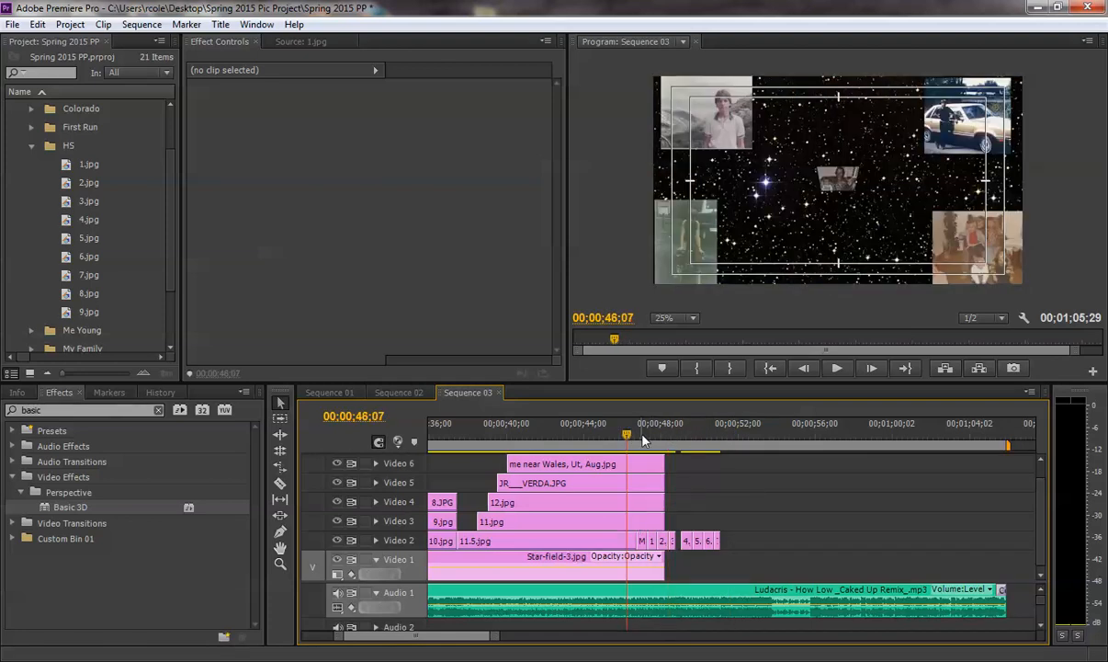
pyautogui.press('space')
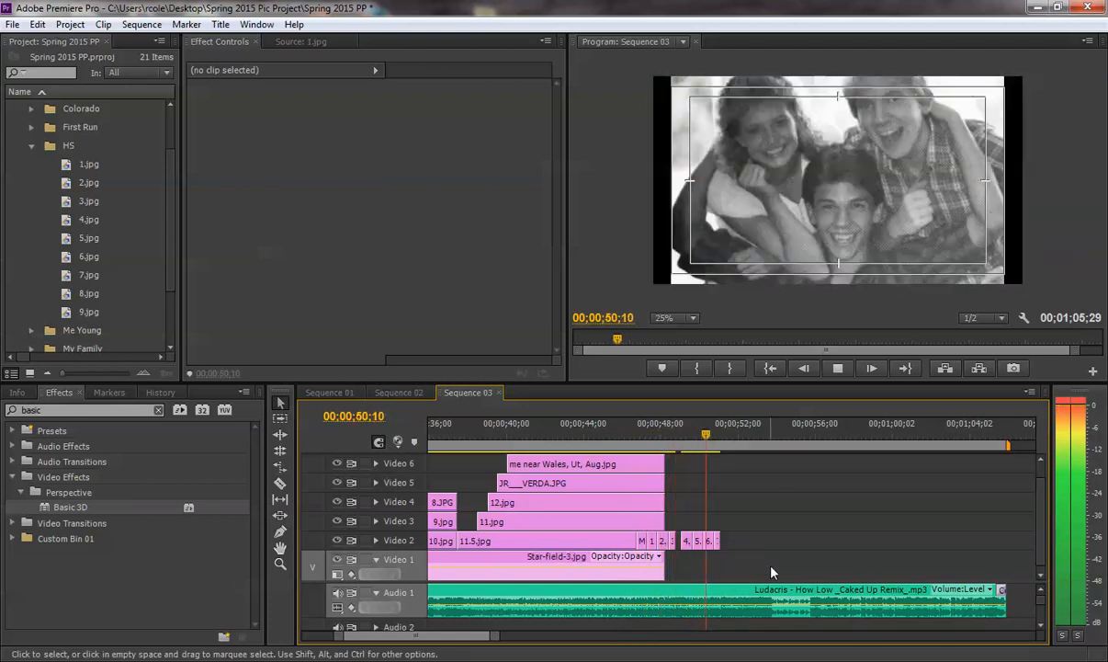
pyautogui.press('space')
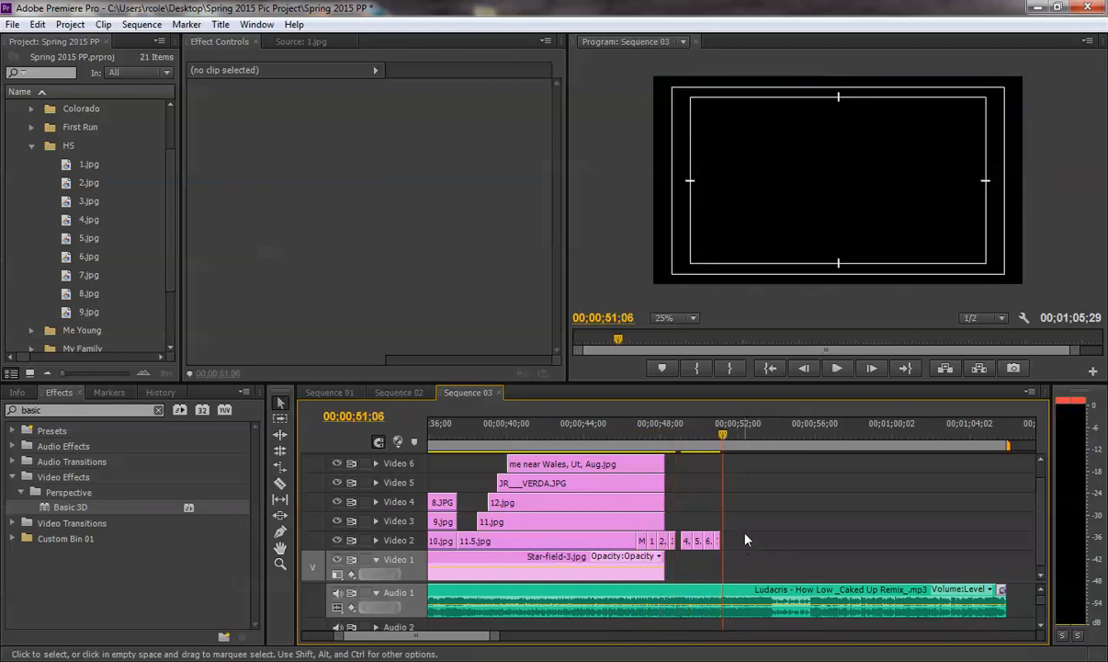
# Copy the run of short photo clips after 11.5.jpg on Video 2, and play the music beyond them.
pyautogui.moveTo(743, 539); pyautogui.dragTo(681, 552)
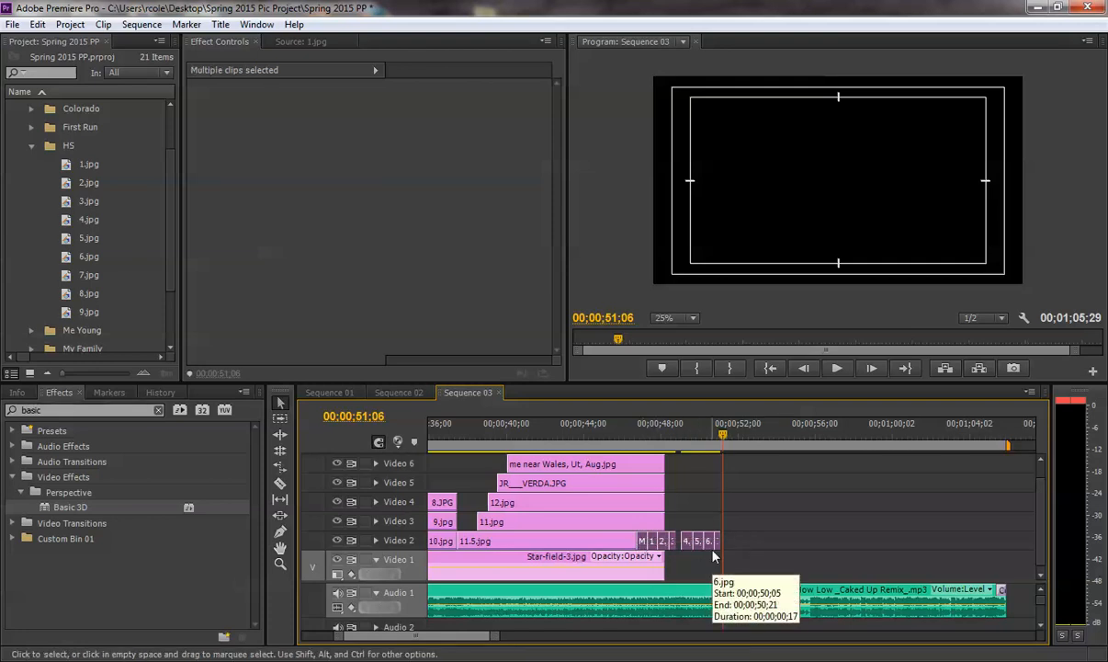
pyautogui.click(38, 24)
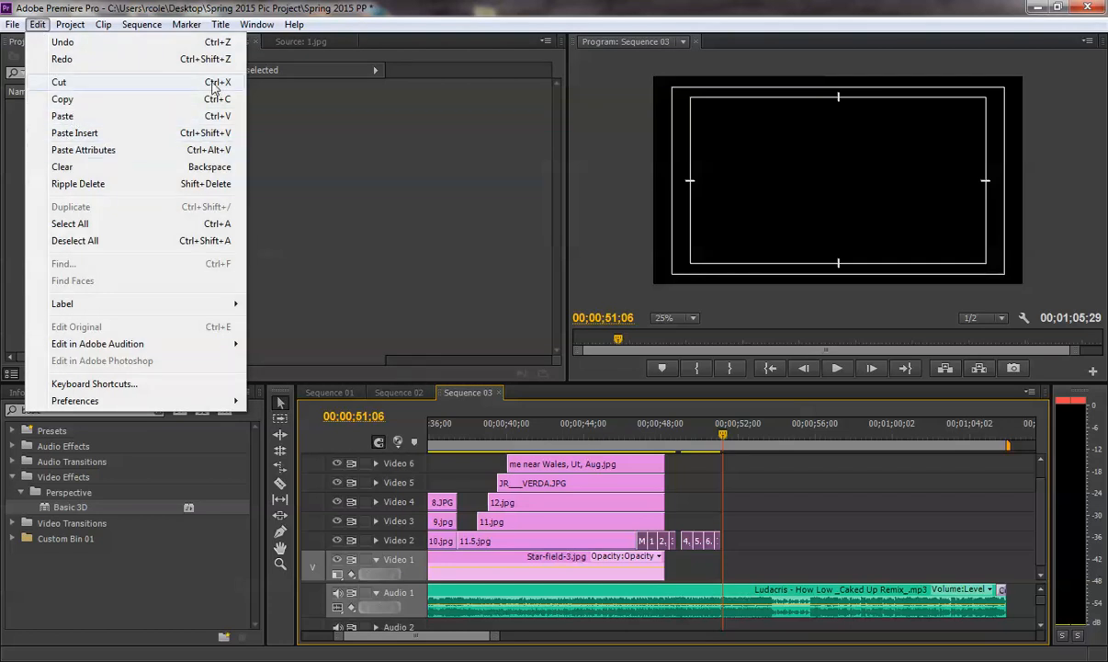
pyautogui.click(772, 531)
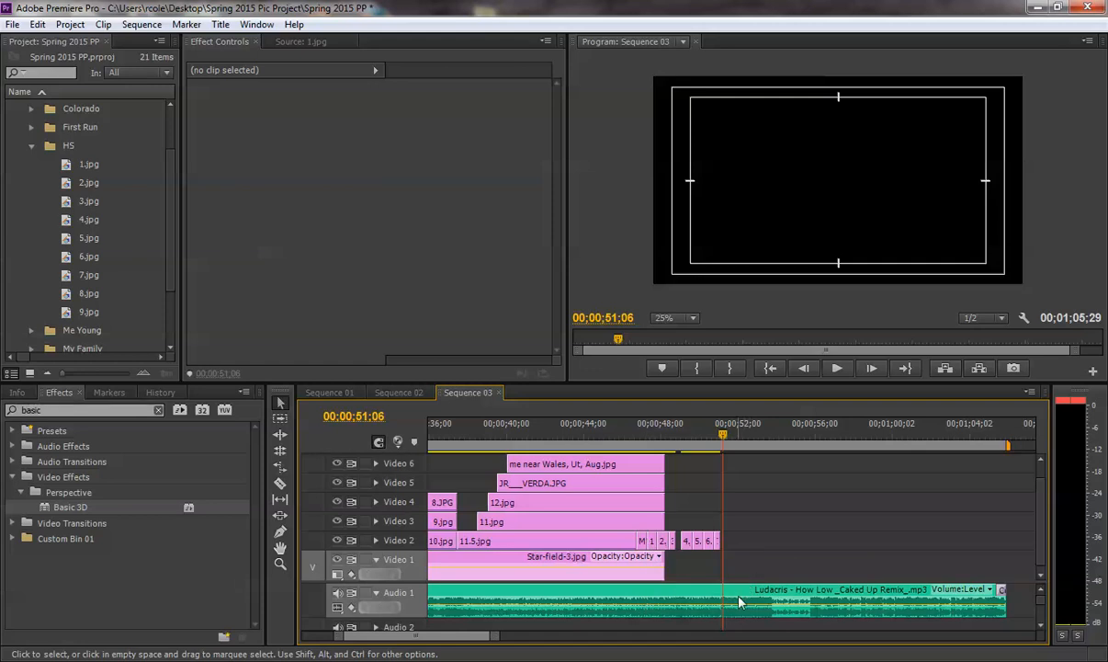
pyautogui.press('space')
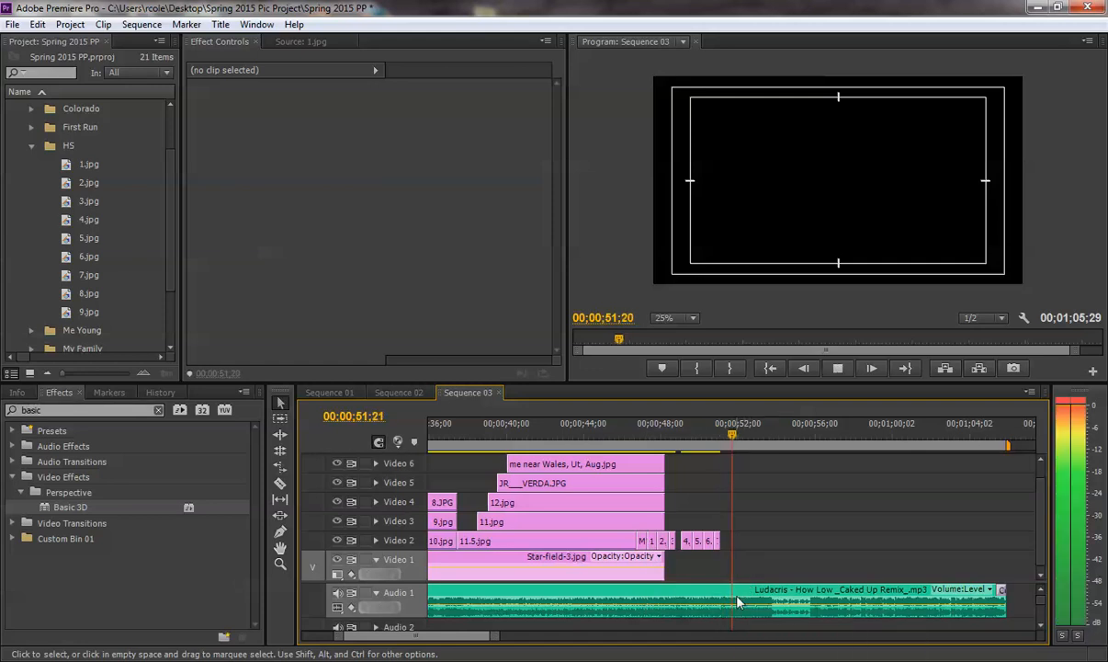
pyautogui.press('space')
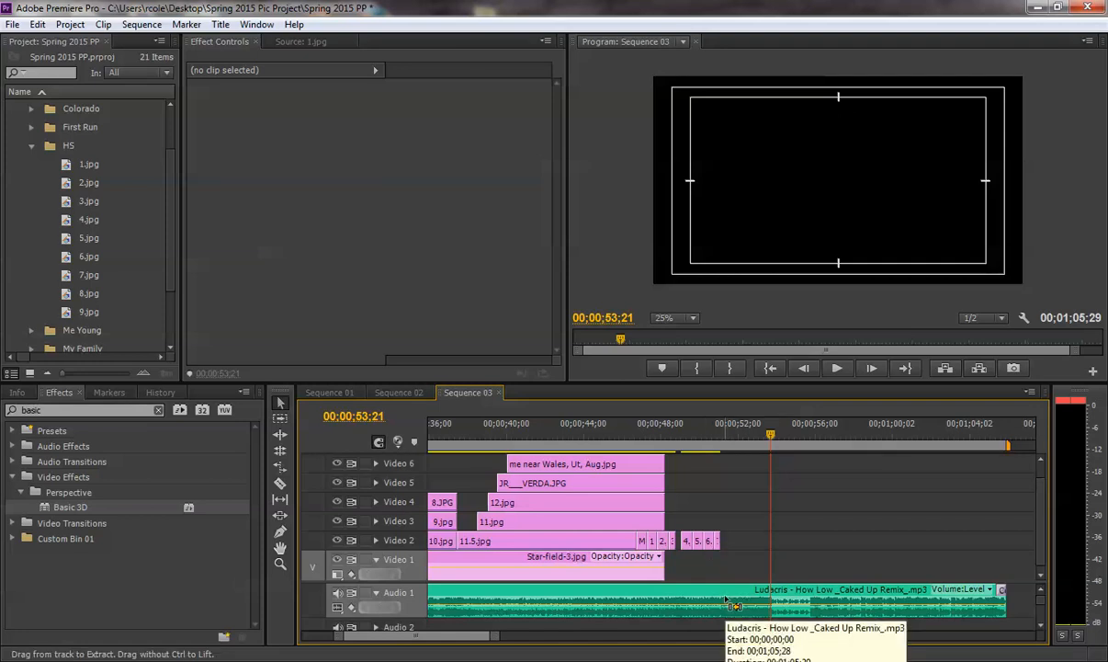
# Create Sequence 04 with the HDV 1080p30 preset and paste the copied photo clips at its start on Video 1.
pyautogui.hotkey('ctrl', 'n')
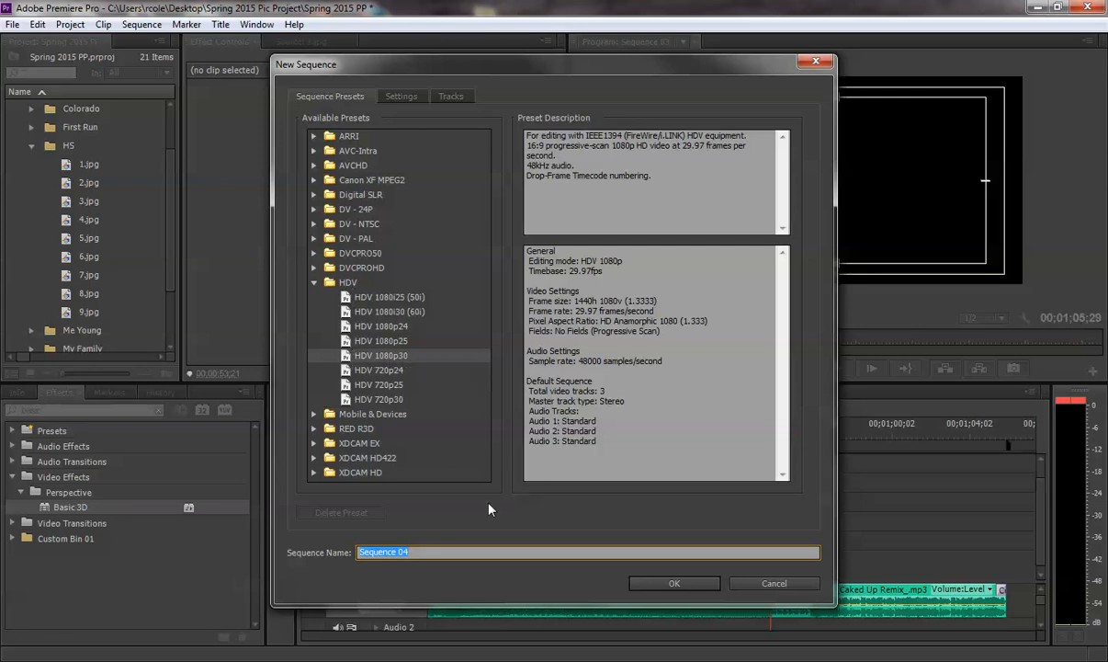
pyautogui.click(668, 585)
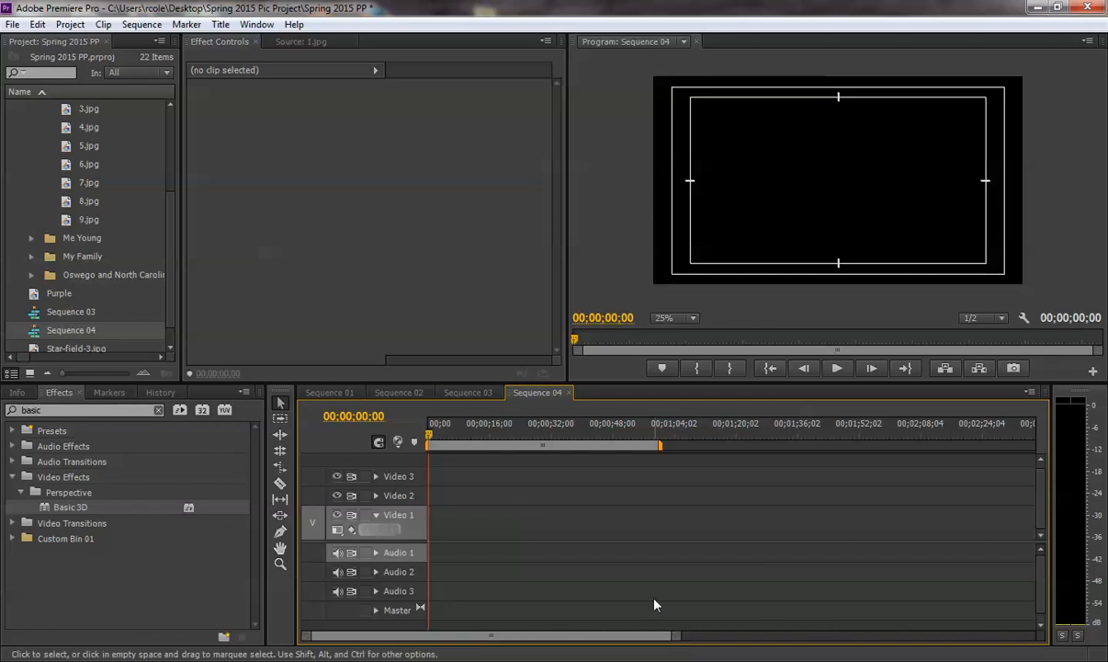
pyautogui.hotkey('ctrl', 'v')
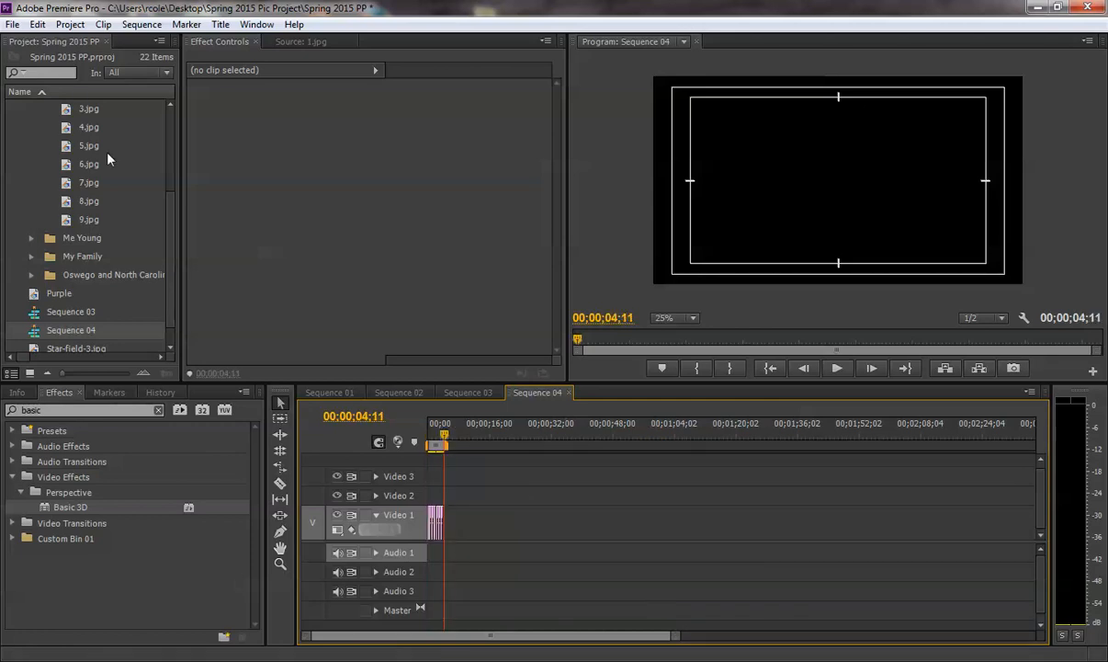
# Paste the copied photo clips five more times end to end on Video 1 of Sequence 04.
pyautogui.click(37, 25)
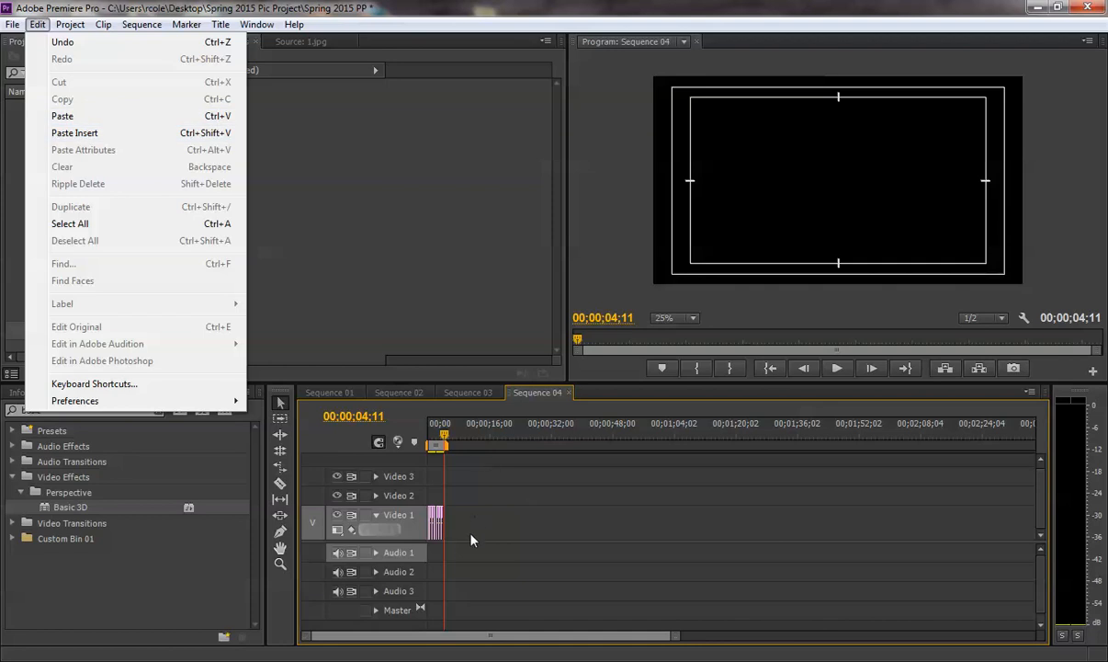
pyautogui.click(446, 460)
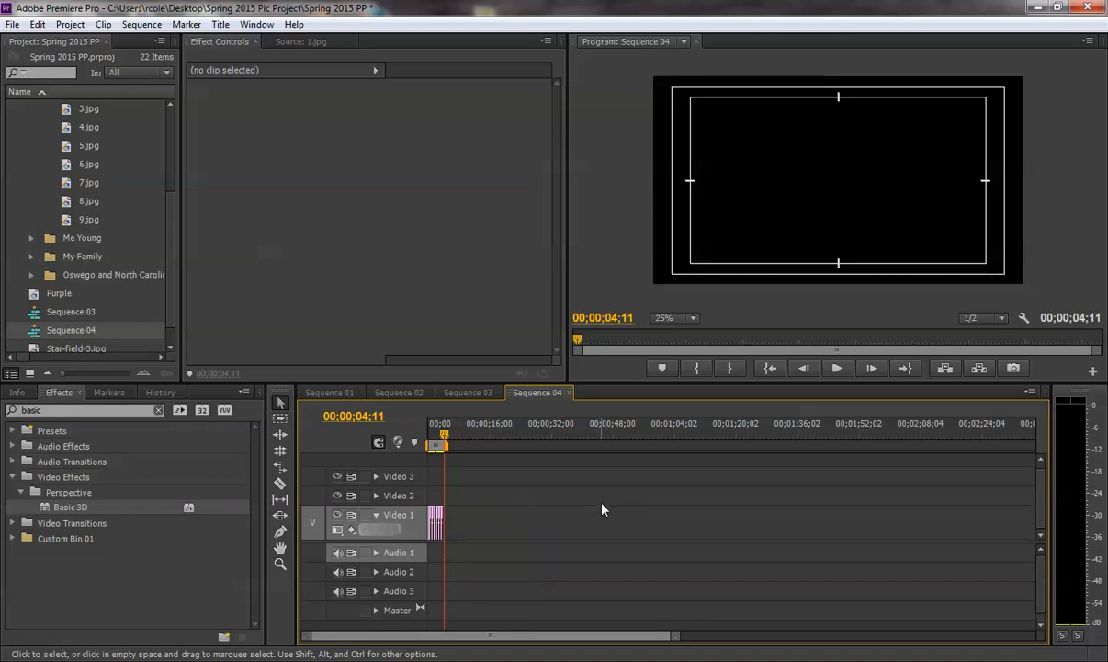
pyautogui.hotkey('ctrl', 'v')
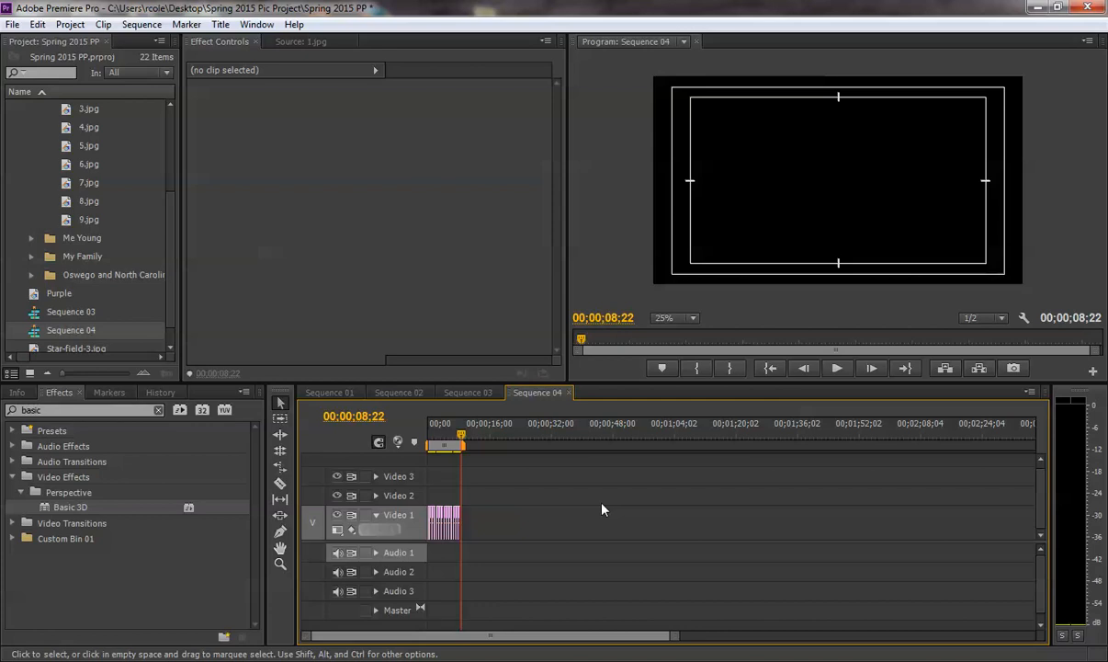
pyautogui.hotkey('ctrl', 'v')
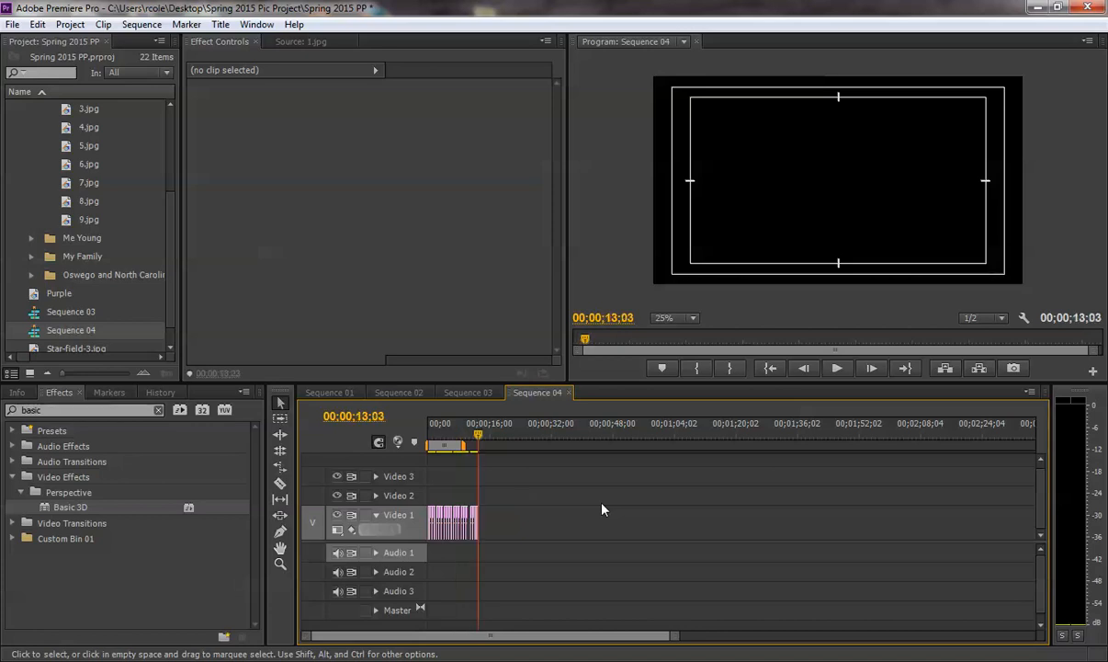
pyautogui.hotkey('ctrl', 'v')
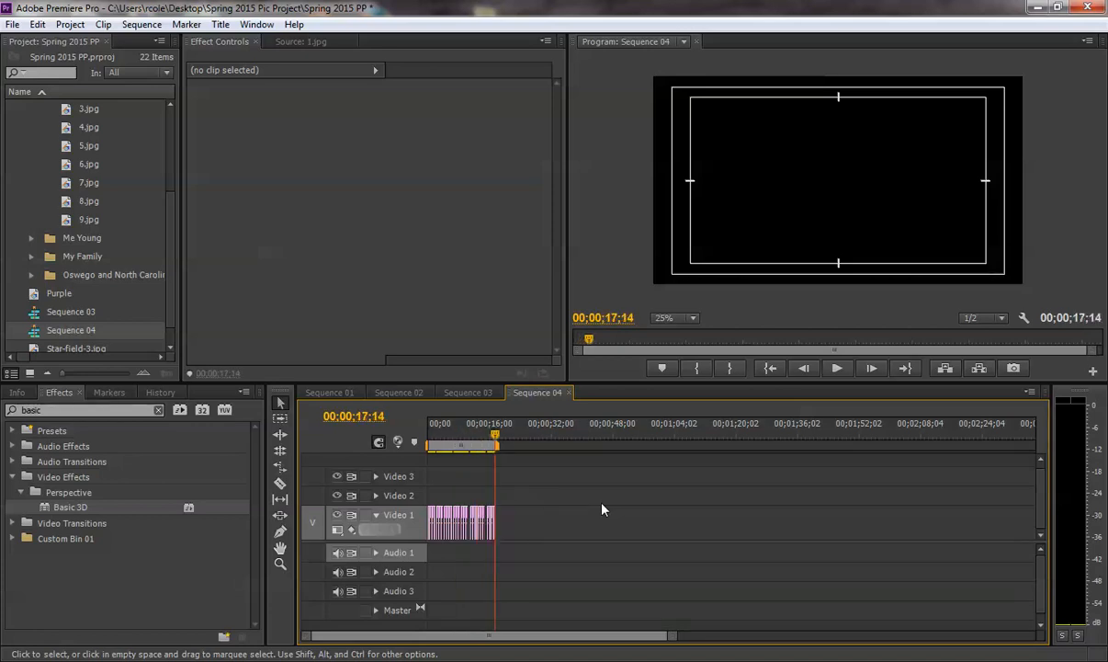
pyautogui.hotkey('ctrl', 'v')
pyautogui.hotkey('ctrl', 'v')
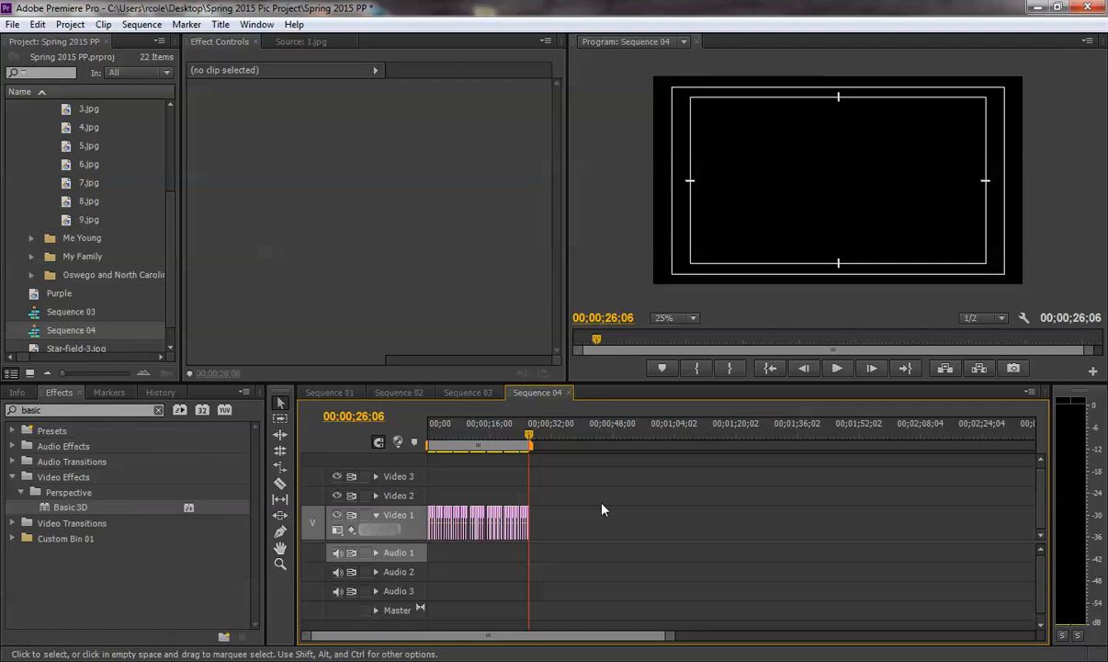
# Play the repeated photo clips in Sequence 04 from the beginning.
pyautogui.click(432, 431)
pyautogui.moveTo(432, 437); pyautogui.dragTo(420, 435)
pyautogui.press('space')
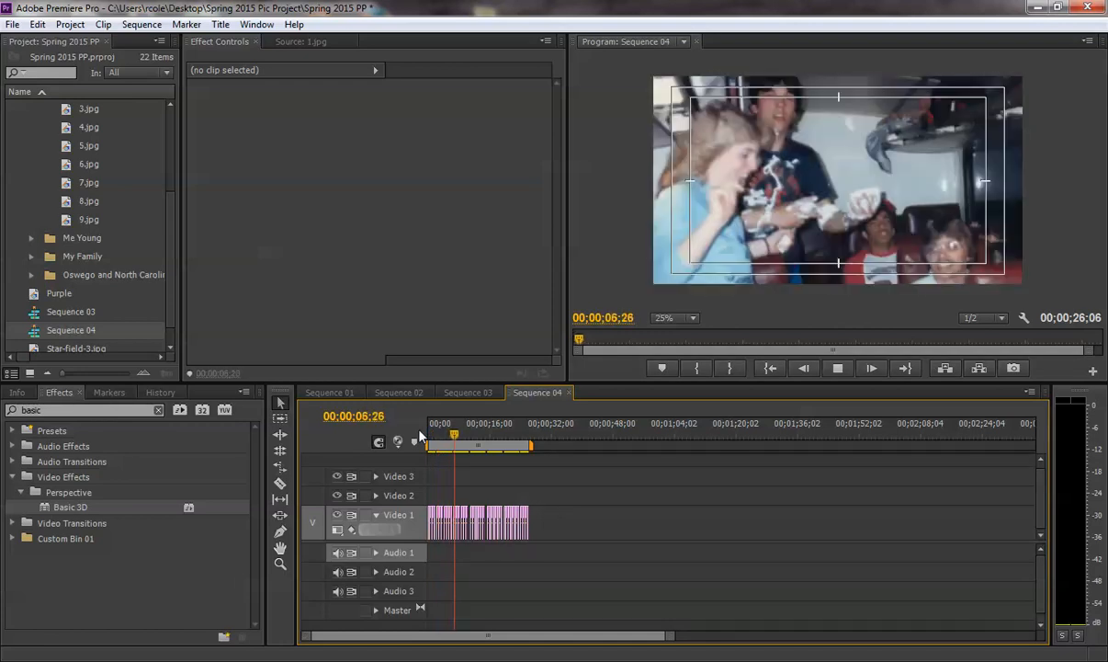
pyautogui.press('space')
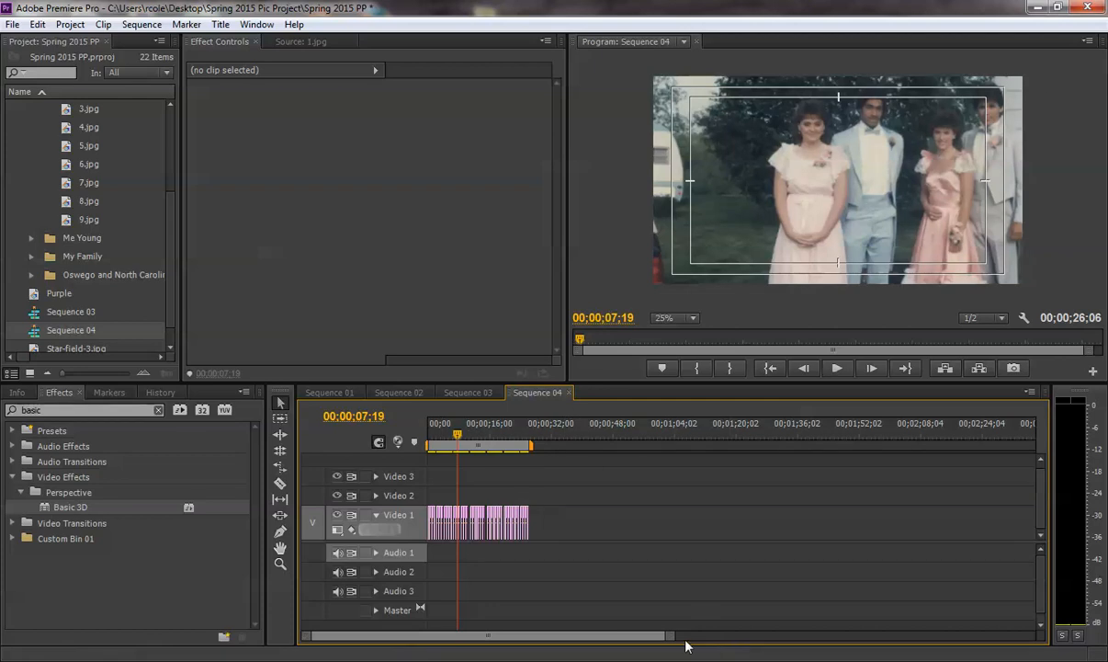
# Close all six gaps between the photo clips on Video 1 of Sequence 04 with the Track Select tool, working from the last gap back.
pyautogui.moveTo(673, 635); pyautogui.dragTo(564, 636)
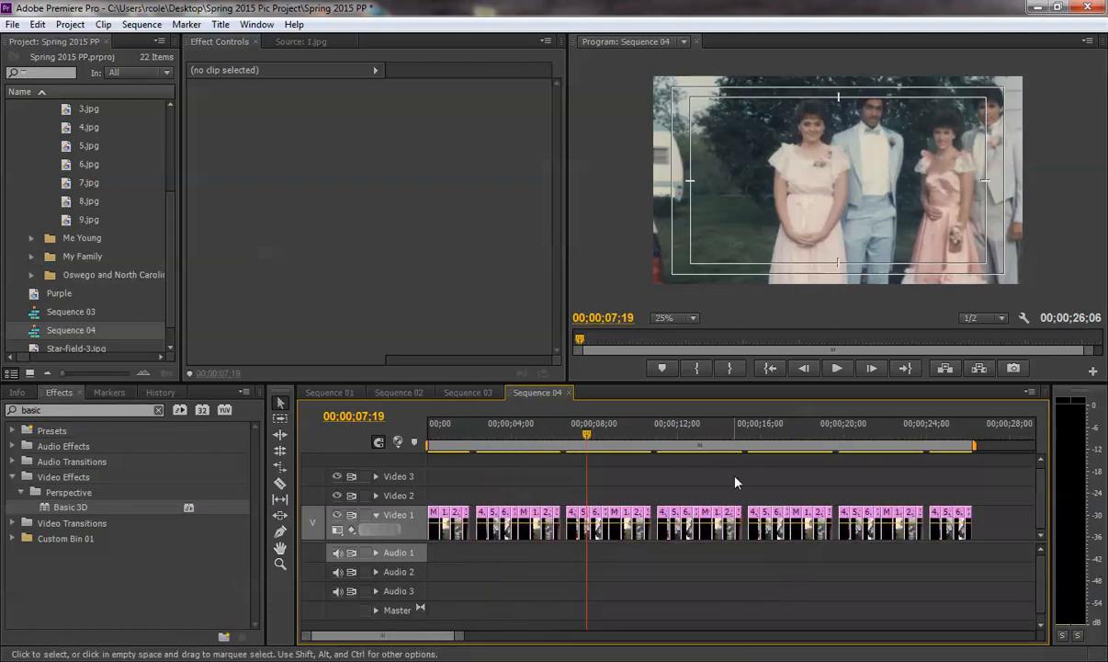
pyautogui.click(282, 420)
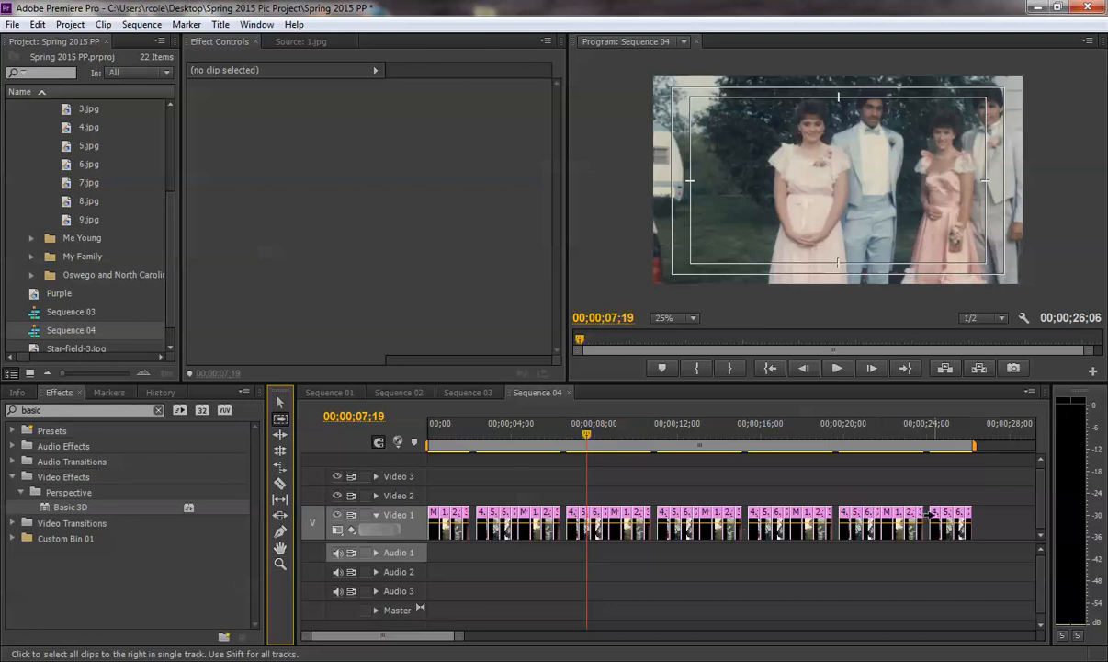
pyautogui.moveTo(945, 520); pyautogui.dragTo(938, 521)
pyautogui.click(837, 515)
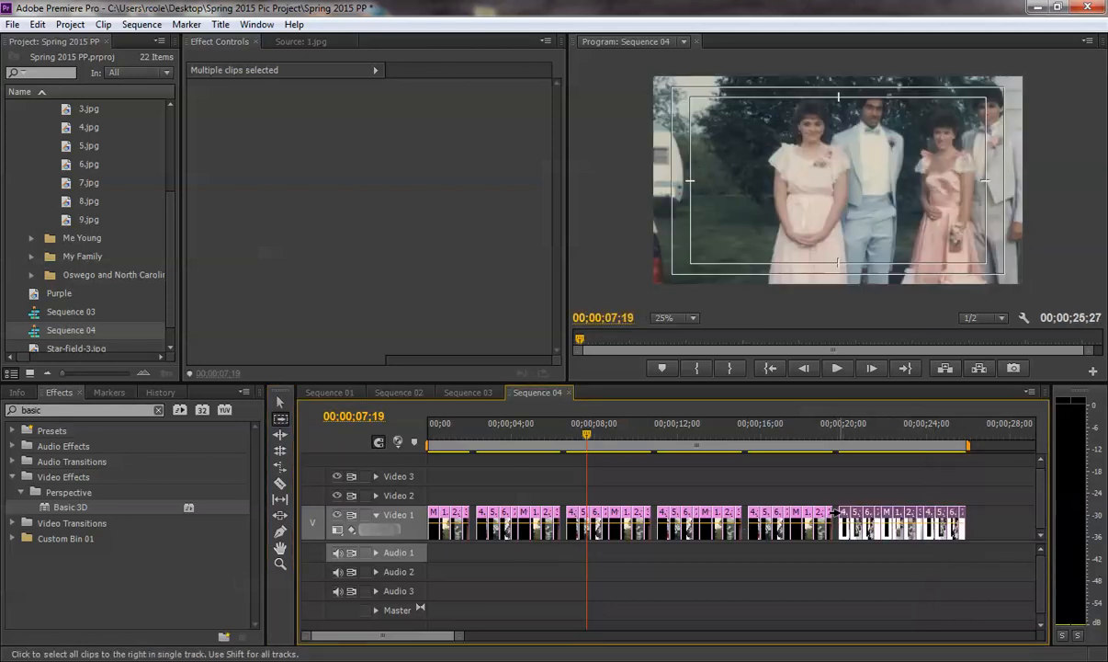
pyautogui.moveTo(836, 513); pyautogui.dragTo(830, 514)
pyautogui.click(749, 513)
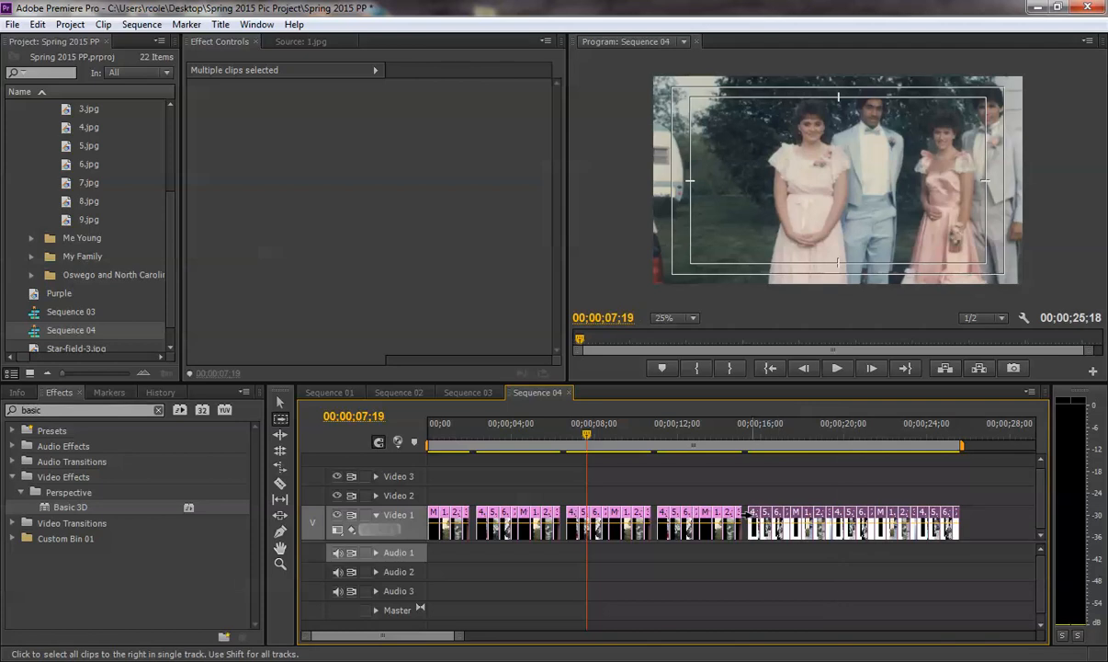
pyautogui.moveTo(749, 514); pyautogui.dragTo(741, 514)
pyautogui.click(654, 513)
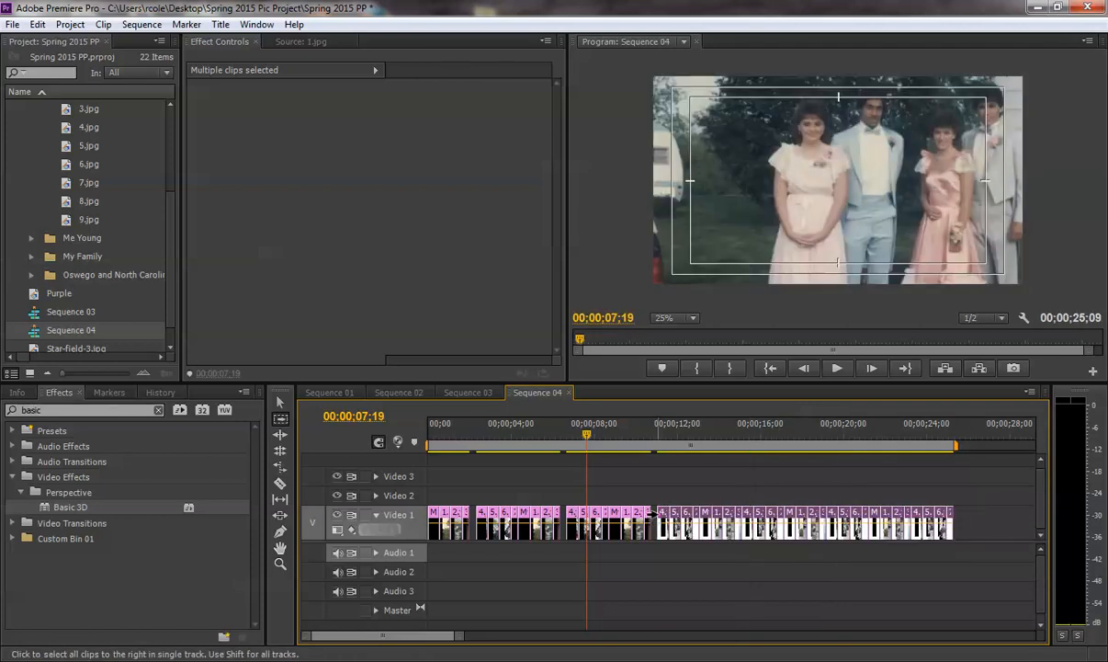
pyautogui.moveTo(653, 519); pyautogui.dragTo(648, 520)
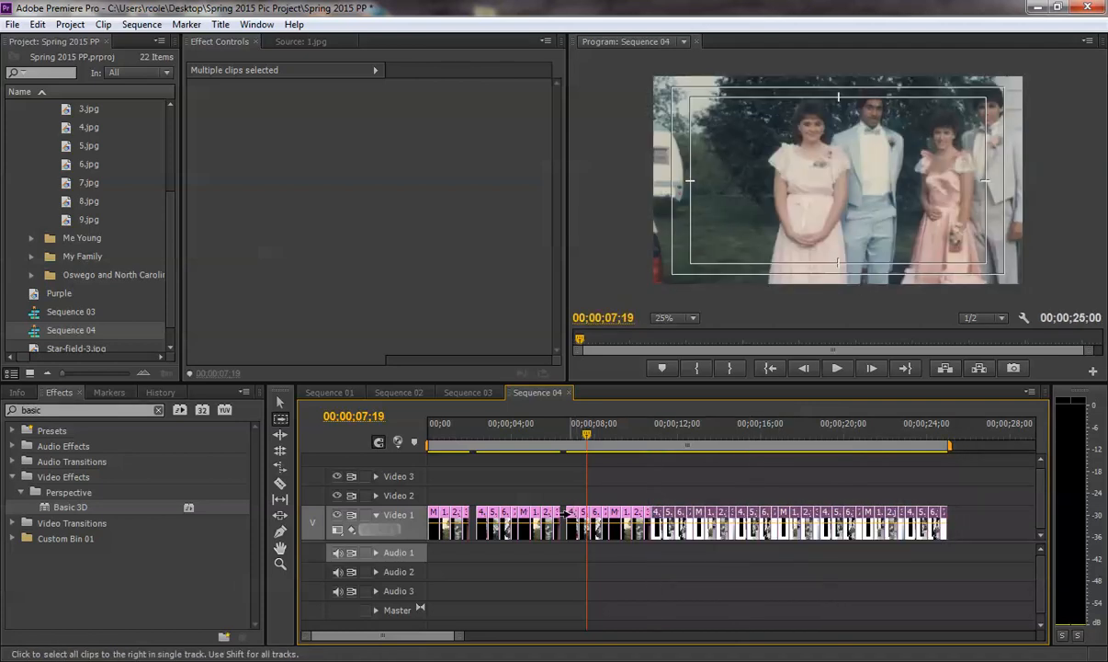
pyautogui.click(564, 512)
pyautogui.moveTo(564, 513); pyautogui.dragTo(557, 515)
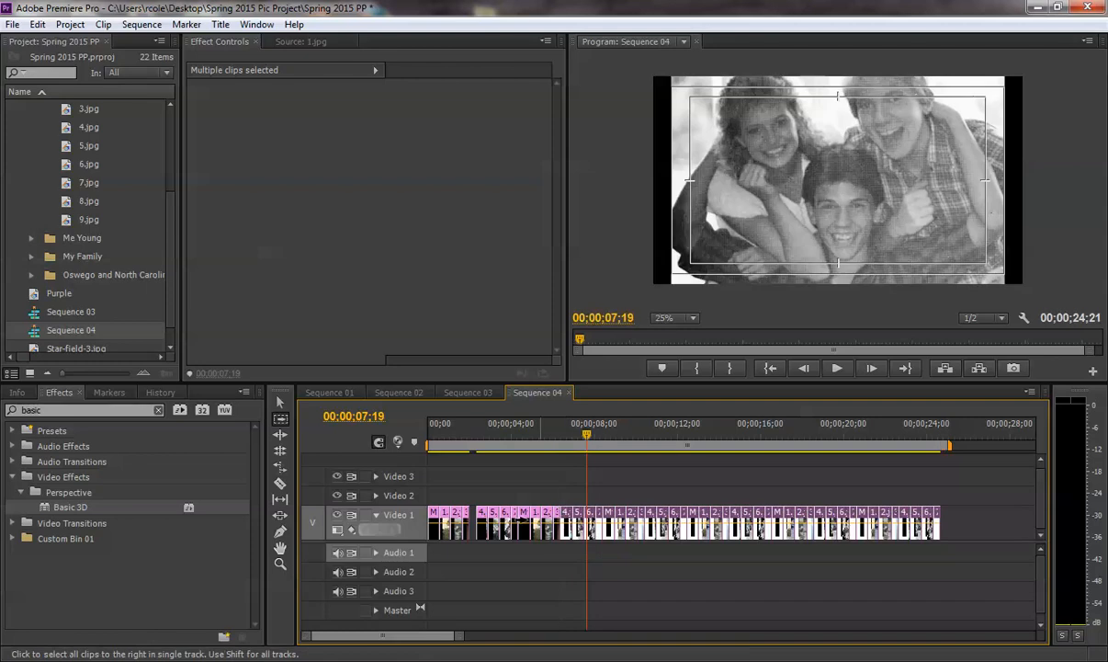
pyautogui.click(479, 514)
pyautogui.moveTo(486, 521); pyautogui.dragTo(475, 522)
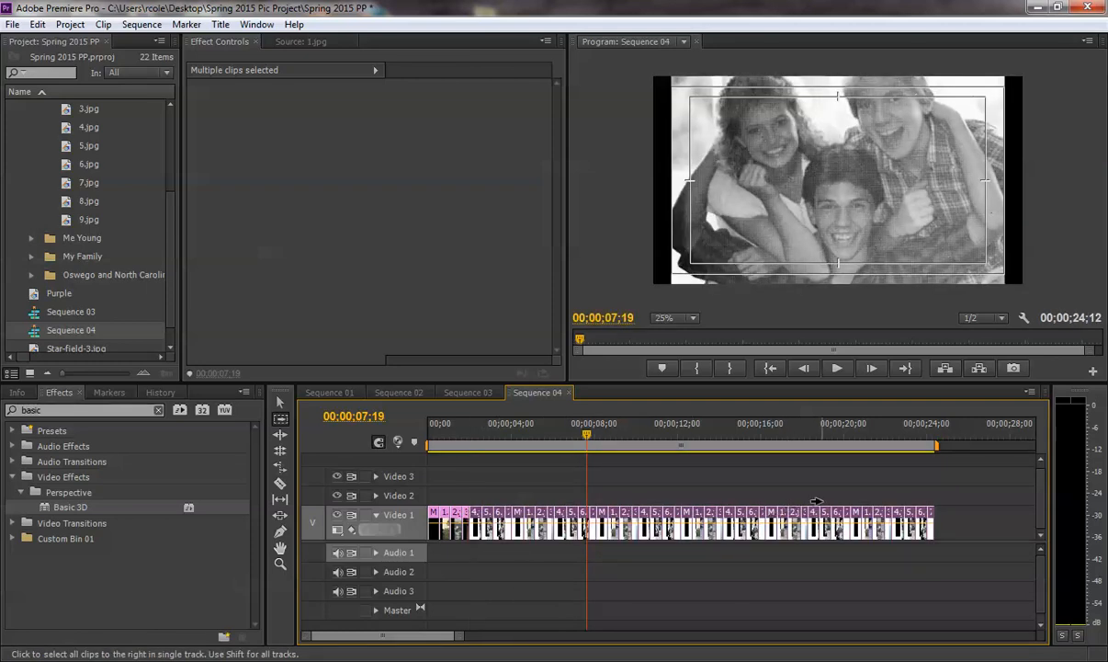
pyautogui.click(280, 403)
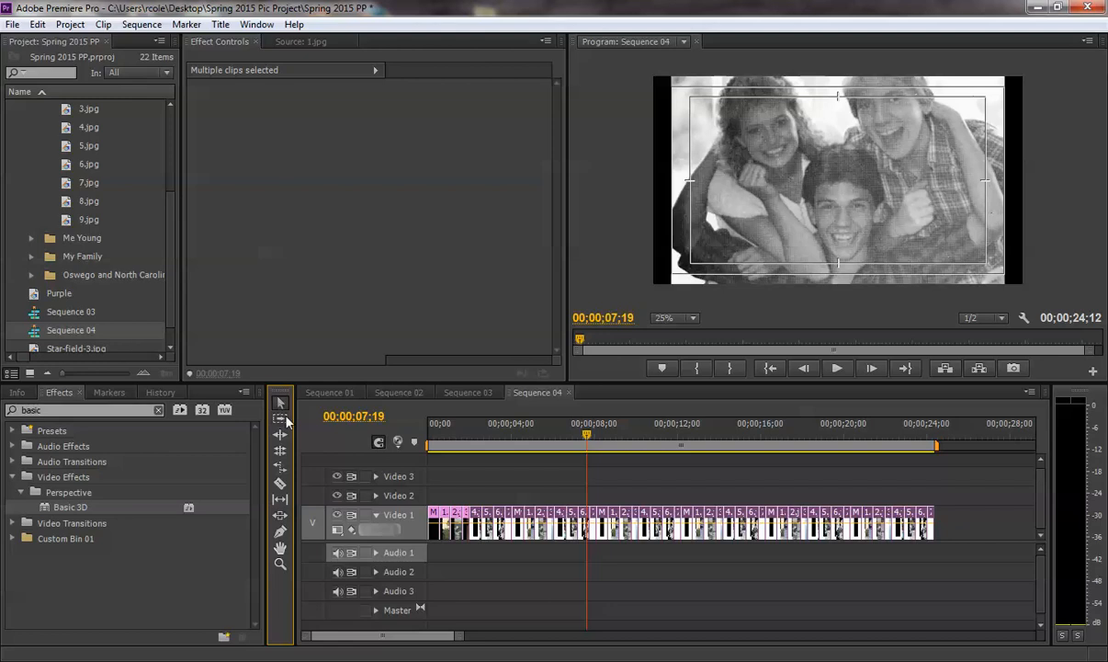
# Play the tightened photo clips in Sequence 04 from near the beginning.
pyautogui.click(437, 434)
pyautogui.press('space')
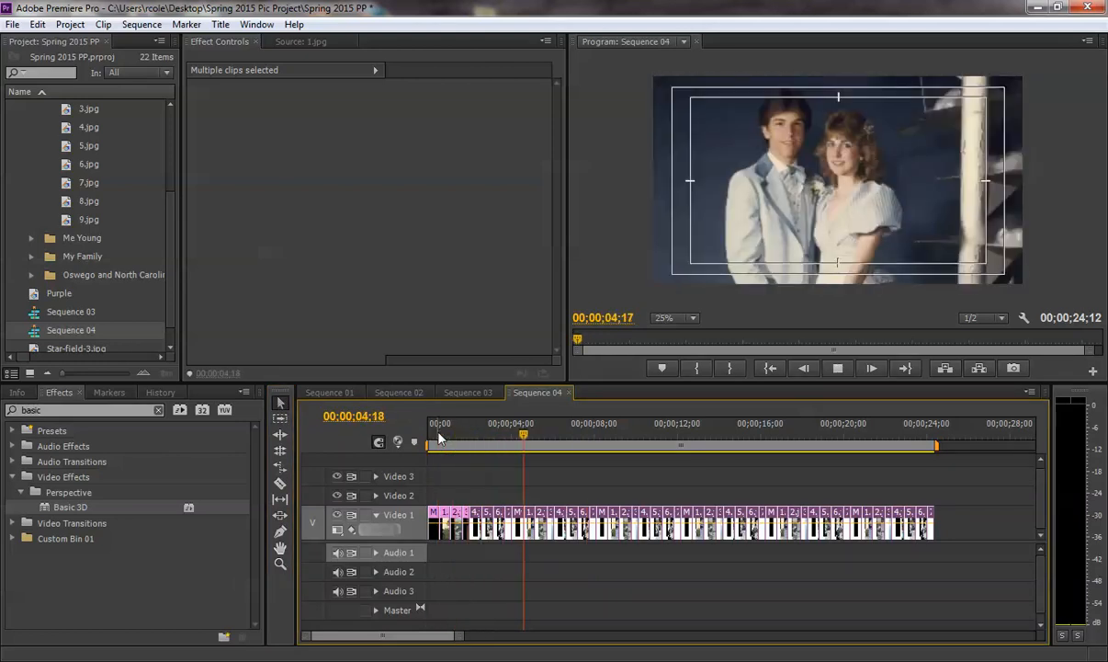
pyautogui.press('space')
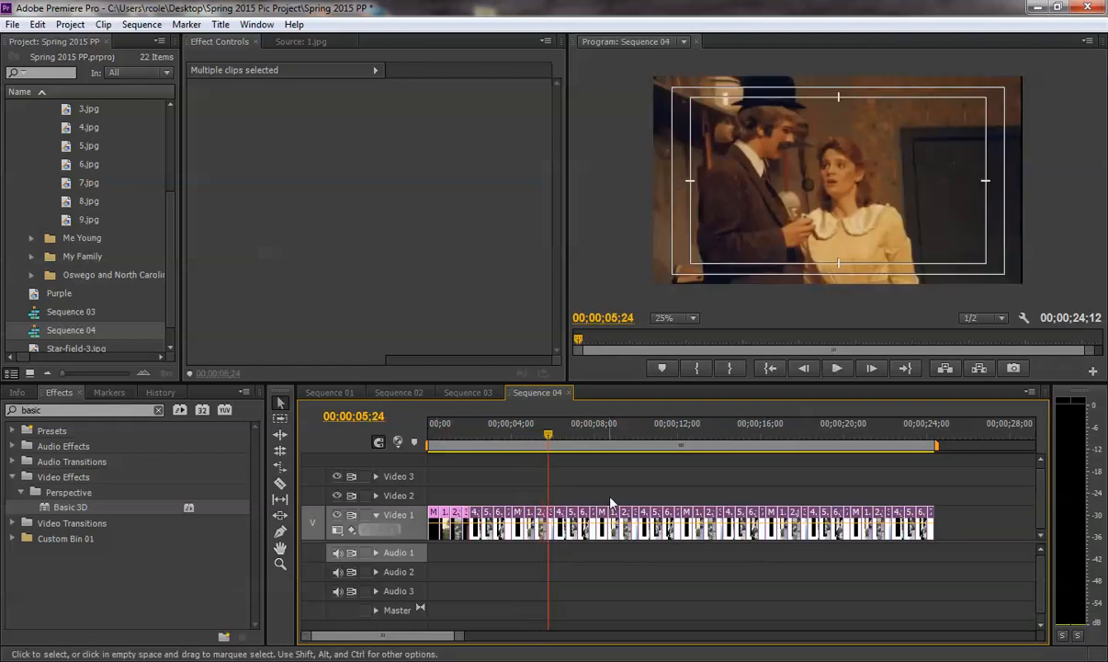
# Nest Sequence 04 on Video 3 of Sequence 03, starting at 00;00;50;29 where the short photo clips on Video 2 end.
pyautogui.click(473, 393)
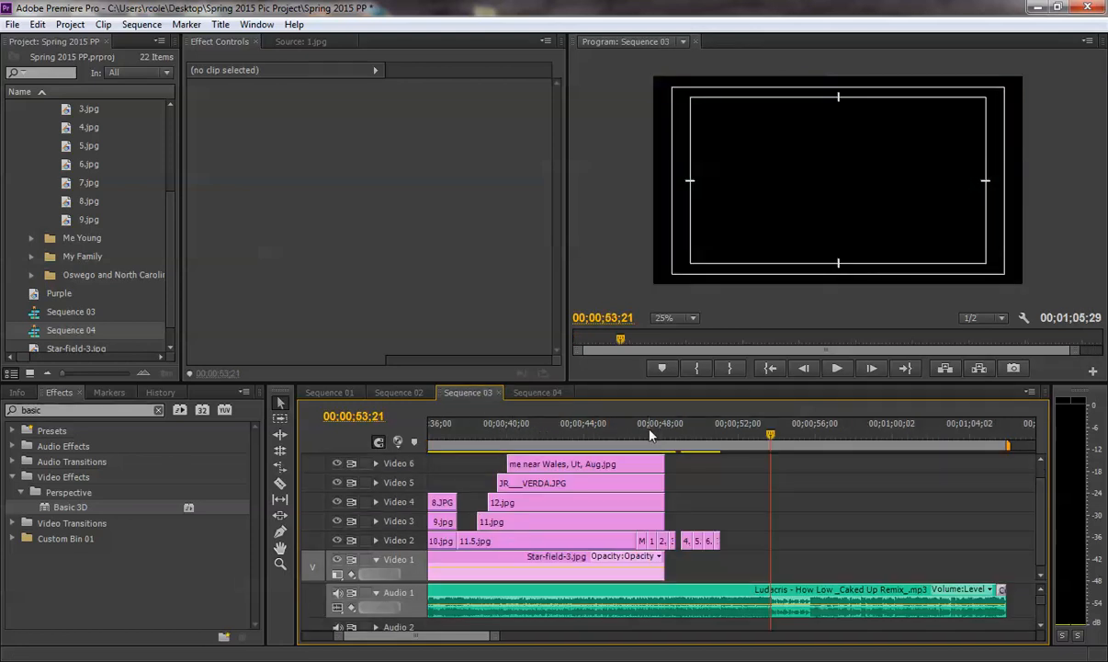
pyautogui.click(719, 435)
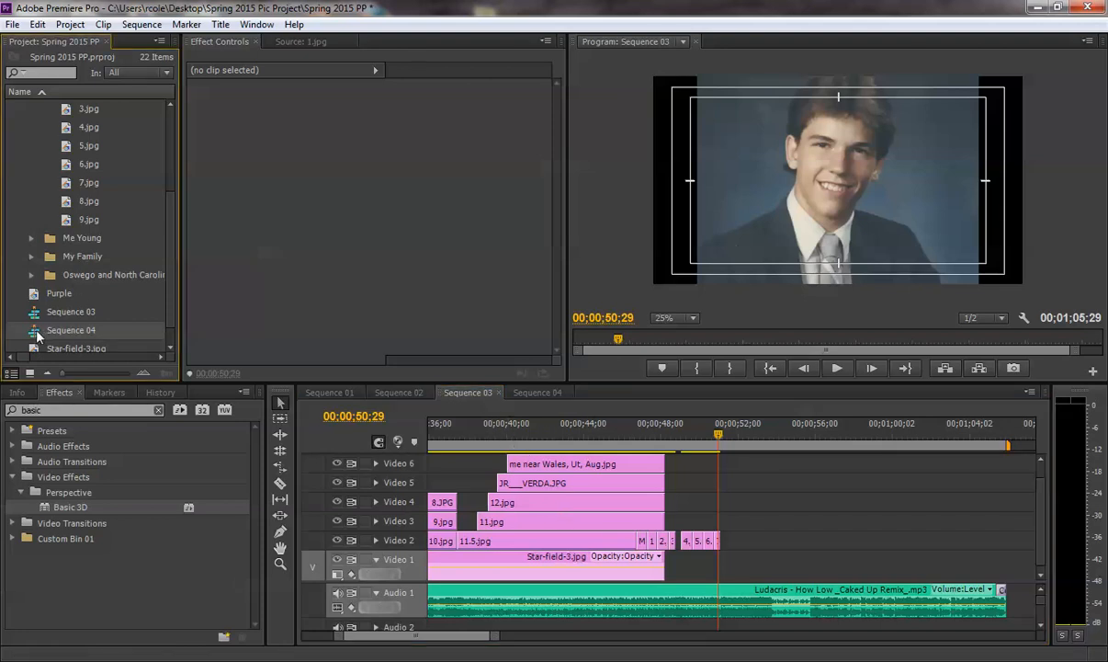
pyautogui.scroll(-1, 105, 317)
pyautogui.moveTo(465, 371); pyautogui.dragTo(732, 522)
pyautogui.moveTo(485, 644); pyautogui.dragTo(602, 636)
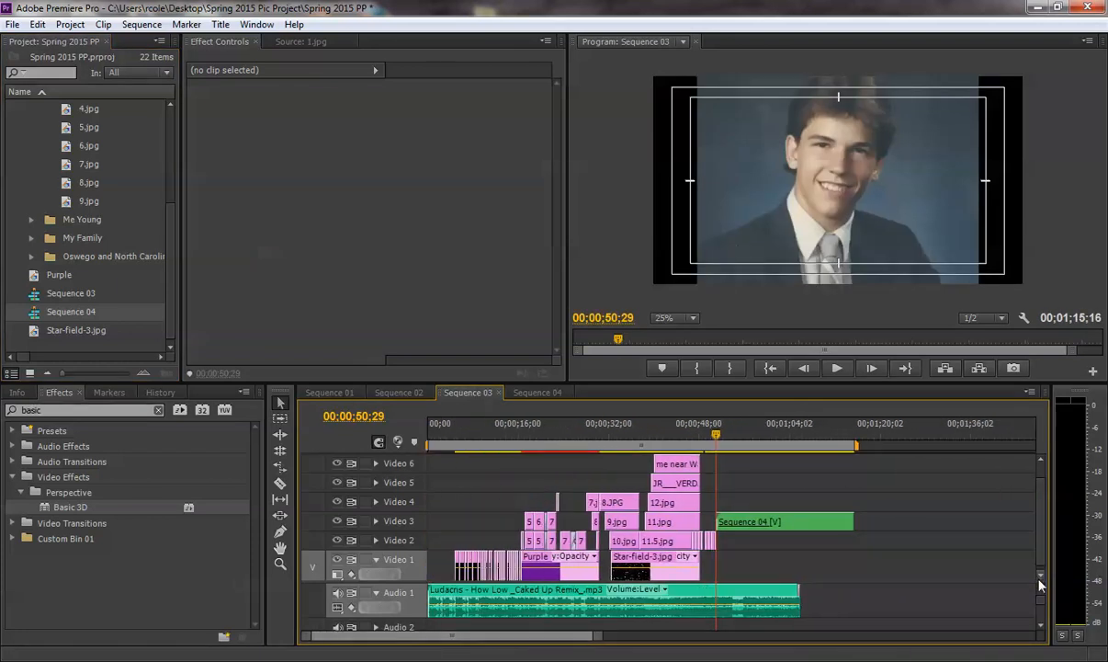
# Unlink the nested Sequence 04 clip and delete its audio part from Audio 3 in Sequence 03.
pyautogui.moveTo(1039, 581); pyautogui.dragTo(1041, 548)
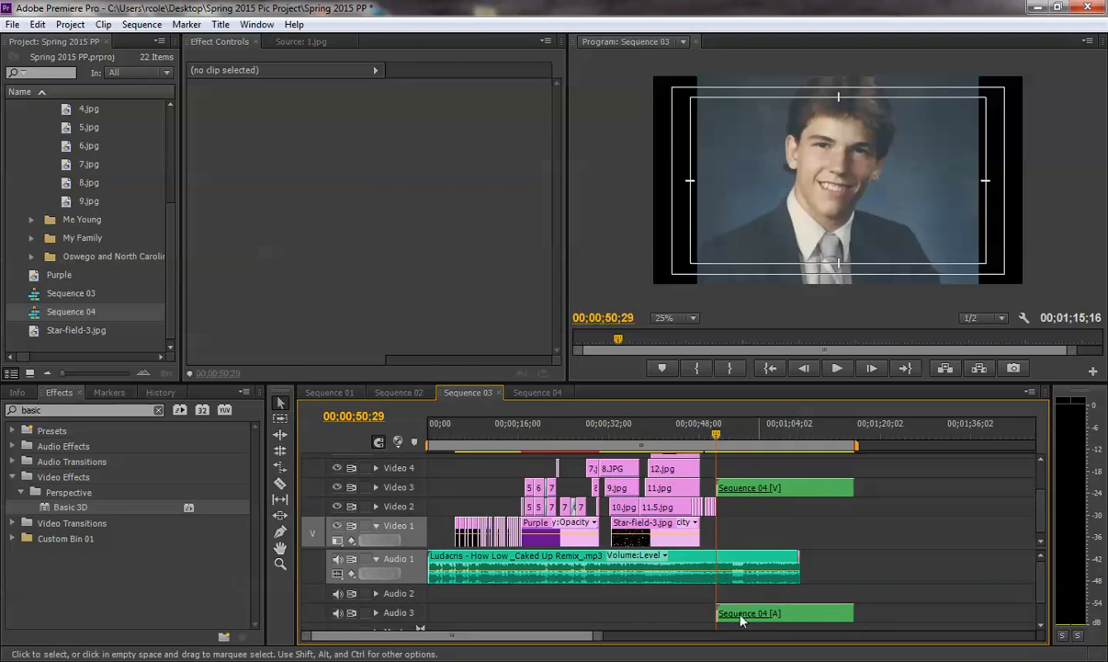
pyautogui.click(542, 393)
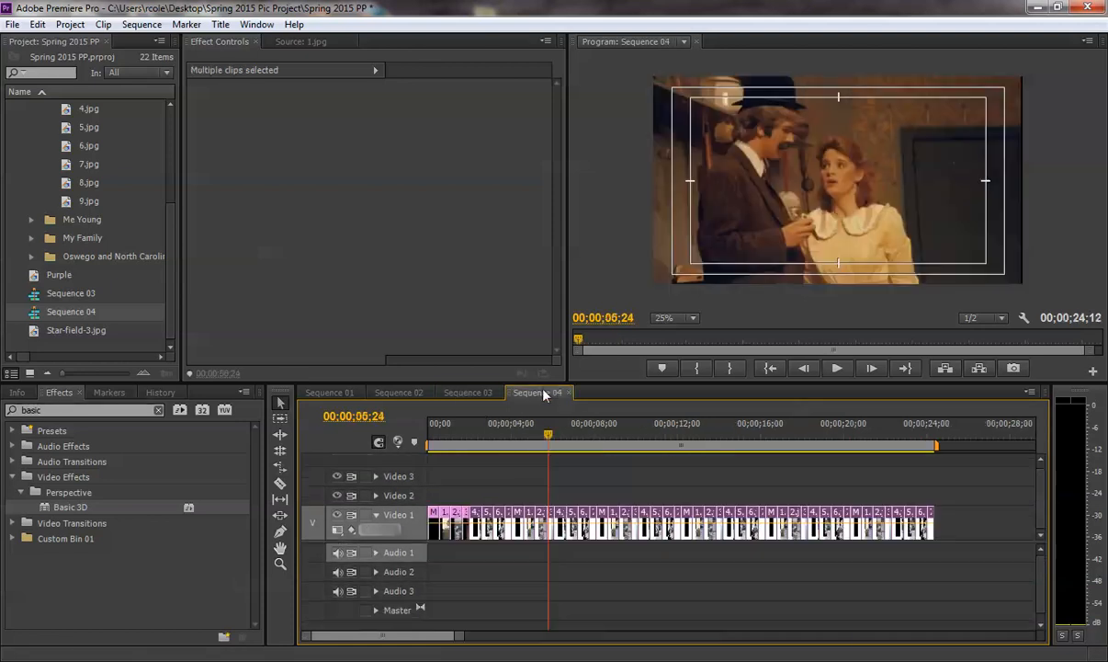
pyautogui.click(478, 393)
pyautogui.click(749, 617)
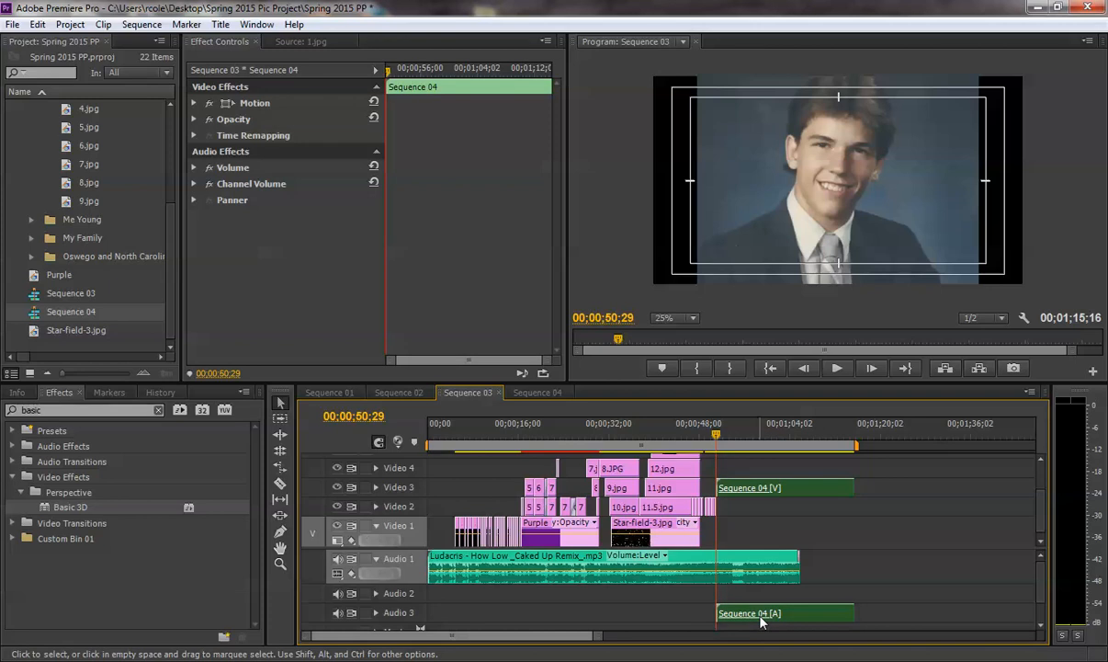
pyautogui.rightClick(784, 615)
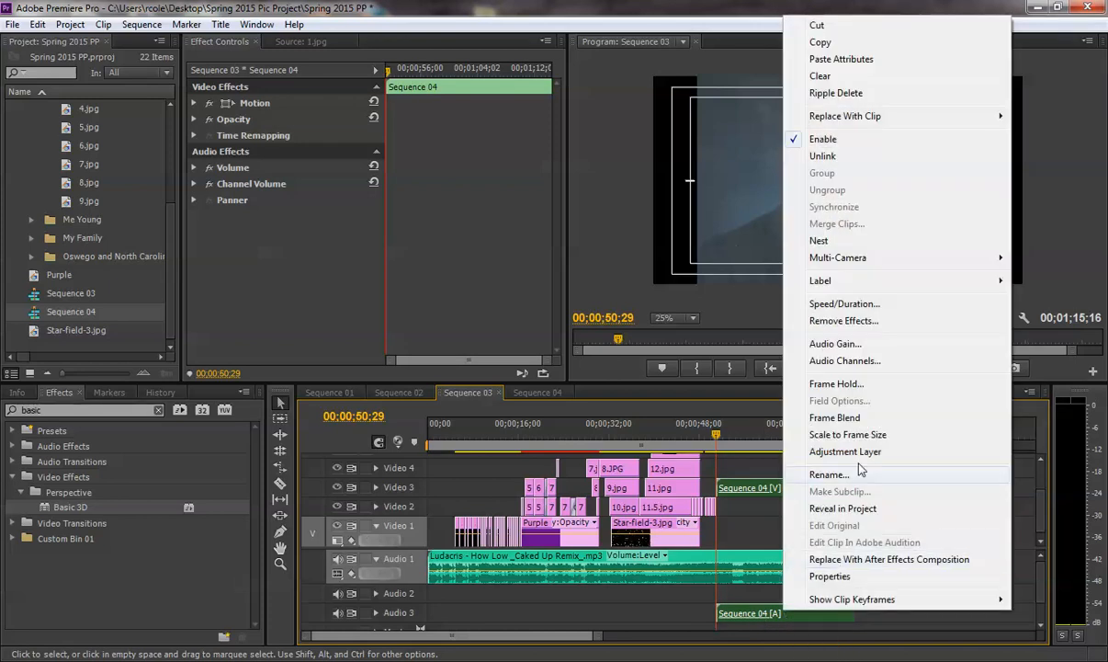
pyautogui.click(847, 156)
pyautogui.click(910, 562)
pyautogui.click(833, 613)
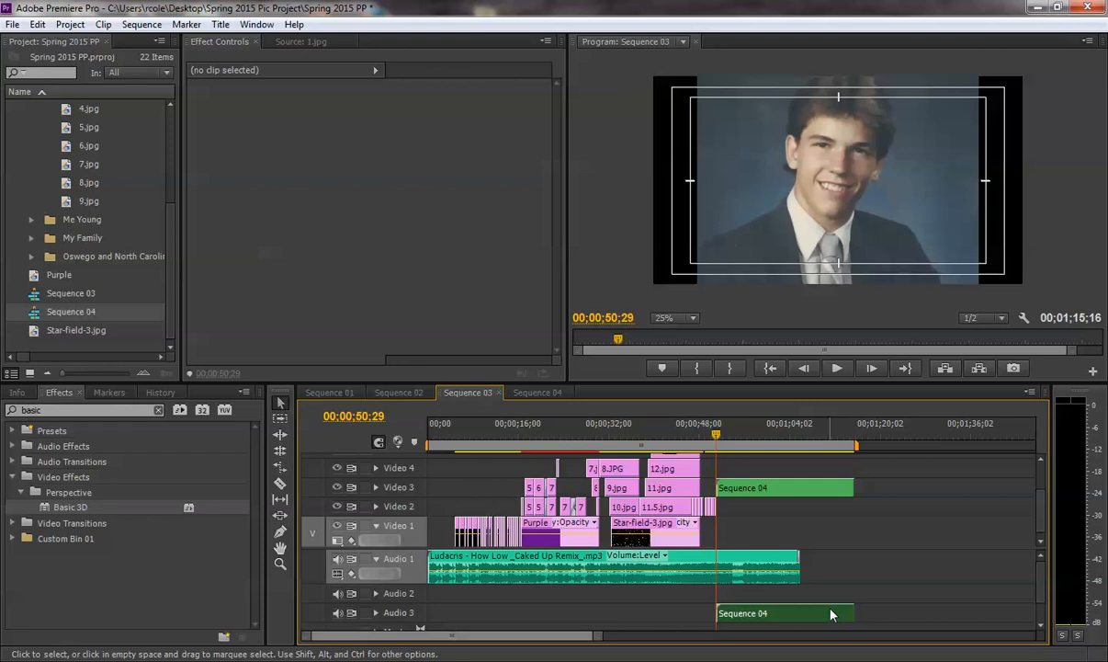
pyautogui.press('Delete')
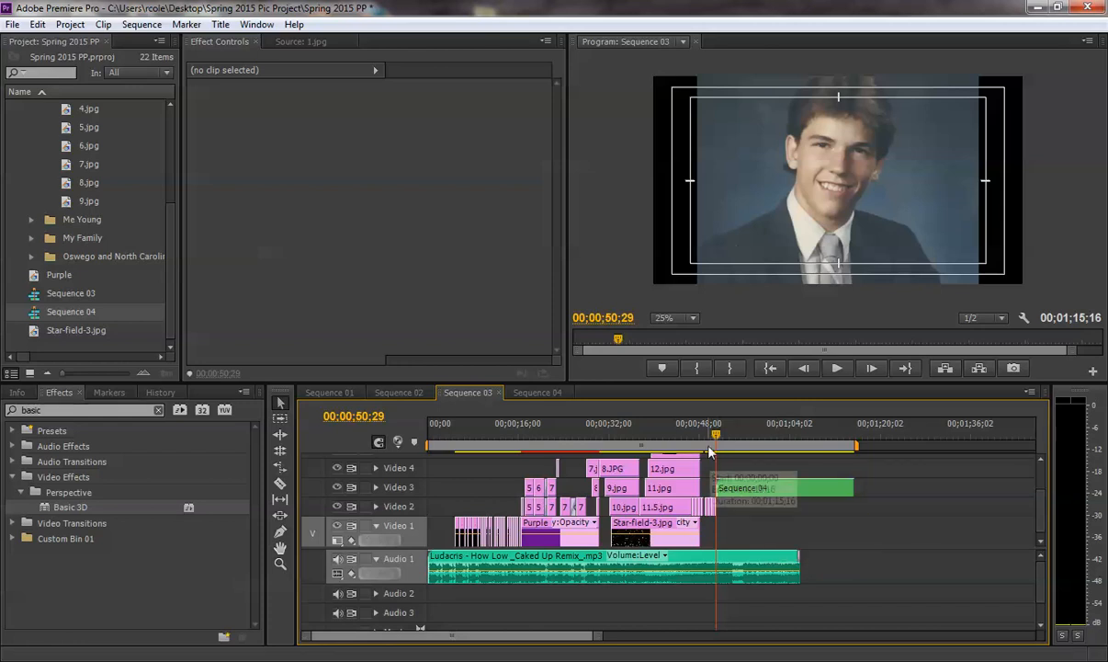
# Play part of the nested Sequence 04 clip with the music, and return the playhead to 00;00;51;04 near the clip's start.
pyautogui.moveTo(716, 434); pyautogui.dragTo(736, 435)
pyautogui.press('space')
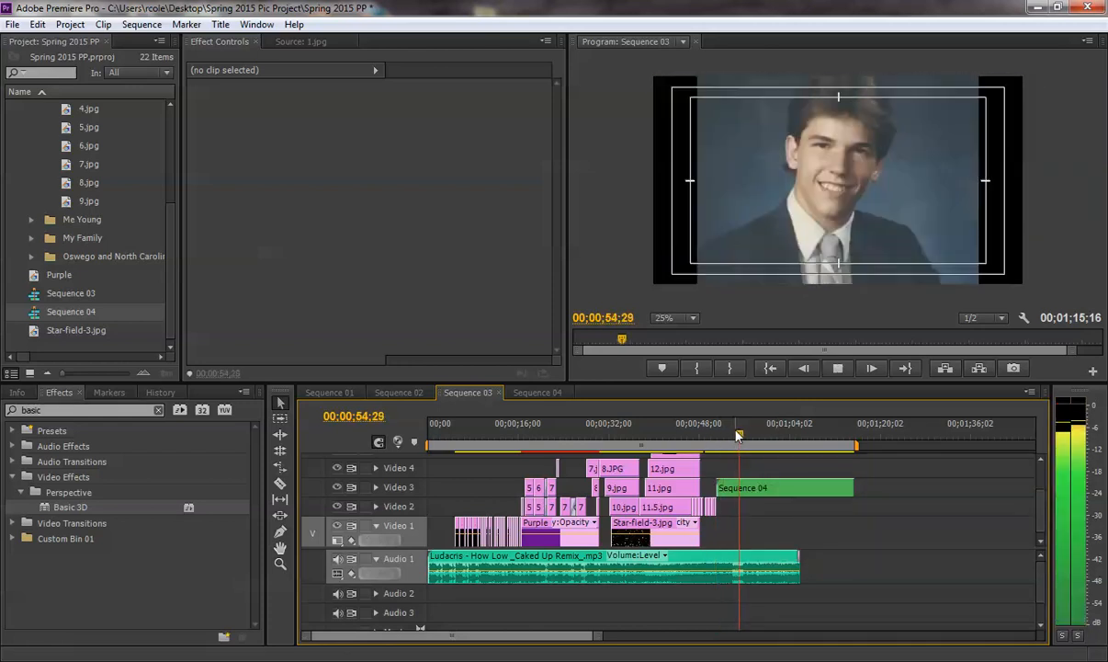
pyautogui.press('space')
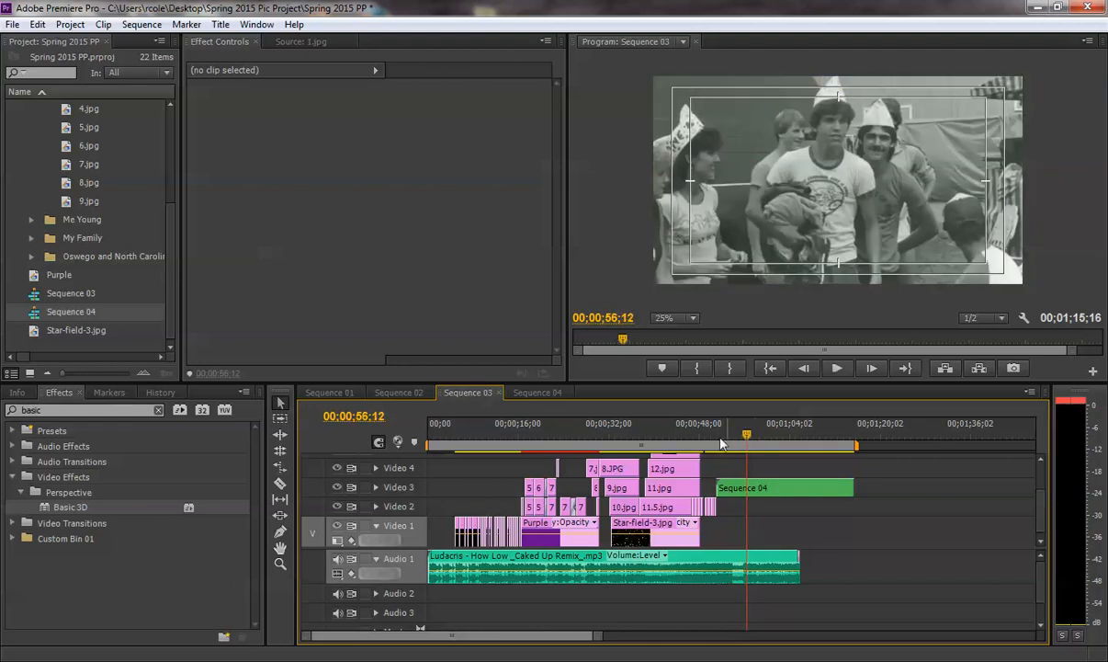
pyautogui.click(717, 444)
pyautogui.moveTo(717, 444); pyautogui.dragTo(721, 441)
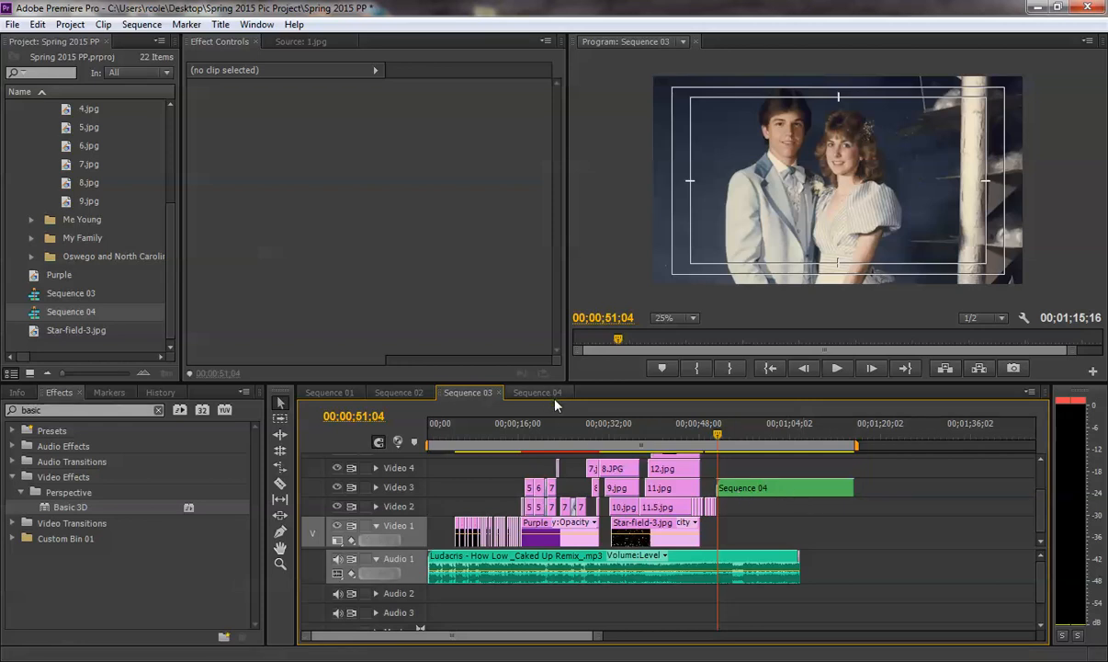
# Set the speed of the nested Sequence 04 clip on Video 3 to 500%.
pyautogui.click(746, 489)
pyautogui.rightClick(749, 494)
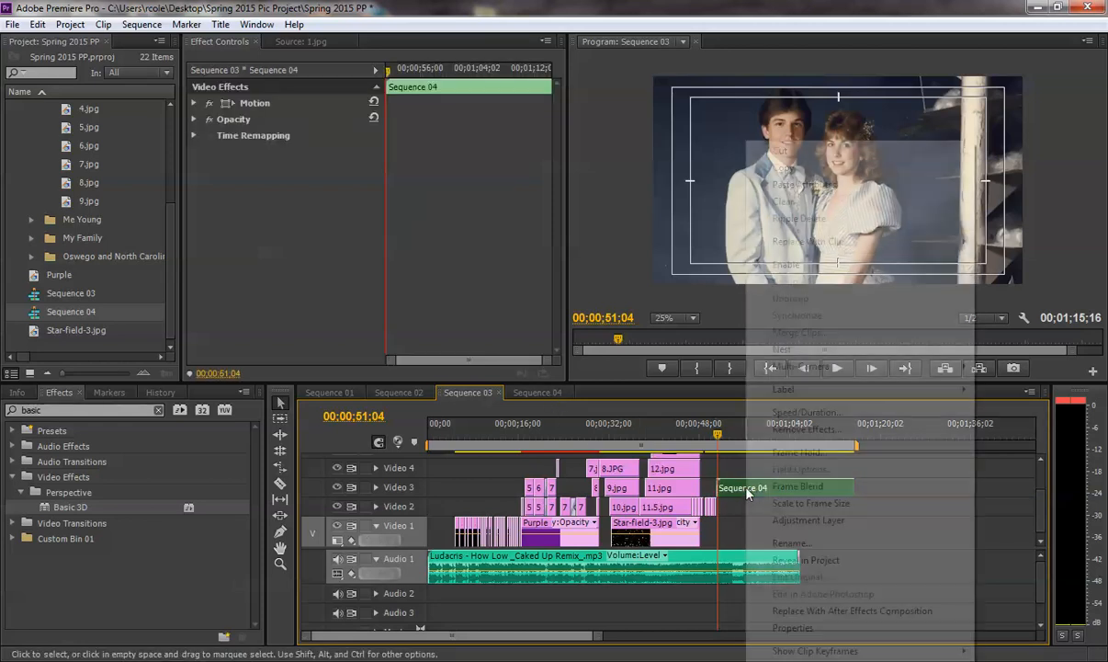
pyautogui.click(812, 413)
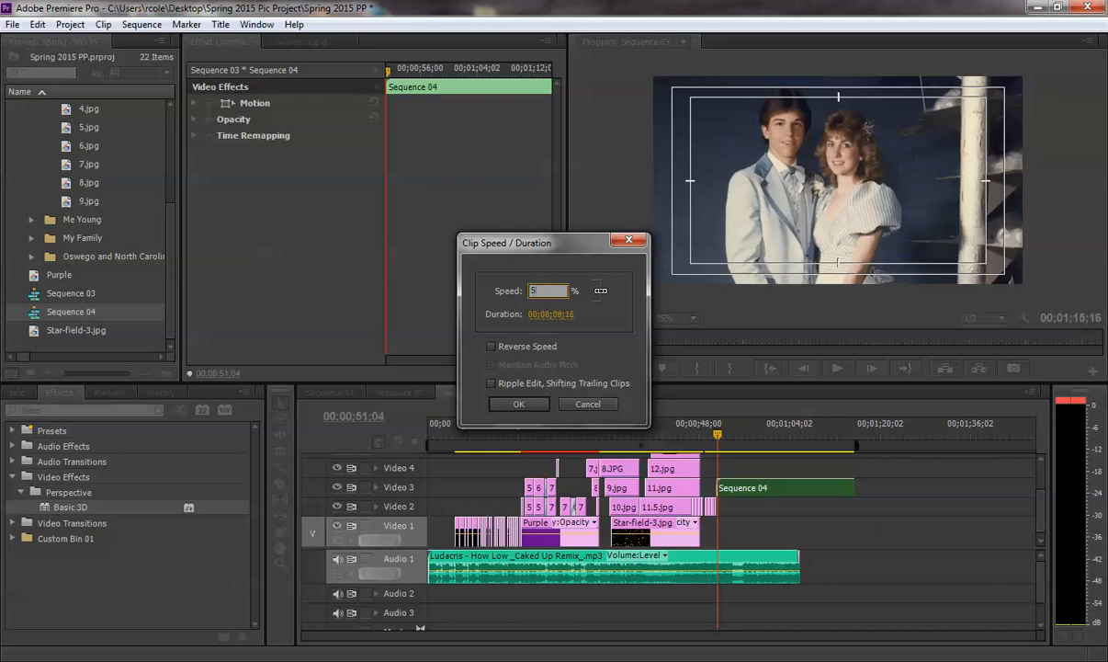
pyautogui.write('500')
pyautogui.click(515, 406)
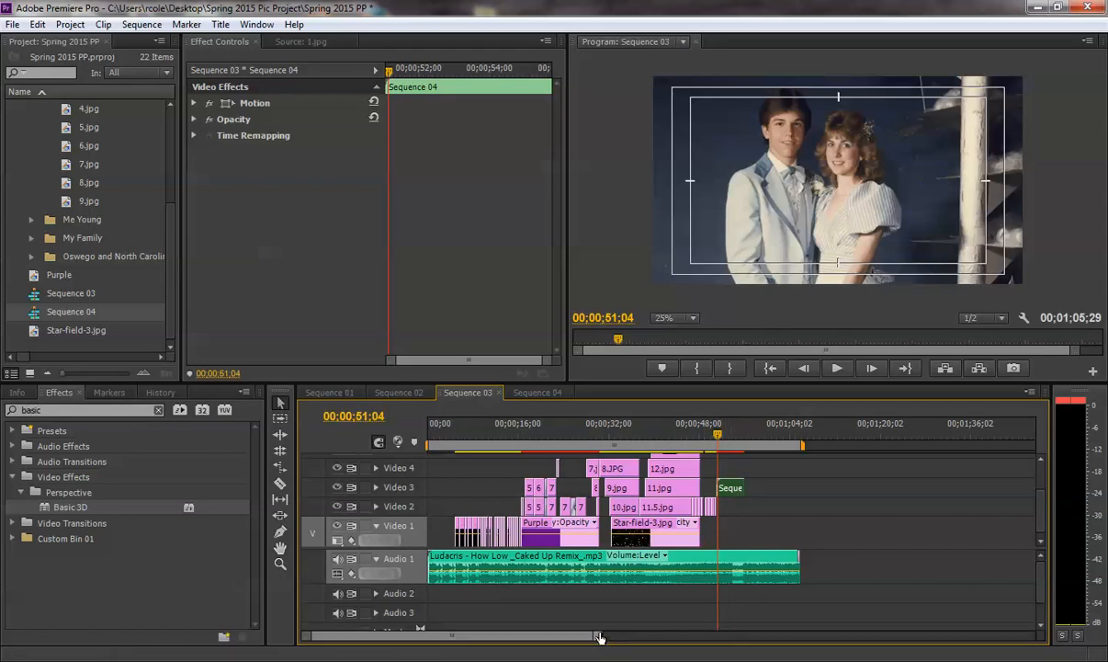
# Scrub through the sped-up Sequence 04 clip in Sequence 03, and play it with the music from just before its start.
pyautogui.moveTo(599, 634); pyautogui.dragTo(502, 651)
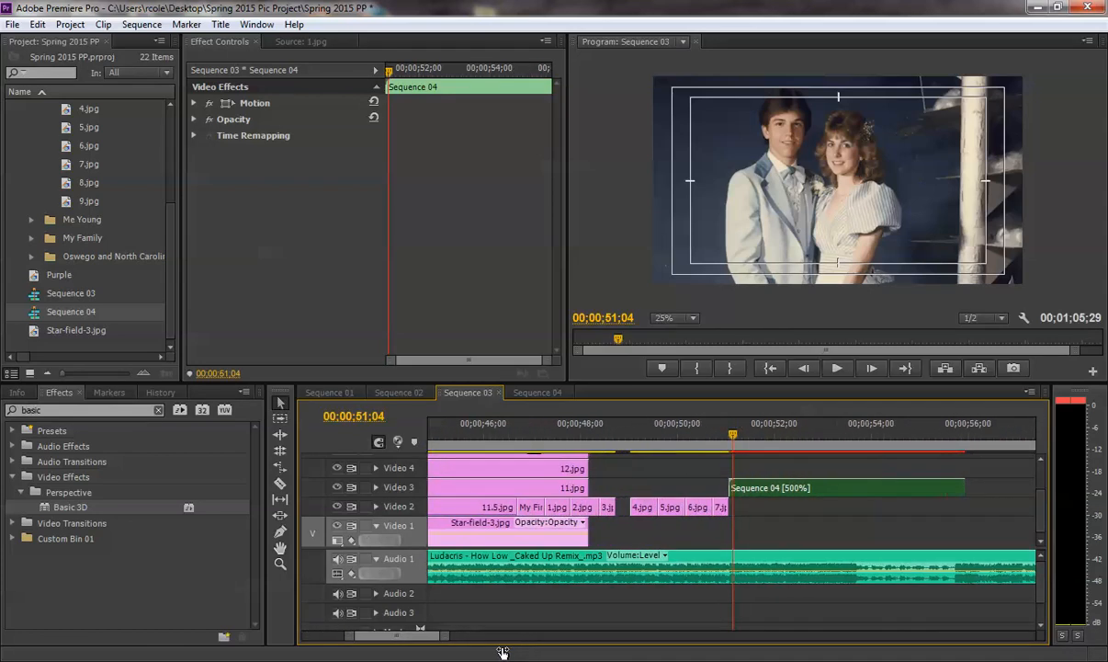
pyautogui.click(718, 436)
pyautogui.moveTo(717, 436); pyautogui.dragTo(777, 435)
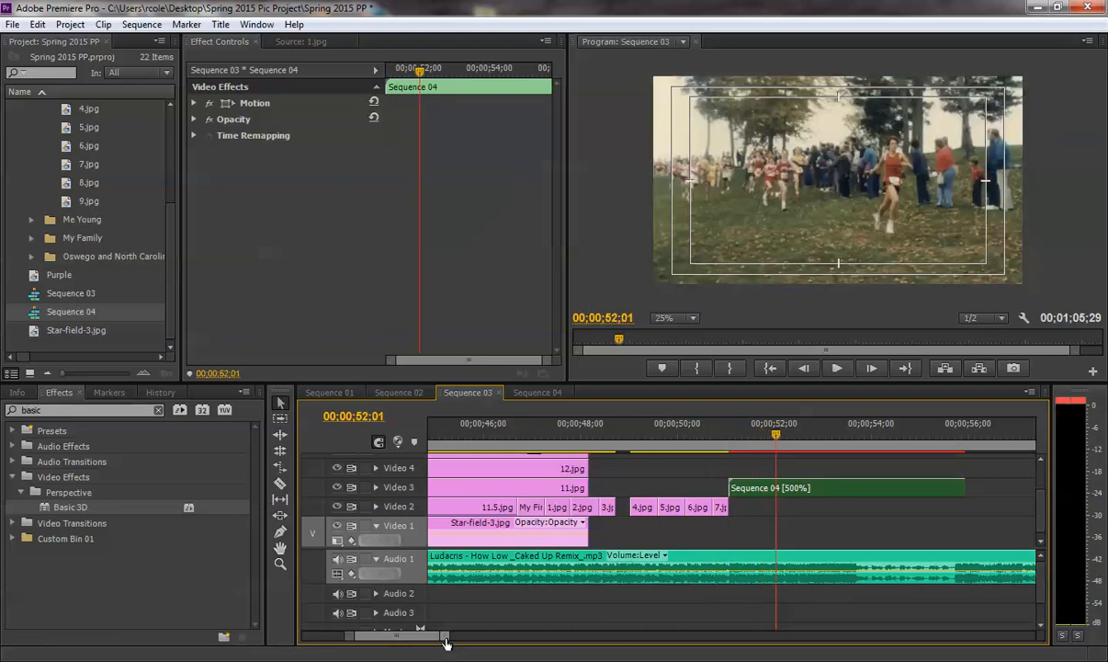
pyautogui.moveTo(444, 636); pyautogui.dragTo(420, 636)
pyautogui.click(549, 433)
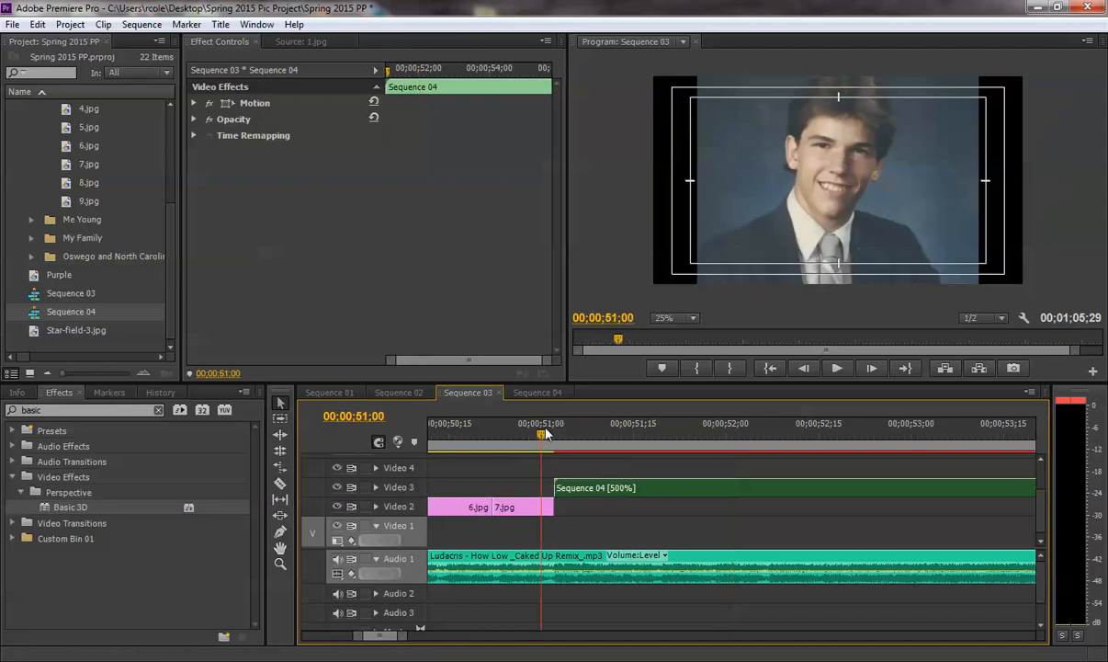
pyautogui.moveTo(549, 432)
pyautogui.mouseDown()
pyautogui.moveTo(539, 434)
pyautogui.moveTo(551, 433)
pyautogui.mouseUp()
pyautogui.press('space')
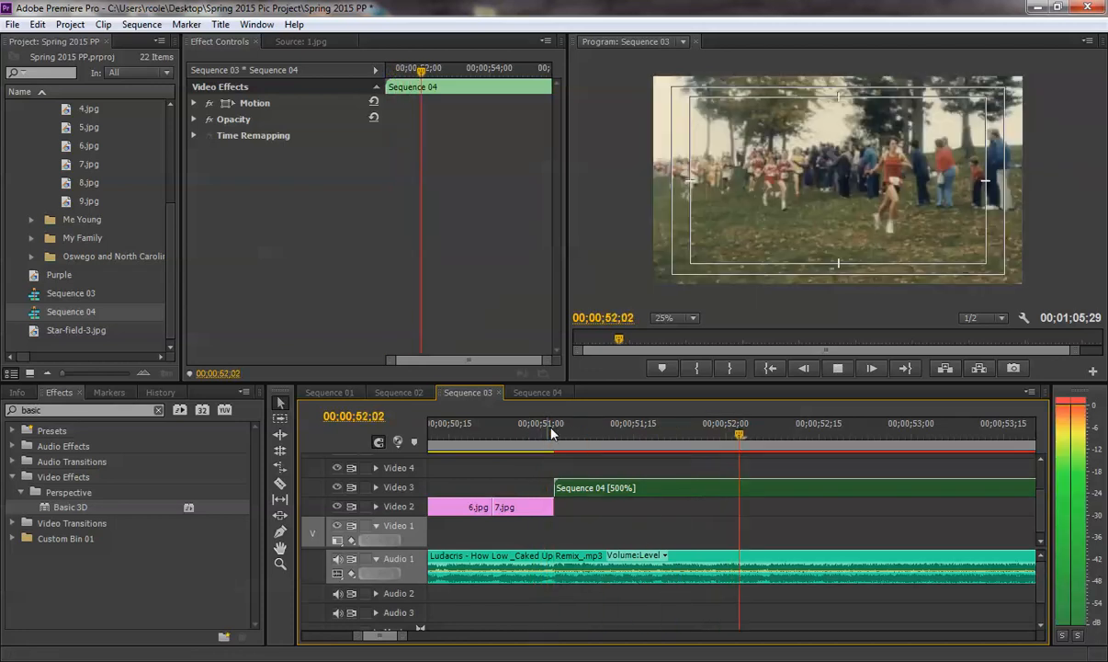
pyautogui.press('space')
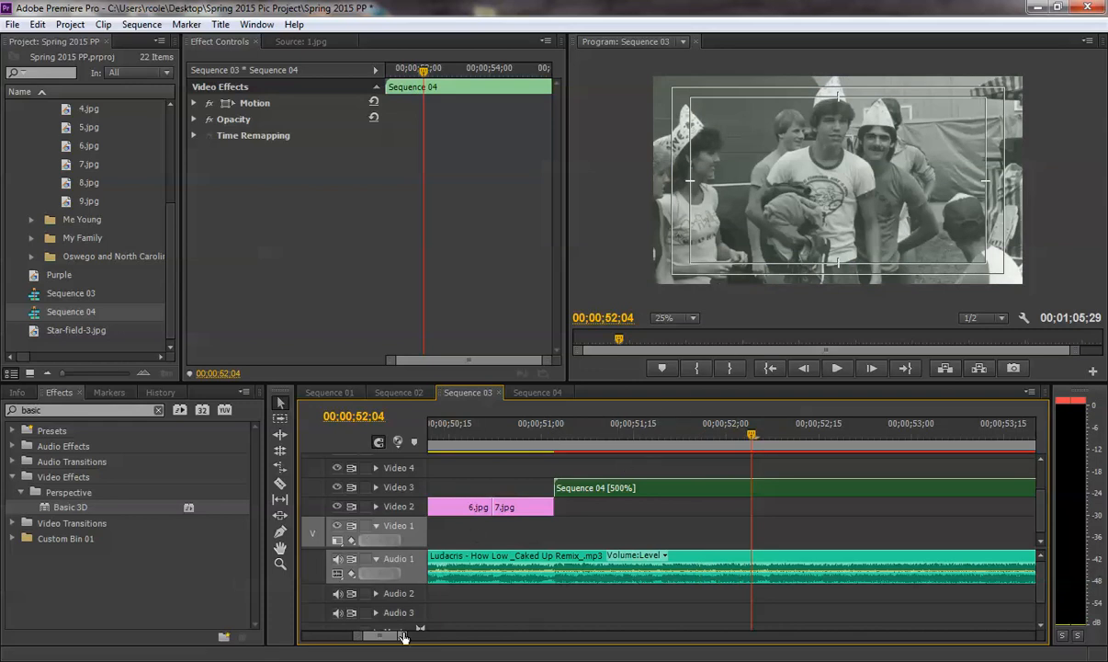
pyautogui.moveTo(403, 636); pyautogui.dragTo(440, 636)
# Play the nested montage section of Sequence 01 from 00;00;50;20 for comparison, and go back to Sequence 04.
pyautogui.click(338, 395)
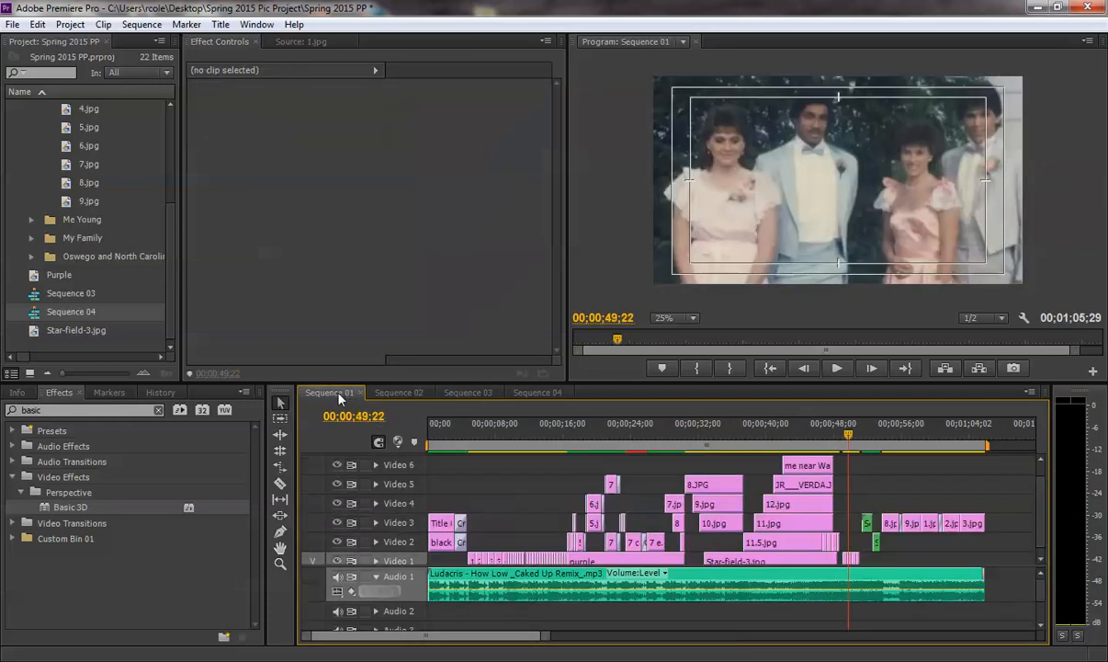
pyautogui.click(858, 436)
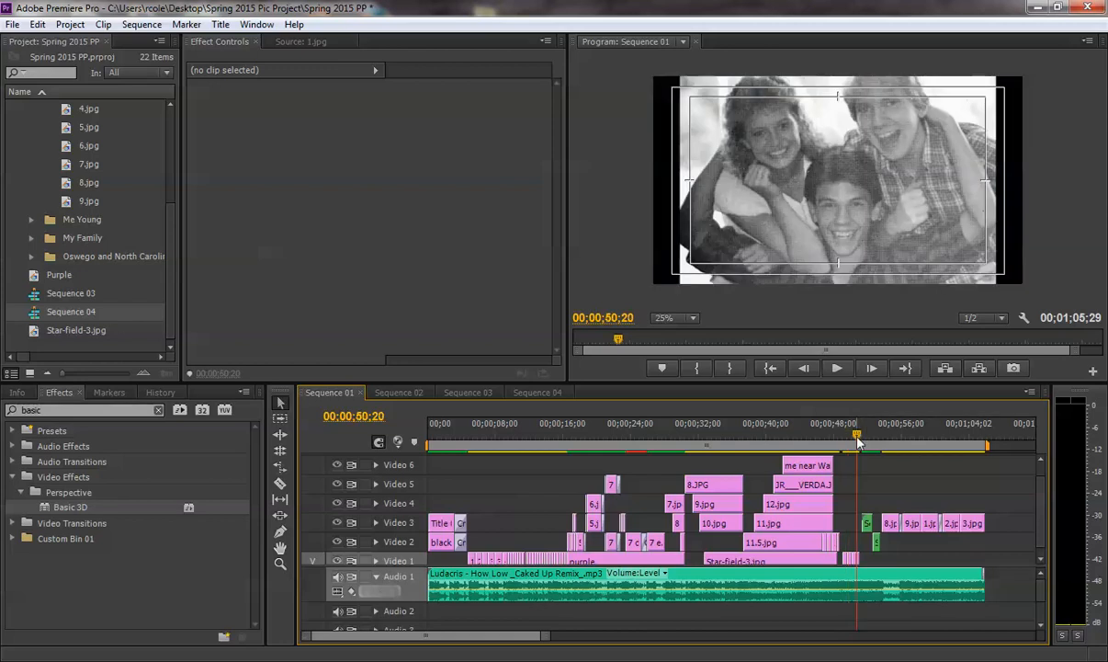
pyautogui.press('space')
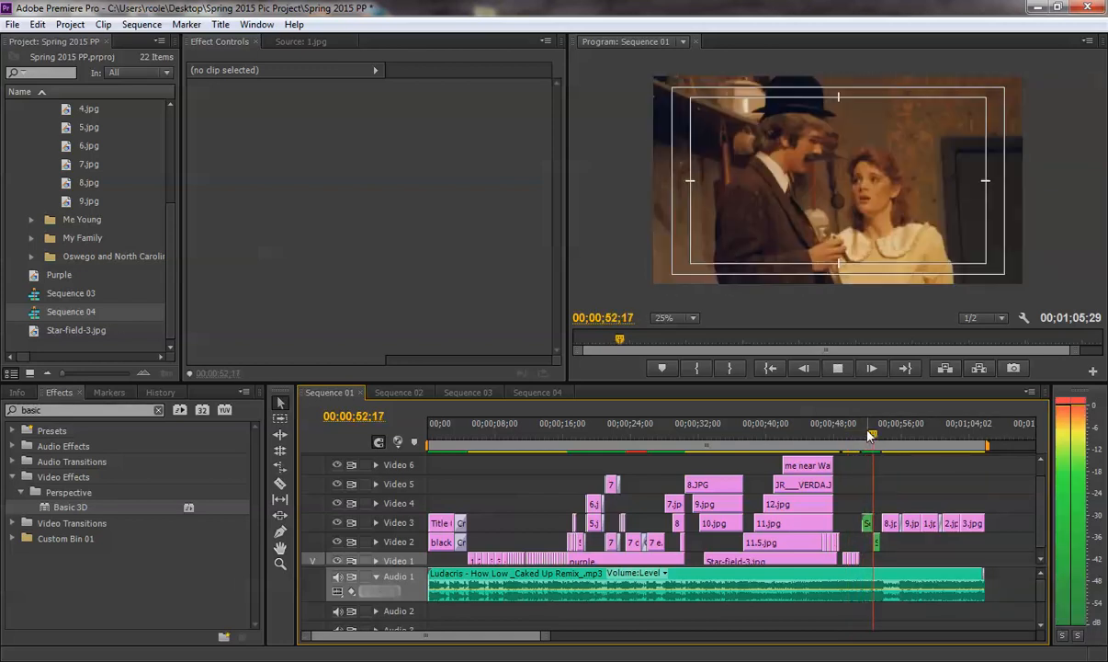
pyautogui.press('space')
pyautogui.click(539, 392)
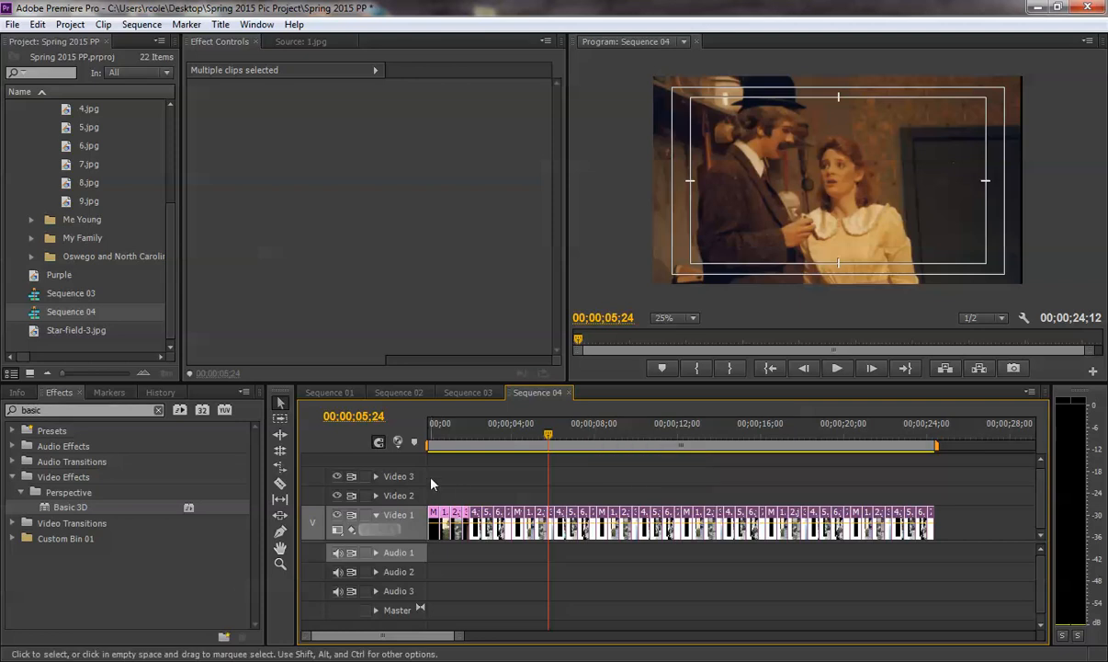
# Return to Sequence 03 and play the transition from the short clips into the nested Sequence 04 clip.
pyautogui.click(465, 393)
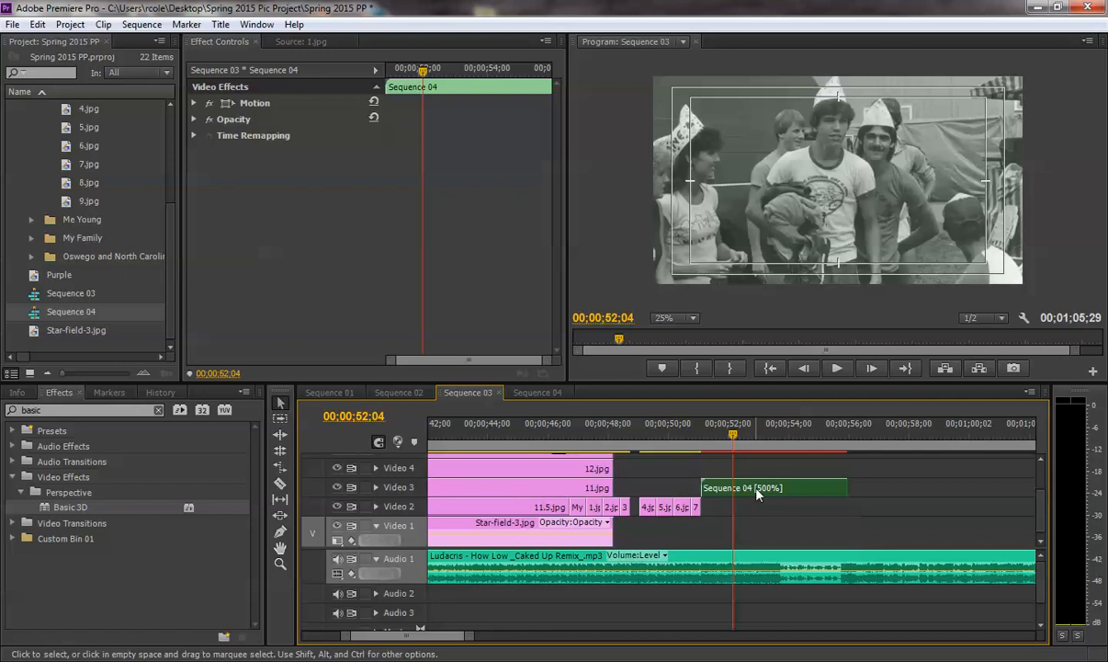
pyautogui.click(689, 437)
pyautogui.press('space')
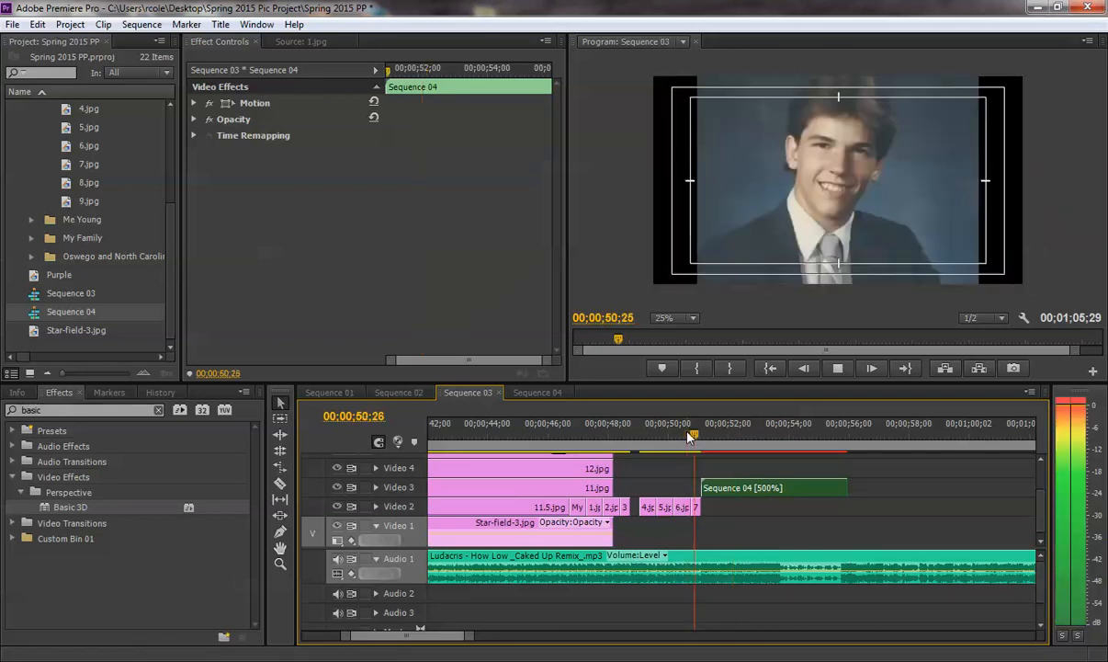
pyautogui.press('space')
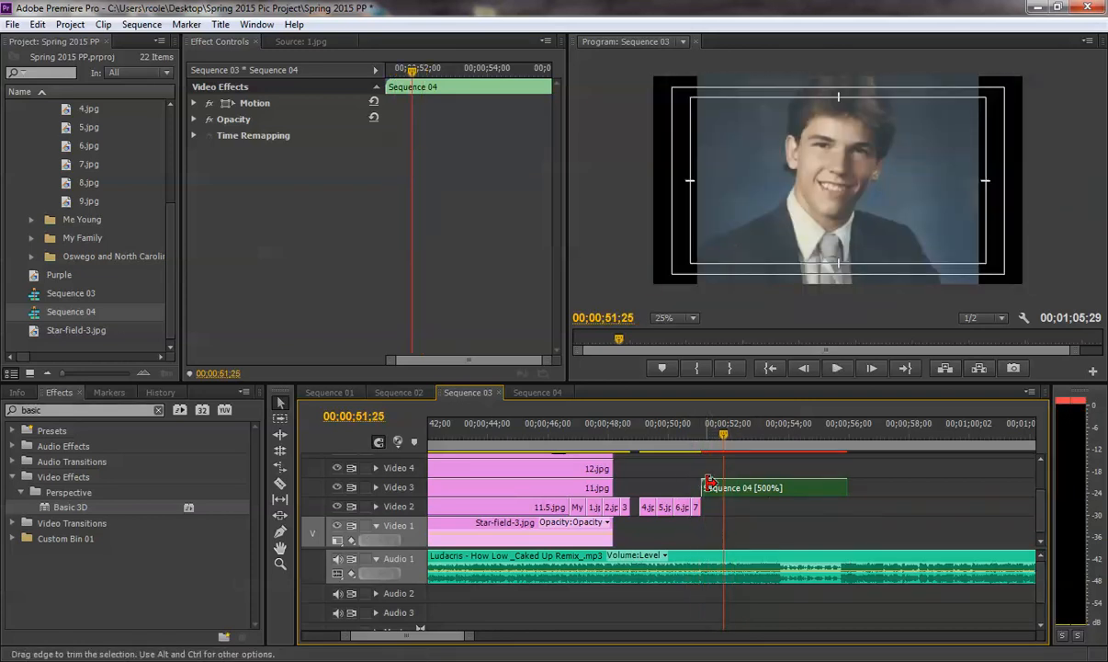
# Find the beat near the start of the nested Sequence 04 clip and move the clip to start at 00;00;51;09 on Video 3.
pyautogui.moveTo(469, 635); pyautogui.dragTo(436, 635)
pyautogui.moveTo(434, 634); pyautogui.dragTo(437, 633)
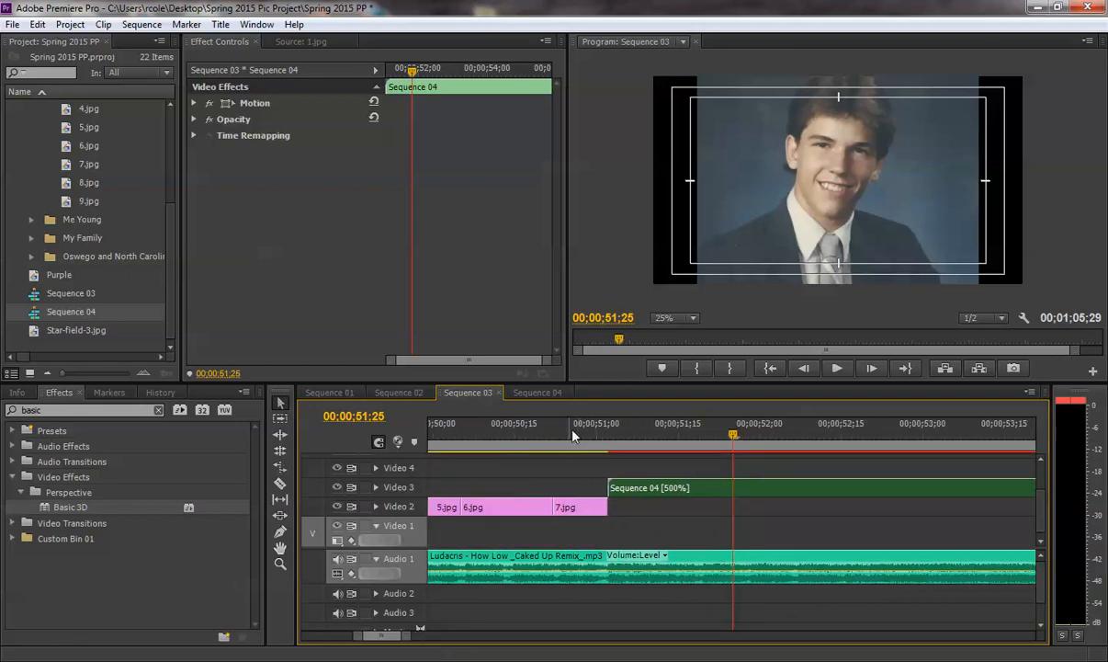
pyautogui.moveTo(581, 435); pyautogui.dragTo(619, 436)
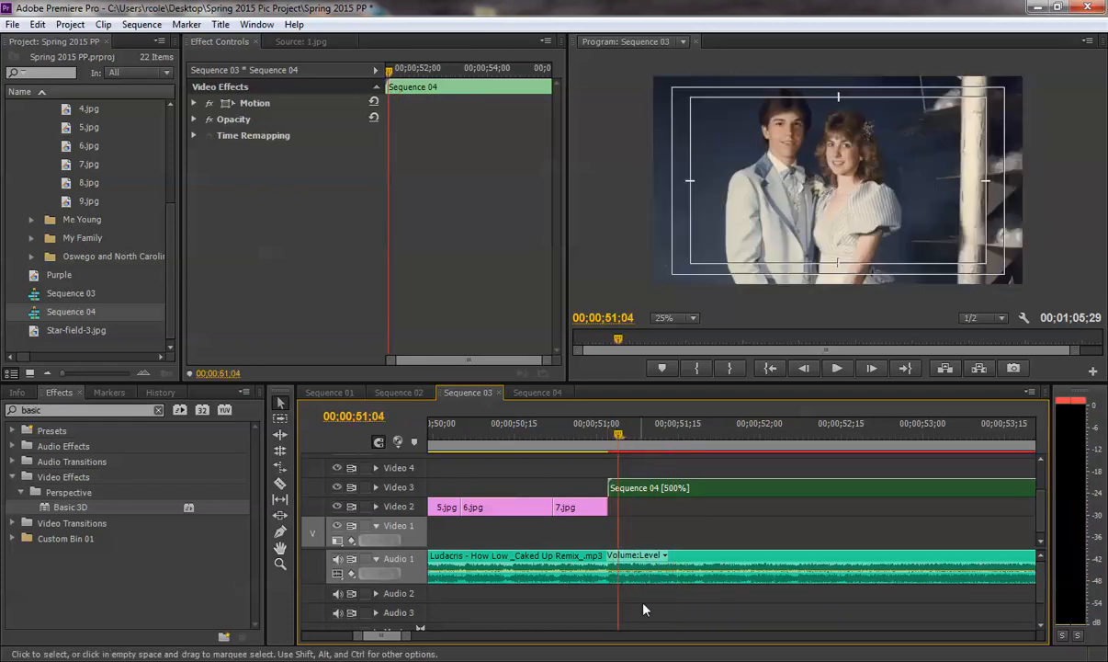
pyautogui.click(565, 438)
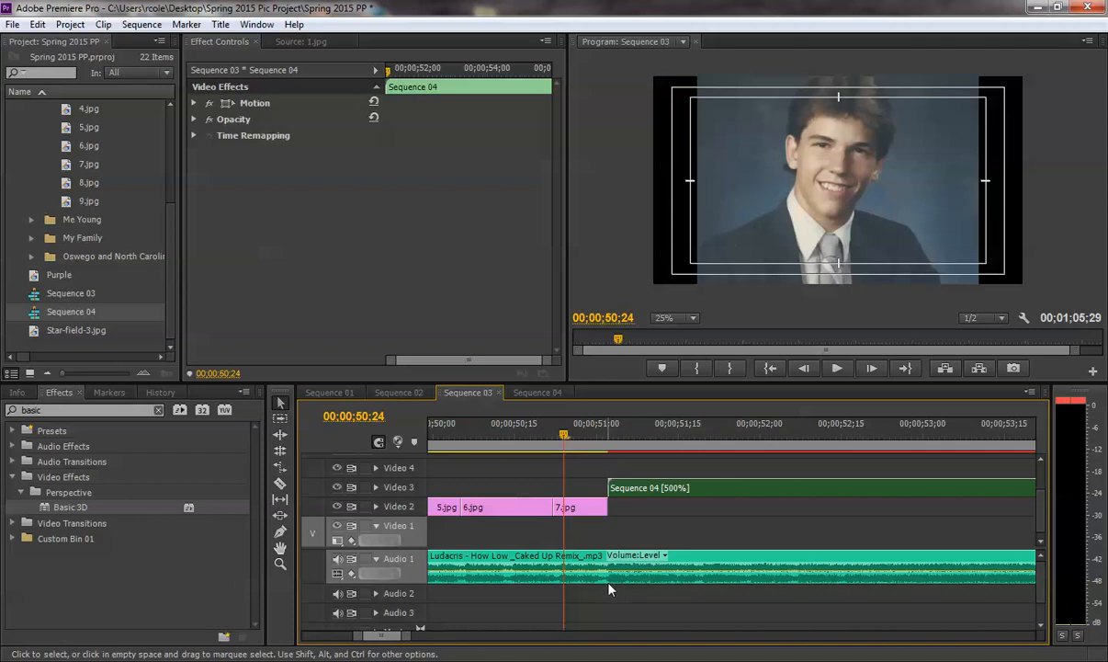
pyautogui.press('space')
pyautogui.press('space')
pyautogui.moveTo(643, 445)
pyautogui.mouseDown()
pyautogui.moveTo(629, 435)
pyautogui.moveTo(662, 435)
pyautogui.moveTo(647, 430)
pyautogui.mouseUp()
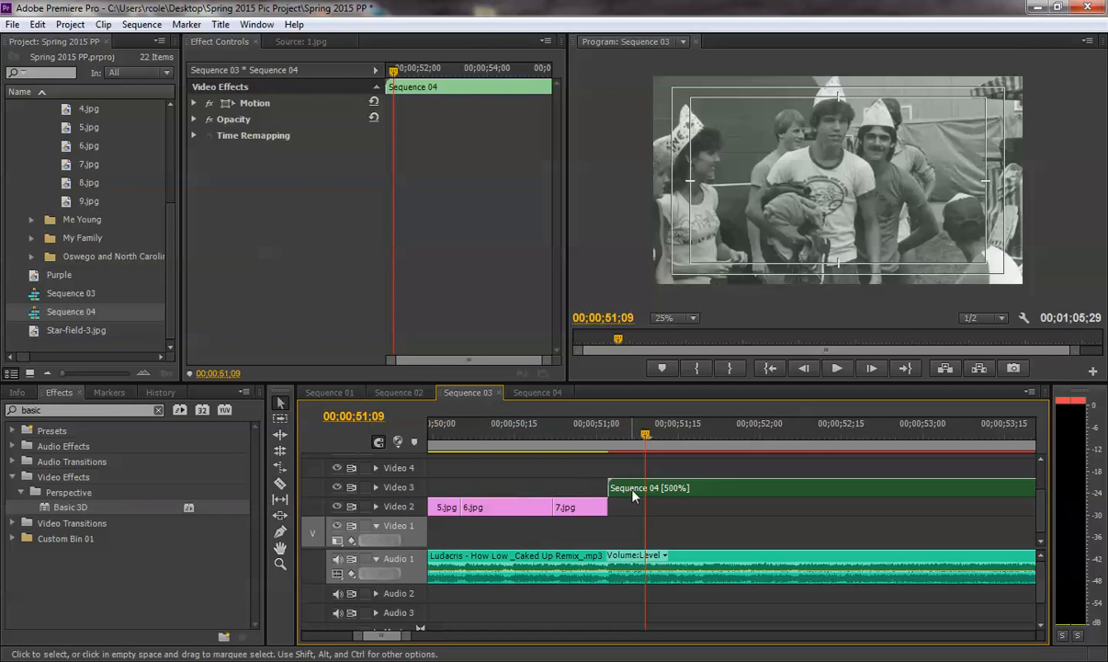
pyautogui.moveTo(610, 496); pyautogui.dragTo(654, 497)
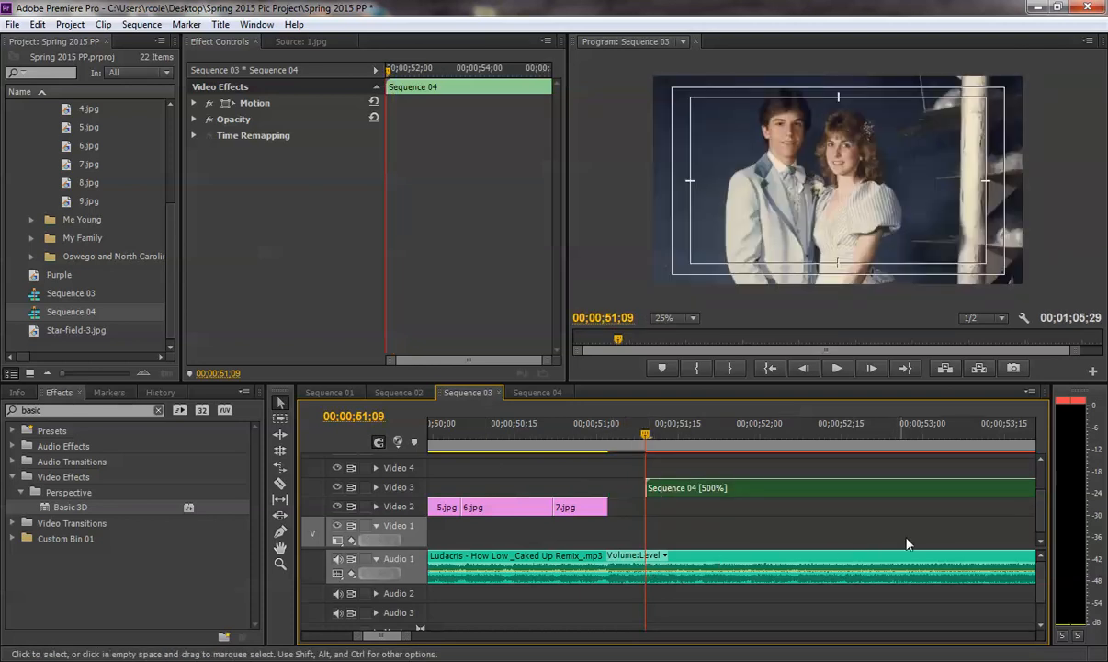
# Play the repositioned Sequence 04 clip with the music twice, starting from just before the end of the short clips.
pyautogui.moveTo(645, 435); pyautogui.dragTo(559, 436)
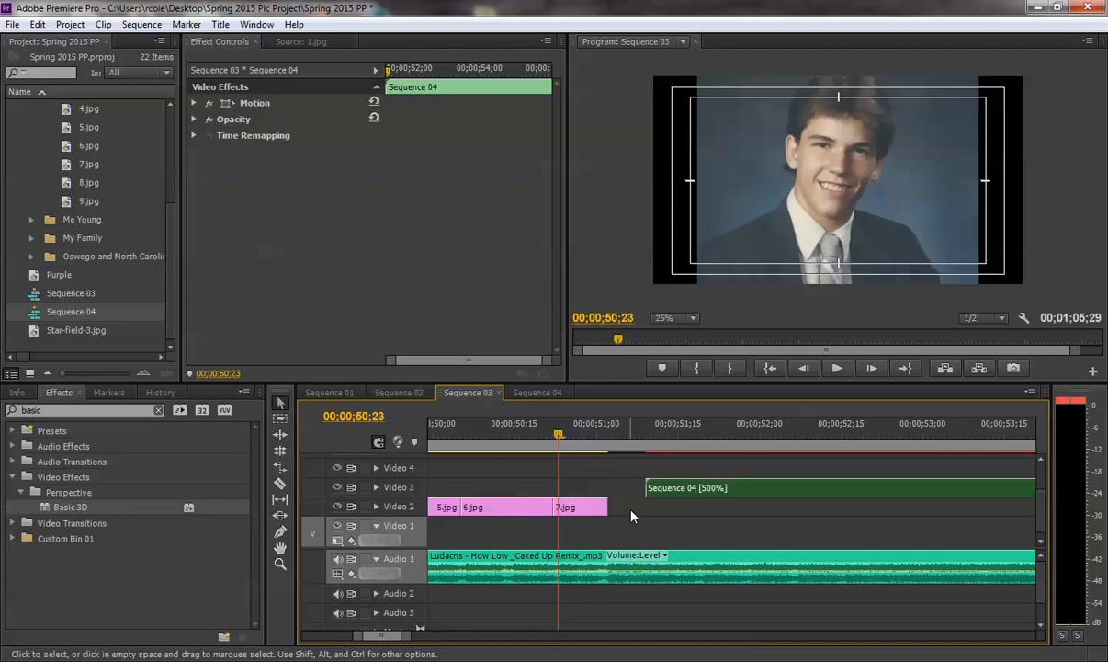
pyautogui.moveTo(413, 637); pyautogui.dragTo(443, 635)
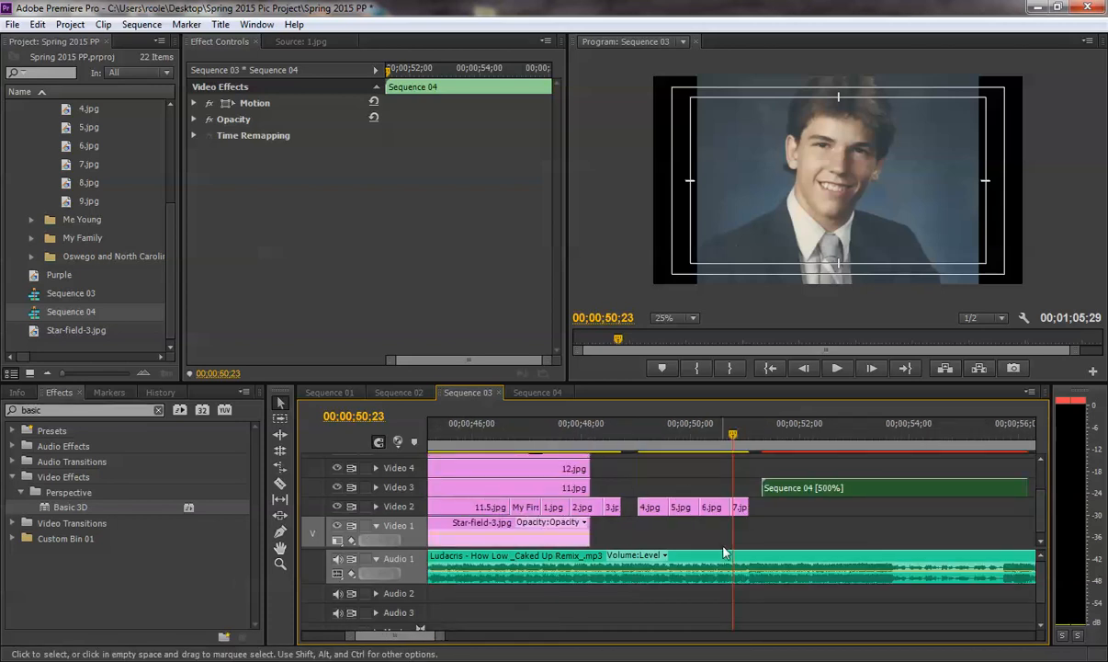
pyautogui.press('space')
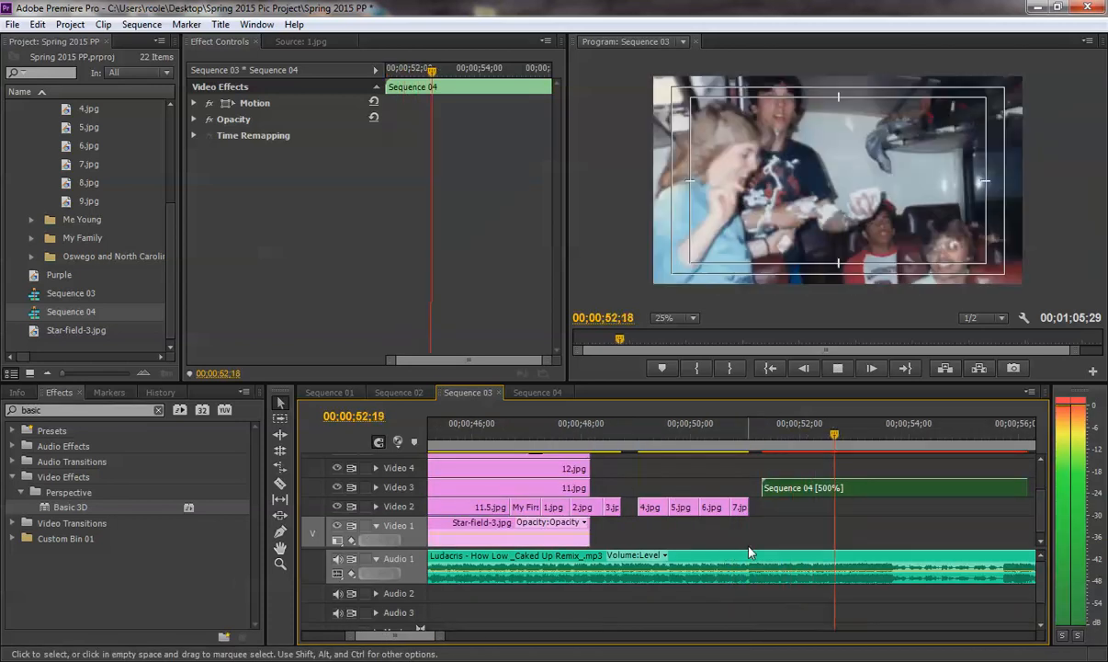
pyautogui.press('space')
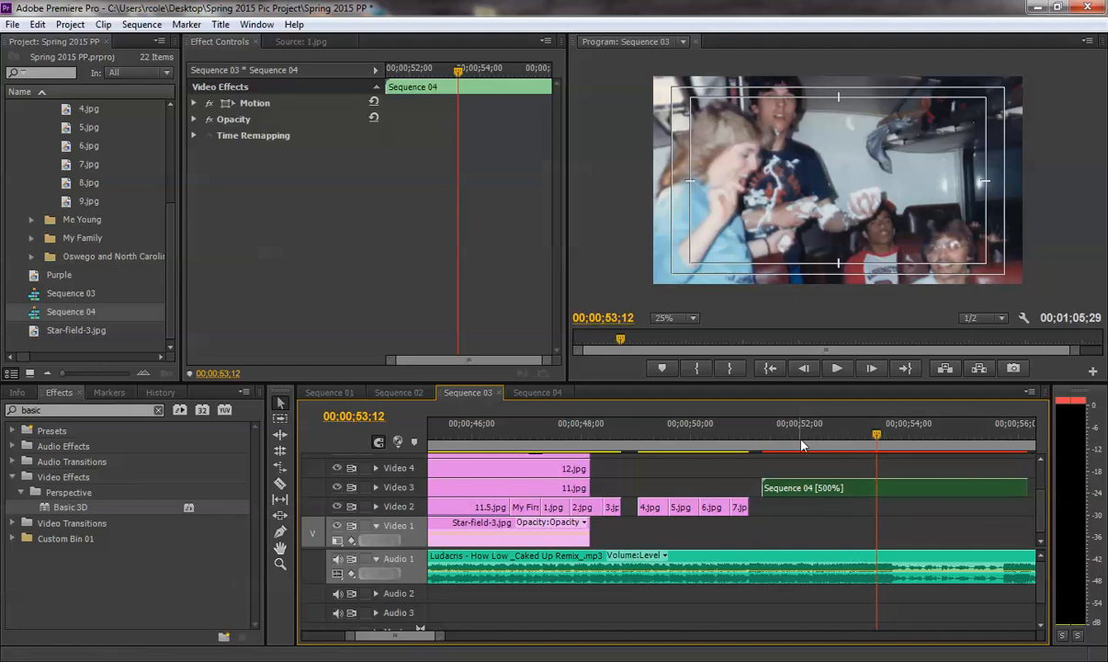
pyautogui.click(746, 439)
pyautogui.press('space')
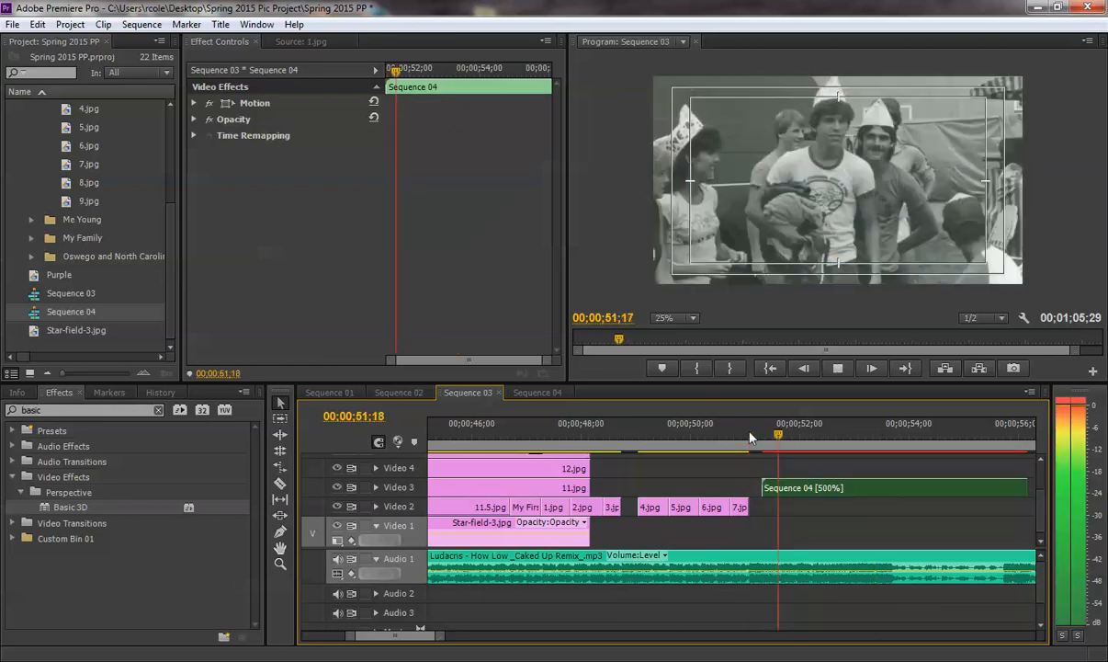
pyautogui.press('space')
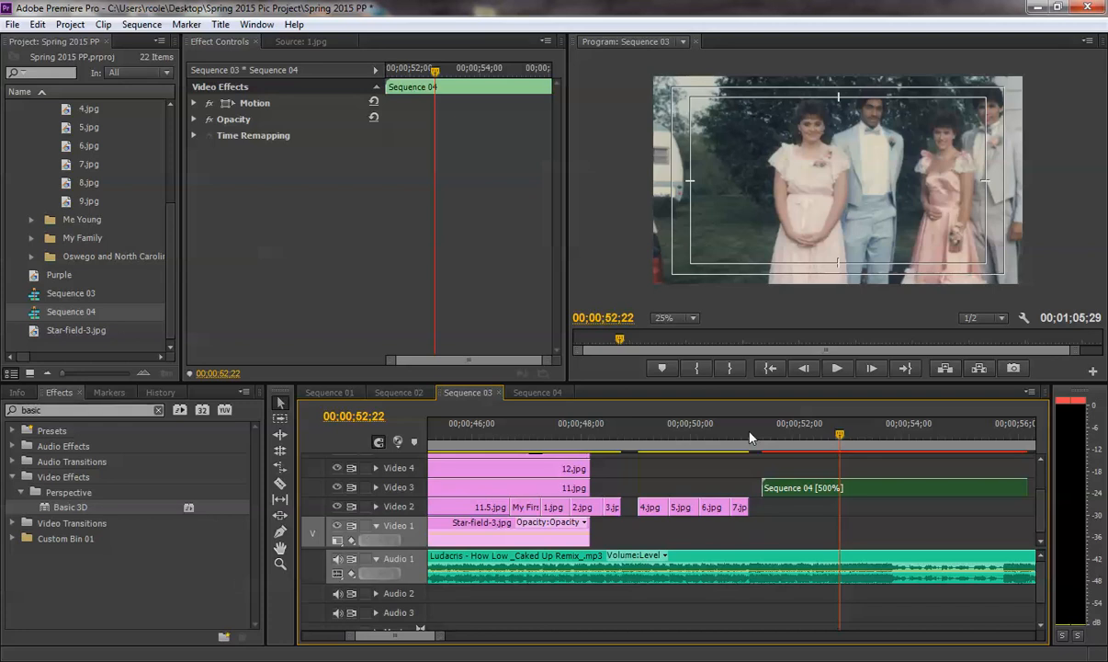
# Split the nested Sequence 04 clip on Video 3 at 00;00;52;17 with the Razor tool, and return to the Selection tool.
pyautogui.click(803, 367)
pyautogui.click(803, 368)
pyautogui.click(804, 368)
pyautogui.click(803, 368)
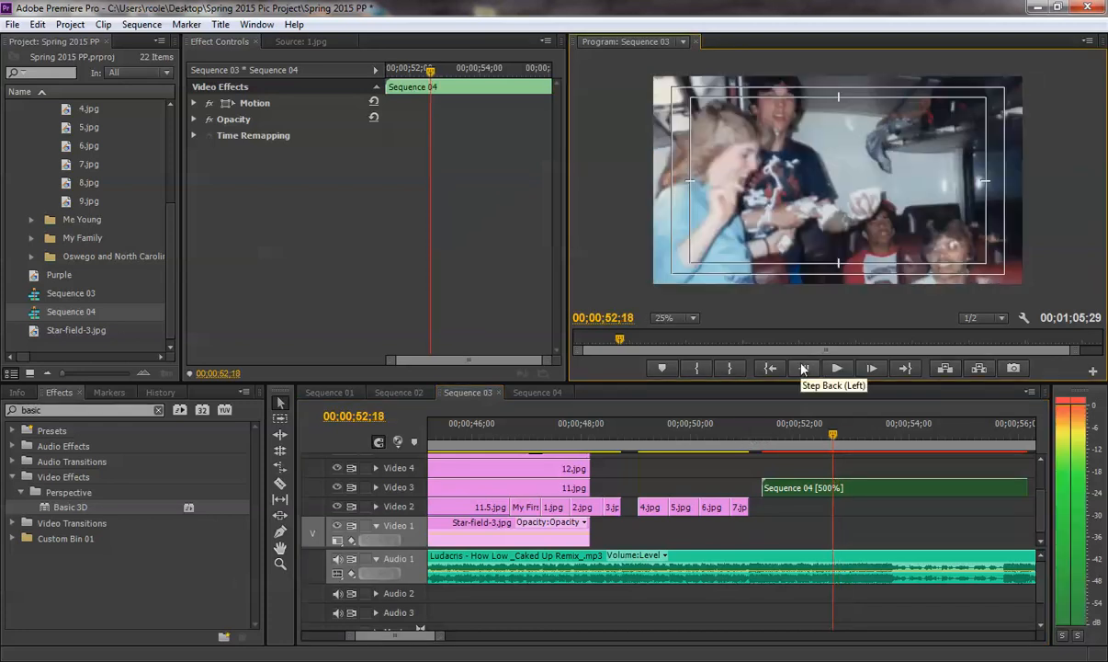
pyautogui.click(803, 368)
pyautogui.moveTo(444, 634); pyautogui.dragTo(418, 636)
pyautogui.moveTo(732, 442)
pyautogui.mouseDown()
pyautogui.moveTo(761, 436)
pyautogui.moveTo(672, 441)
pyautogui.moveTo(734, 436)
pyautogui.mouseUp()
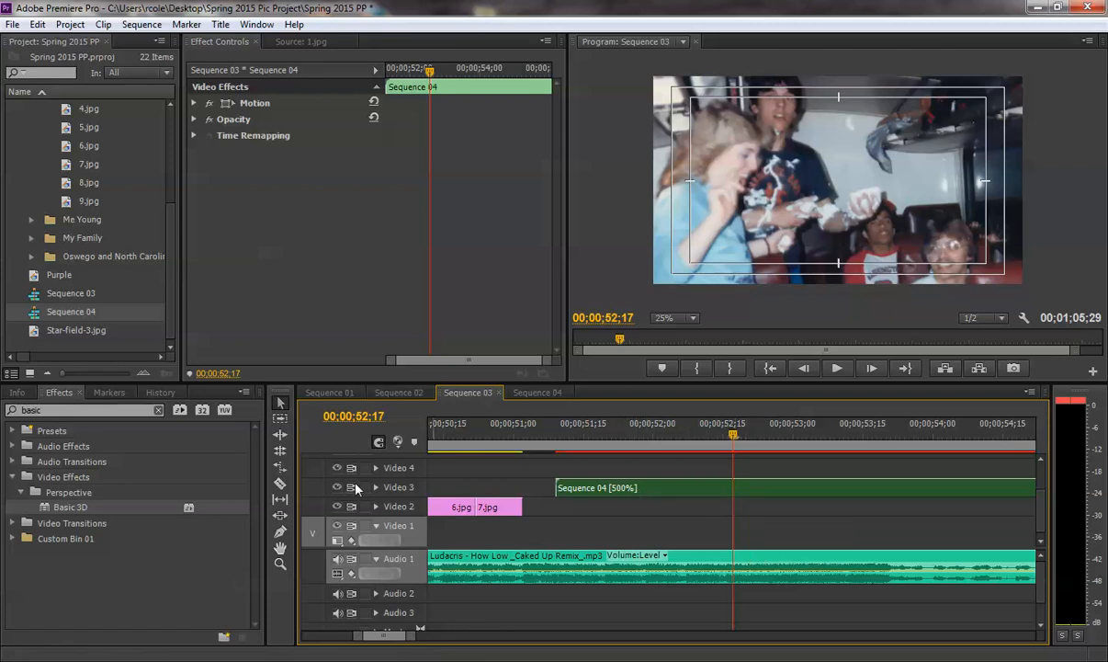
pyautogui.click(280, 483)
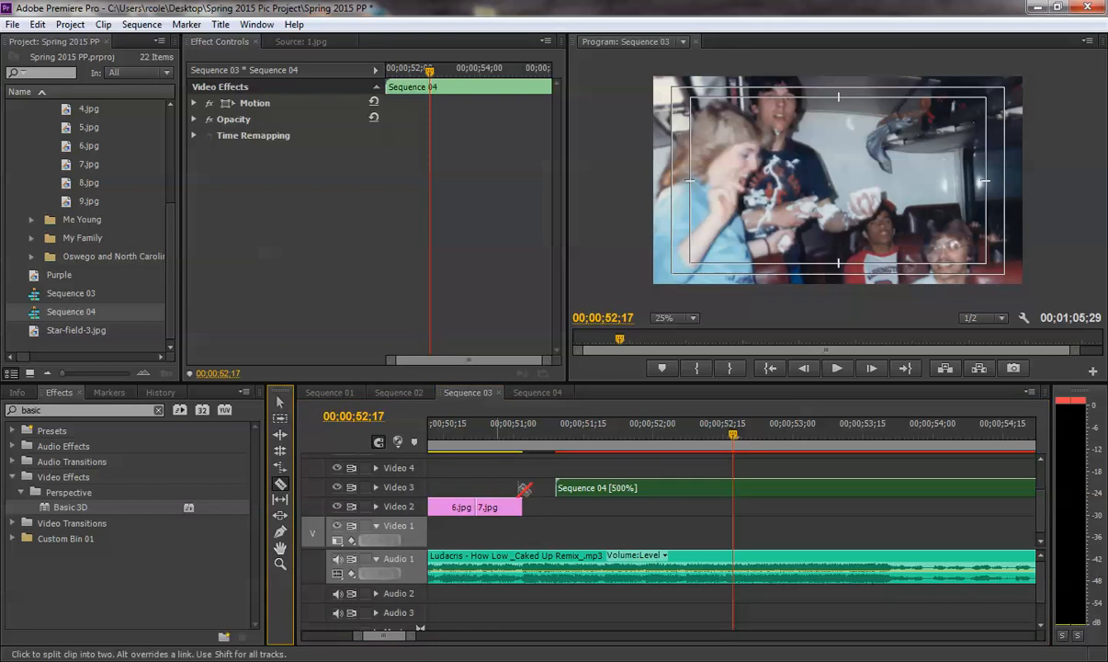
pyautogui.click(738, 488)
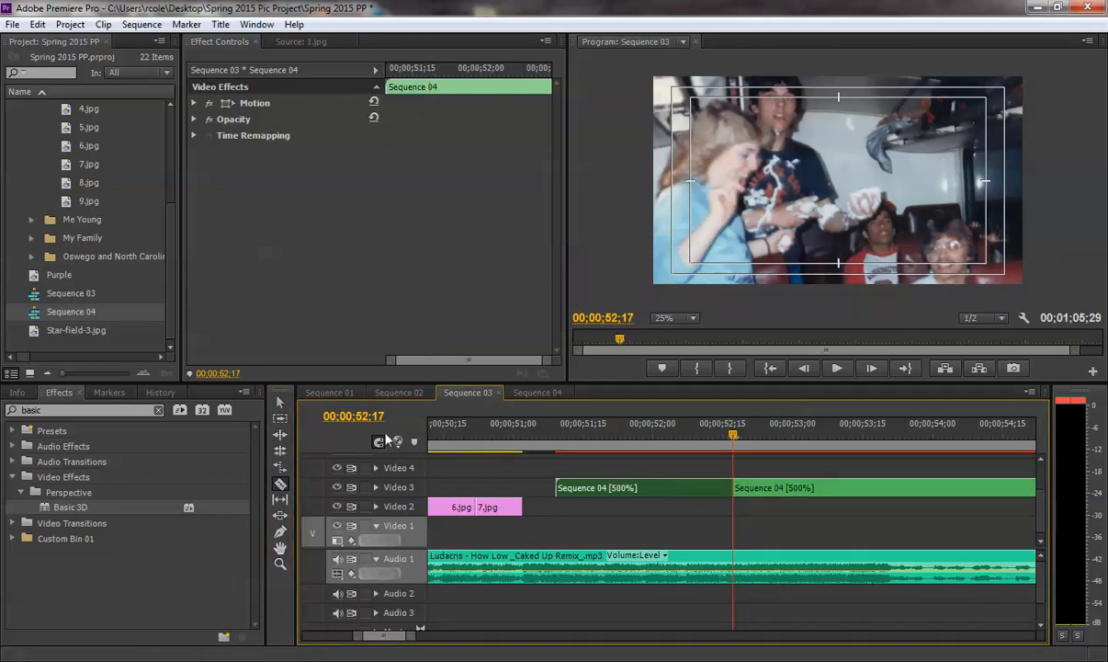
pyautogui.click(280, 402)
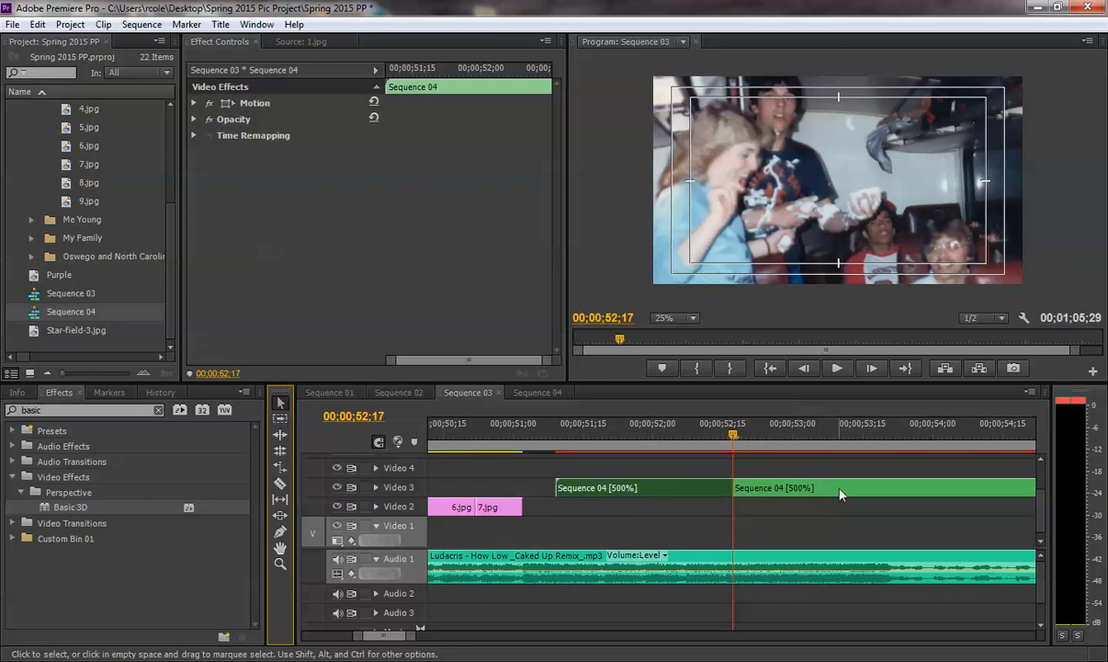
# Play across the cut from 00;00;52;12, and set the speed of the second Sequence 04 piece to 800%.
pyautogui.click(709, 435)
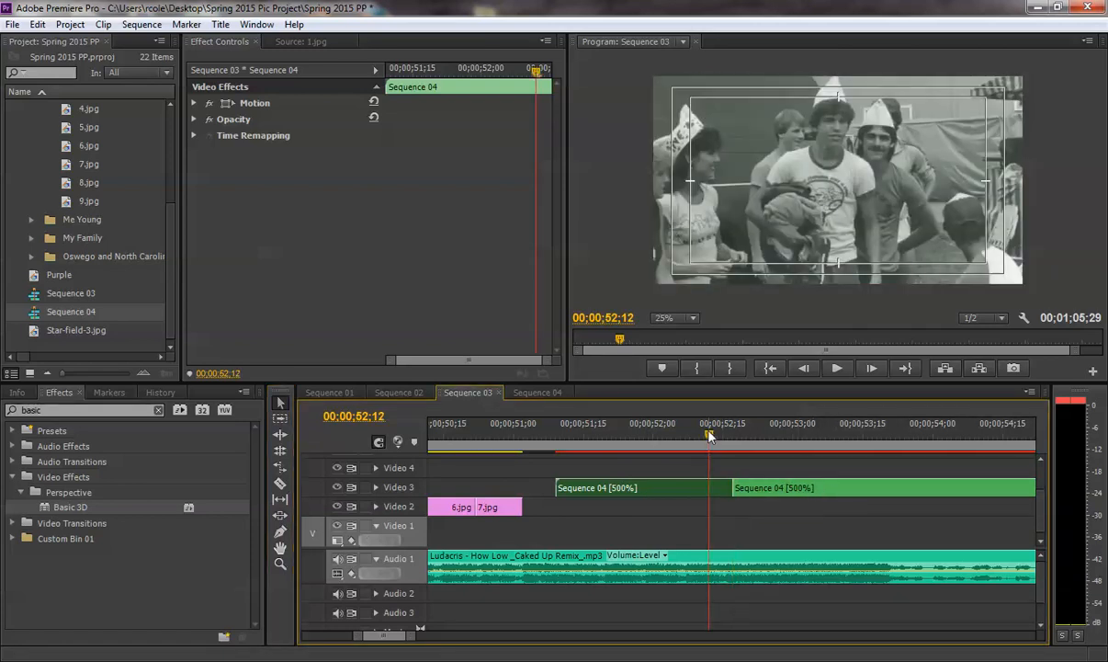
pyautogui.press('space')
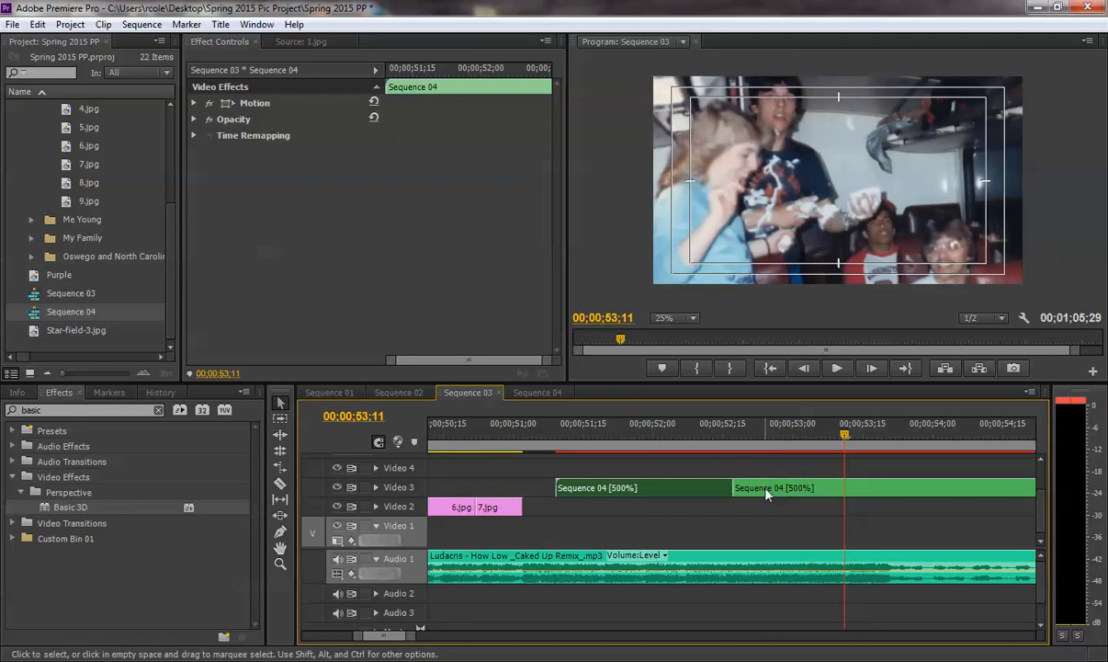
pyautogui.rightClick(768, 491)
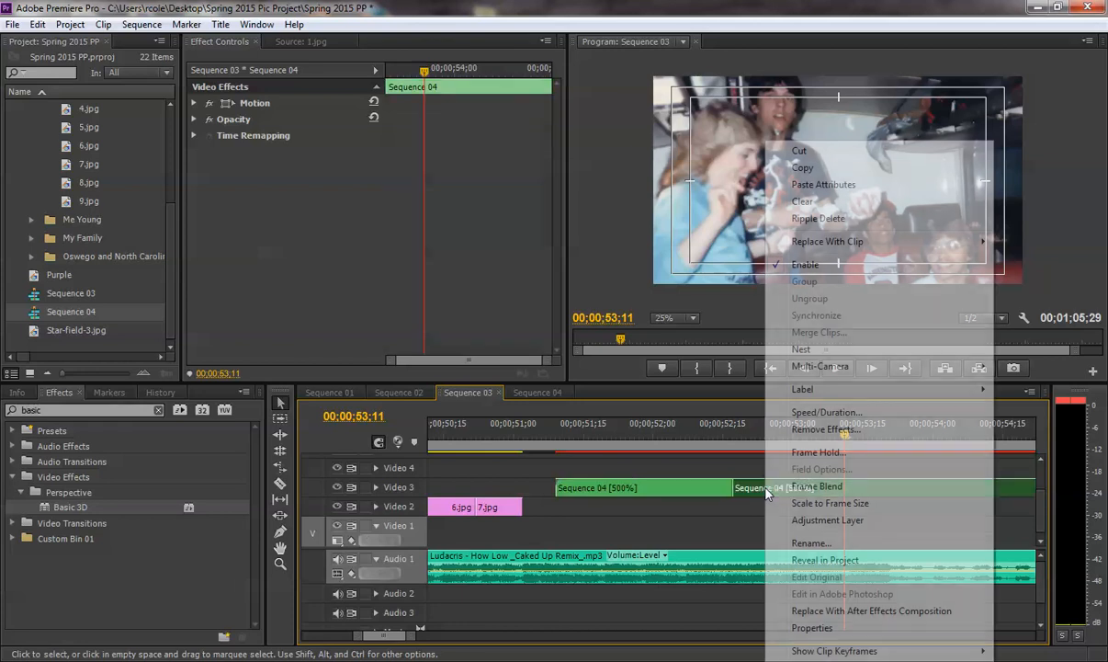
pyautogui.click(809, 412)
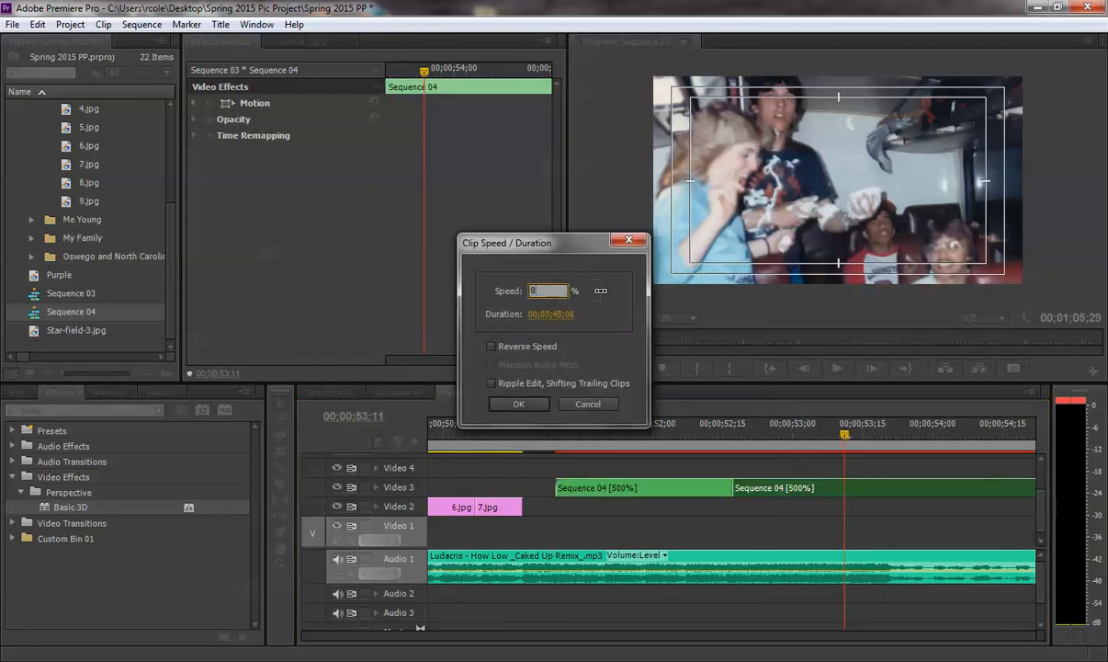
pyautogui.press('Return')
# Play the change of speed between the two Sequence 04 pieces from 00;00;52;12, and again from early in the first piece.
pyautogui.click(710, 435)
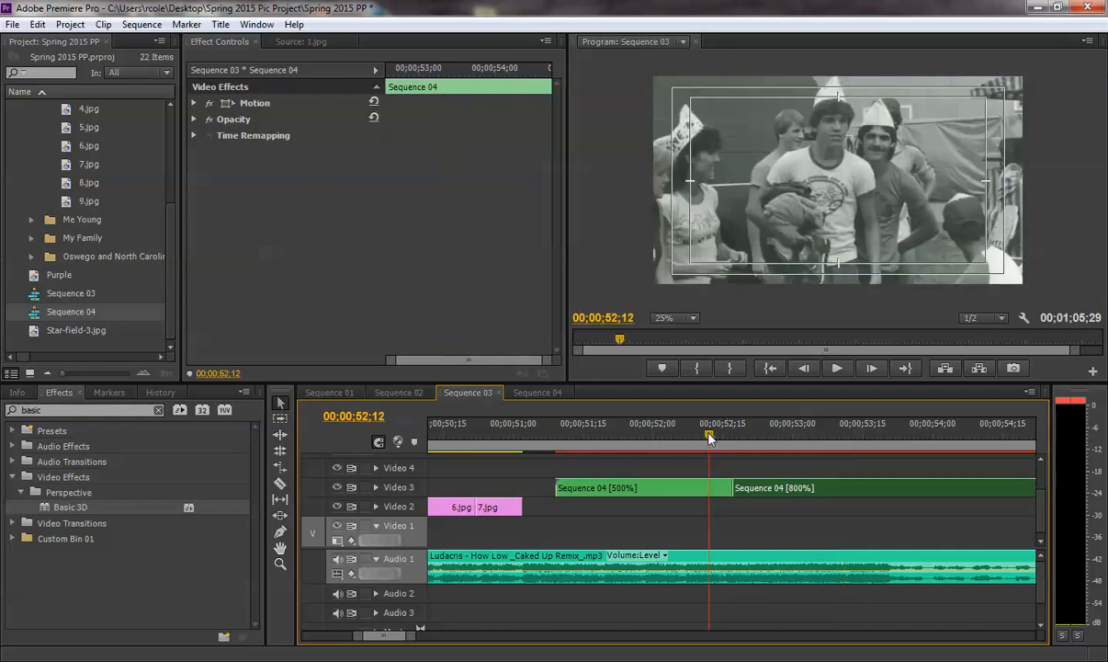
pyautogui.press('space')
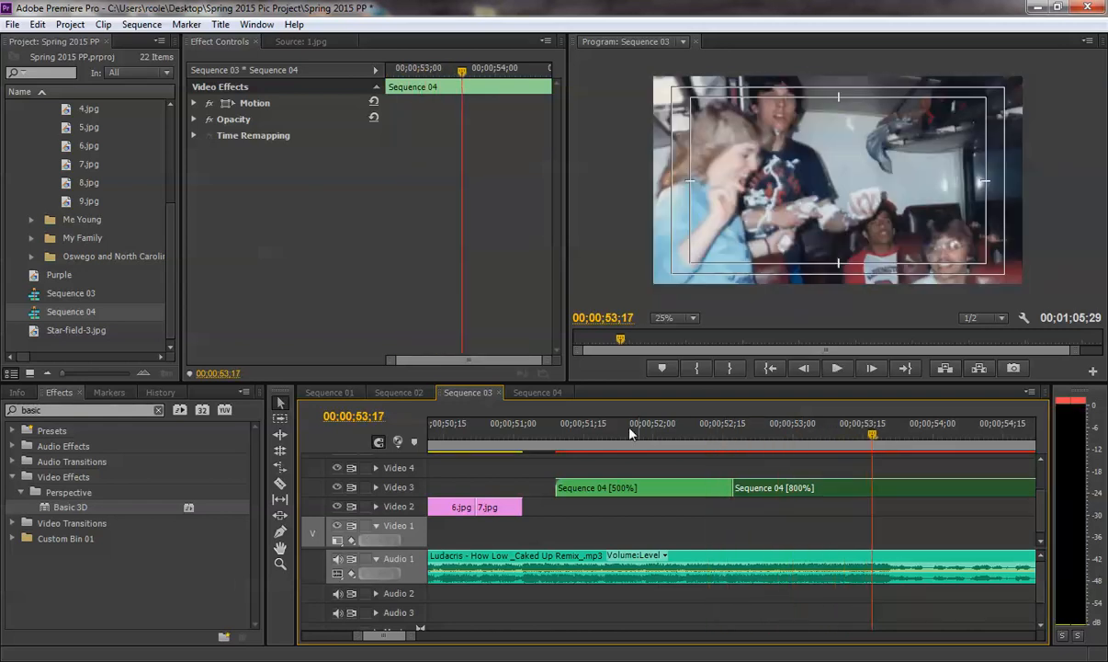
pyautogui.click(574, 434)
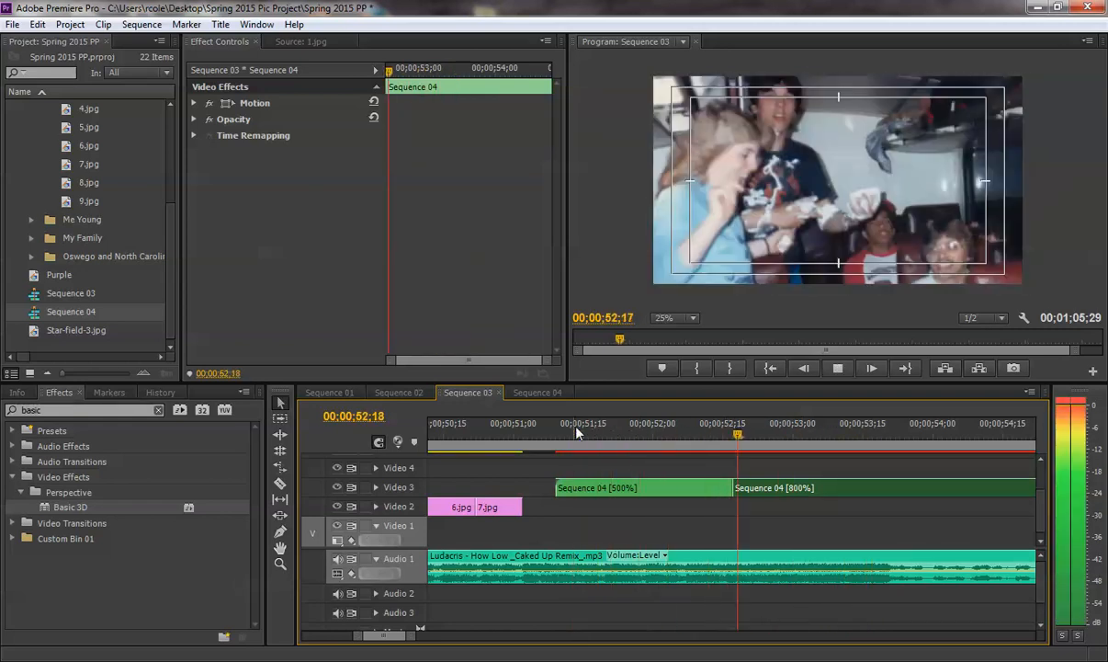
pyautogui.press('space')
# Set the speed of the second Sequence 04 piece on Video 3 to 1325%.
pyautogui.click(759, 434)
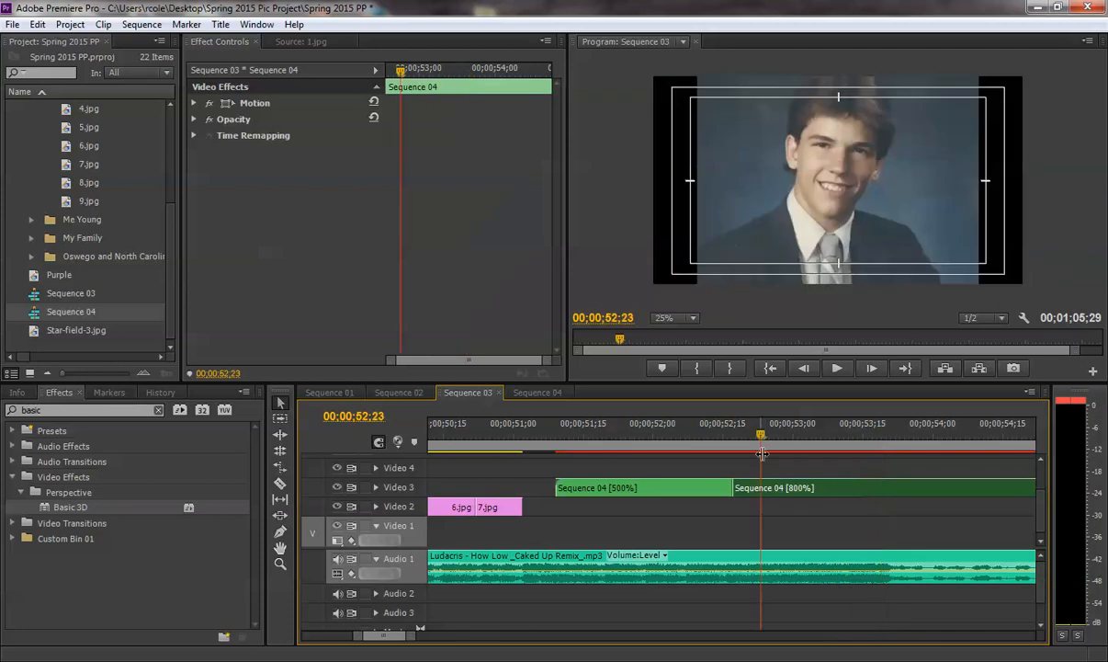
pyautogui.rightClick(763, 487)
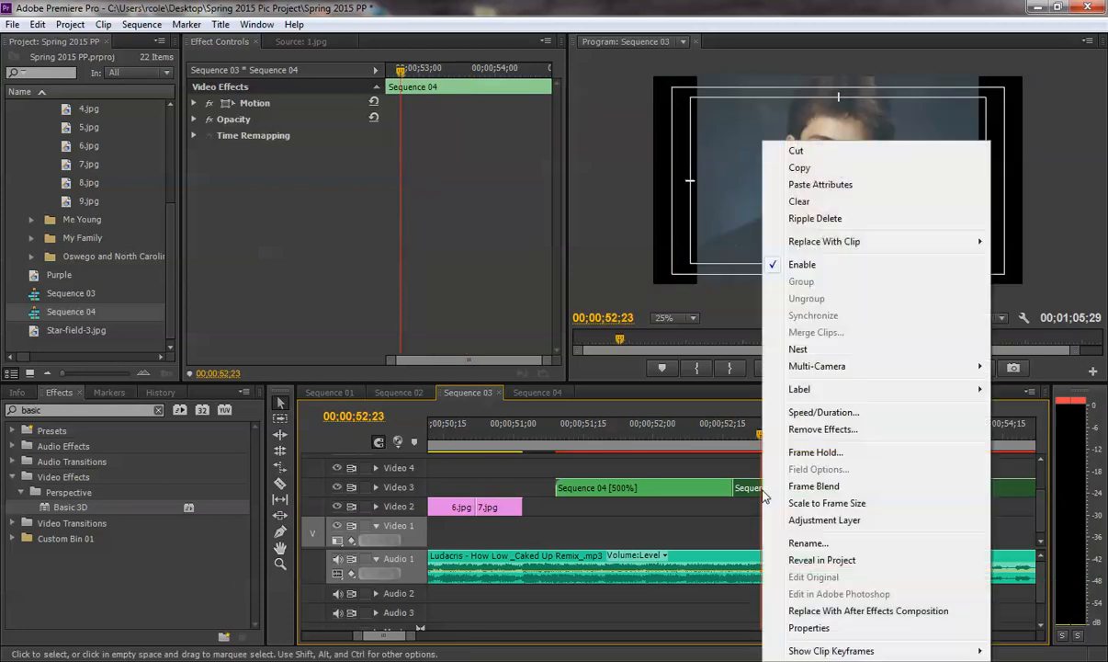
pyautogui.click(823, 412)
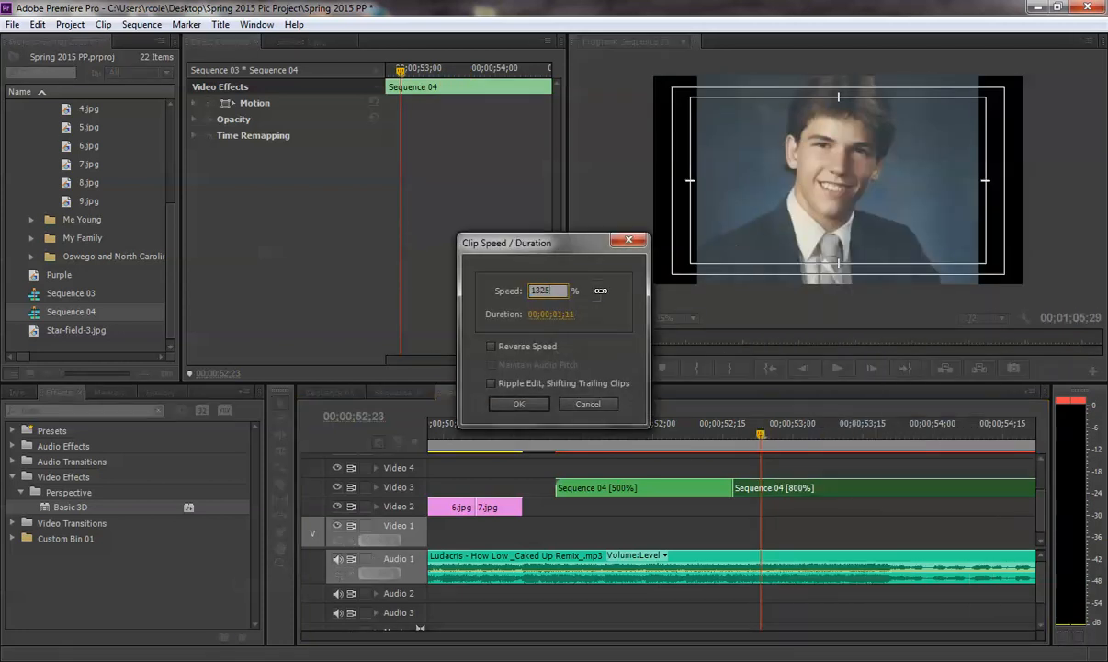
pyautogui.click(518, 405)
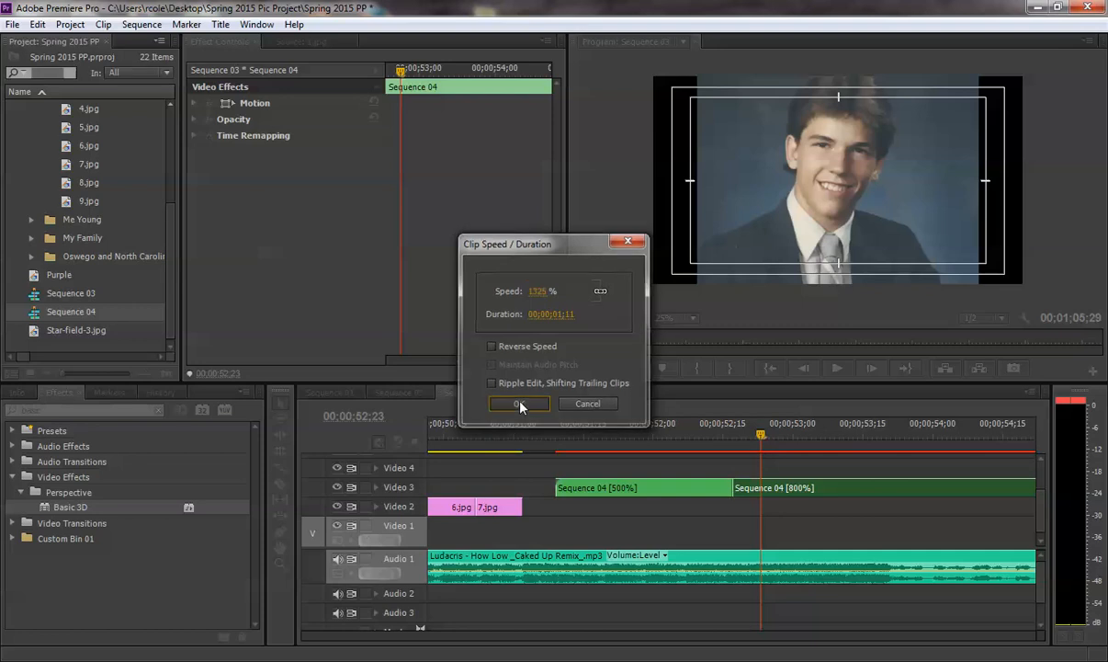
# Play the two Sequence 04 pieces with the music from 00;00;52;04 and again from before the cut, and place the playhead at 00;00;53;15.
pyautogui.click(674, 438)
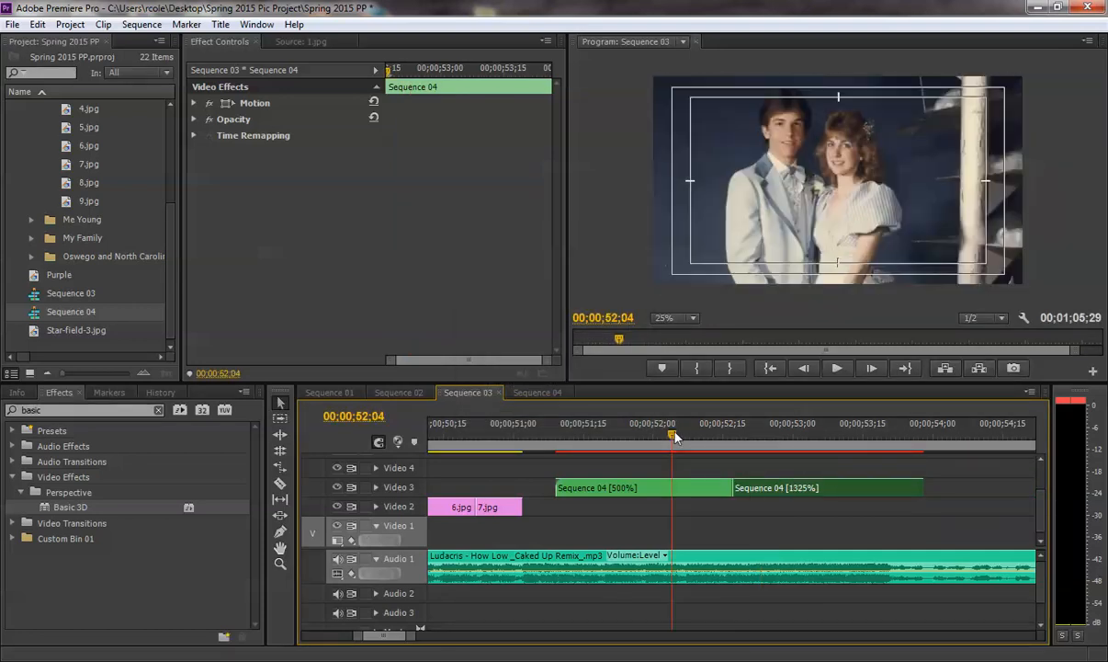
pyautogui.press('space')
pyautogui.press('space')
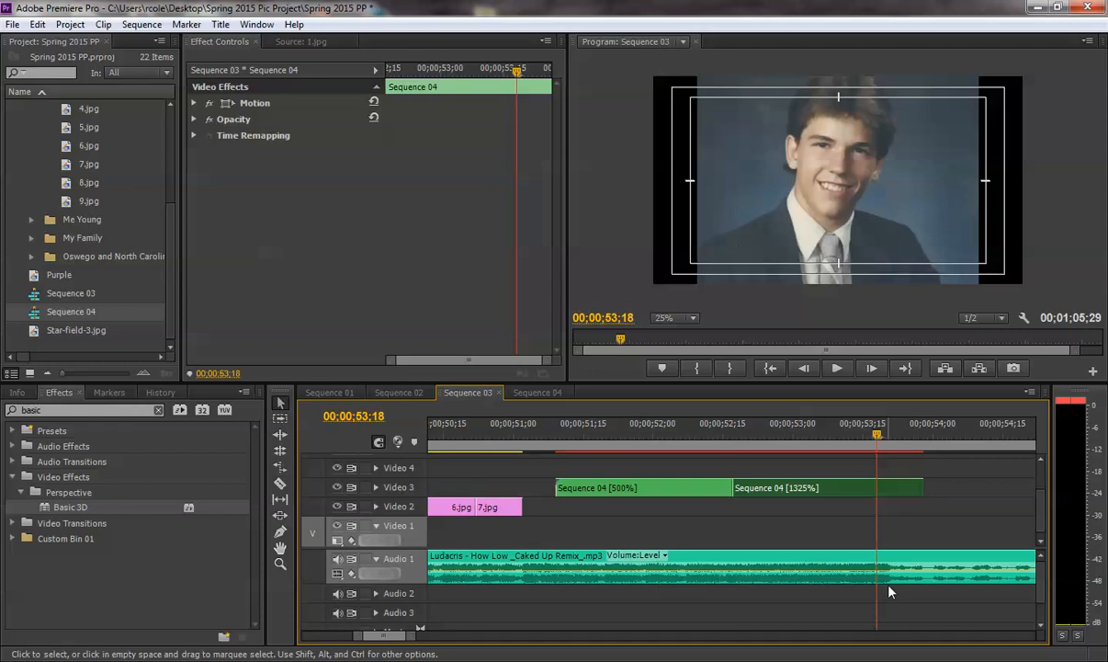
pyautogui.moveTo(855, 433); pyautogui.dragTo(827, 434)
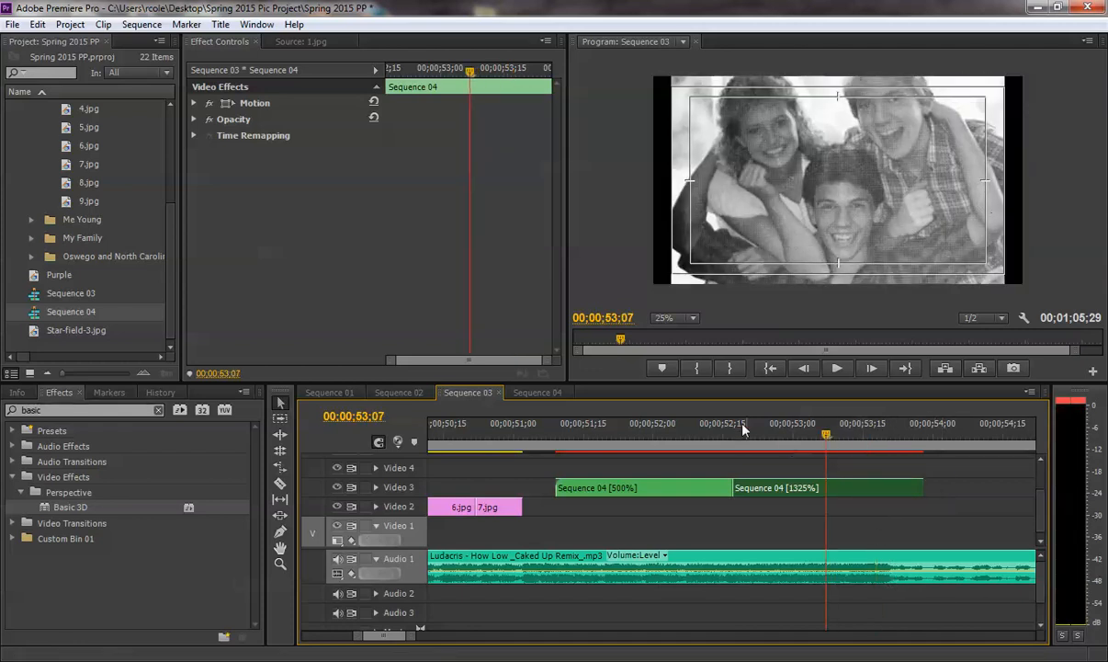
pyautogui.click(711, 426)
pyautogui.press('space')
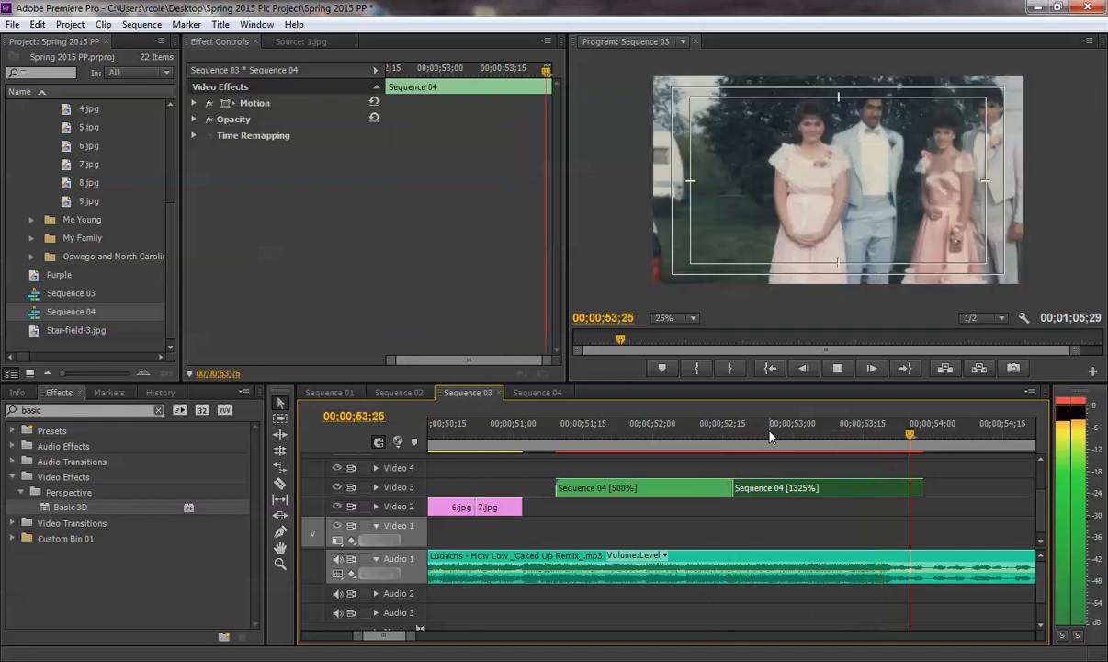
pyautogui.press('space')
pyautogui.click(863, 437)
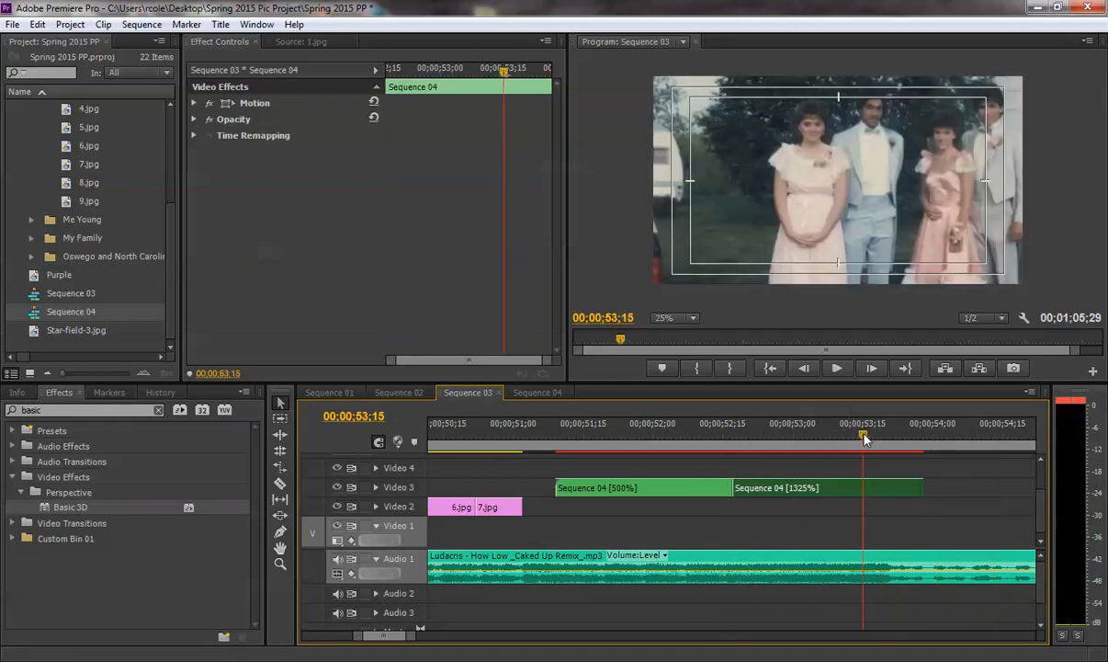
# Trim the end of the second Sequence 04 piece to 00;00;53;15 and play the music across and beyond that end.
pyautogui.moveTo(863, 437)
pyautogui.mouseDown()
pyautogui.moveTo(894, 435)
pyautogui.moveTo(863, 433)
pyautogui.mouseUp()
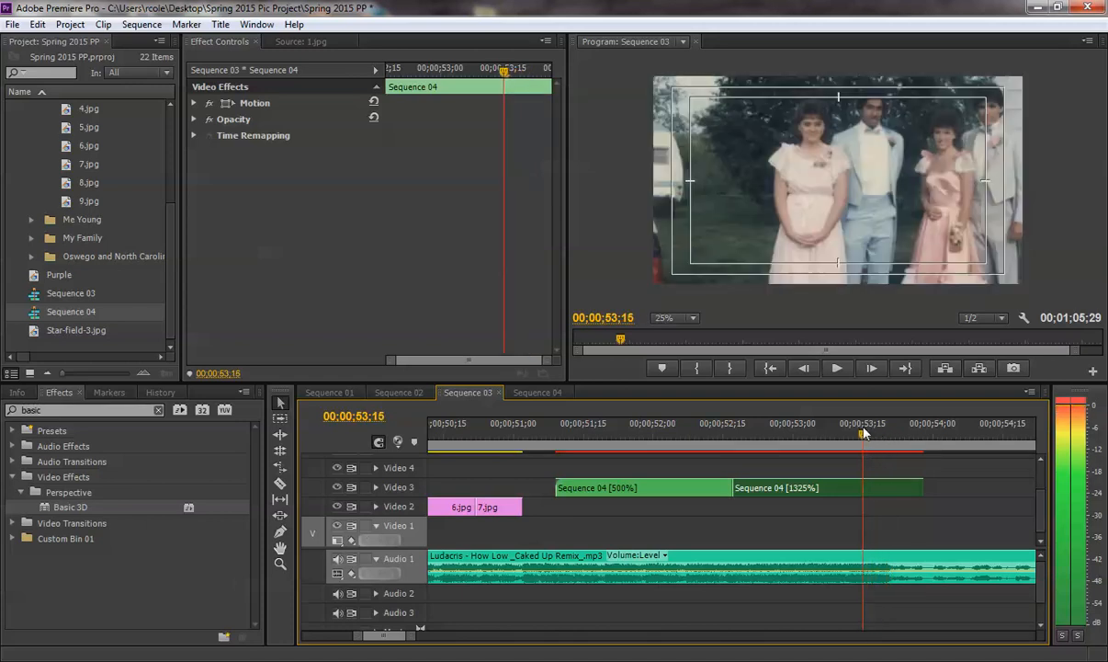
pyautogui.moveTo(922, 487); pyautogui.dragTo(864, 476)
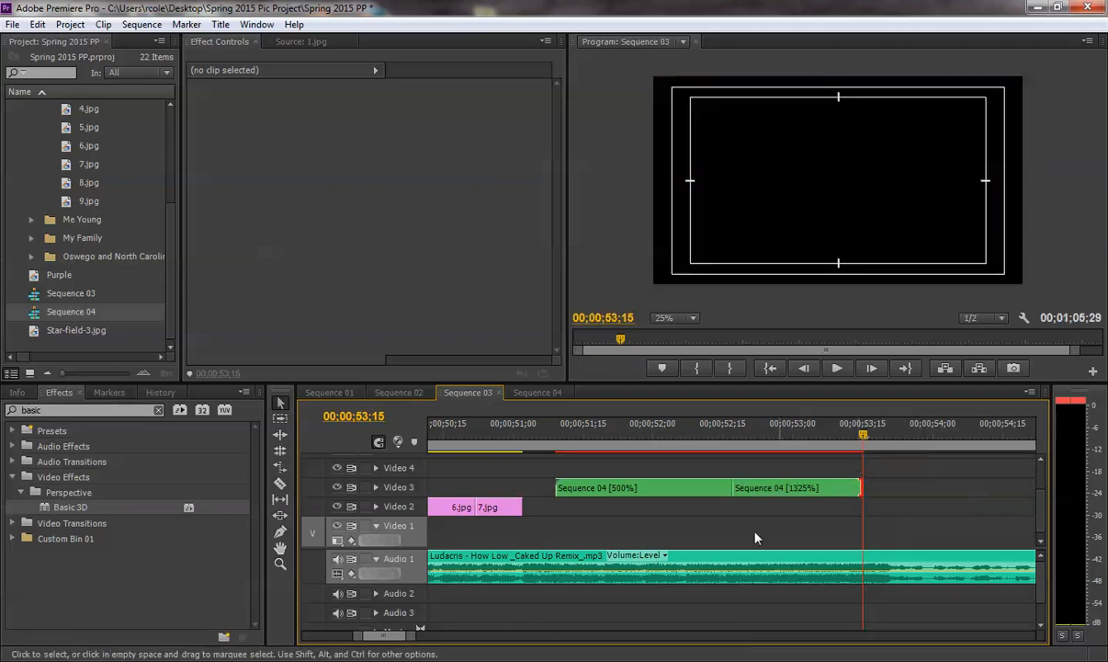
pyautogui.moveTo(561, 433); pyautogui.dragTo(486, 434)
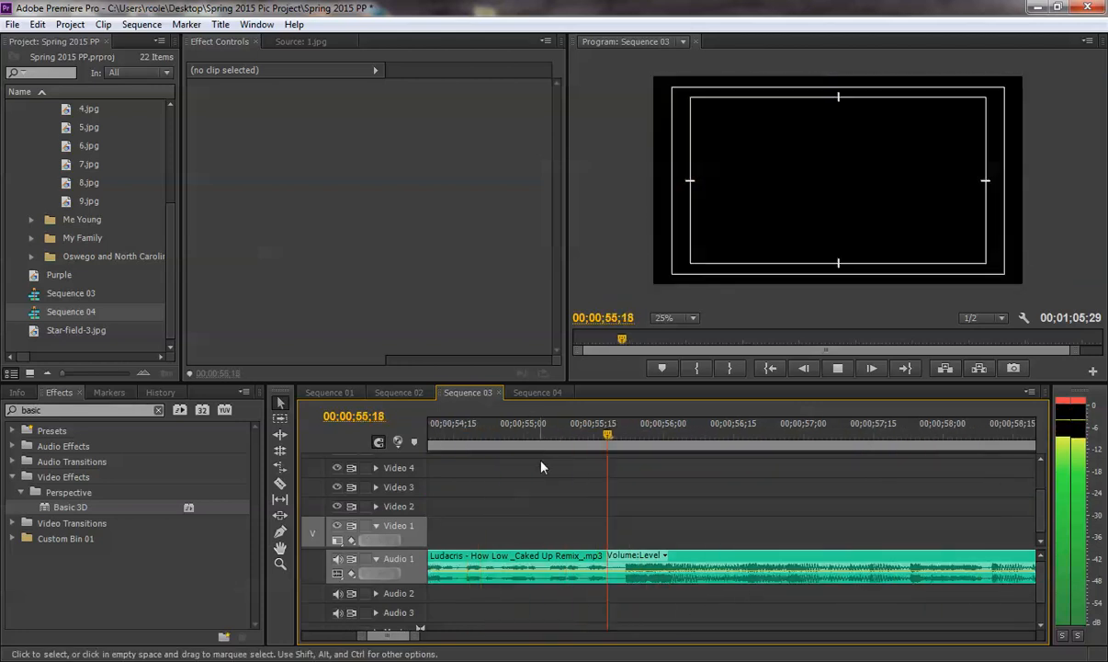
pyautogui.press('space')
pyautogui.moveTo(415, 636); pyautogui.dragTo(439, 636)
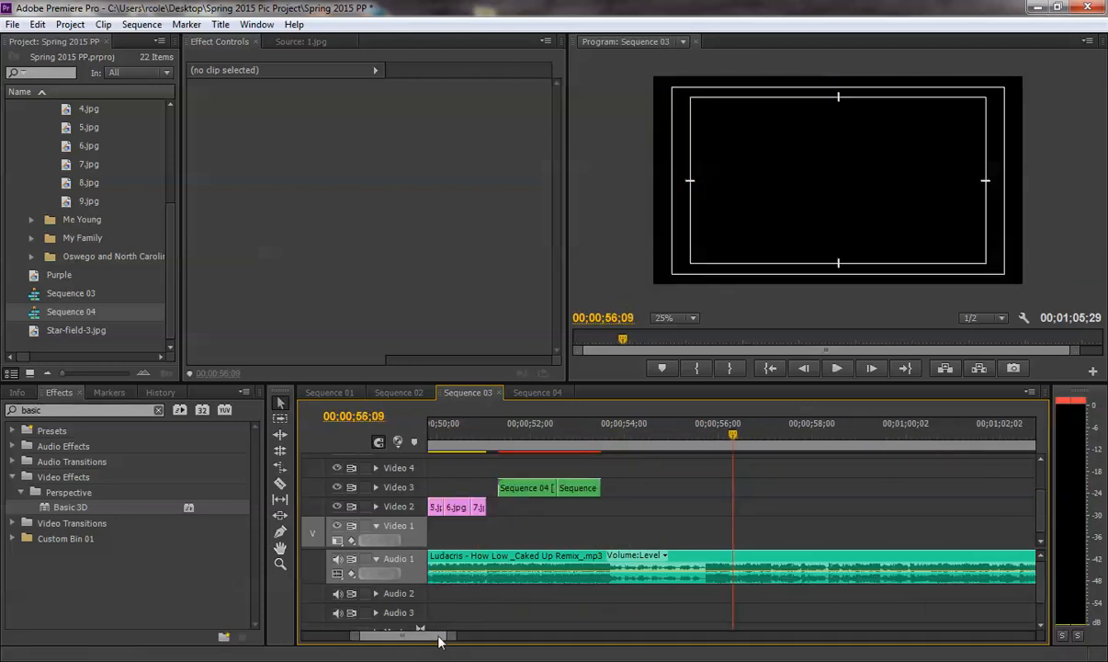
pyautogui.click(579, 429)
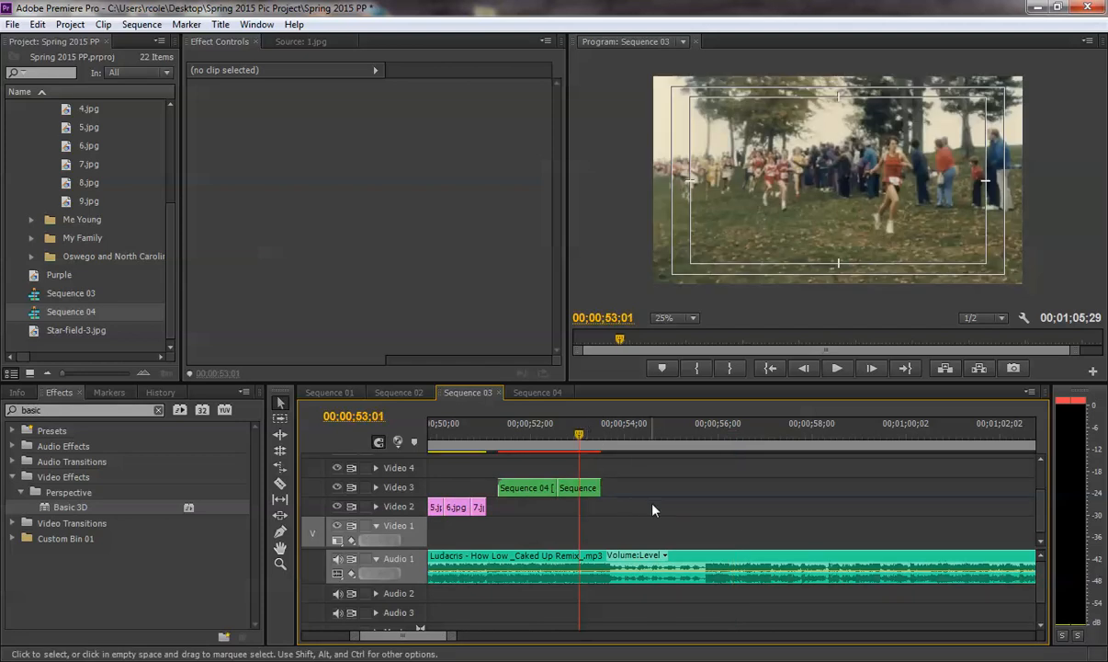
pyautogui.press('space')
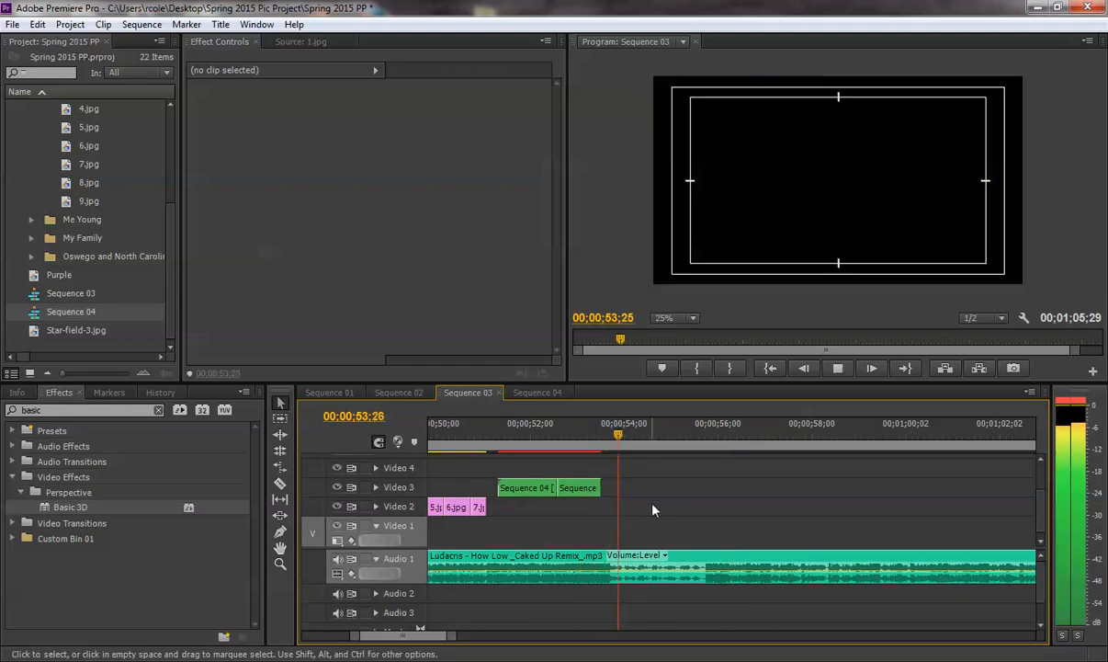
# Play the finished montage's transition to the graduation photo in Sequence 01 from 00;00;52;25 and again from 00;00;53;06.
pyautogui.click(329, 393)
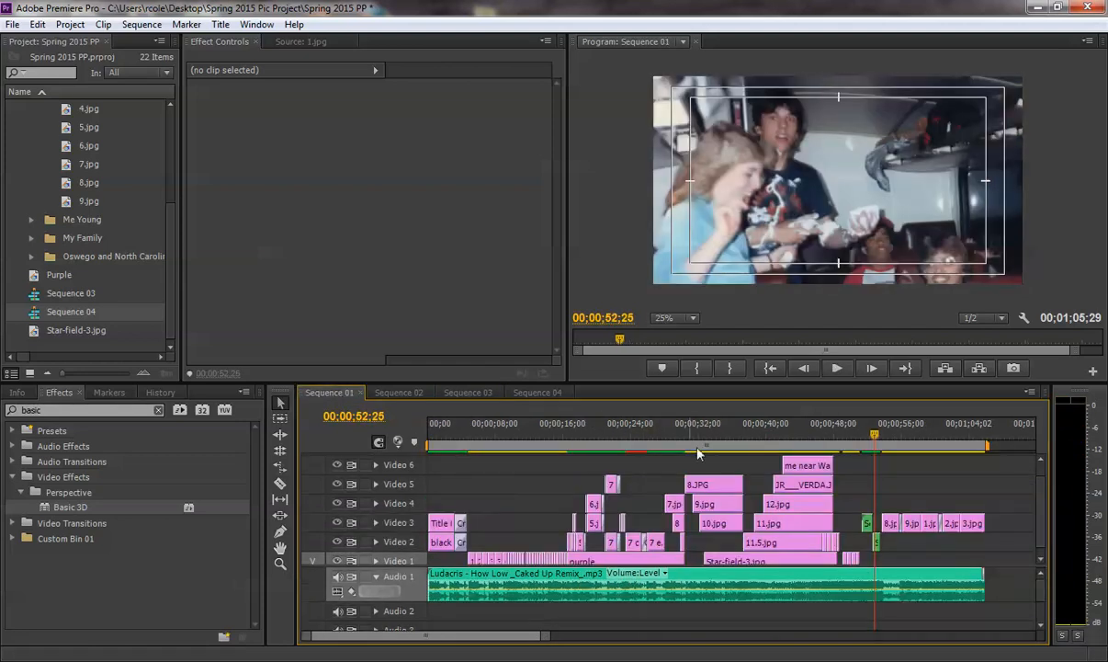
pyautogui.press('space')
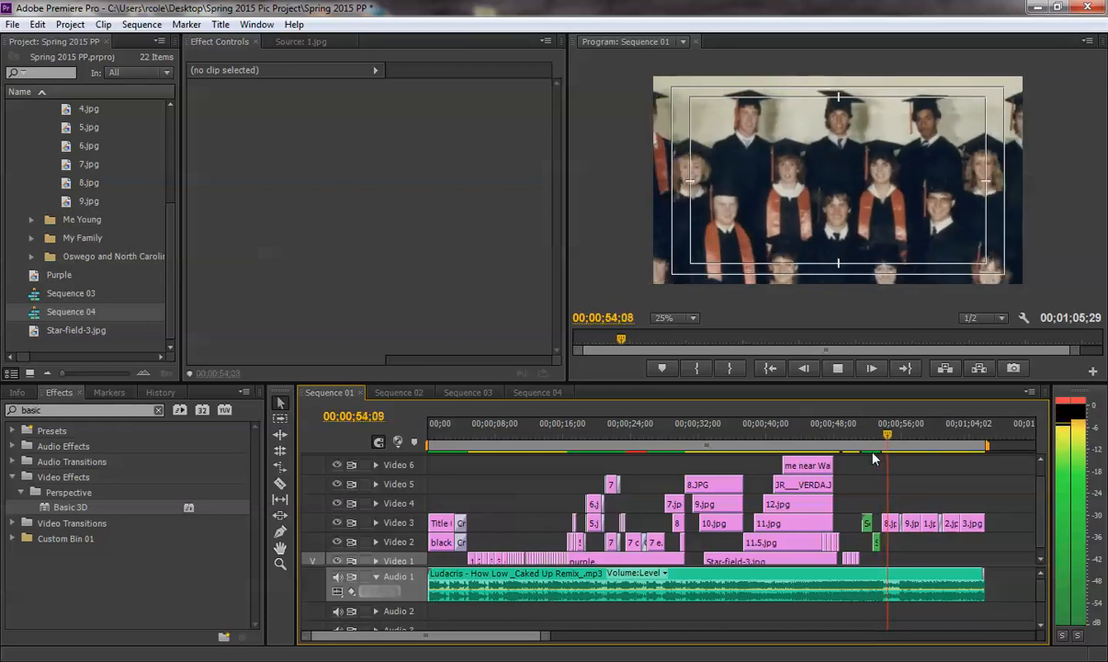
pyautogui.press('space')
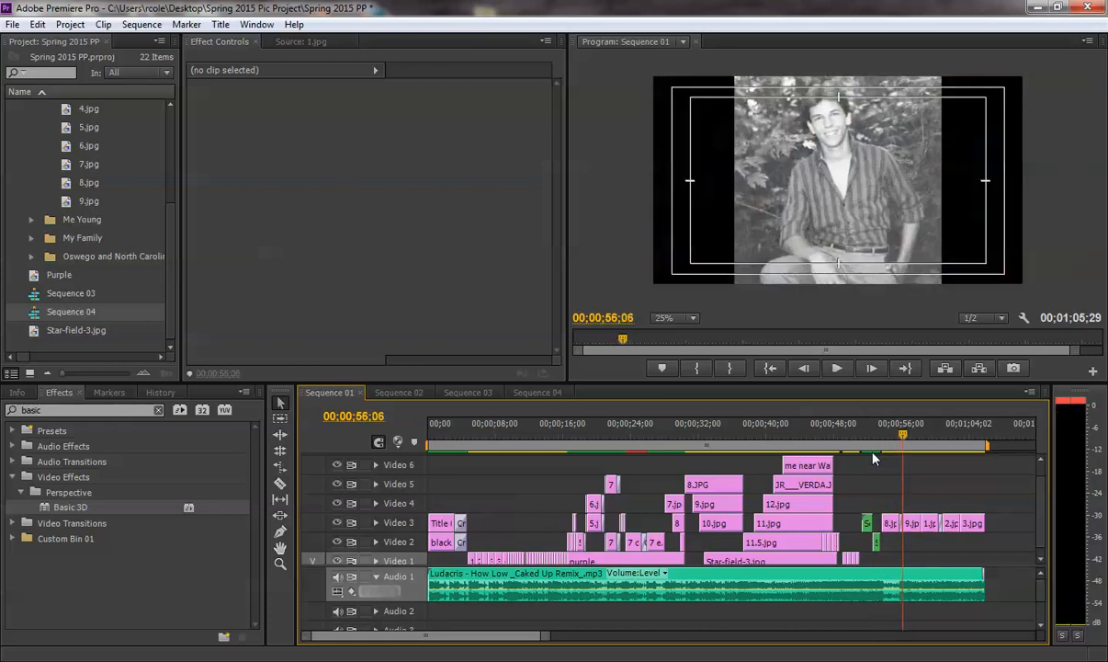
pyautogui.click(878, 434)
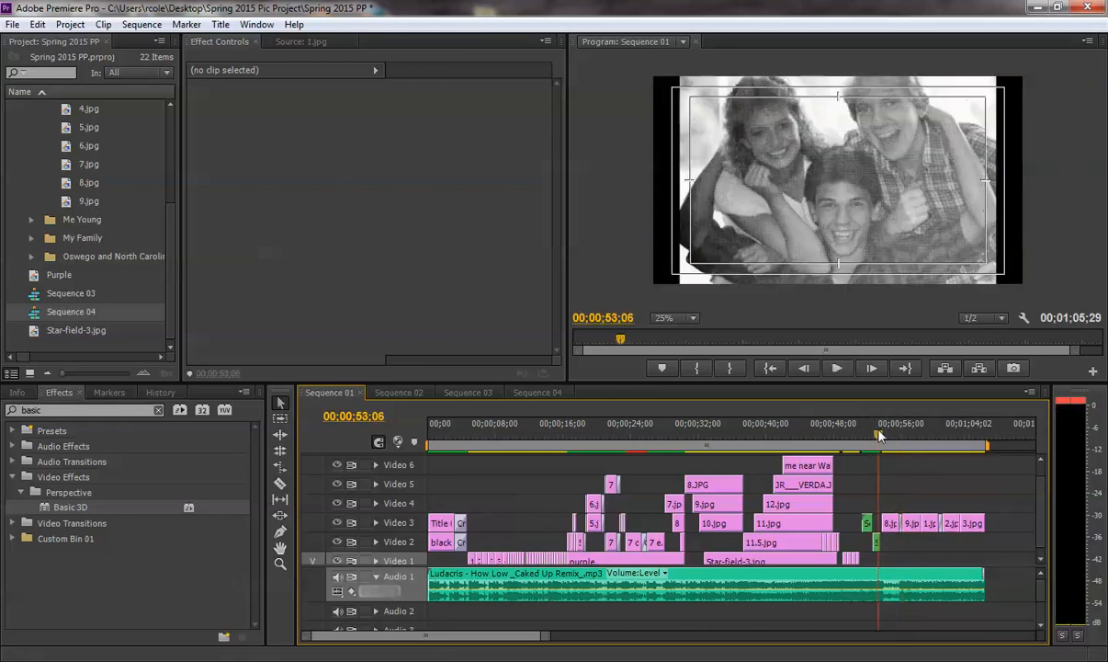
pyautogui.press('space')
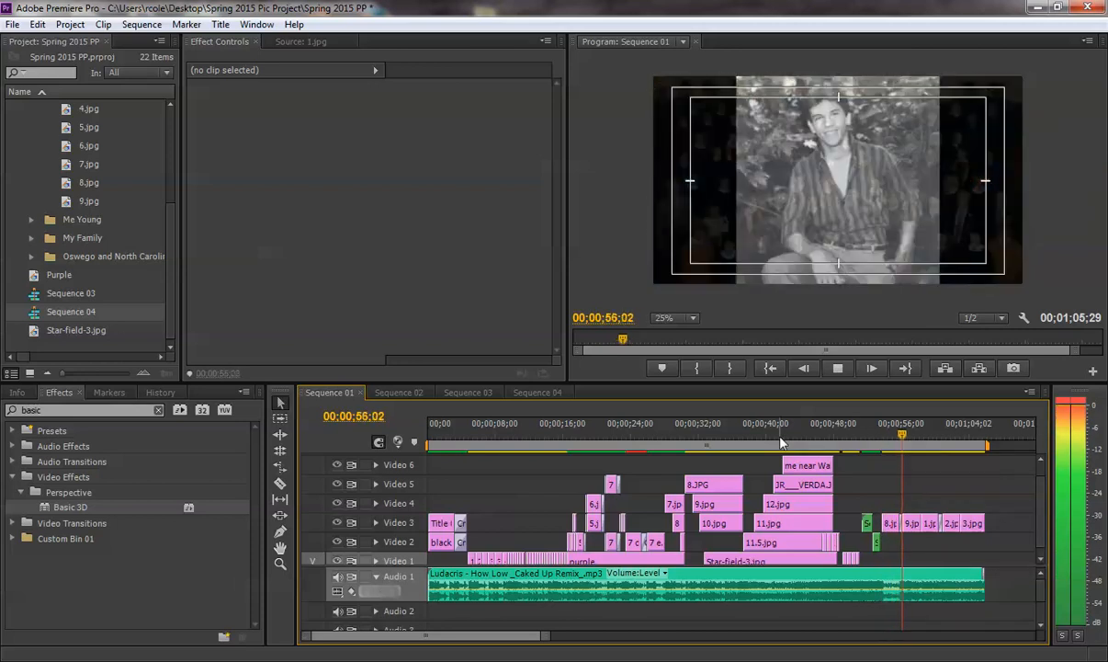
pyautogui.press('space')
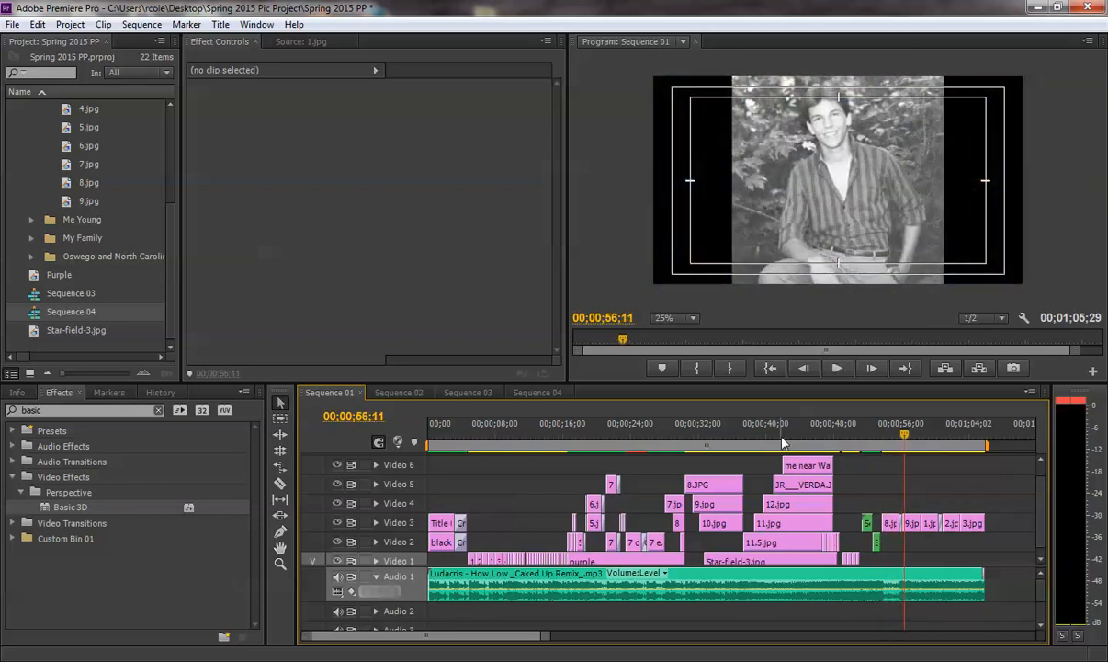
# Return to Sequence 03 and play both Sequence 04 pieces with the music, stopping at 00;00;53;23.
pyautogui.click(538, 392)
pyautogui.click(480, 393)
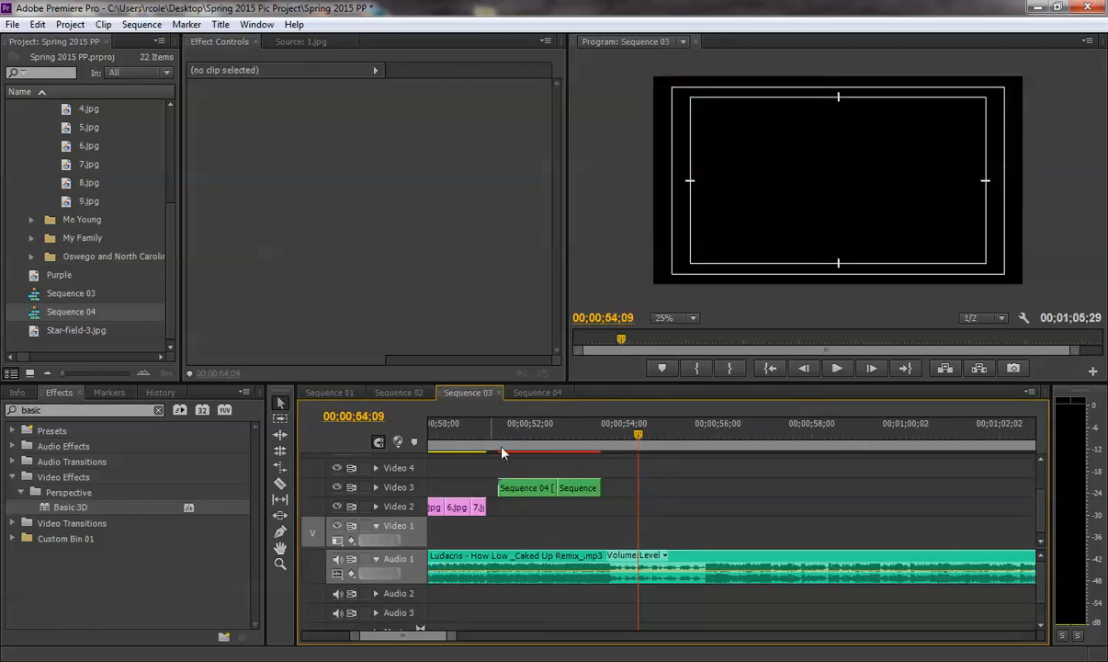
pyautogui.moveTo(450, 636); pyautogui.dragTo(522, 636)
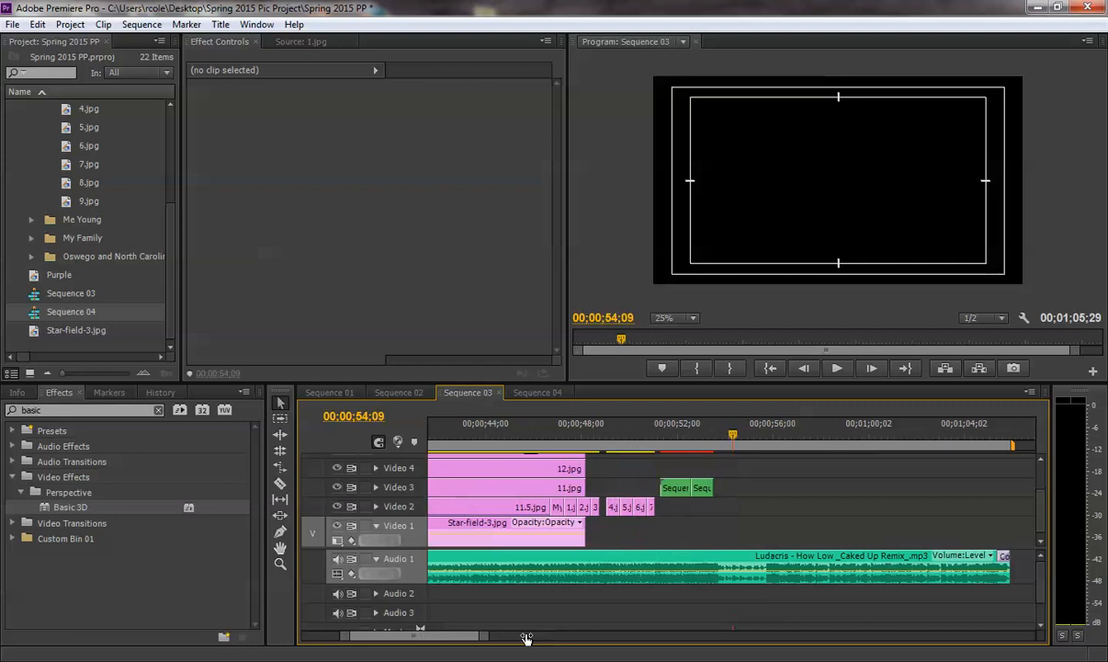
pyautogui.click(648, 436)
pyautogui.press('space')
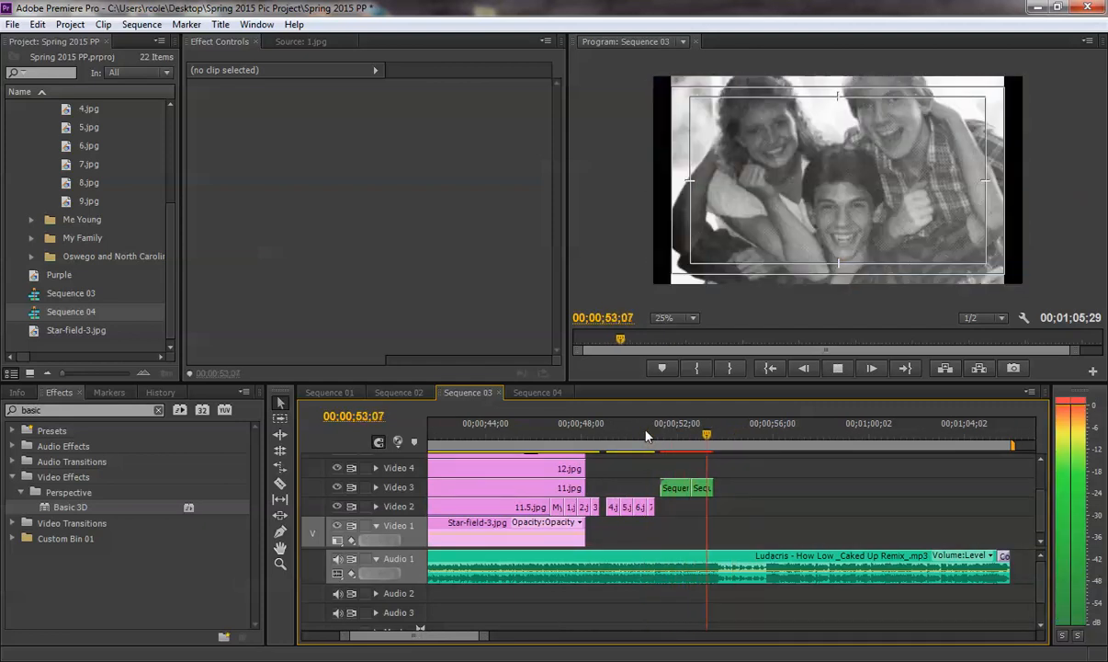
pyautogui.press('space')
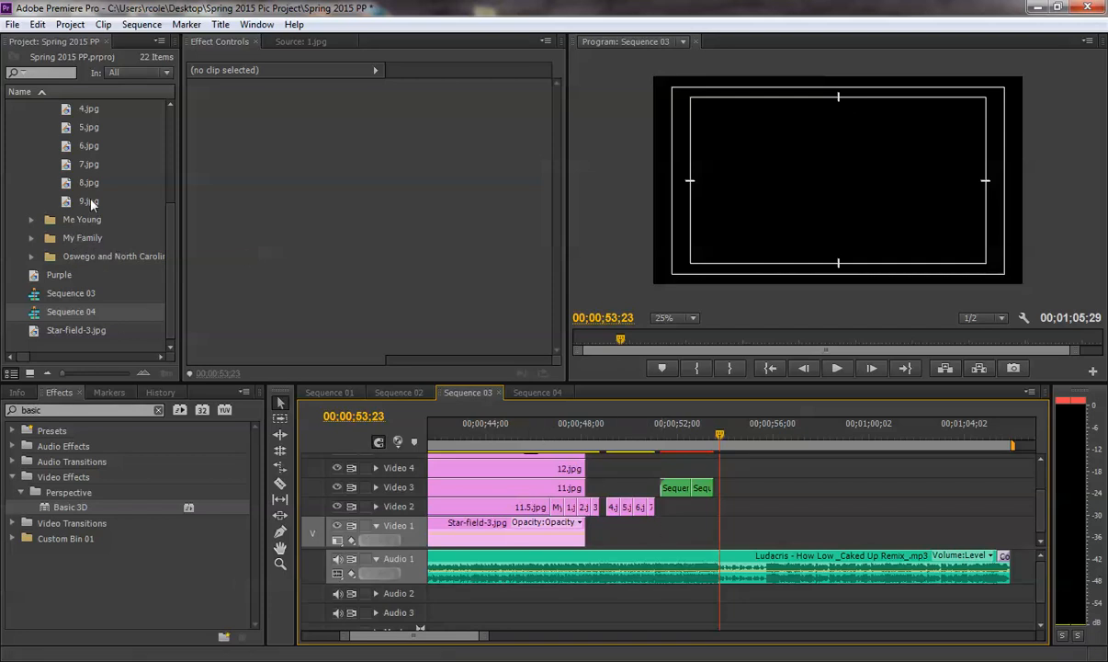
pyautogui.moveTo(67, 186); pyautogui.dragTo(127, 223)
pyautogui.moveTo(127, 222); pyautogui.dragTo(737, 439)
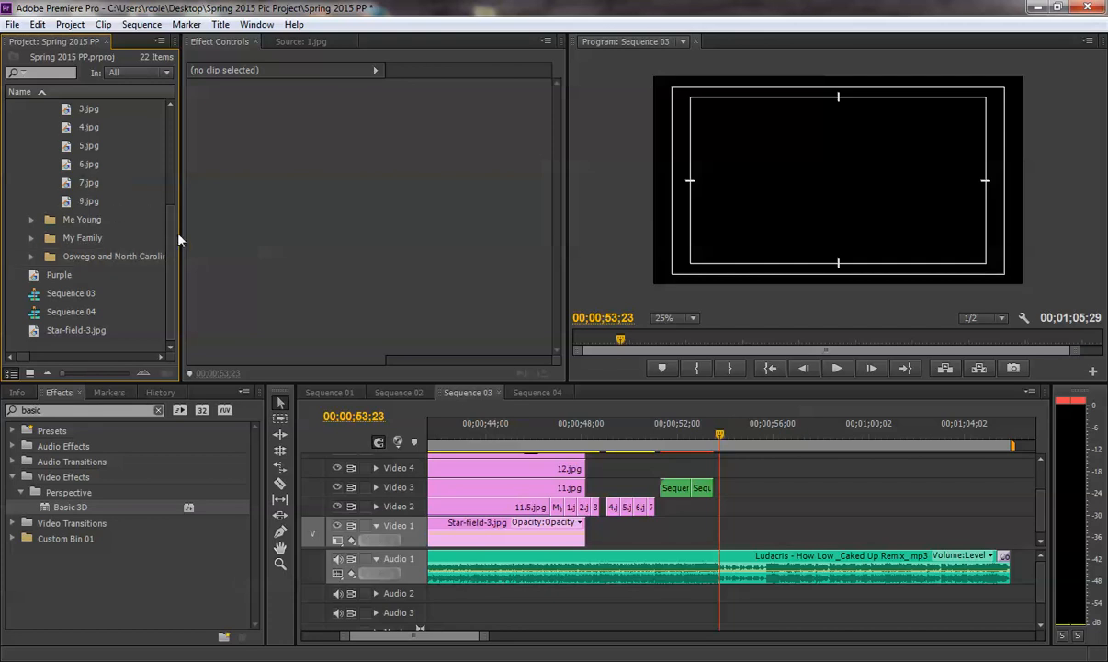
pyautogui.moveTo(167, 219); pyautogui.dragTo(145, 128)
pyautogui.moveTo(37, 115); pyautogui.dragTo(74, 221)
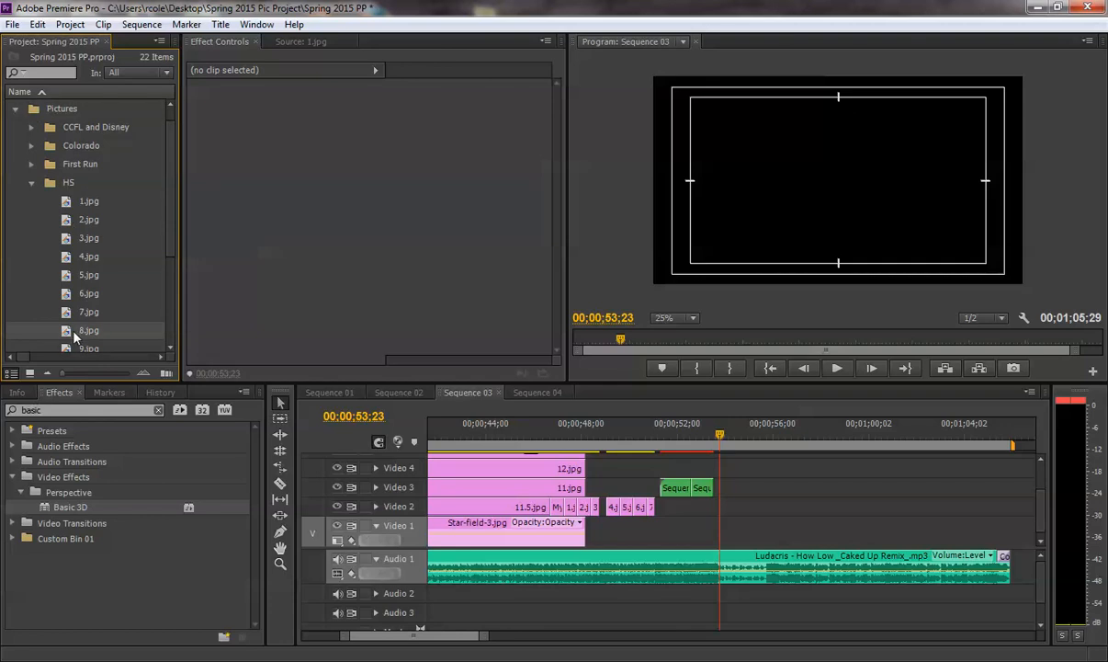
# Place 8.jpg from the HS bin on Video 2 directly after the second Sequence 04 piece and play the transition.
pyautogui.moveTo(285, 355); pyautogui.dragTo(722, 515)
pyautogui.press('space')
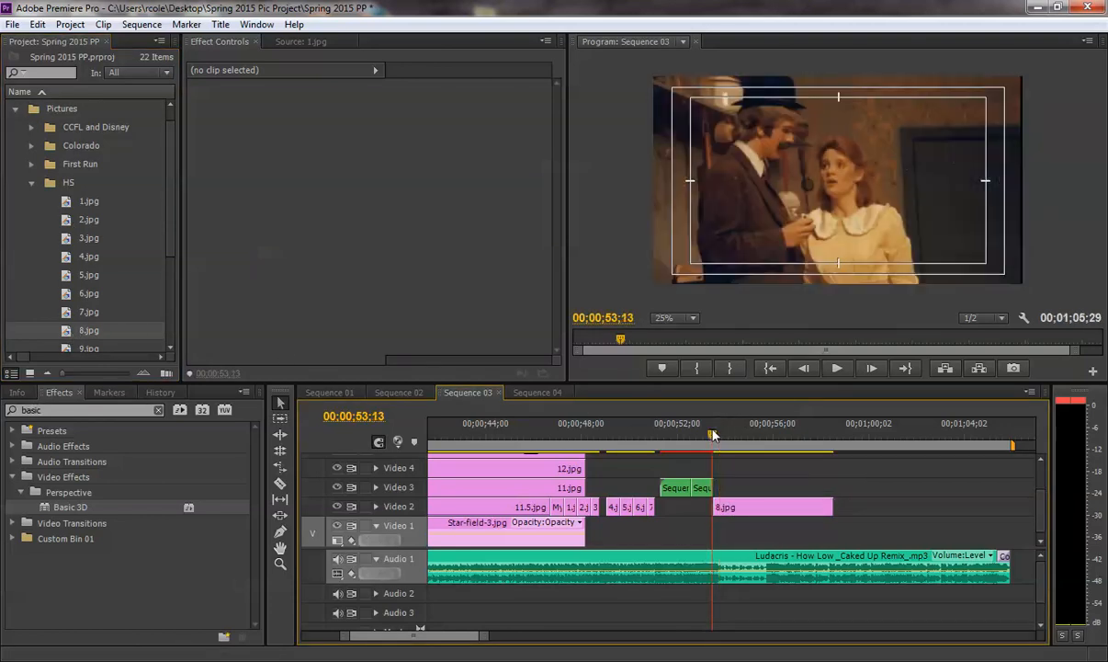
pyautogui.press('space')
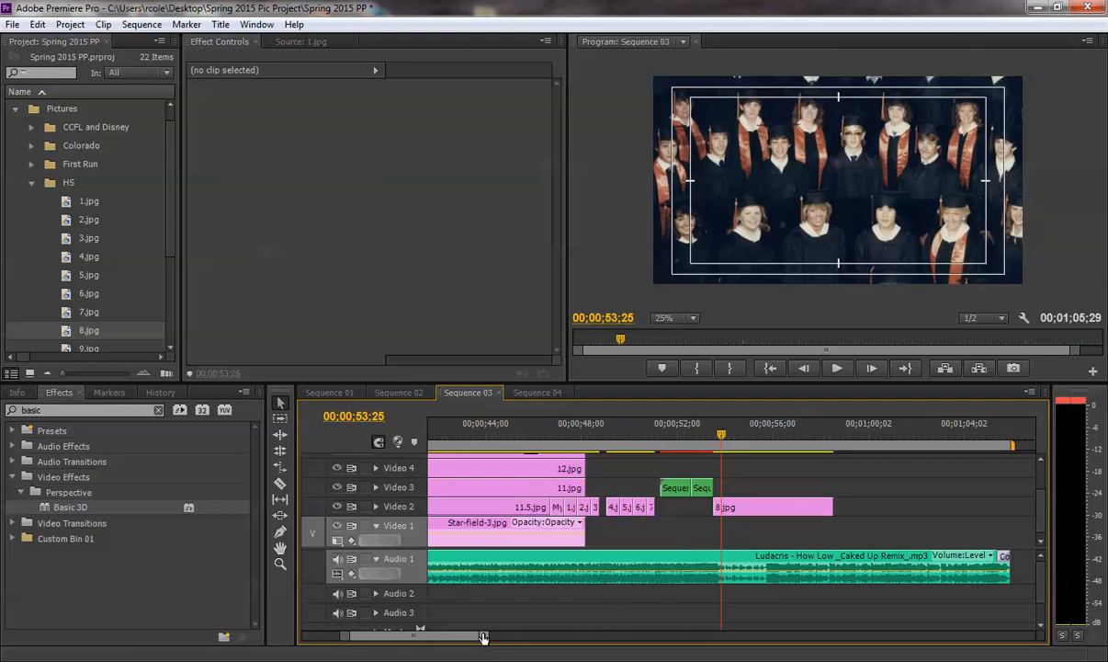
# Trim the start of 8.jpg on Video 2 to the change in the music at 00;00;53;20.
pyautogui.moveTo(483, 636); pyautogui.dragTo(443, 638)
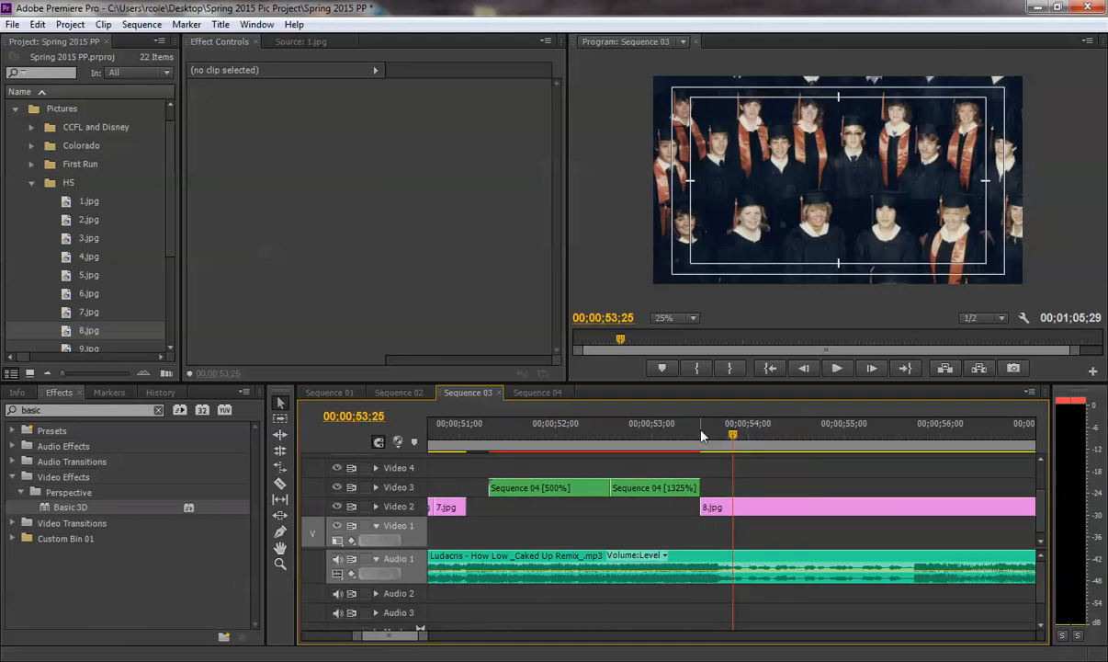
pyautogui.moveTo(700, 436)
pyautogui.mouseDown()
pyautogui.moveTo(718, 438)
pyautogui.moveTo(716, 449)
pyautogui.mouseUp()
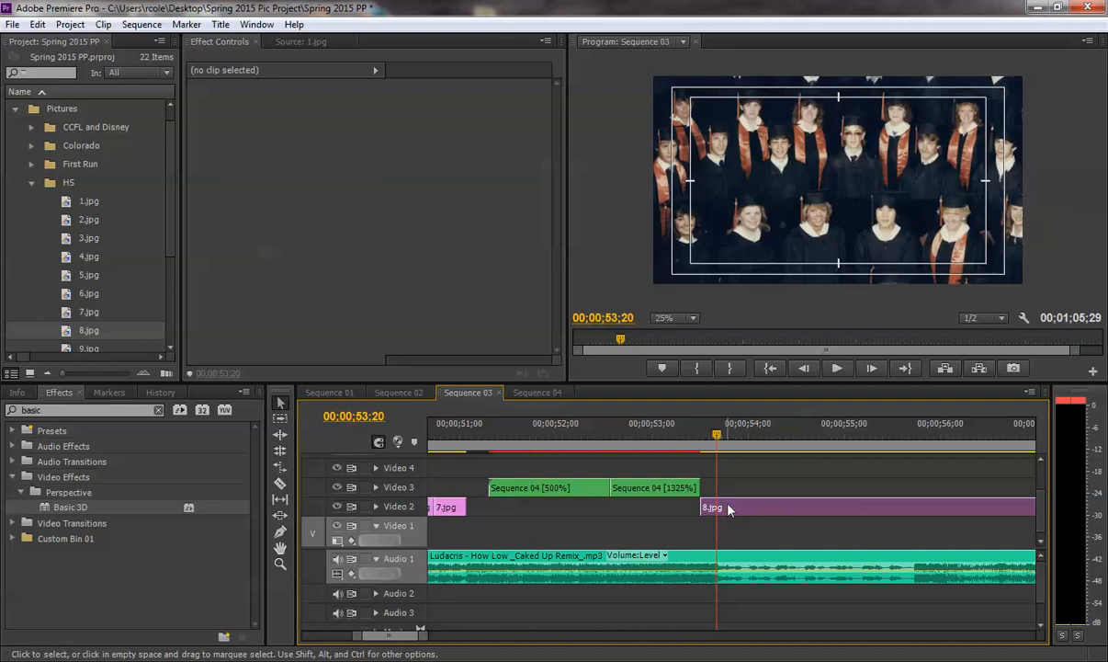
pyautogui.moveTo(702, 506); pyautogui.dragTo(717, 506)
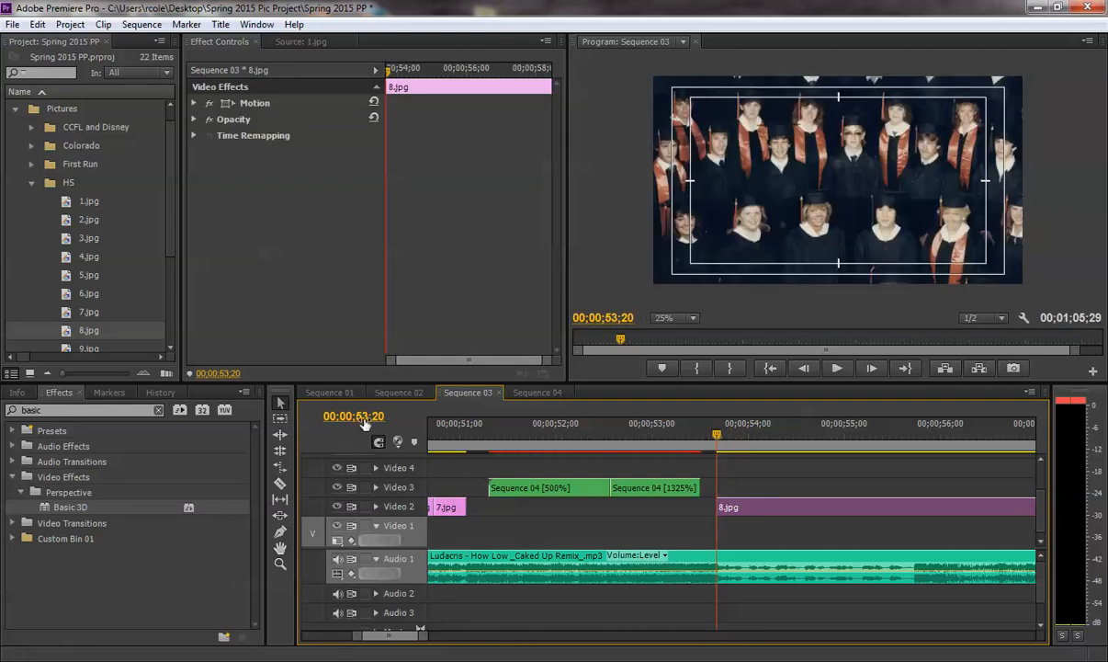
# Play from the end of the Sequence 04 pieces through 8.jpg, and trim the end of 8.jpg to 00;00;56;07.
pyautogui.click(685, 441)
pyautogui.press('space')
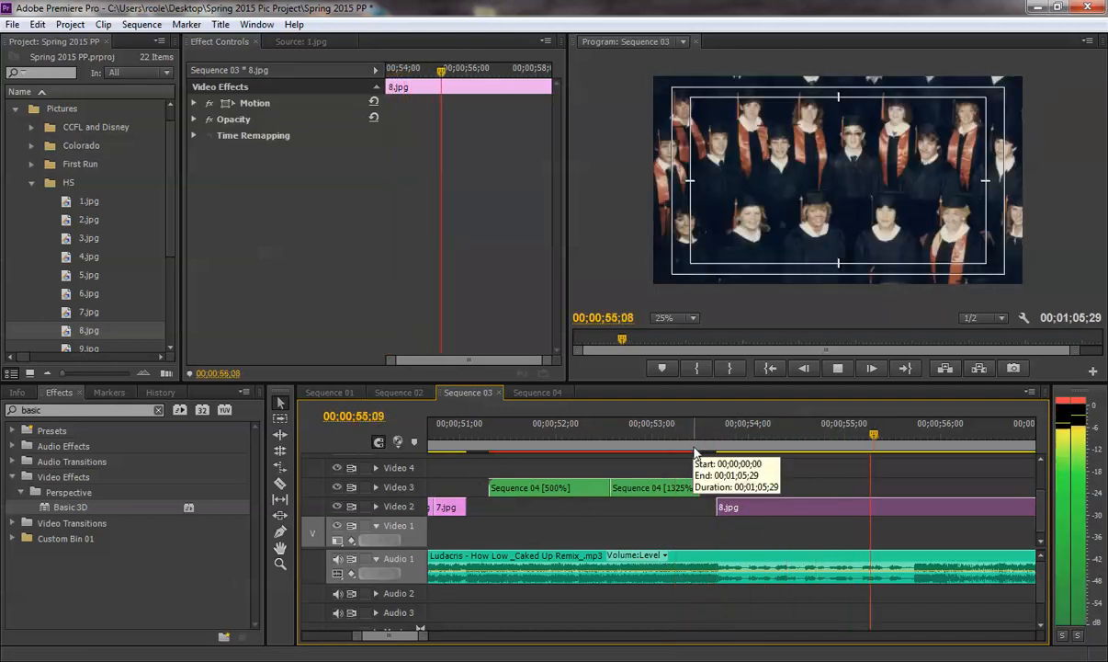
pyautogui.press('space')
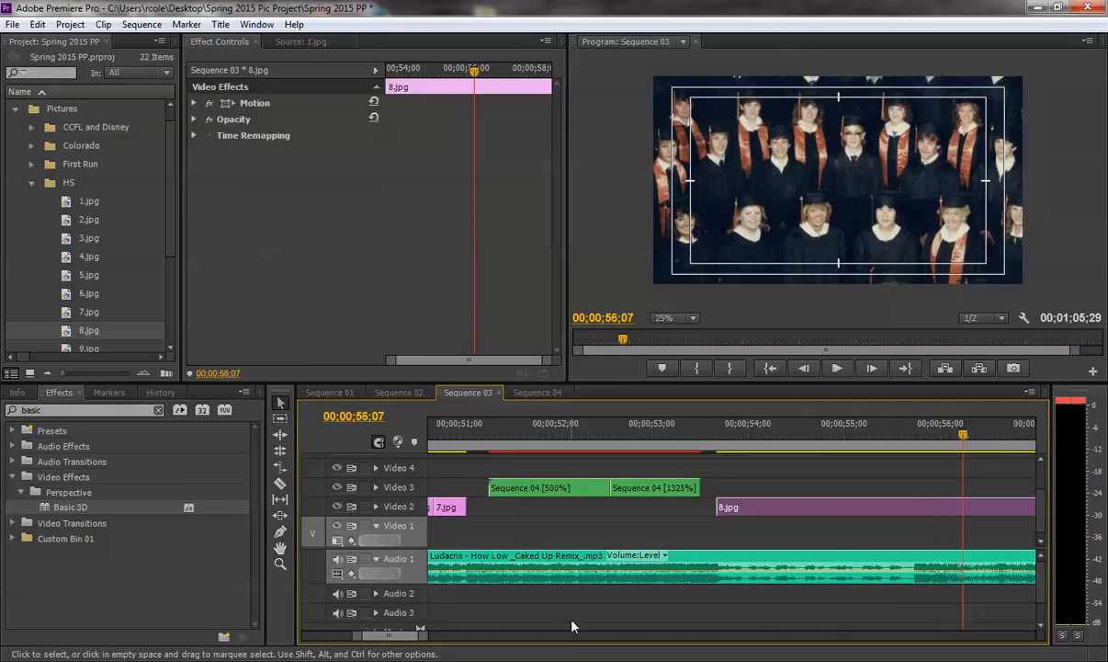
pyautogui.moveTo(420, 637); pyautogui.dragTo(435, 638)
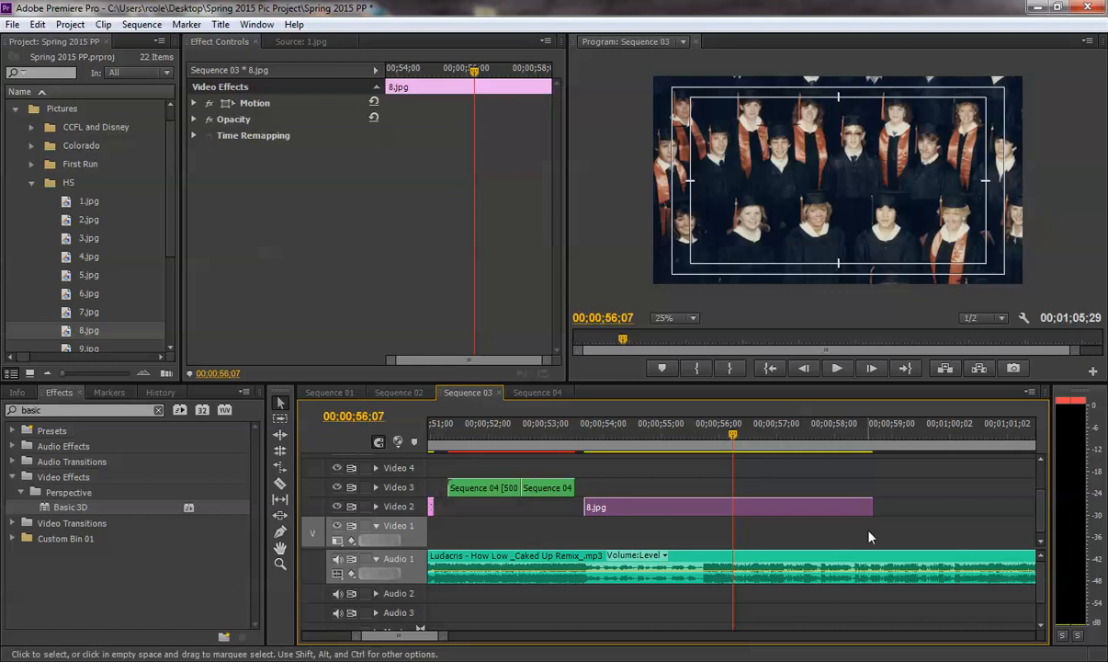
pyautogui.moveTo(872, 506); pyautogui.dragTo(736, 507)
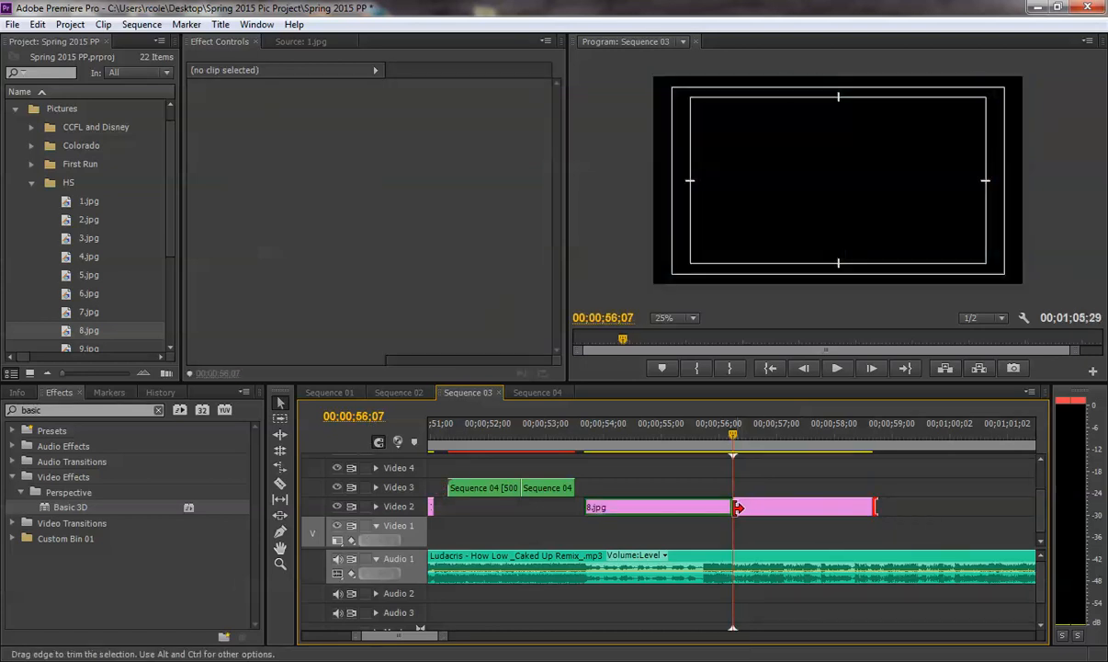
# Play the end of 8.jpg with the music, extend the clip to about 00;00;56;22, and play it again.
pyautogui.click(693, 432)
pyautogui.press('space')
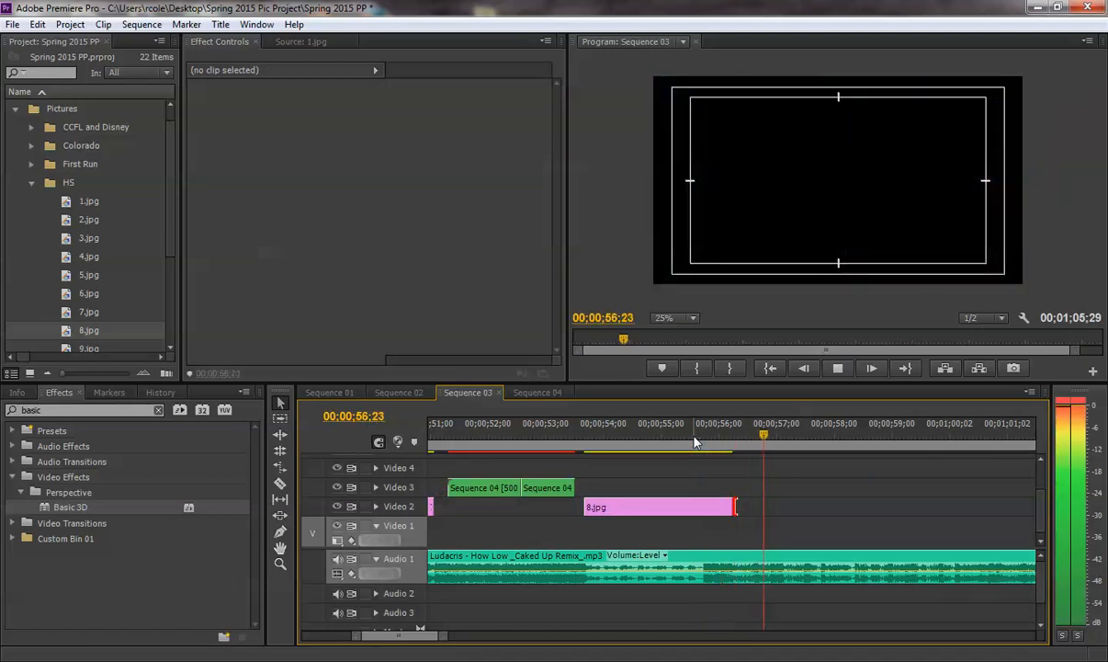
pyautogui.moveTo(707, 436); pyautogui.dragTo(752, 435)
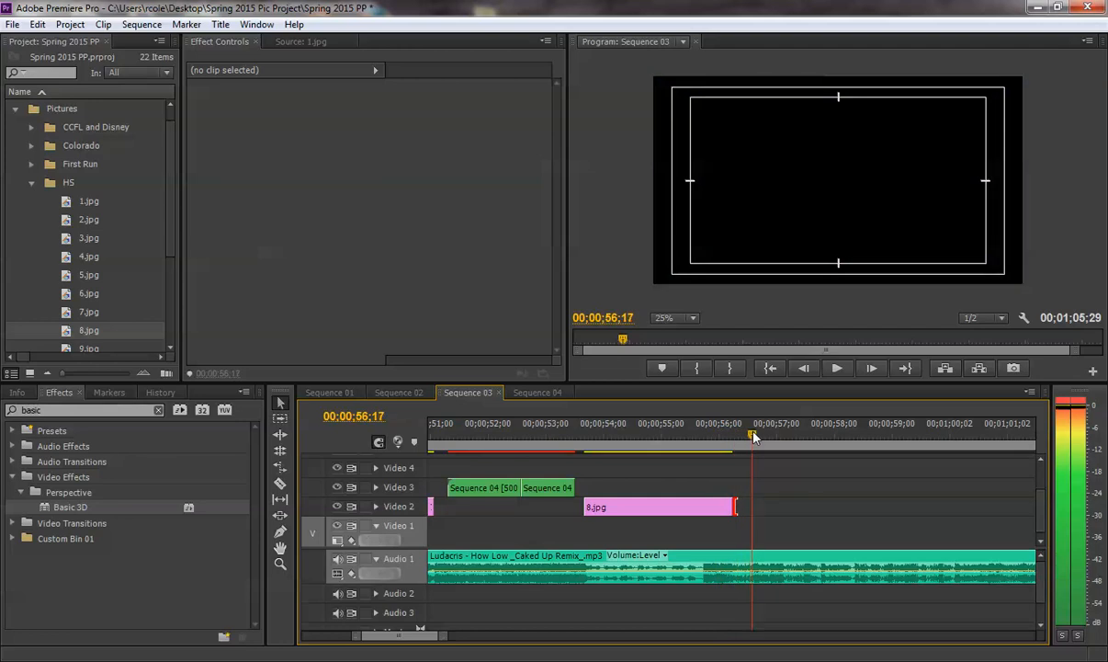
pyautogui.moveTo(738, 507); pyautogui.dragTo(761, 505)
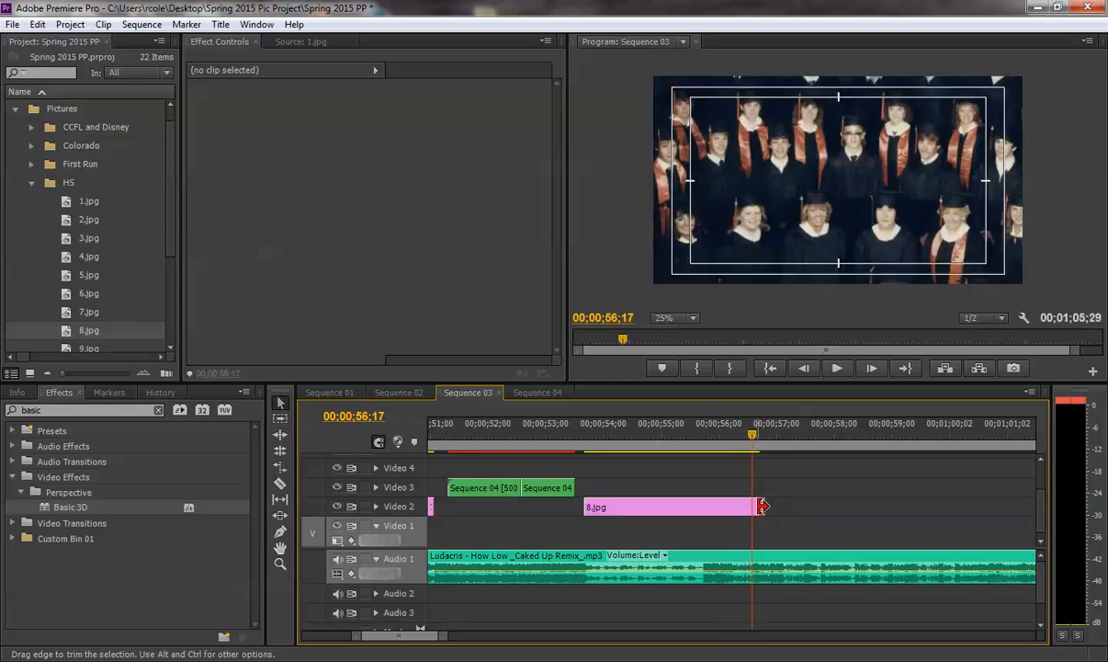
pyautogui.click(694, 434)
pyautogui.press('space')
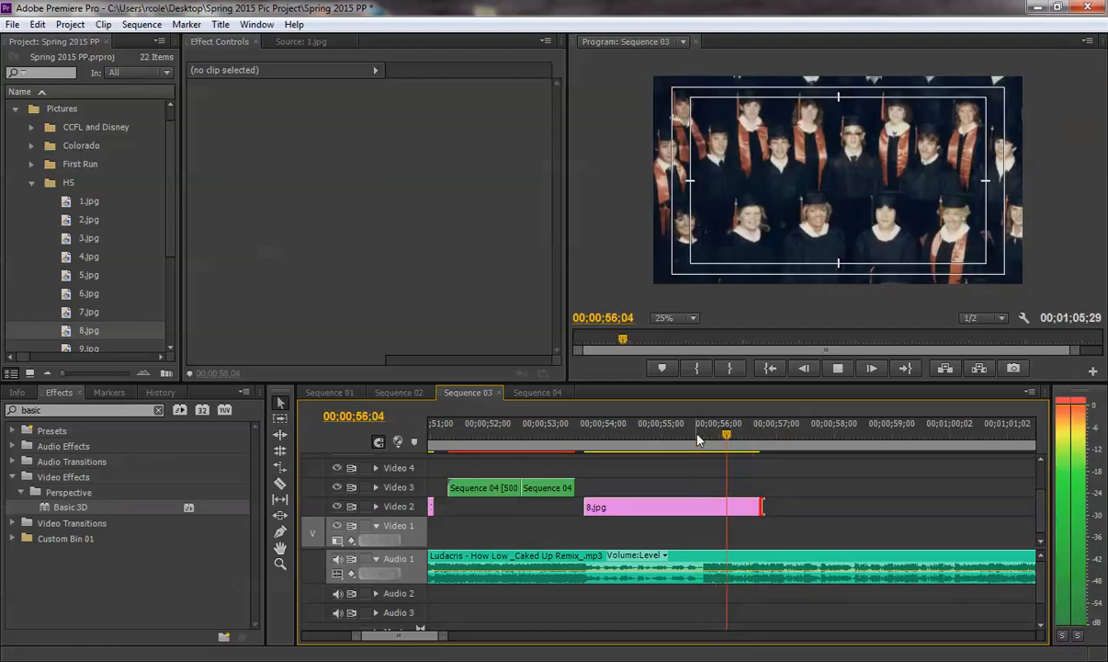
pyautogui.press('space')
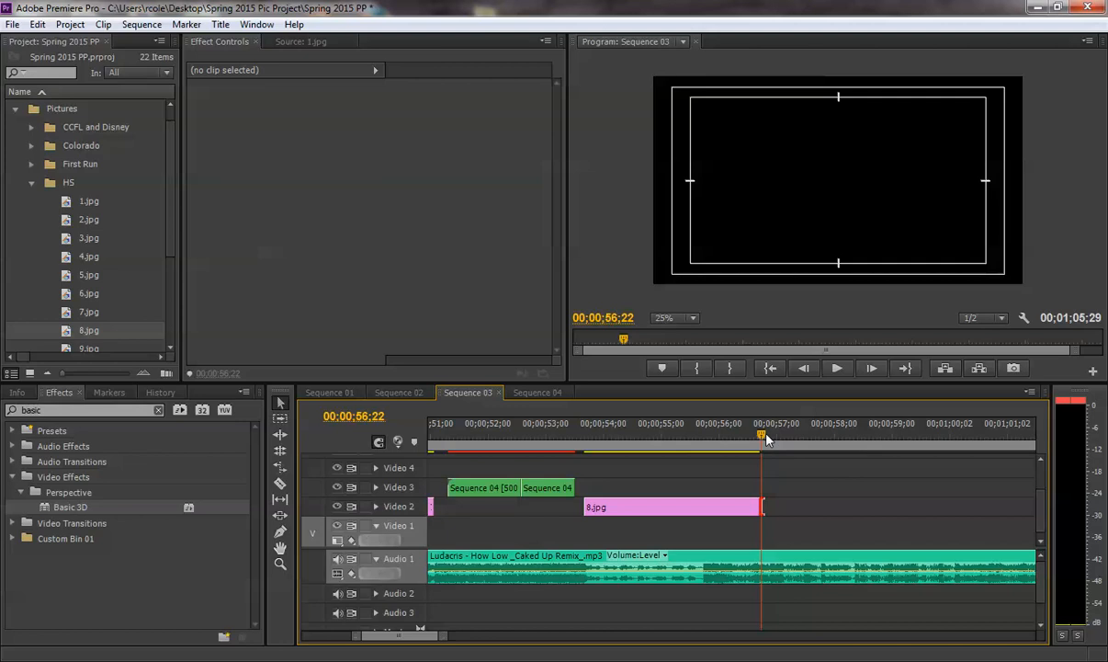
# Set the Motion position of 8.jpg to 820, 1392 with the playhead at 00;00;54;10.
pyautogui.moveTo(636, 436); pyautogui.dragTo(624, 439)
pyautogui.click(663, 507)
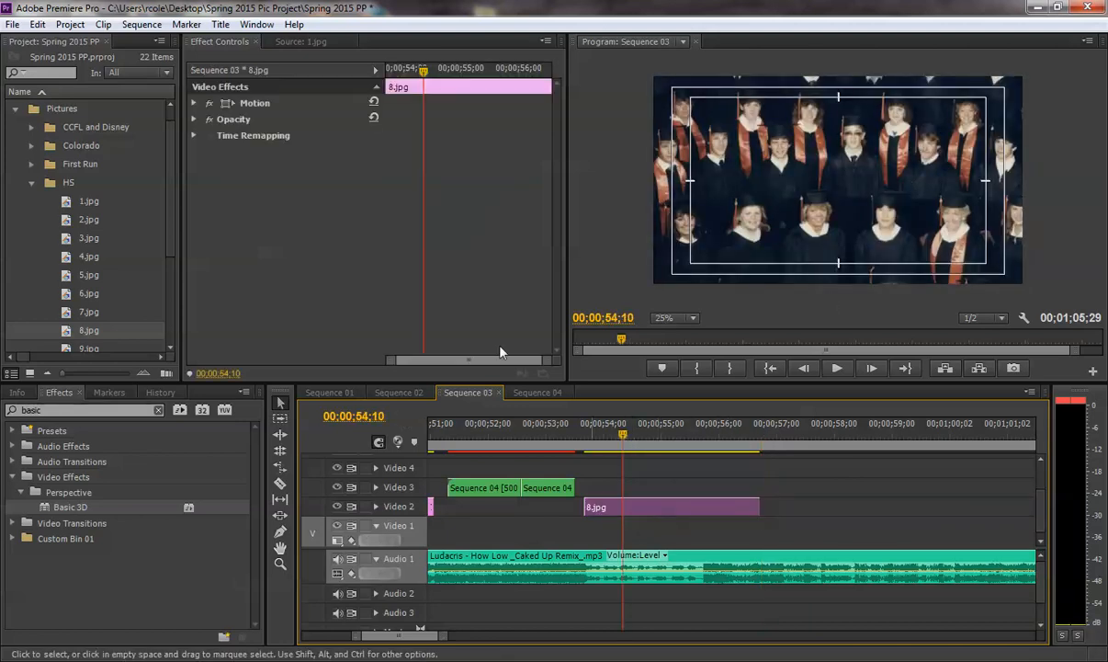
pyautogui.click(194, 103)
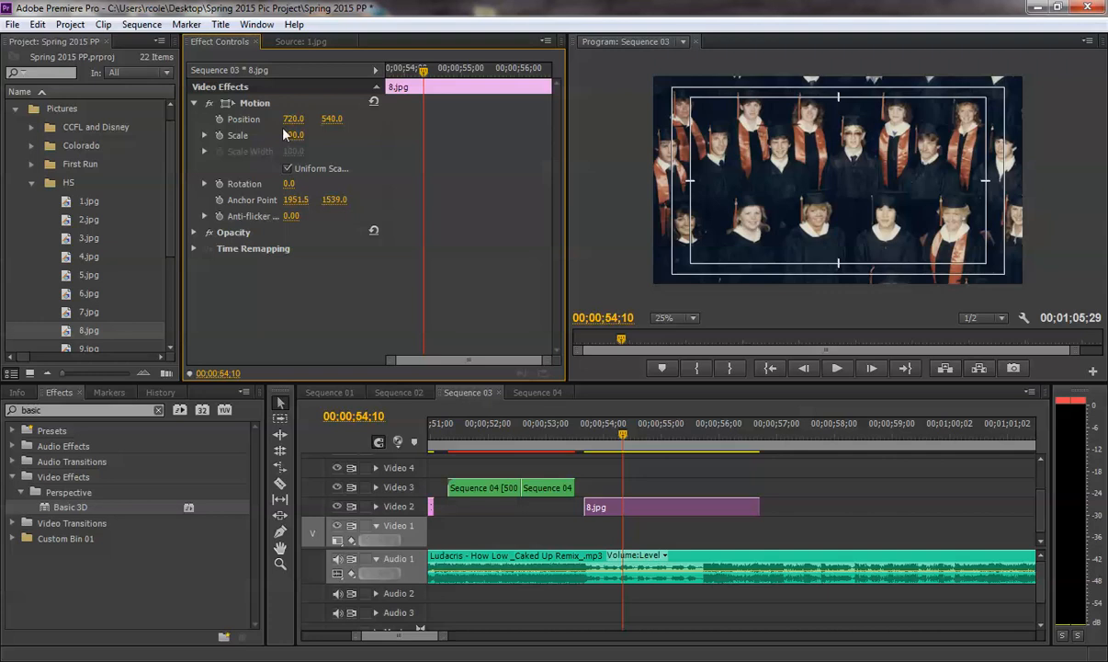
pyautogui.moveTo(336, 127); pyautogui.dragTo(486, 127)
pyautogui.moveTo(290, 119); pyautogui.dragTo(249, 119)
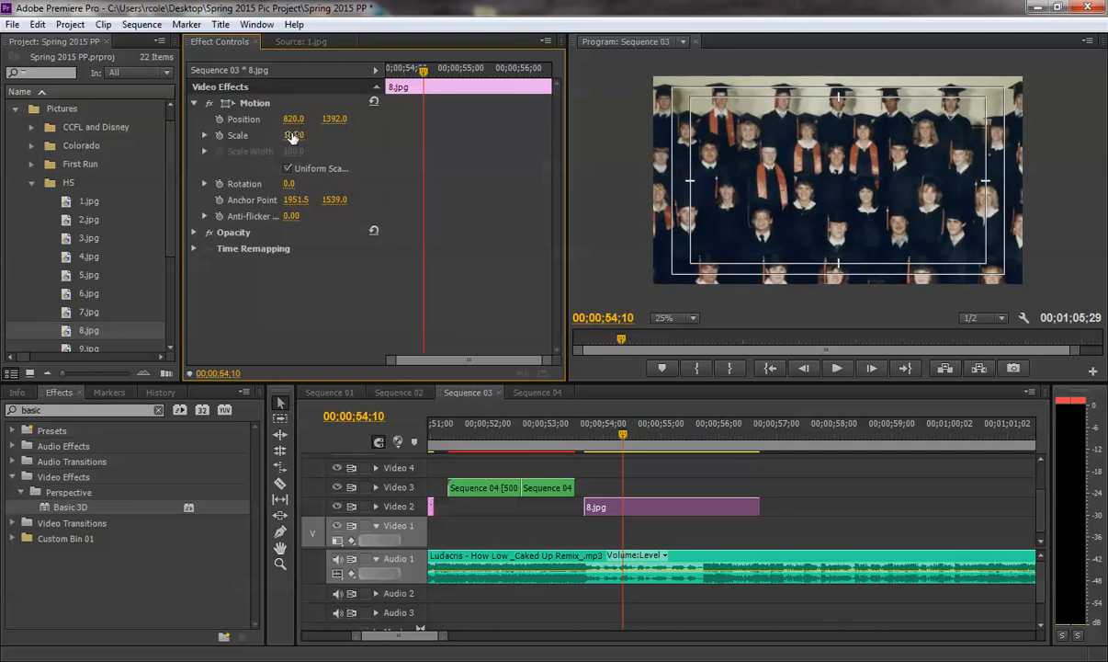
# Set the scale of 8.jpg to 172 and its position to 892, 2357, with keyframes for both at the clip's start.
pyautogui.moveTo(294, 136); pyautogui.dragTo(360, 119)
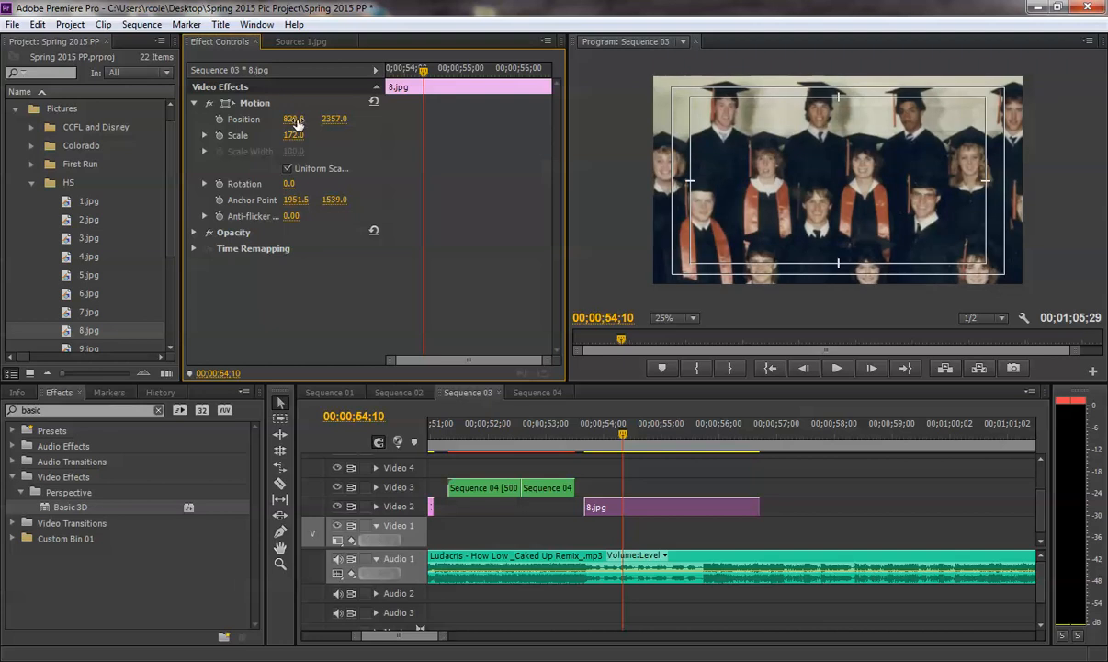
pyautogui.moveTo(293, 119); pyautogui.dragTo(307, 118)
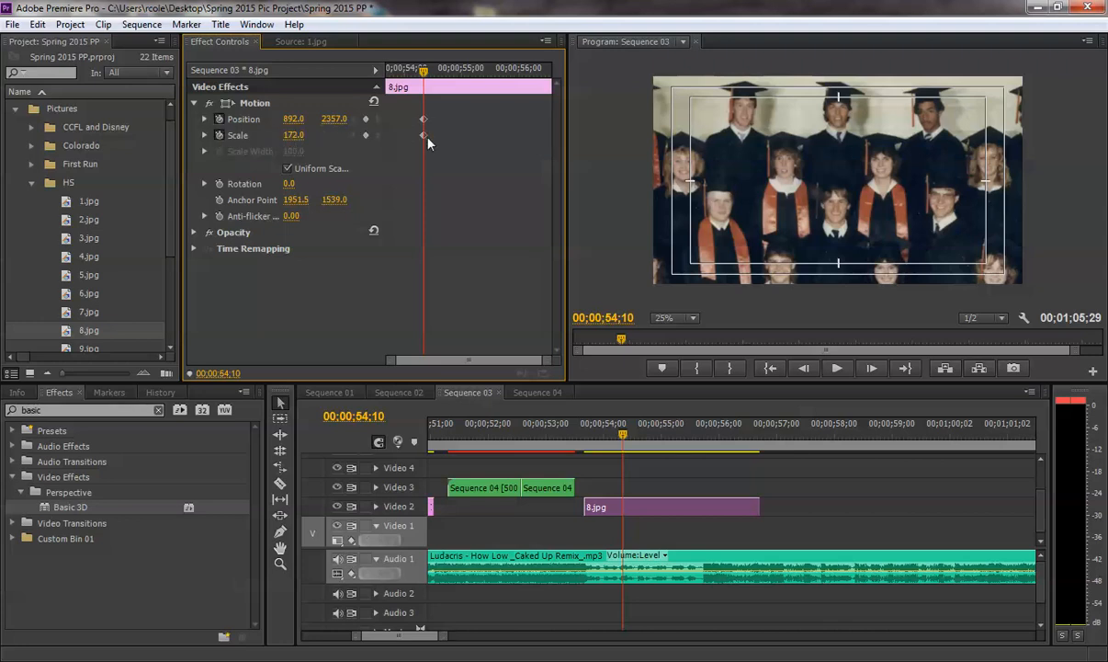
pyautogui.moveTo(433, 148); pyautogui.dragTo(382, 135)
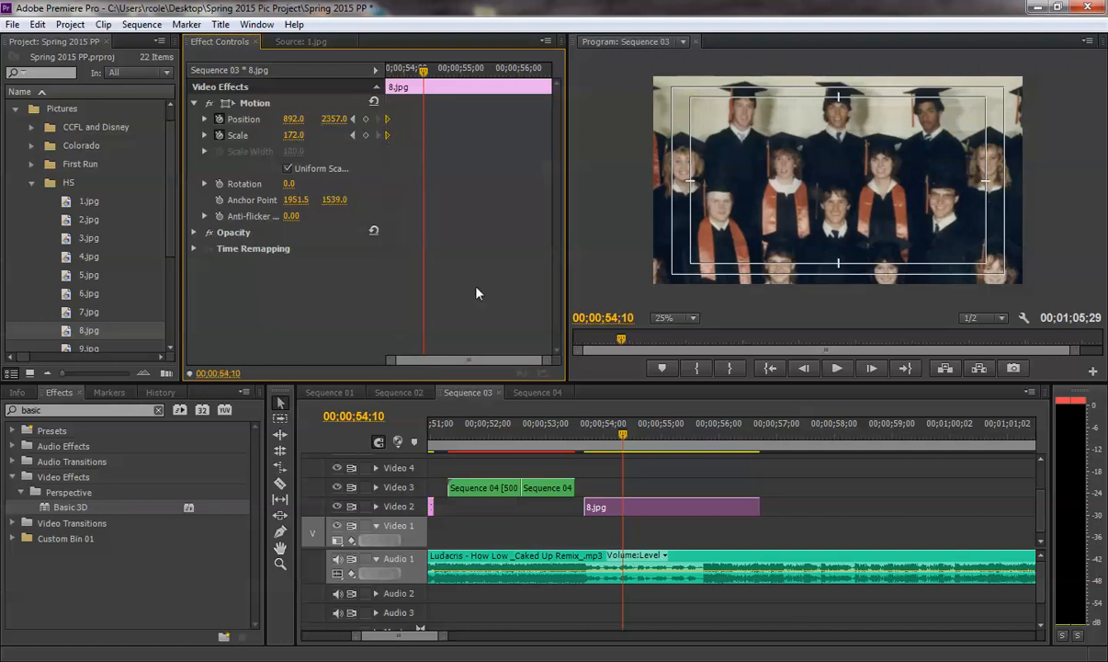
# Play 8.jpg with the music in Sequence 03 and play the same passage in Sequence 01 for comparison.
pyautogui.click(542, 436)
pyautogui.press('space')
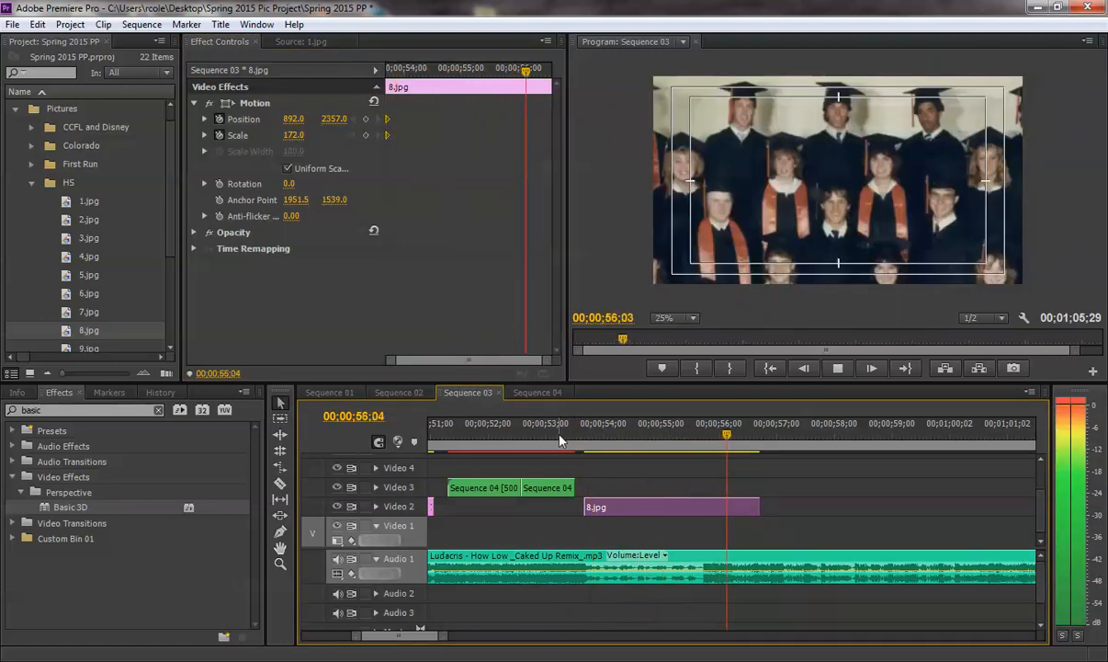
pyautogui.press('space')
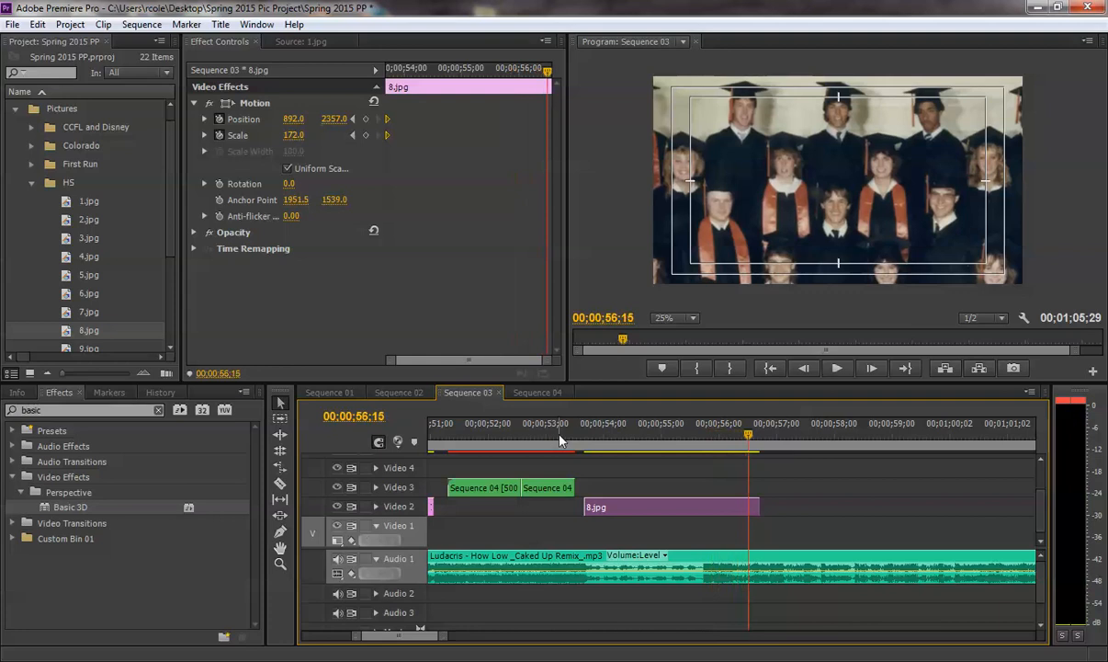
pyautogui.click(329, 393)
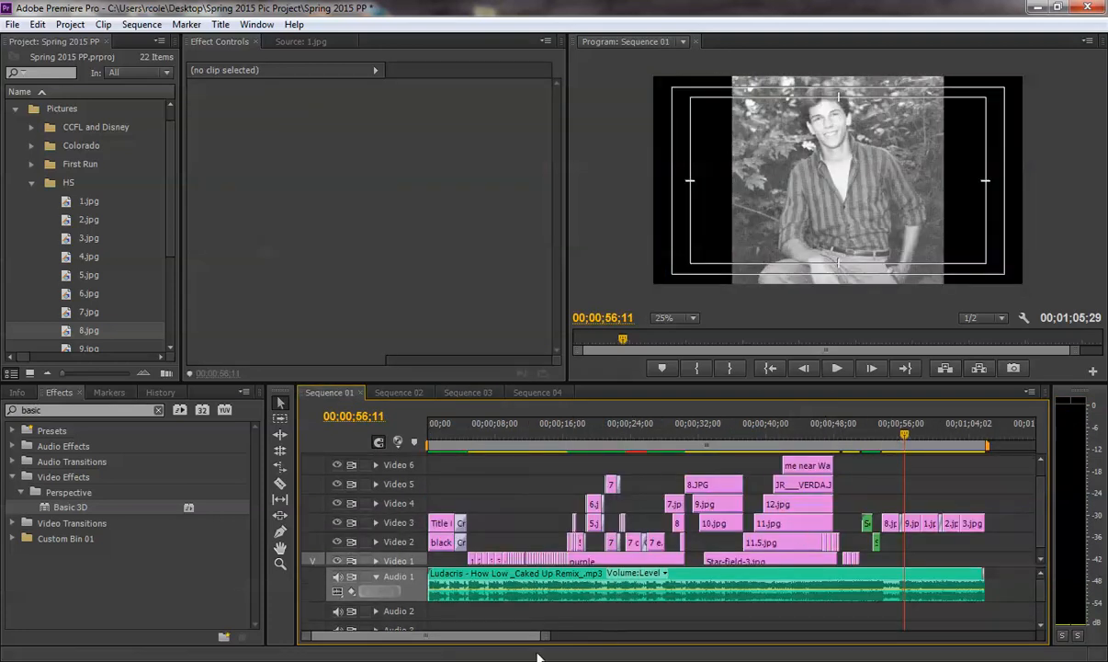
pyautogui.moveTo(546, 636); pyautogui.dragTo(464, 636)
pyautogui.click(624, 447)
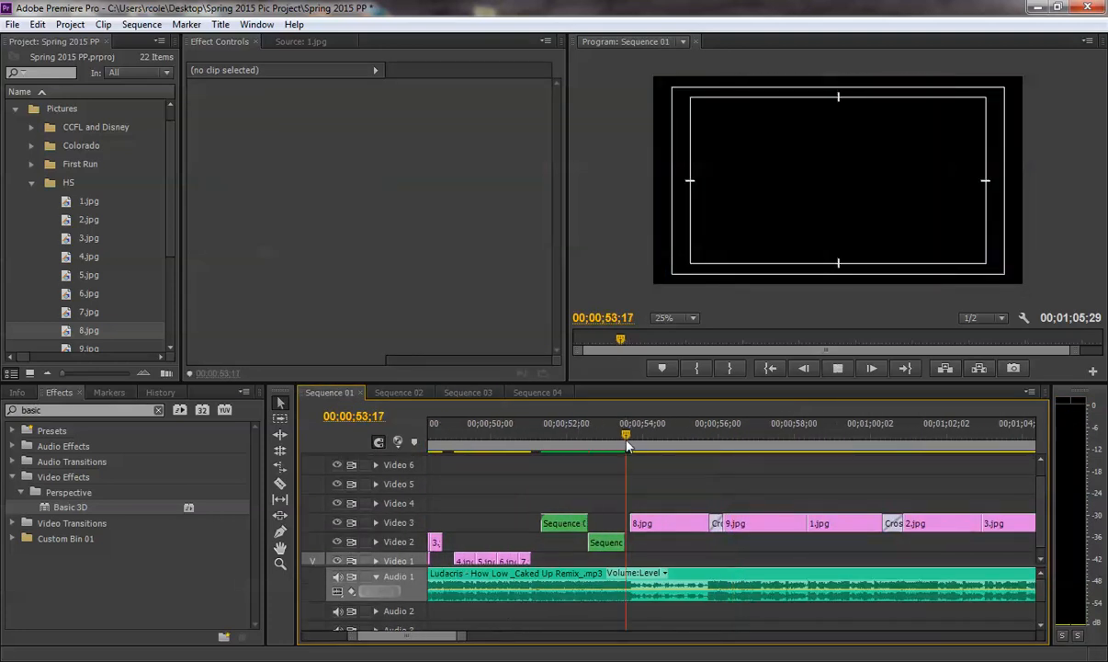
pyautogui.press('space')
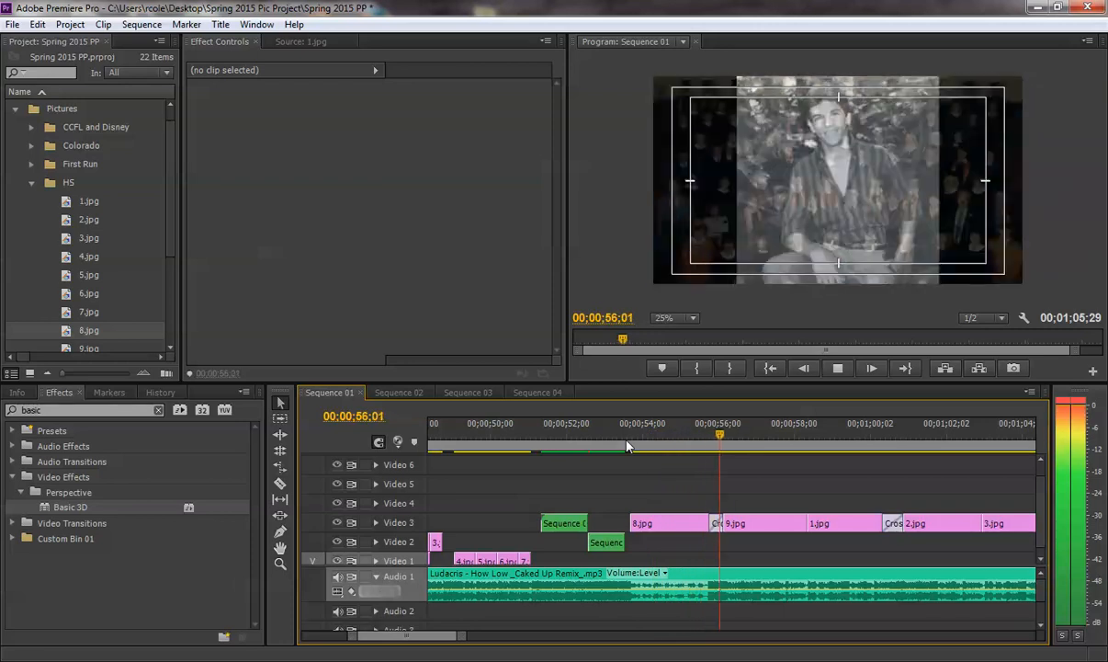
pyautogui.click(515, 393)
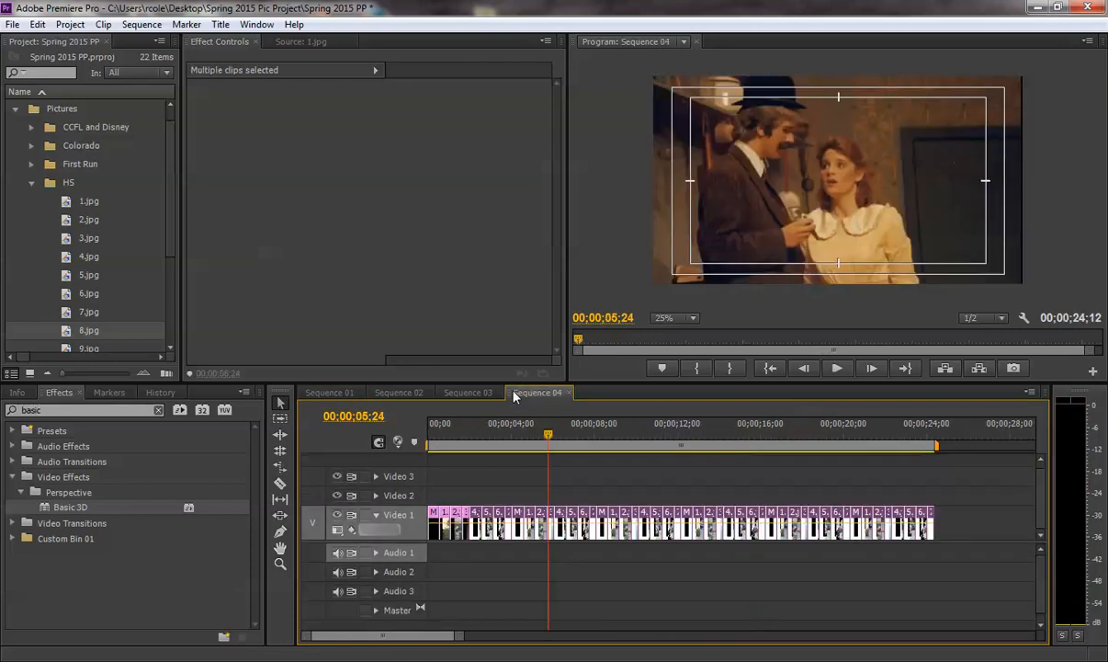
# Play the end of 8.jpg in Sequence 03 and trim the clip's end to 00;00;56;14.
pyautogui.click(497, 395)
pyautogui.click(680, 429)
pyautogui.press('space')
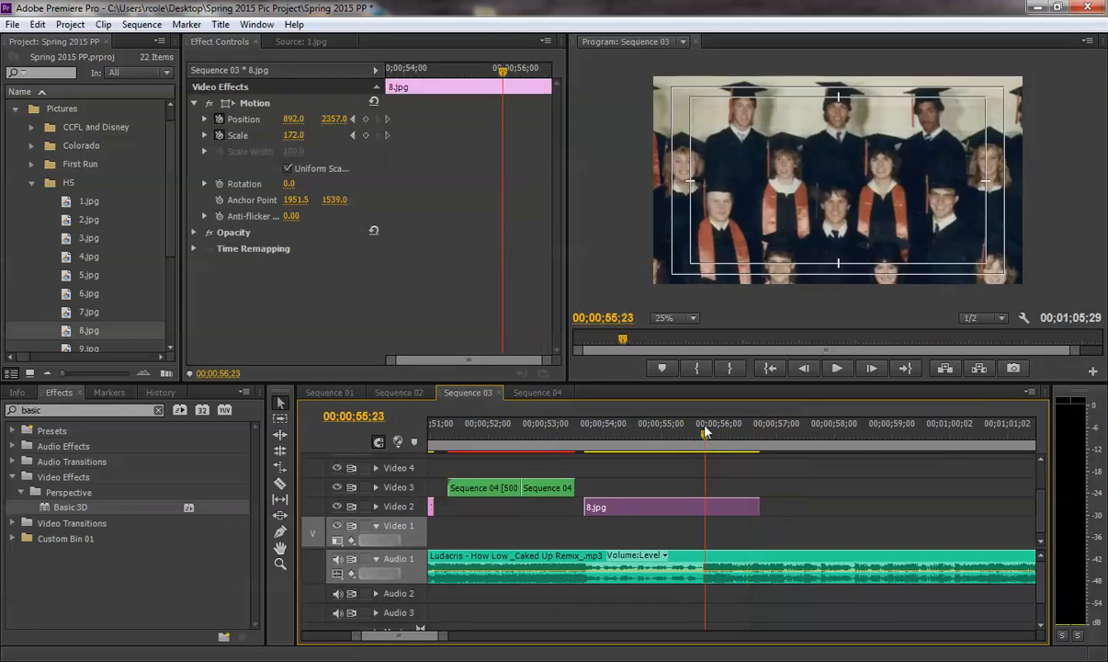
pyautogui.press('space')
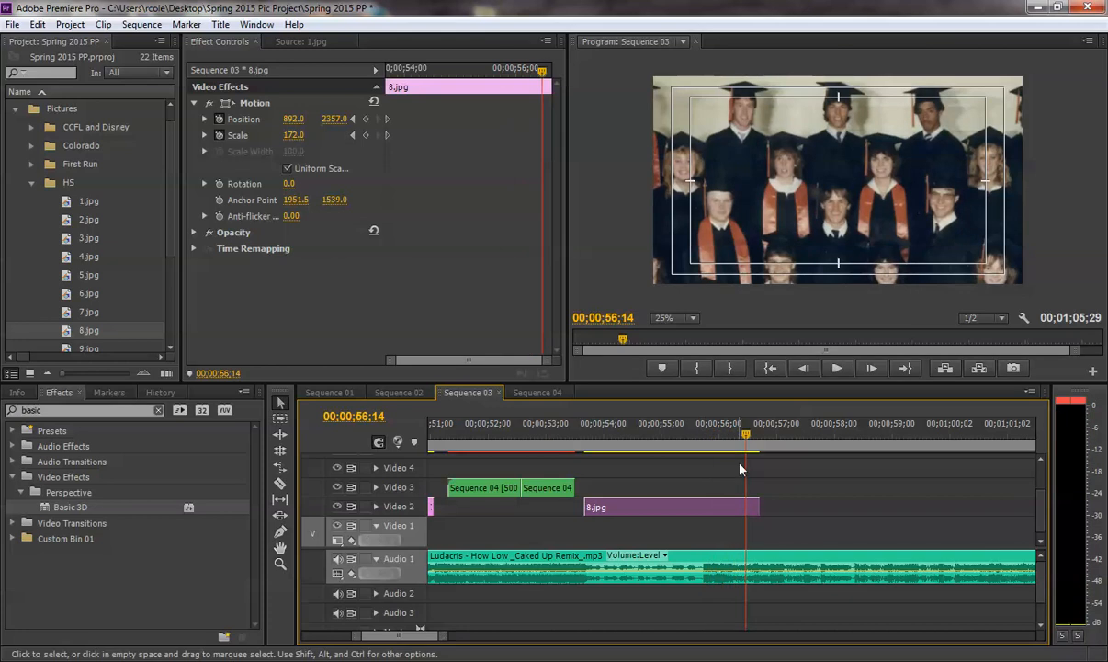
pyautogui.moveTo(759, 507); pyautogui.dragTo(749, 506)
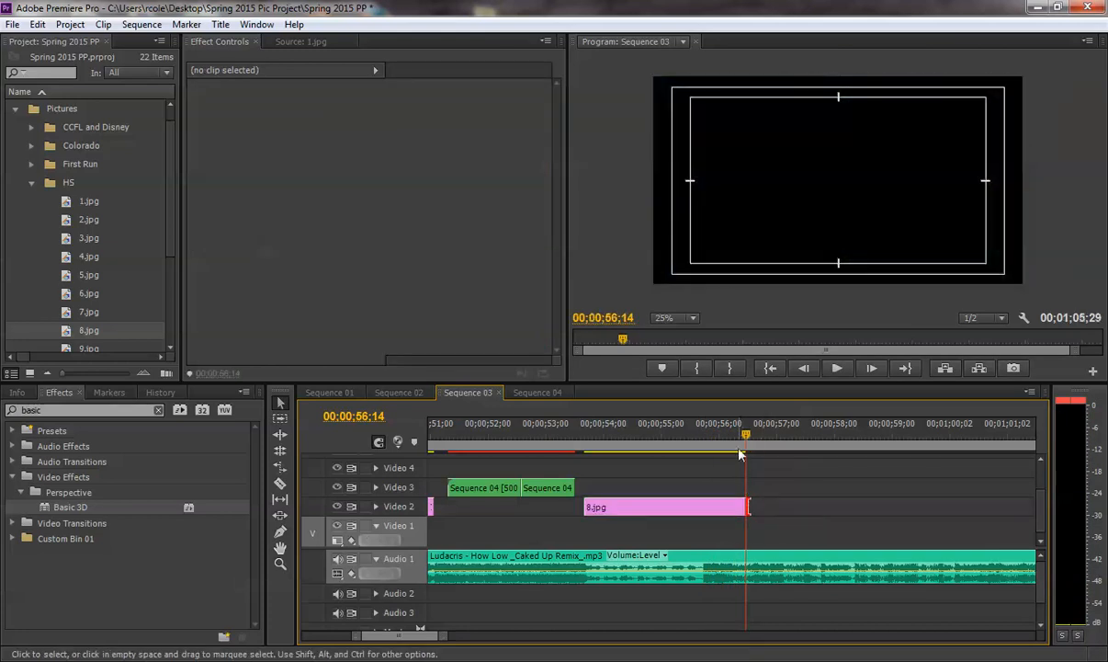
# Check the matching cut in Sequence 01, and trim the end of 8.jpg in Sequence 03 to 00;00;56;06.
pyautogui.click(738, 437)
pyautogui.click(347, 393)
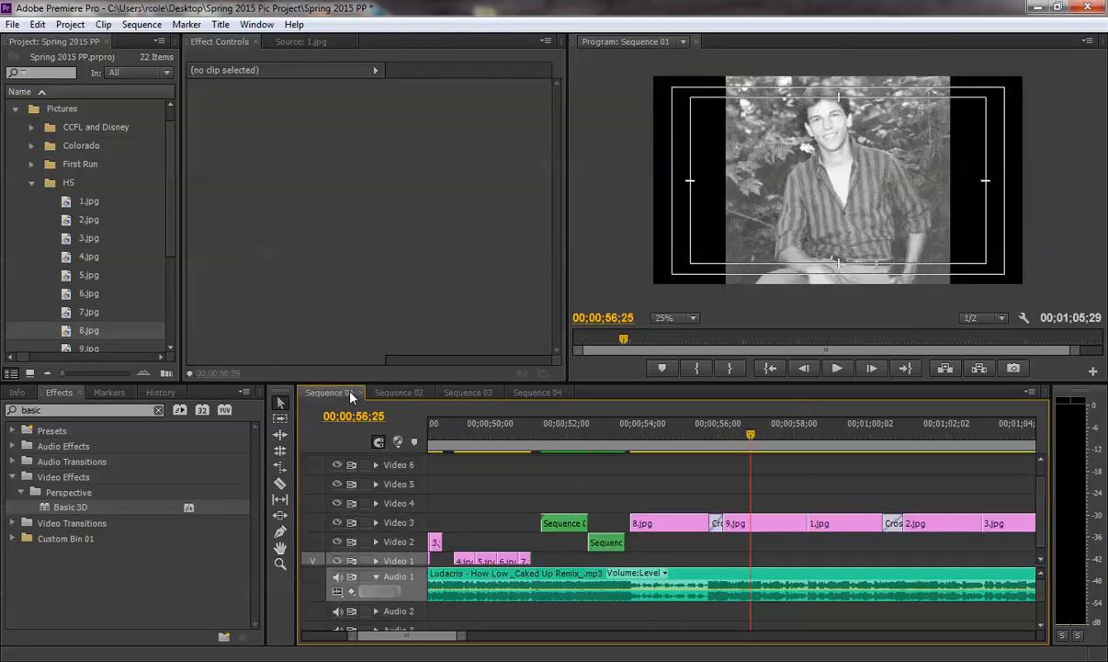
pyautogui.moveTo(750, 437); pyautogui.dragTo(724, 437)
pyautogui.click(480, 393)
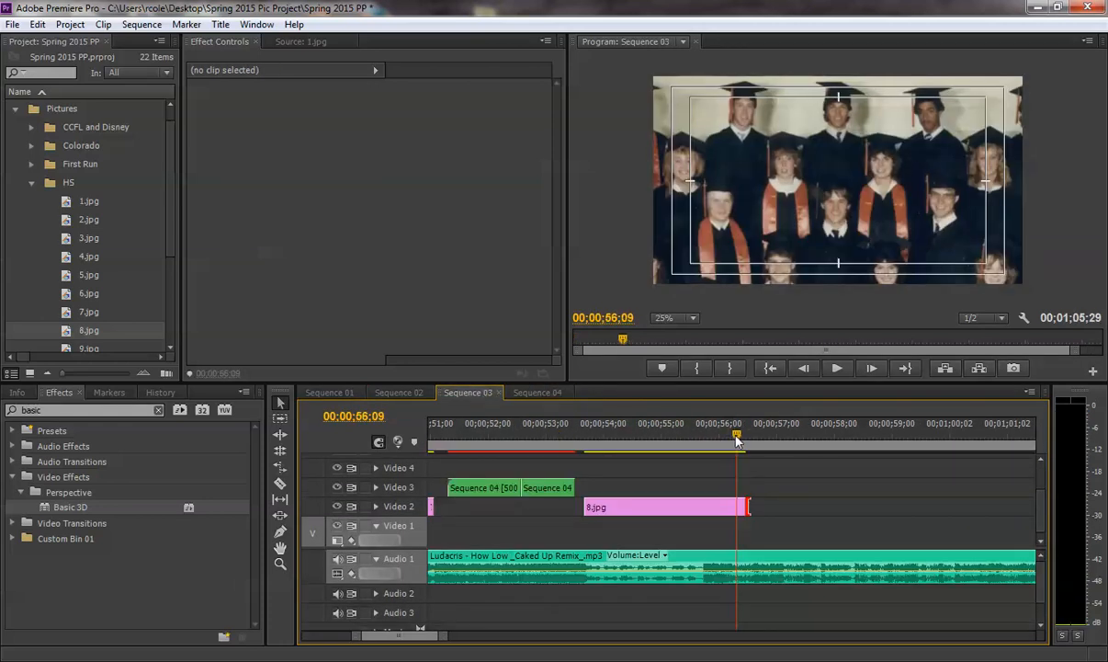
pyautogui.moveTo(736, 441); pyautogui.dragTo(731, 440)
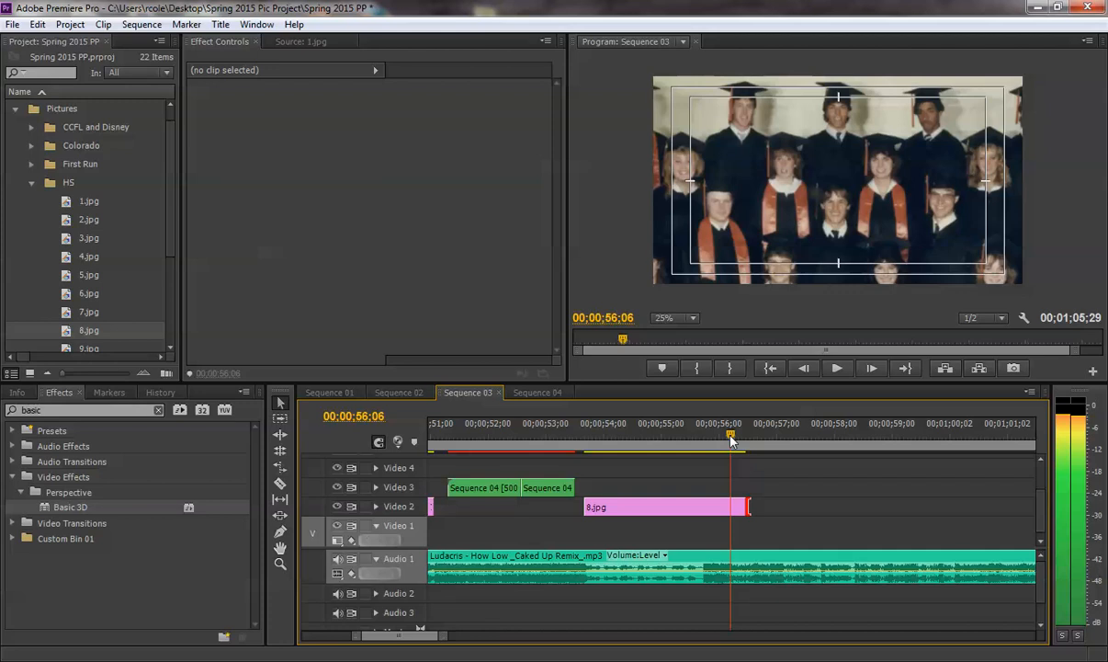
pyautogui.moveTo(749, 507); pyautogui.dragTo(733, 506)
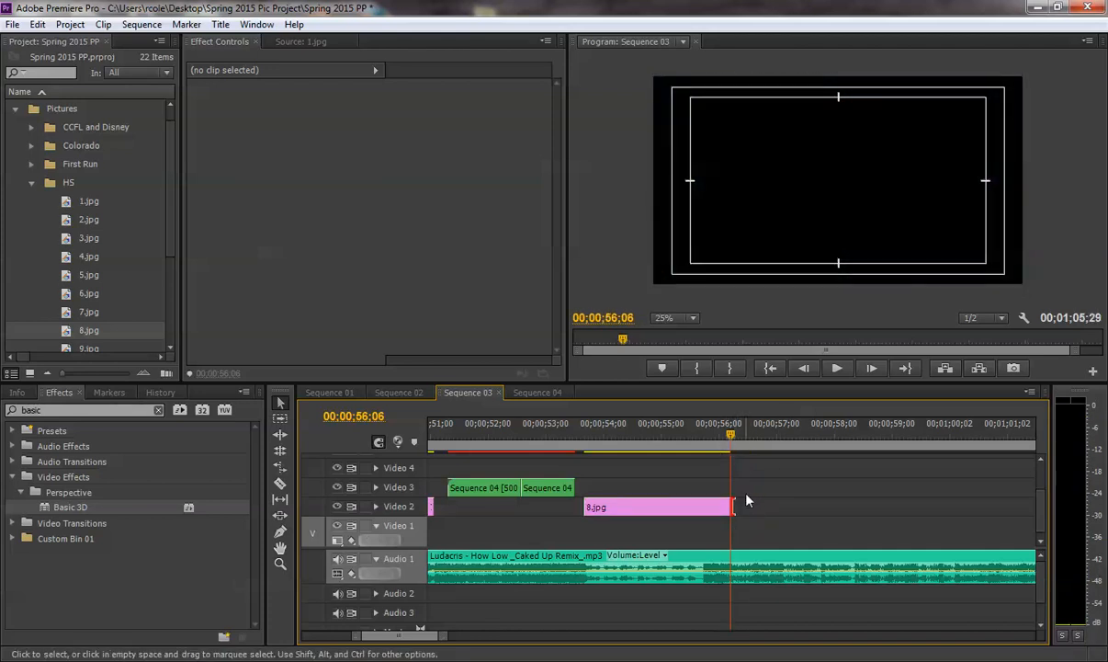
# Add Motion keyframes to 8.jpg at 00;00;55;00 with scale 53 and position 764, 732 to show the whole group.
pyautogui.click(635, 430)
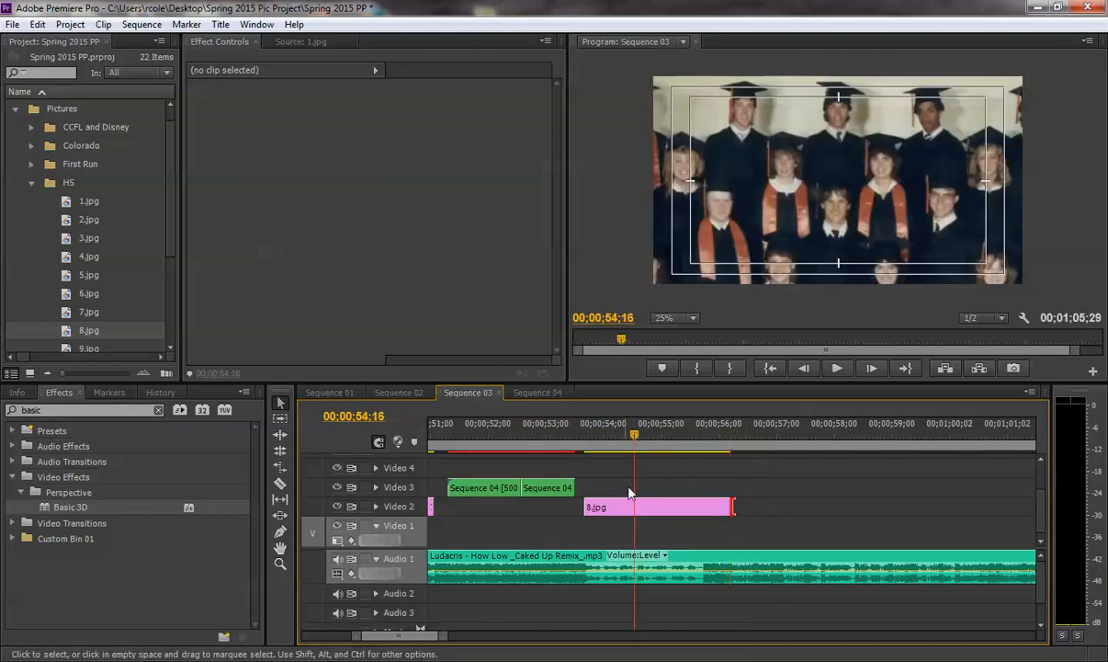
pyautogui.click(667, 511)
pyautogui.press('space')
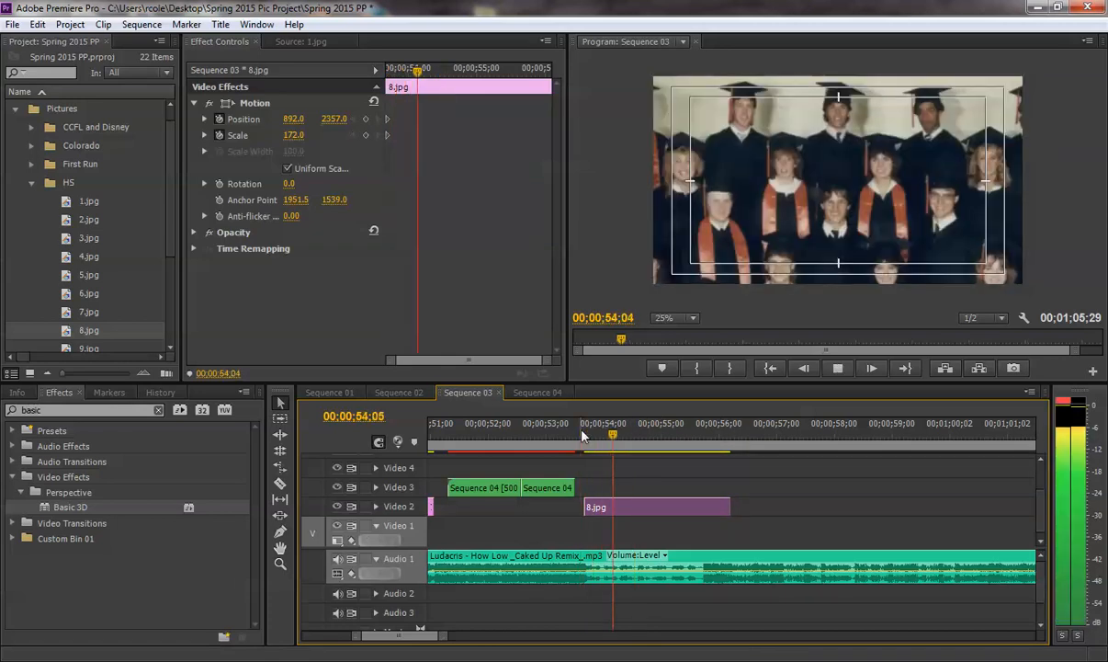
pyautogui.press('space')
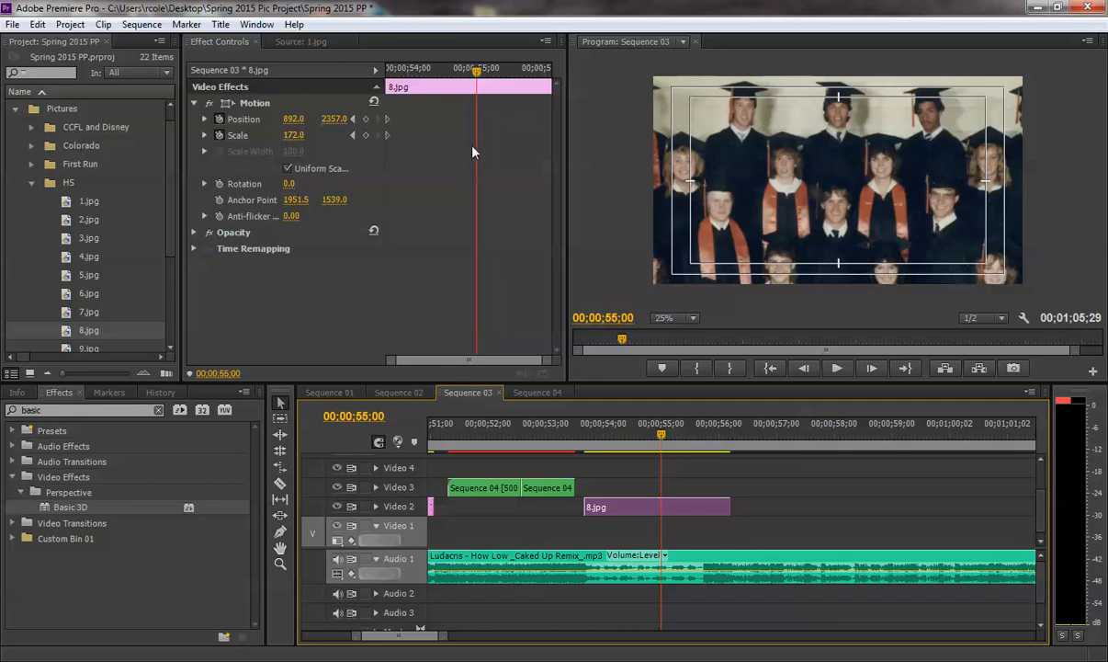
pyautogui.moveTo(298, 136); pyautogui.dragTo(232, 136)
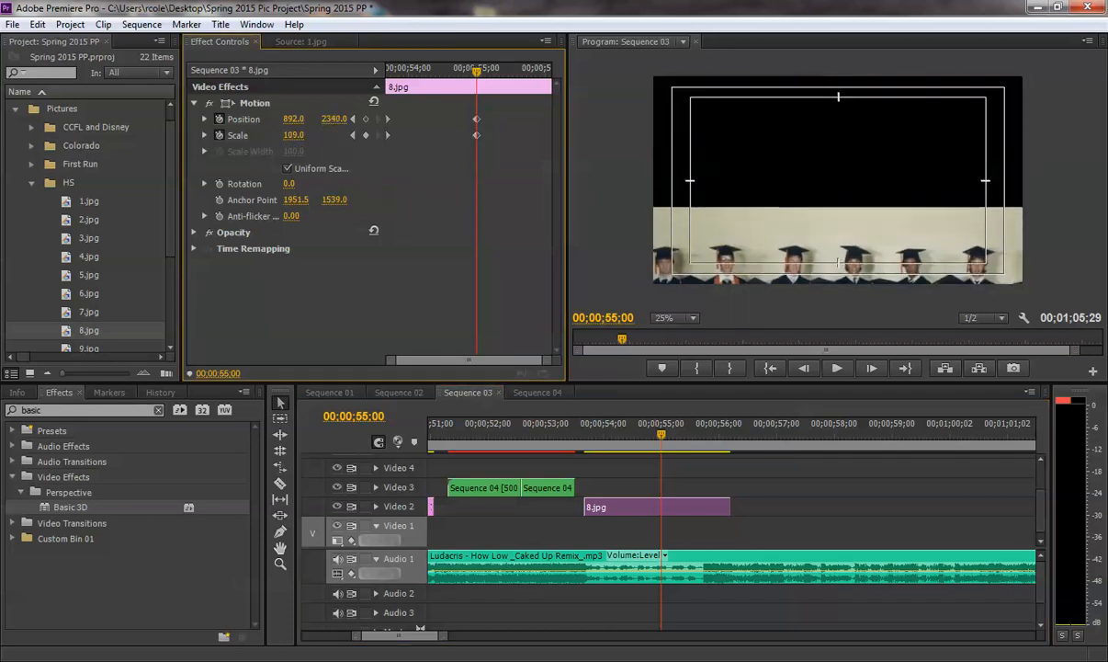
pyautogui.moveTo(317, 118); pyautogui.dragTo(257, 117)
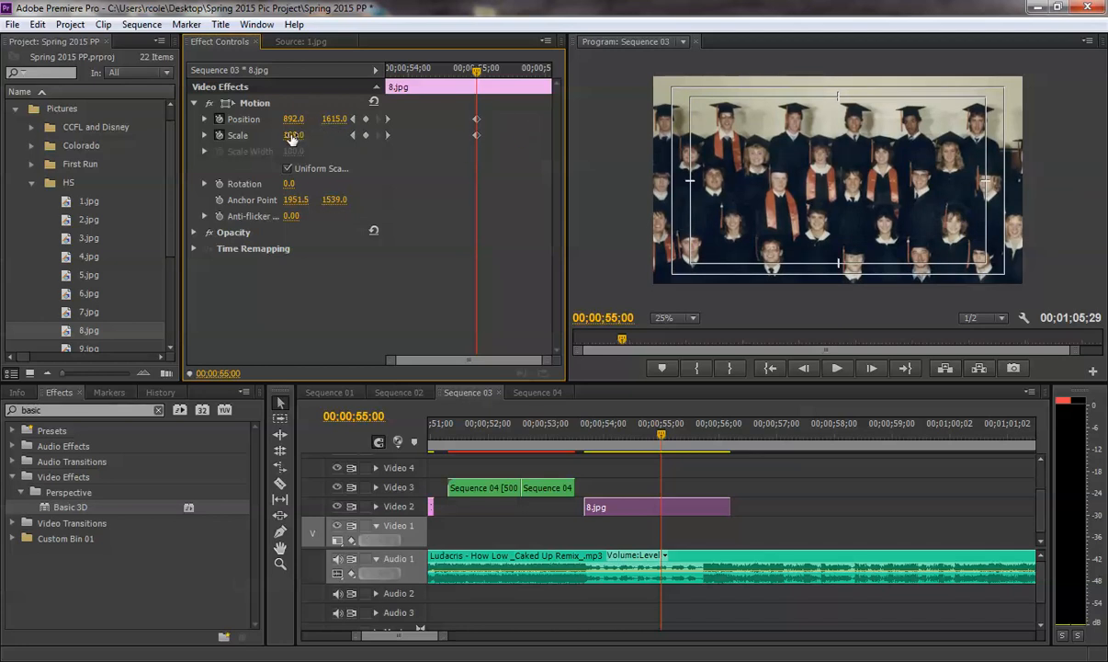
pyautogui.moveTo(291, 136); pyautogui.dragTo(213, 119)
pyautogui.moveTo(292, 136); pyautogui.dragTo(245, 124)
pyautogui.moveTo(332, 119); pyautogui.dragTo(319, 119)
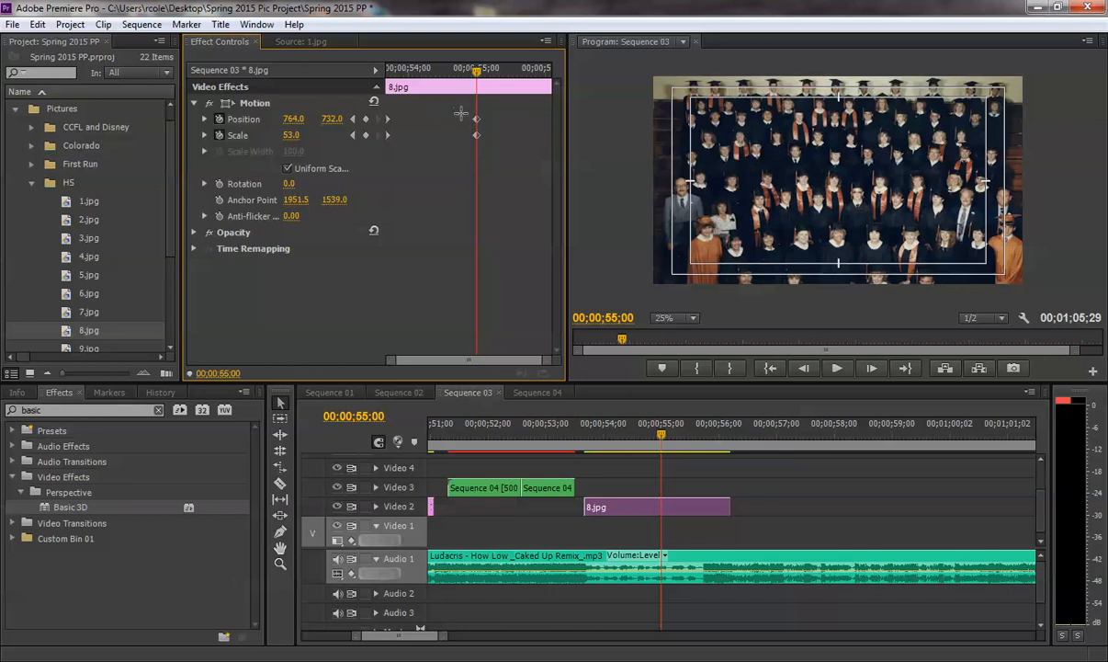
# Move the second pair of position and scale keyframes to the end of 8.jpg and play the zoom-out with the music.
pyautogui.moveTo(461, 113); pyautogui.dragTo(591, 134)
pyautogui.click(556, 440)
pyautogui.press('space')
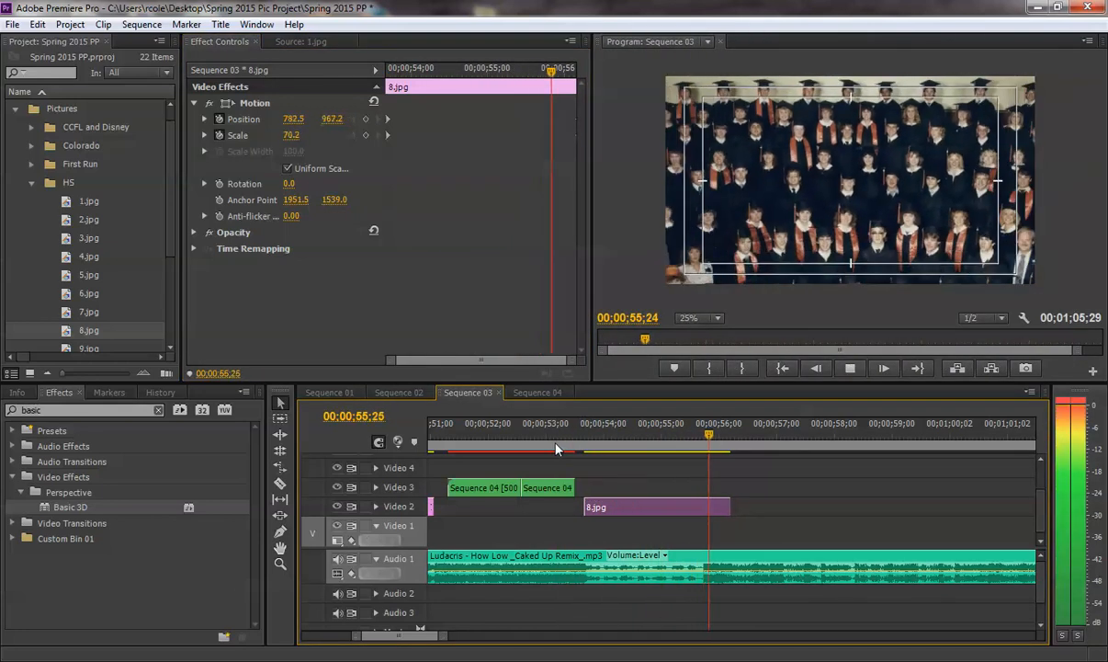
pyautogui.press('space')
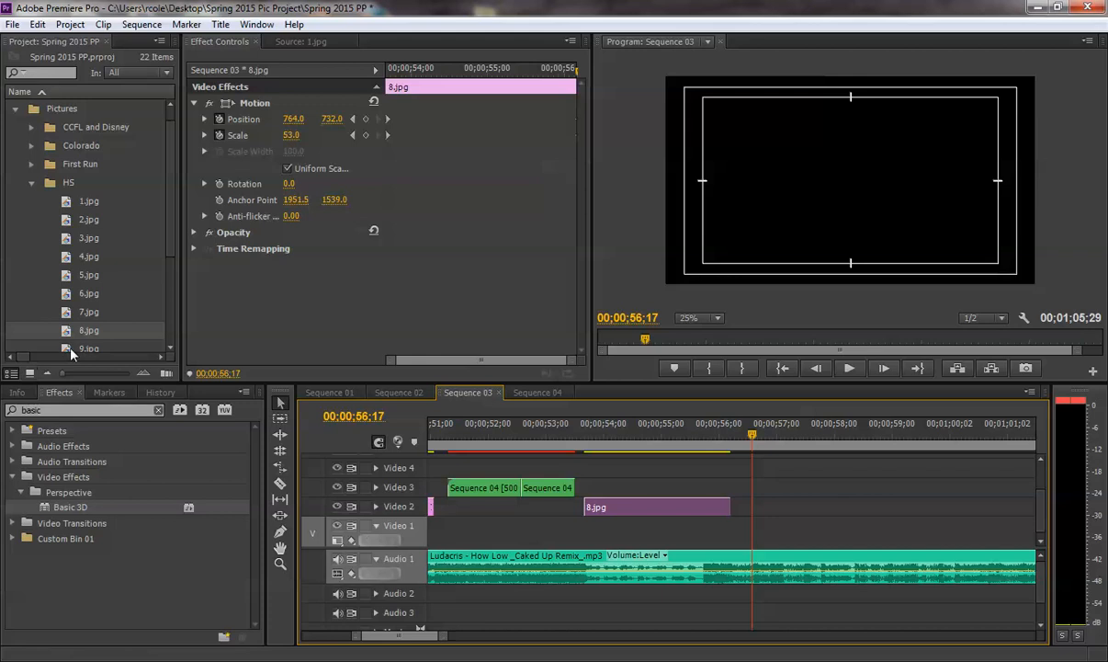
# Place 9.jpg from the HS folder on Video 2 directly after 8.jpg, starting at 00;00;56;05.
pyautogui.moveTo(70, 348); pyautogui.dragTo(743, 492)
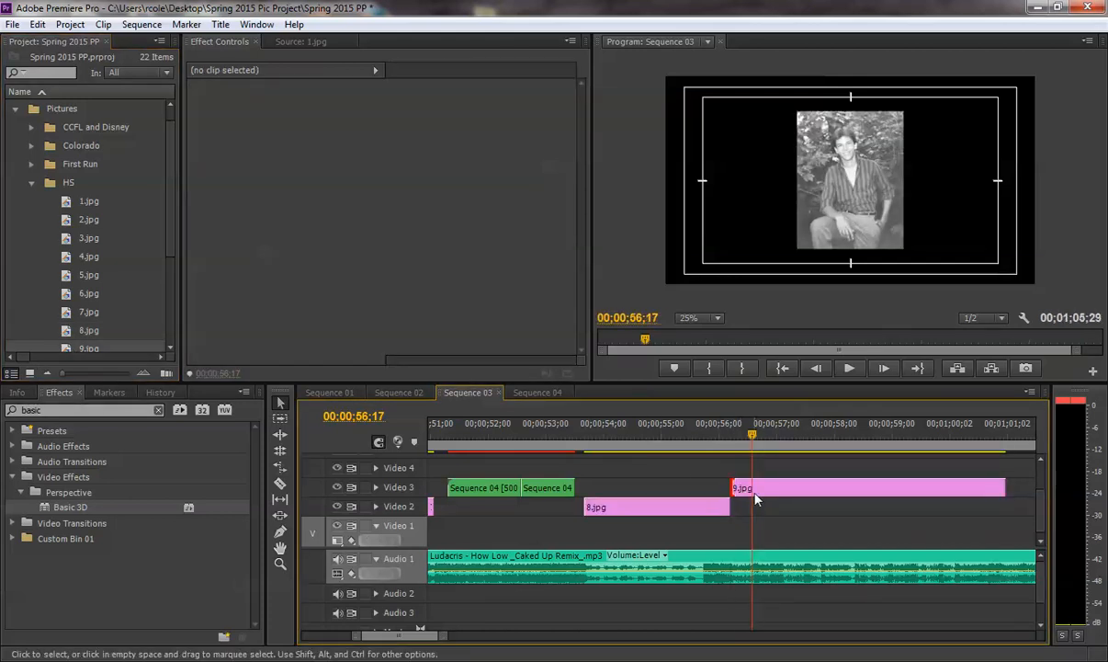
pyautogui.click(728, 436)
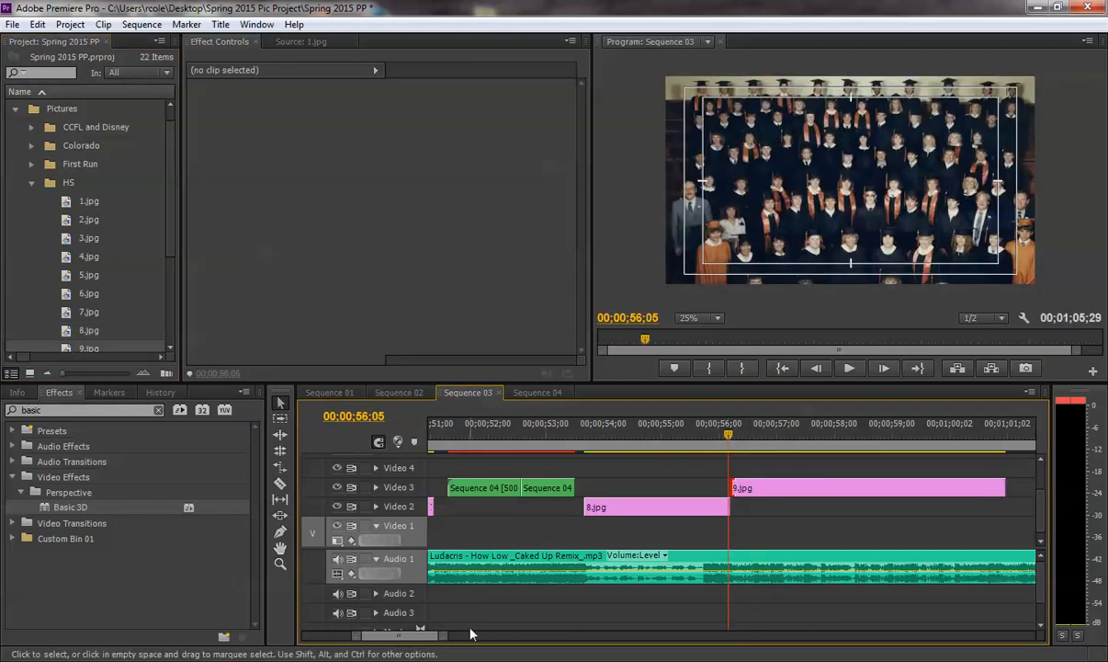
pyautogui.moveTo(444, 639); pyautogui.dragTo(420, 637)
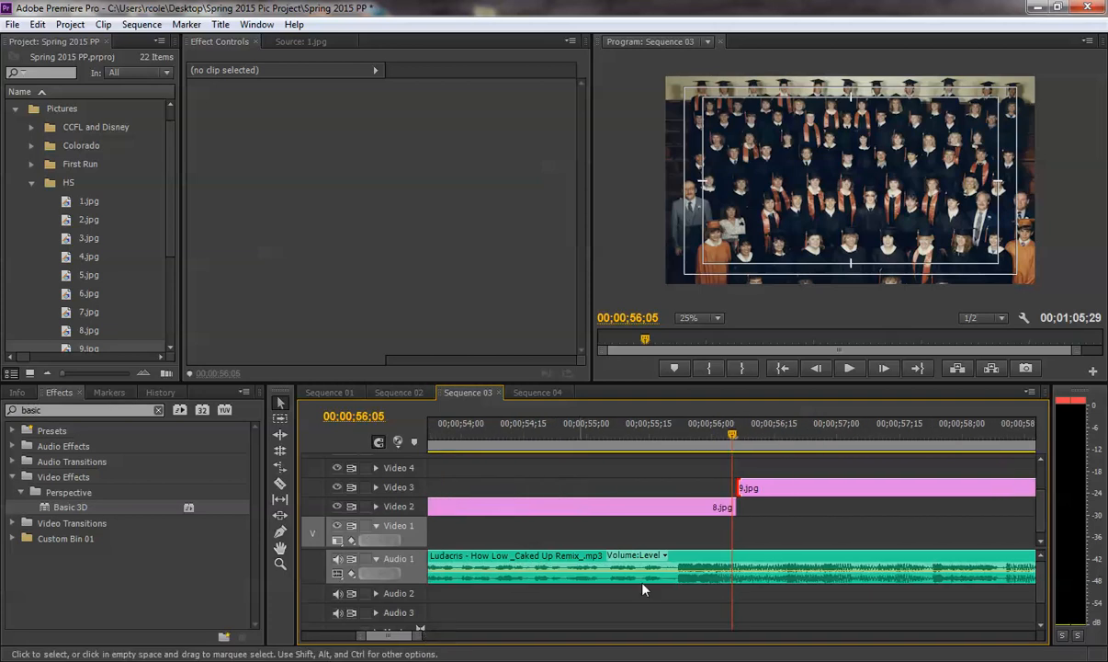
pyautogui.click(725, 436)
pyautogui.moveTo(724, 435); pyautogui.dragTo(738, 433)
pyautogui.moveTo(770, 492); pyautogui.dragTo(763, 508)
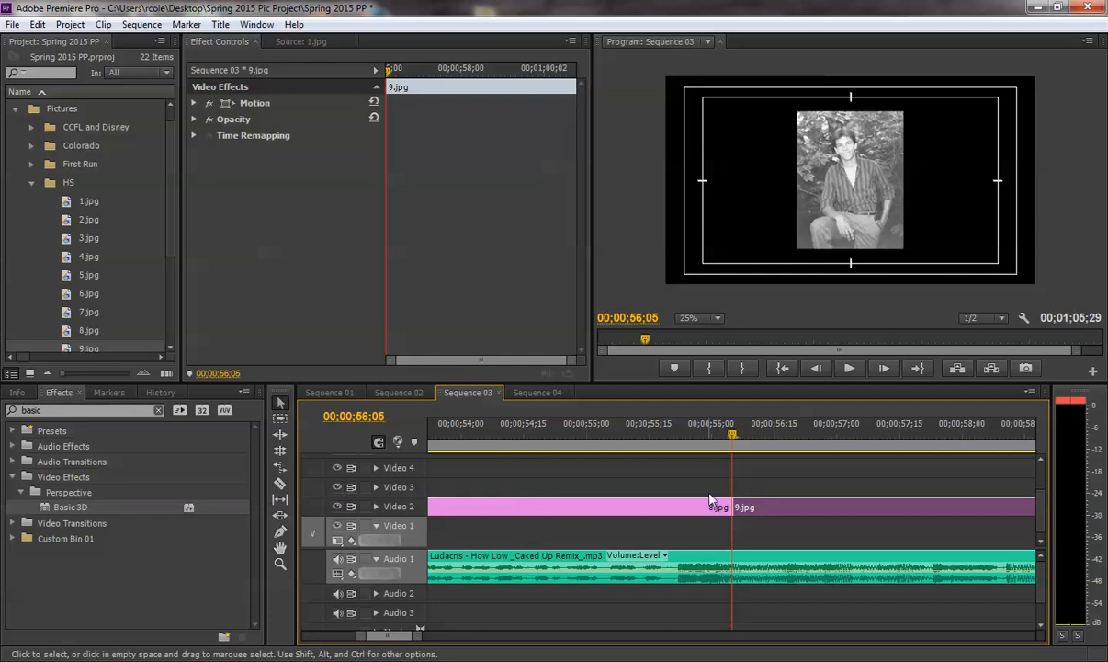
# Clear the effects search and apply a Cross Dissolve transition to the cut between 8.jpg and 9.jpg on Video 2.
pyautogui.click(695, 434)
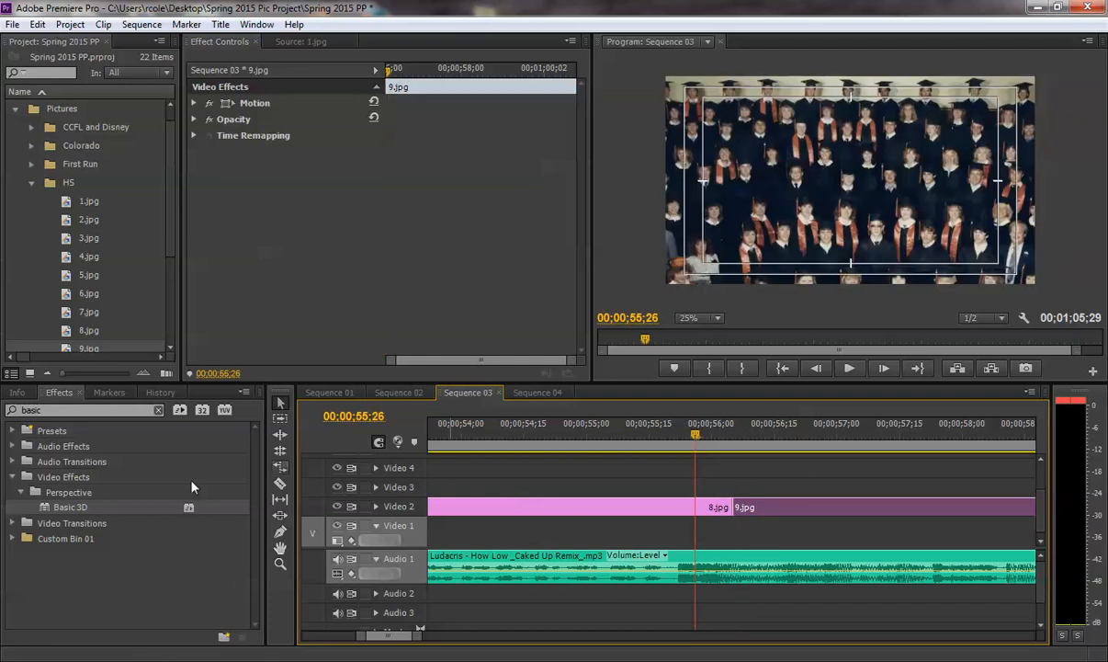
pyautogui.click(158, 412)
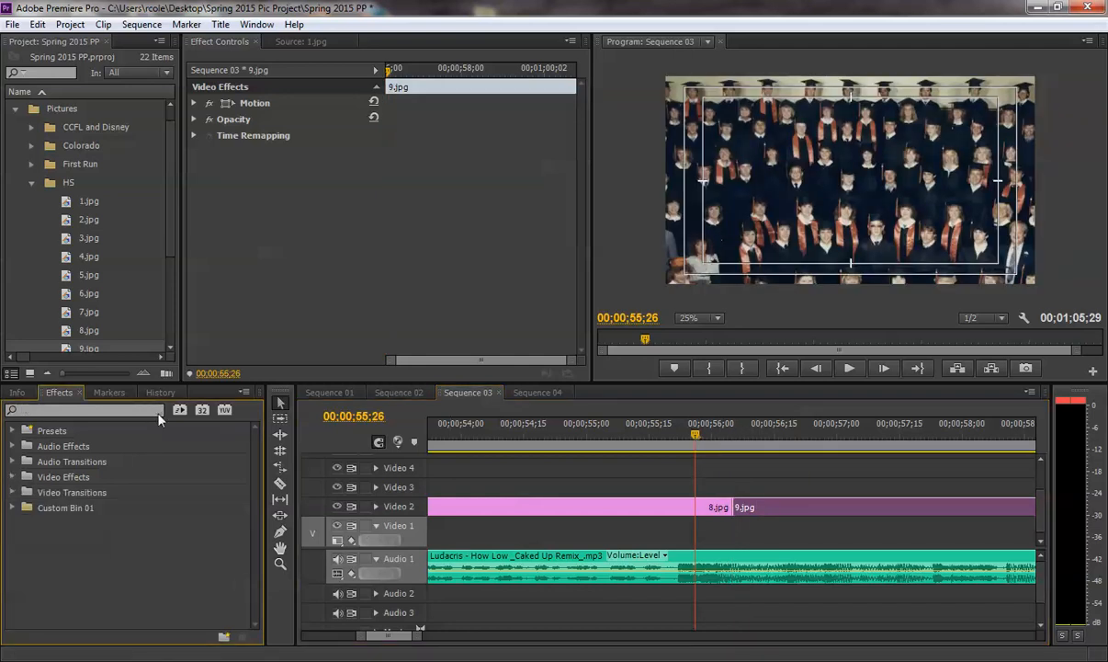
pyautogui.click(11, 508)
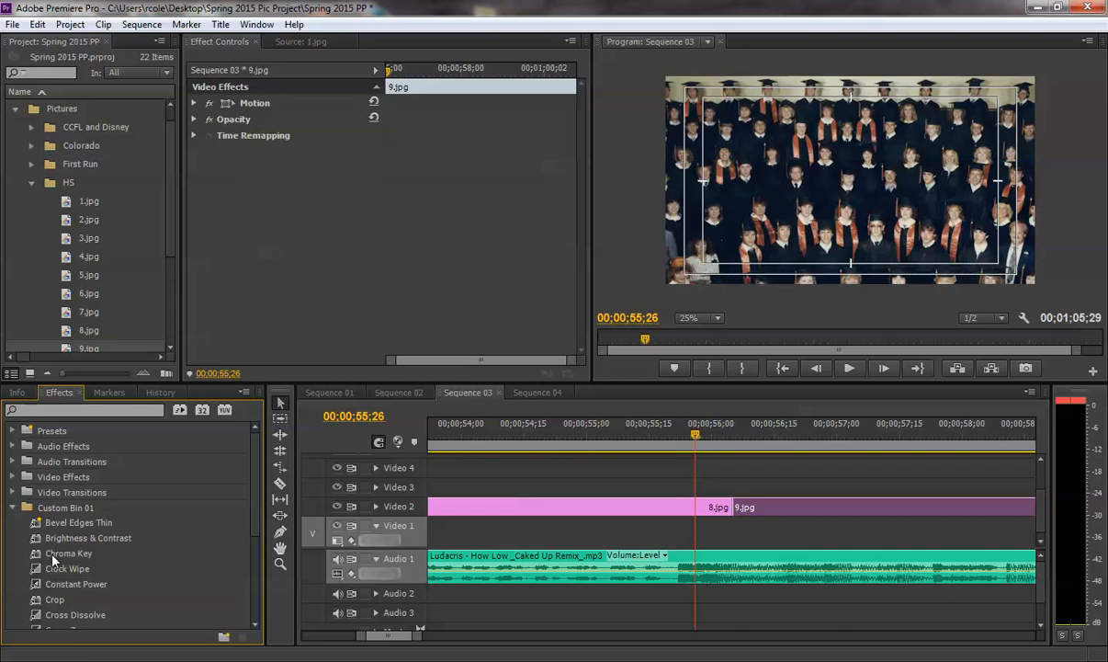
pyautogui.click(11, 508)
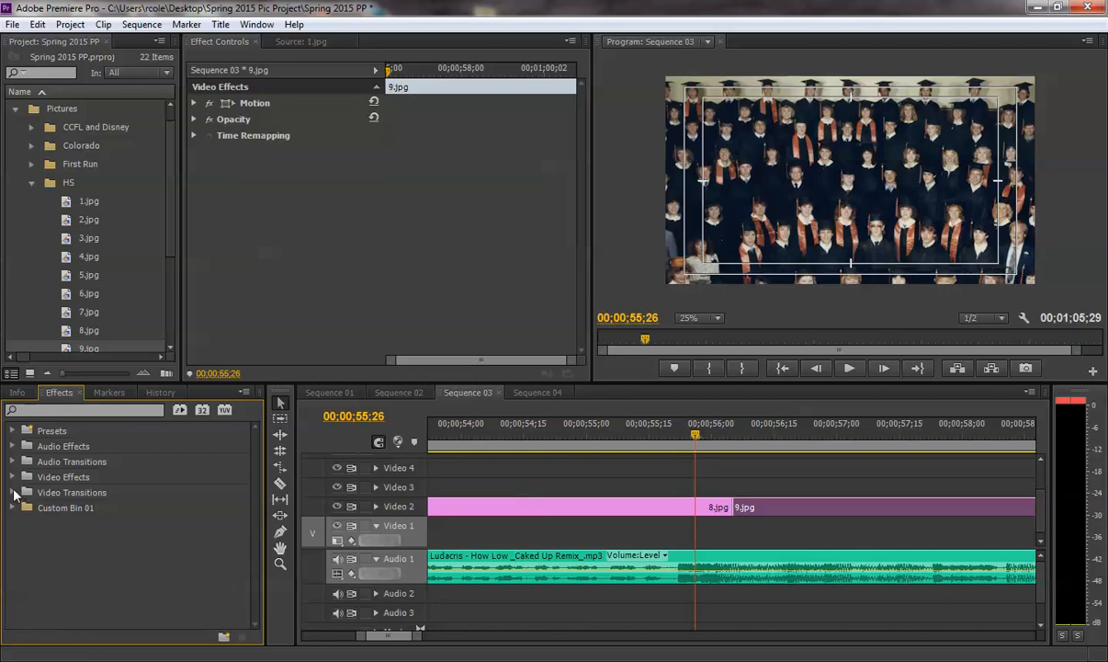
pyautogui.click(12, 493)
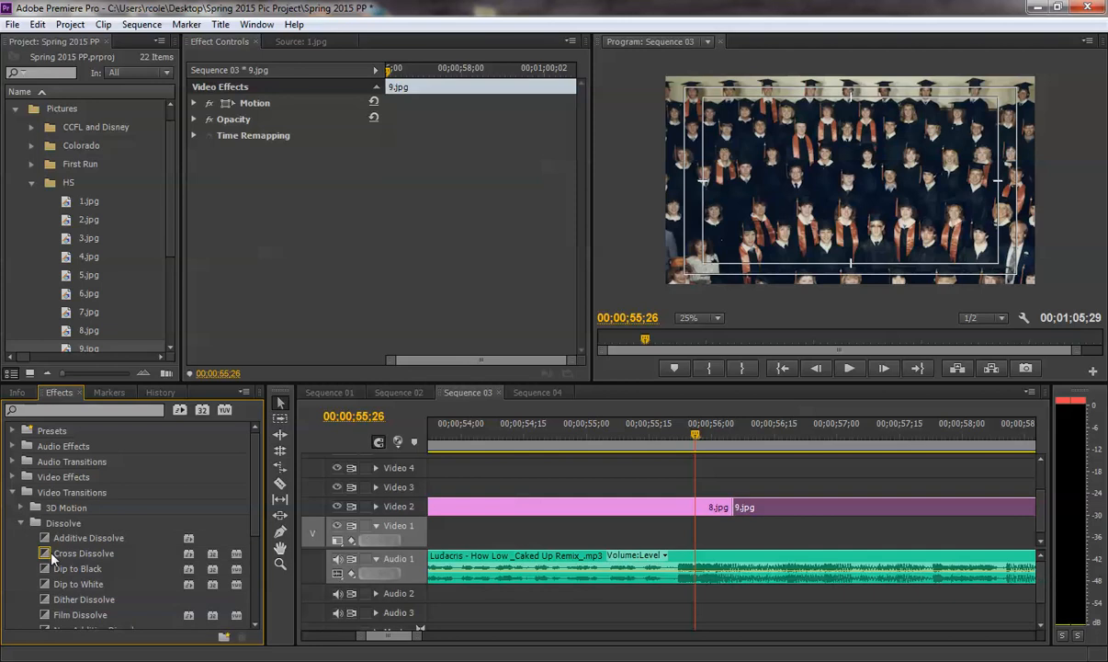
pyautogui.click(50, 556)
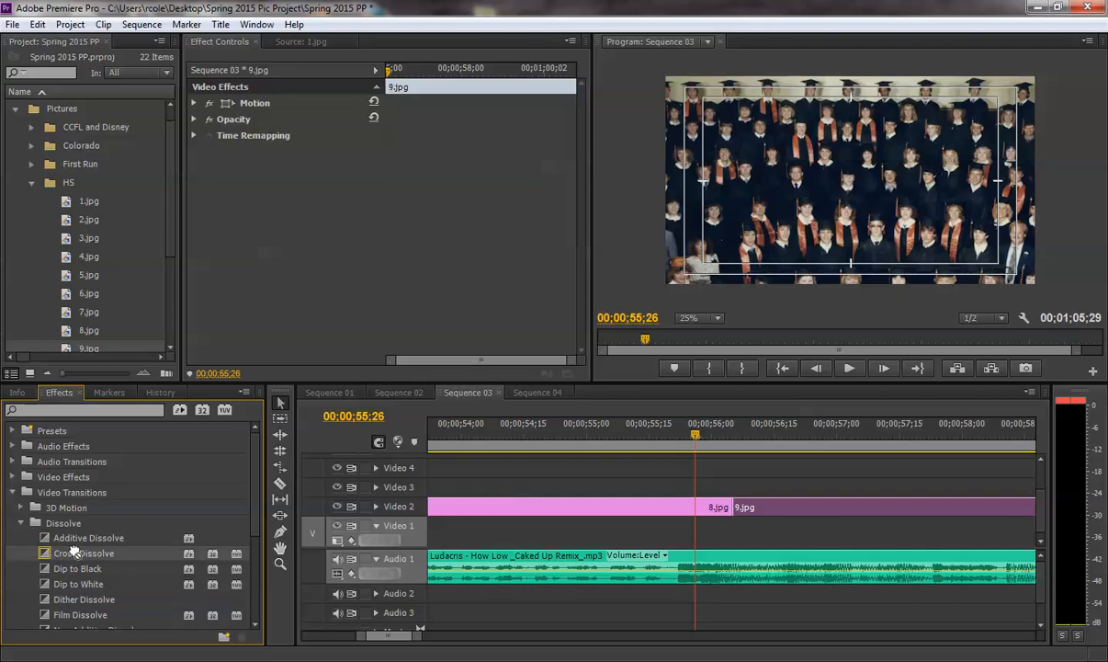
pyautogui.moveTo(74, 552); pyautogui.dragTo(741, 520)
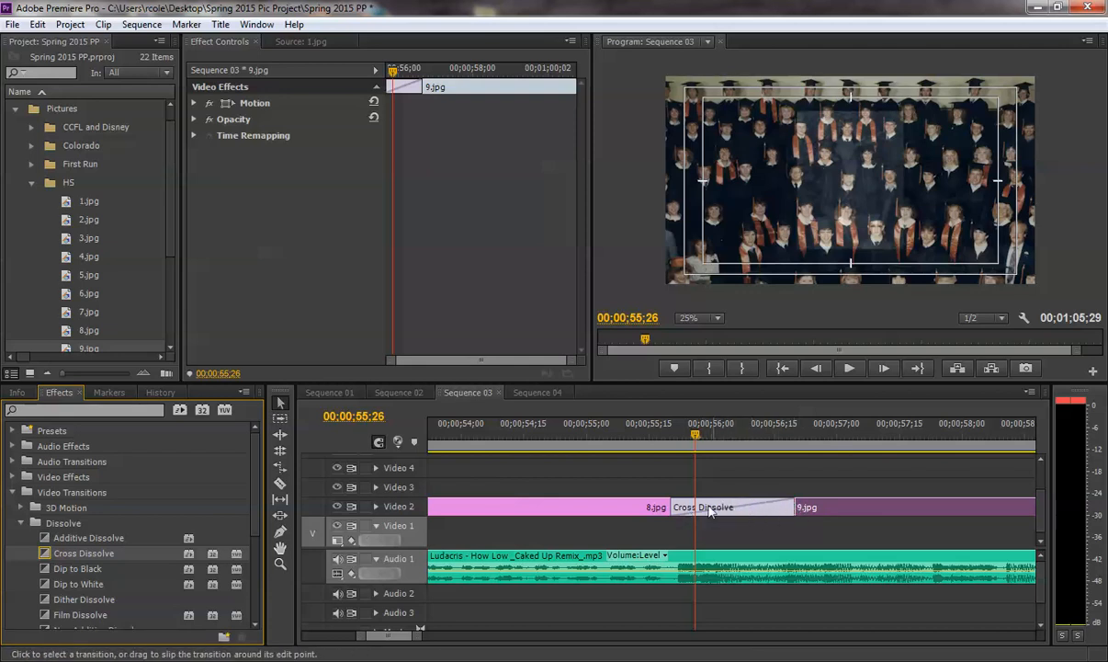
# Play and scrub repeatedly through the Cross Dissolve between 8.jpg and 9.jpg to check its timing against the music.
pyautogui.moveTo(625, 434)
pyautogui.mouseDown()
pyautogui.moveTo(784, 434)
pyautogui.moveTo(640, 432)
pyautogui.mouseUp()
pyautogui.press('space')
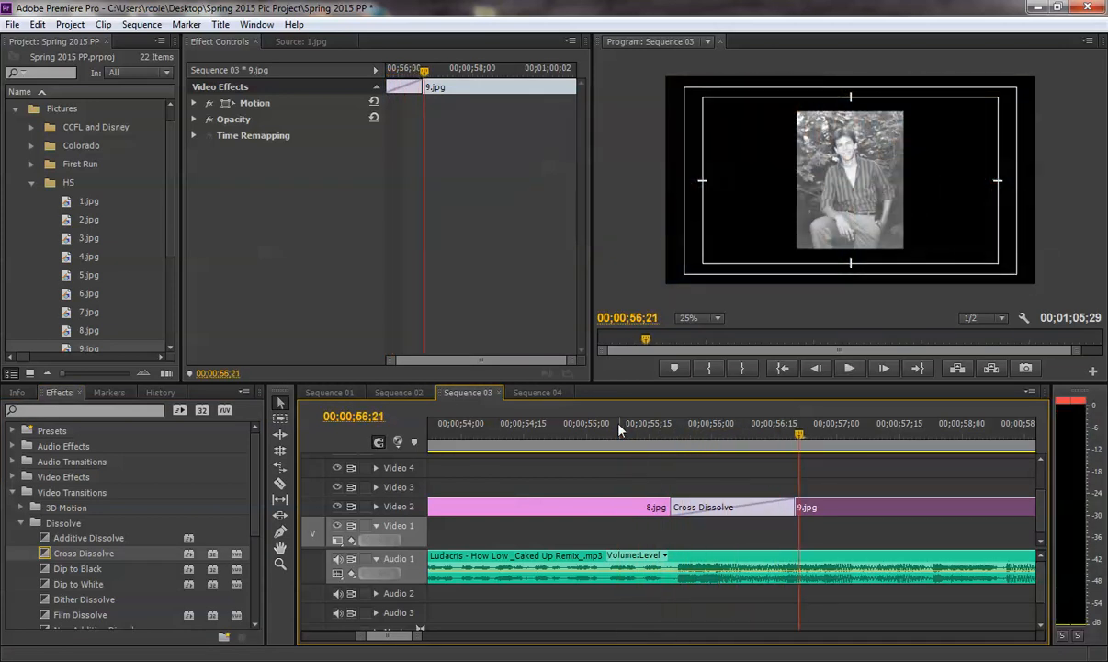
pyautogui.moveTo(619, 429); pyautogui.dragTo(711, 432)
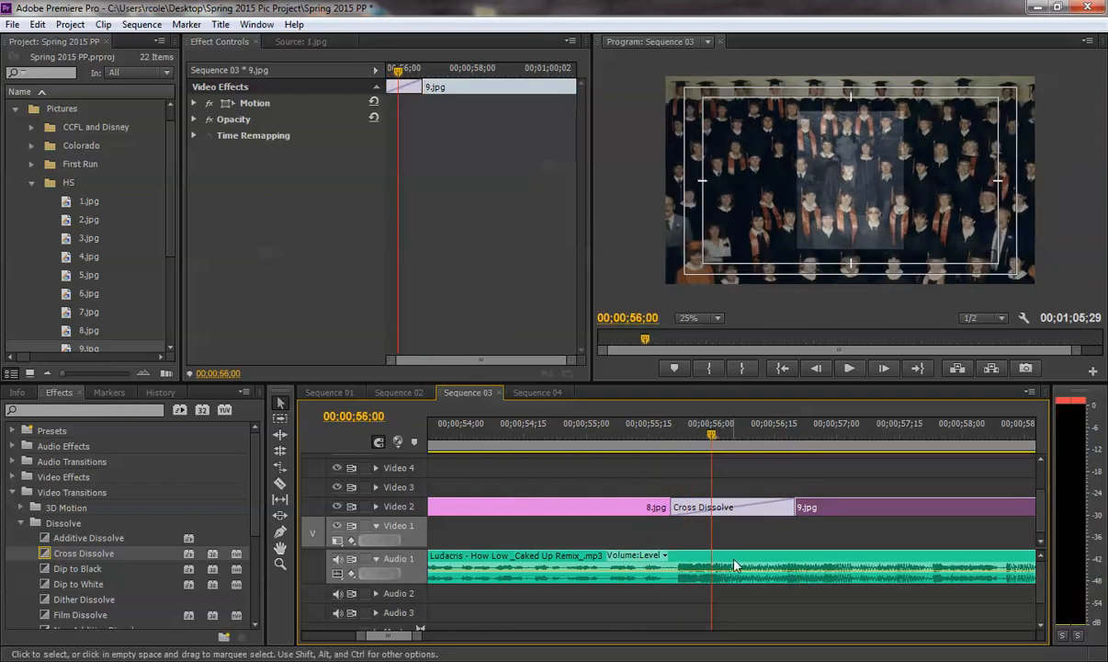
pyautogui.click(658, 435)
pyautogui.press('space')
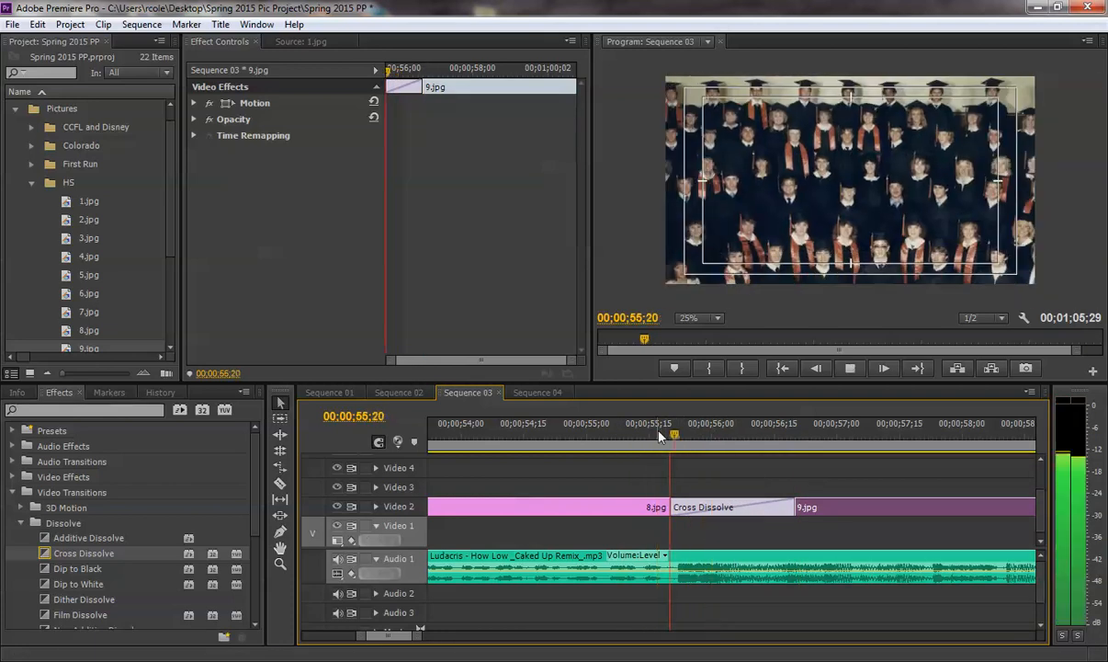
pyautogui.moveTo(659, 435); pyautogui.dragTo(589, 437)
pyautogui.press('space')
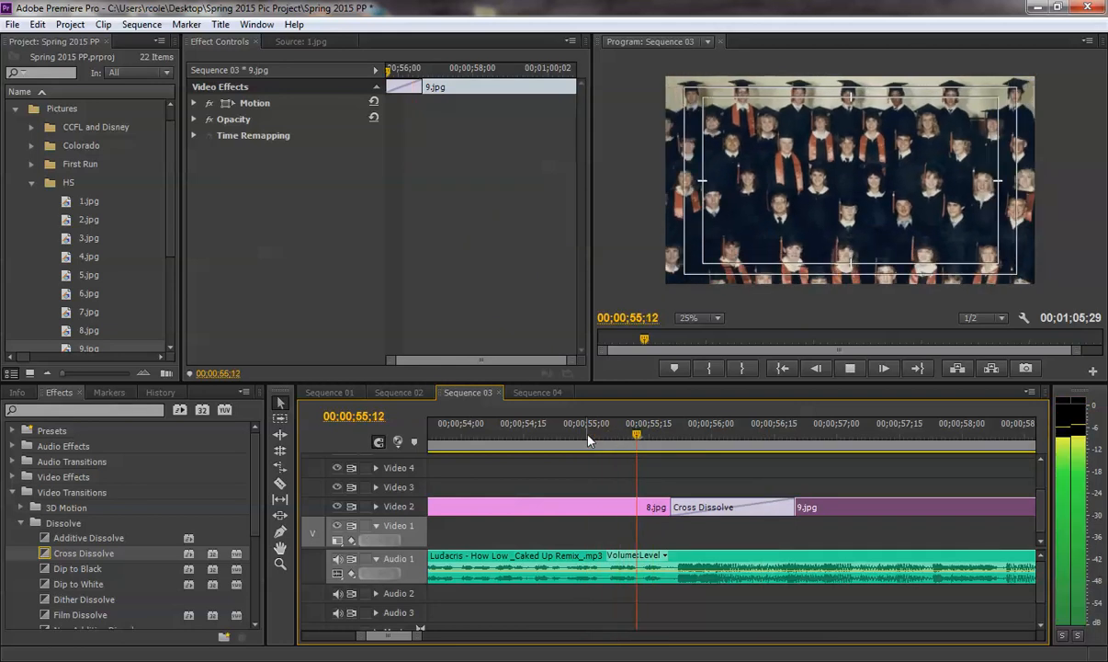
pyautogui.press('space')
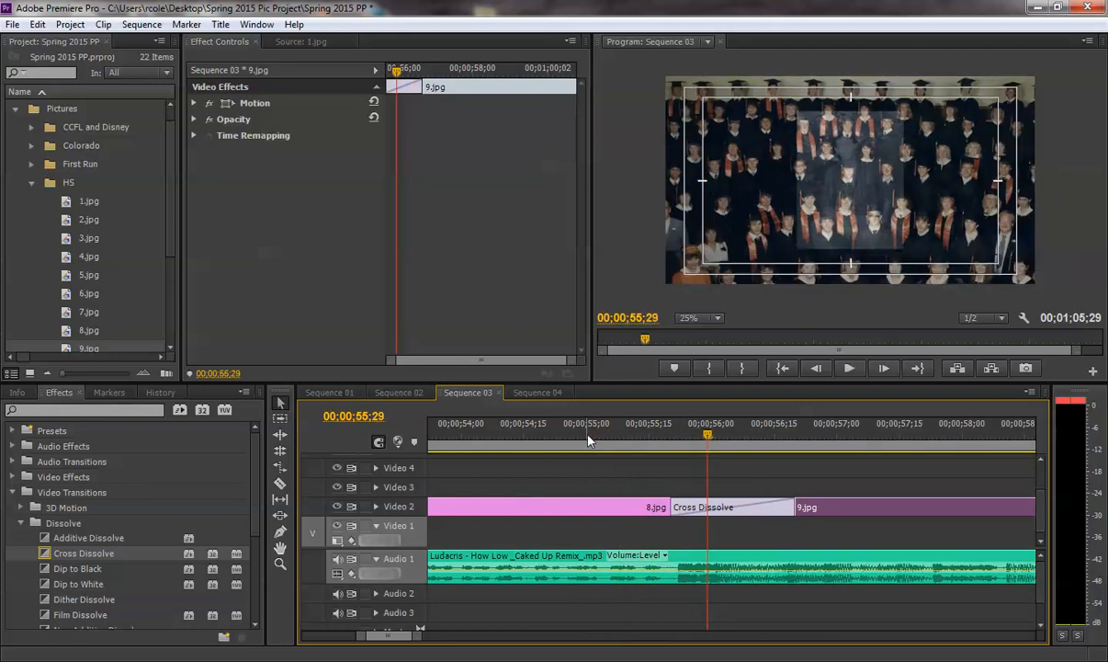
pyautogui.click(589, 436)
pyautogui.press('space')
# Extend the start of the Cross Dissolve on Video 2 back to 00;00;55;13 and play it with the music.
pyautogui.moveTo(588, 436); pyautogui.dragTo(645, 434)
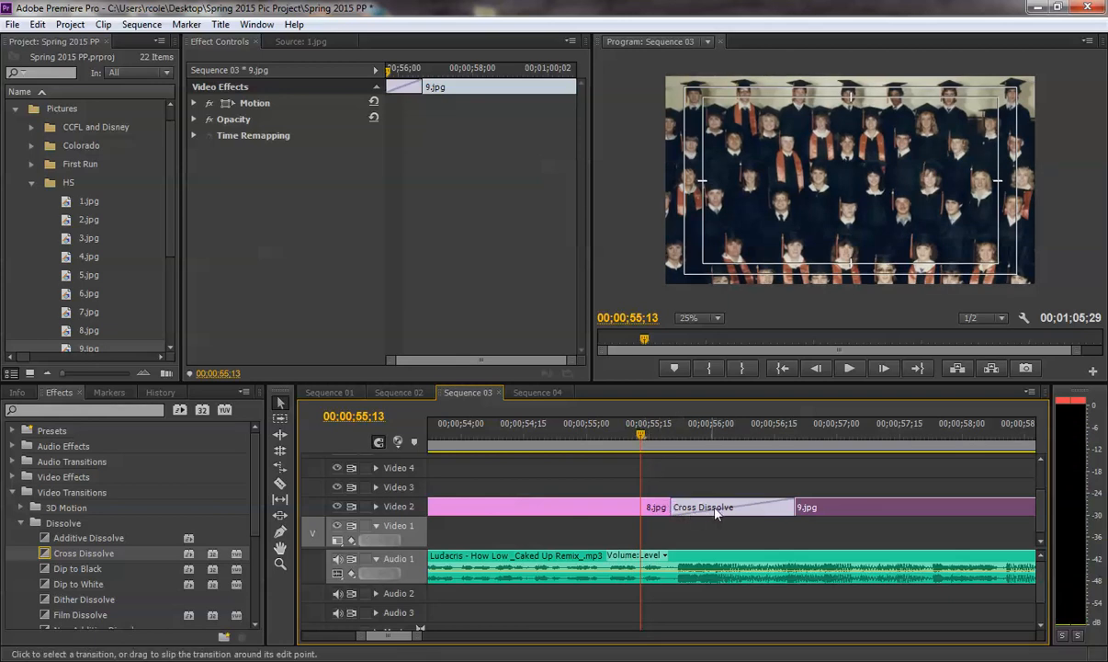
pyautogui.moveTo(670, 507); pyautogui.dragTo(641, 508)
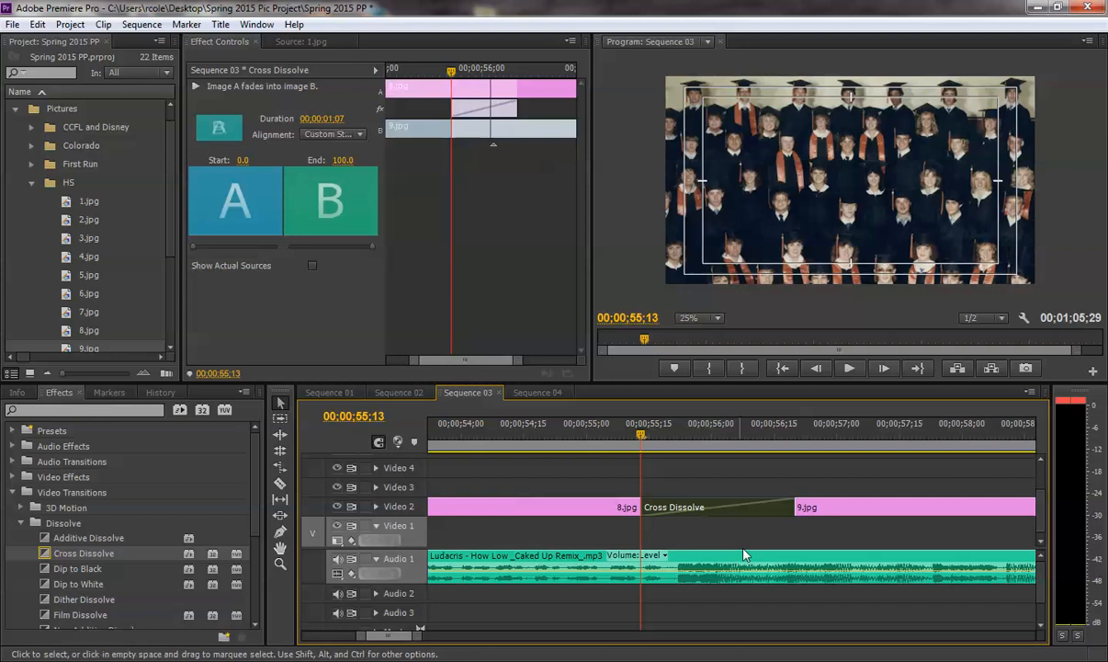
pyautogui.press('space')
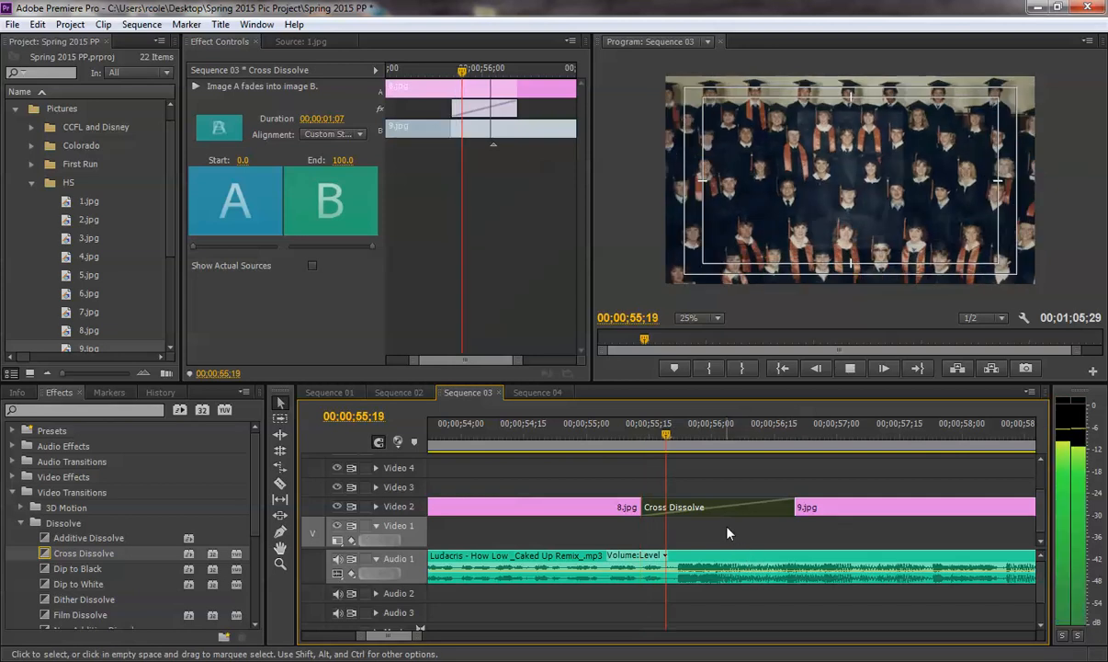
pyautogui.press('space')
# Shorten the end of the Cross Dissolve to 00;00;56;15 and scrub through the transition.
pyautogui.click(674, 435)
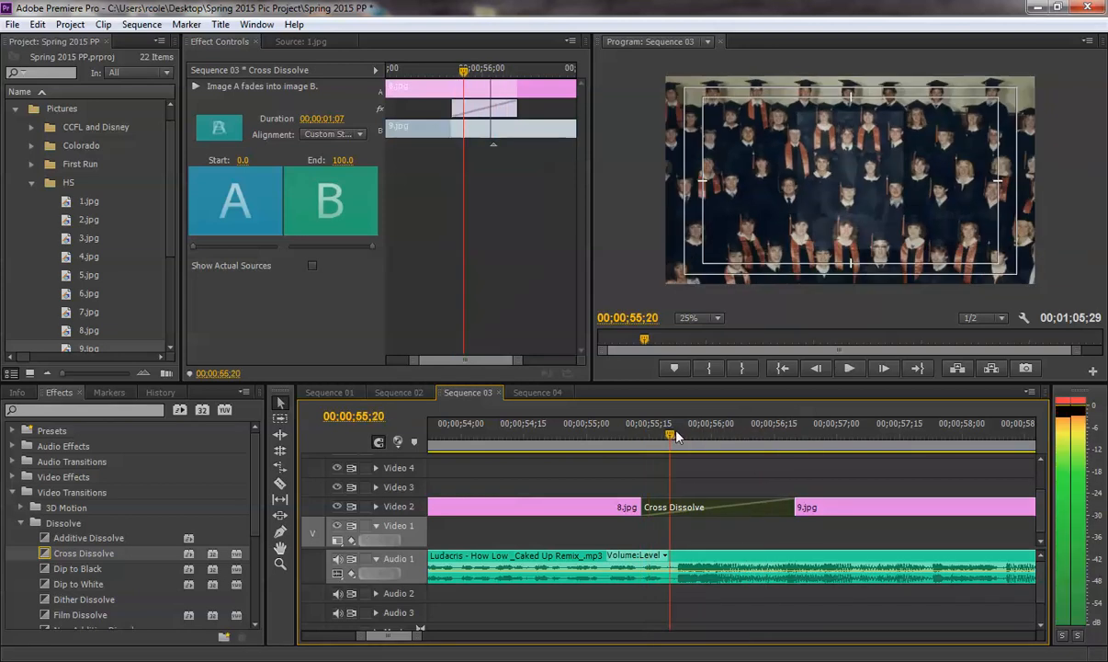
pyautogui.moveTo(677, 437); pyautogui.dragTo(776, 432)
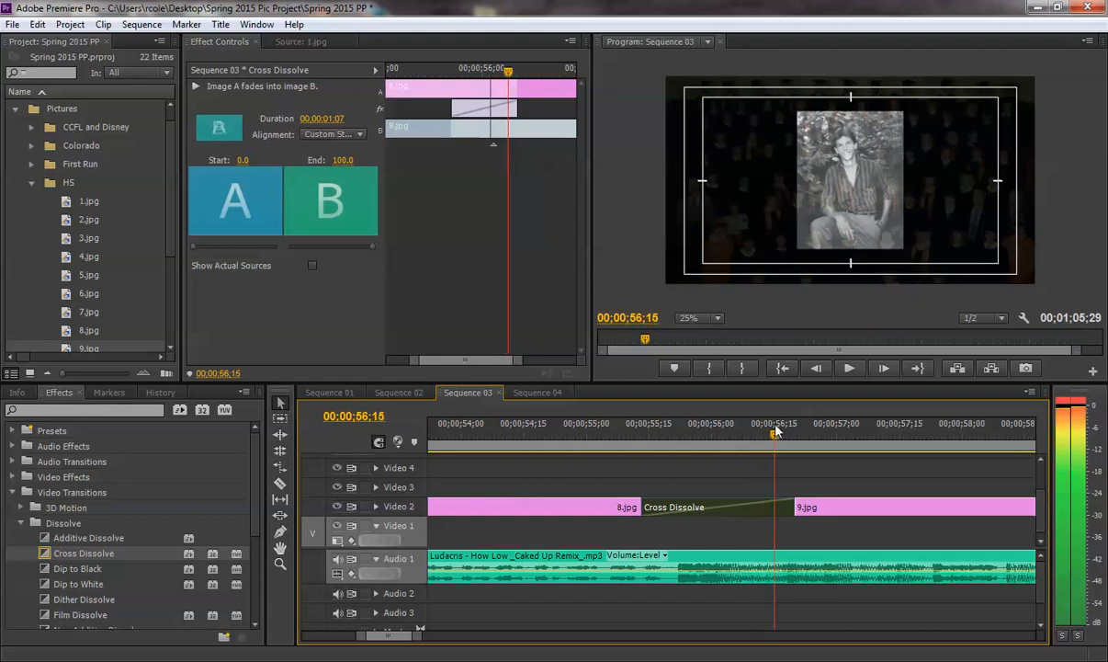
pyautogui.moveTo(795, 506); pyautogui.dragTo(774, 506)
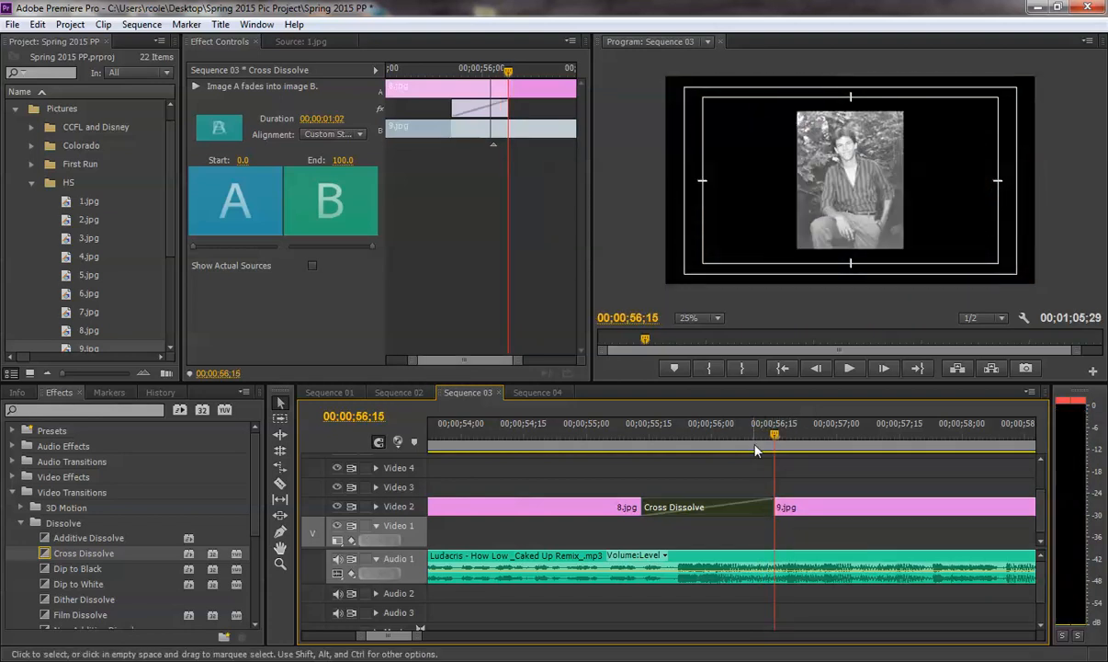
pyautogui.click(691, 434)
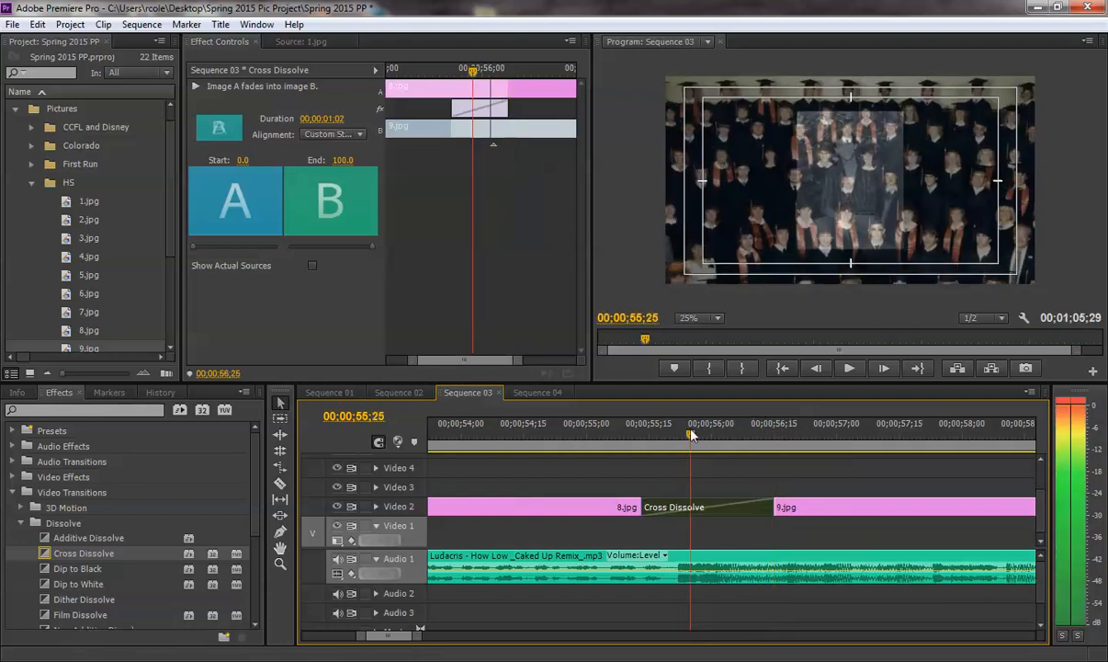
pyautogui.moveTo(691, 434); pyautogui.dragTo(750, 434)
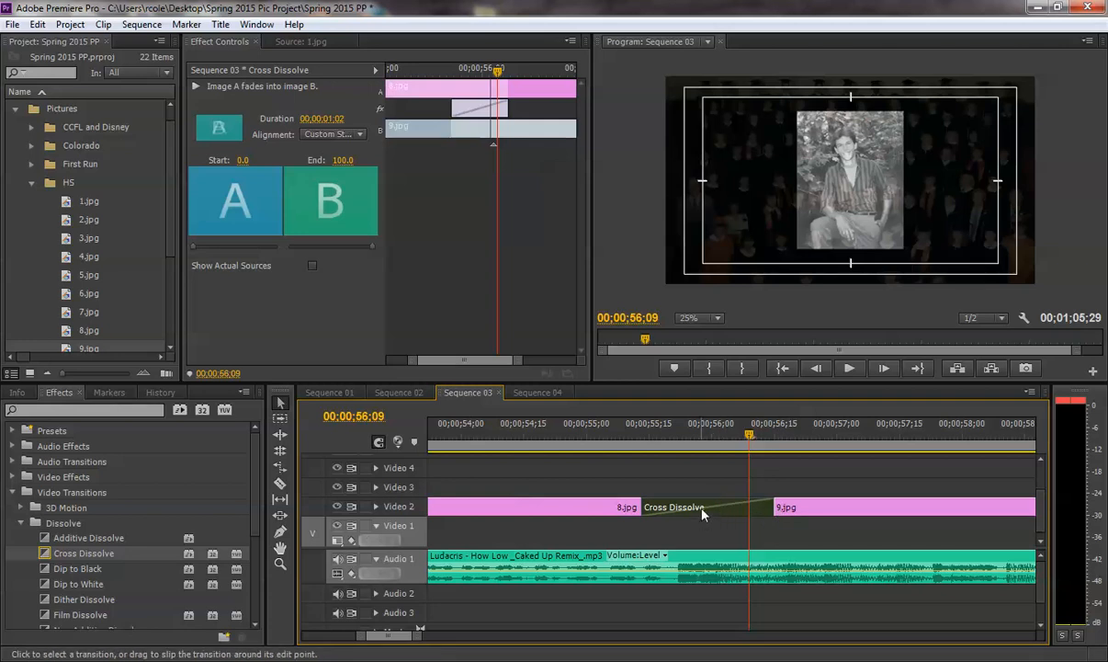
# Move the last position and scale keyframes of 8.jpg to the end of the dissolve and scrub through the zoom-out.
pyautogui.click(561, 512)
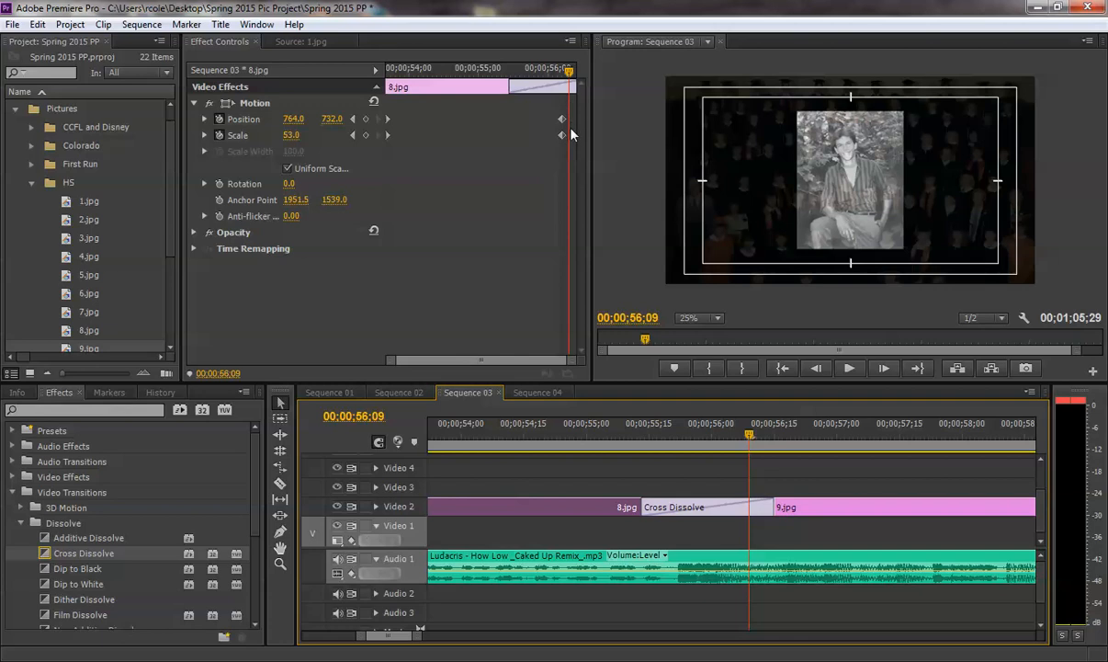
pyautogui.moveTo(551, 111); pyautogui.dragTo(576, 139)
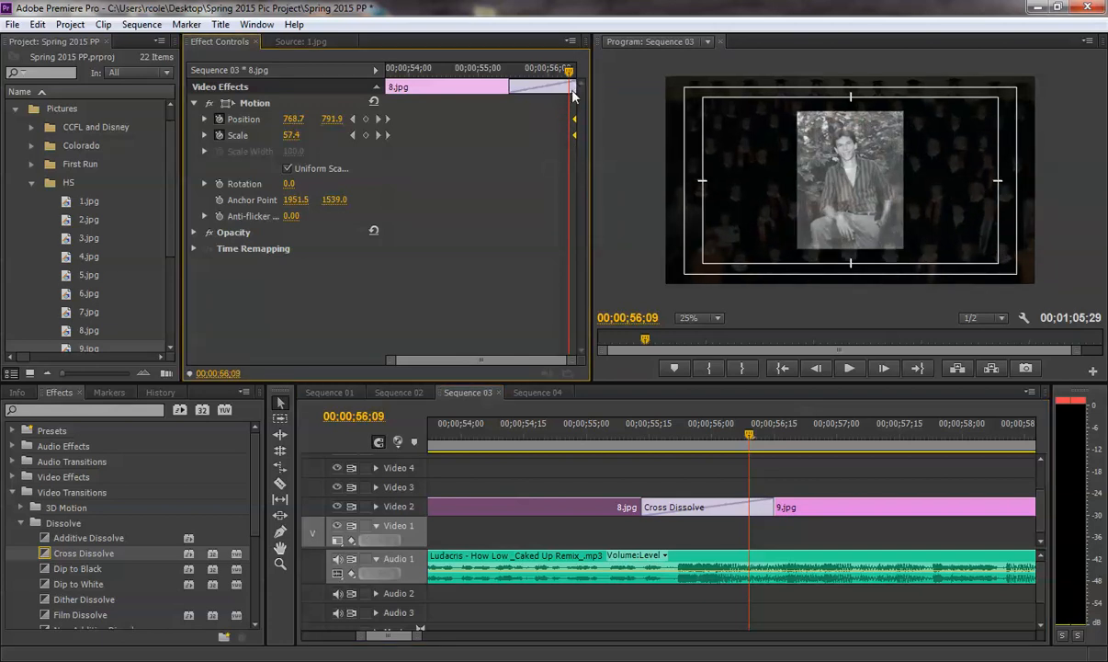
pyautogui.moveTo(613, 438); pyautogui.dragTo(771, 433)
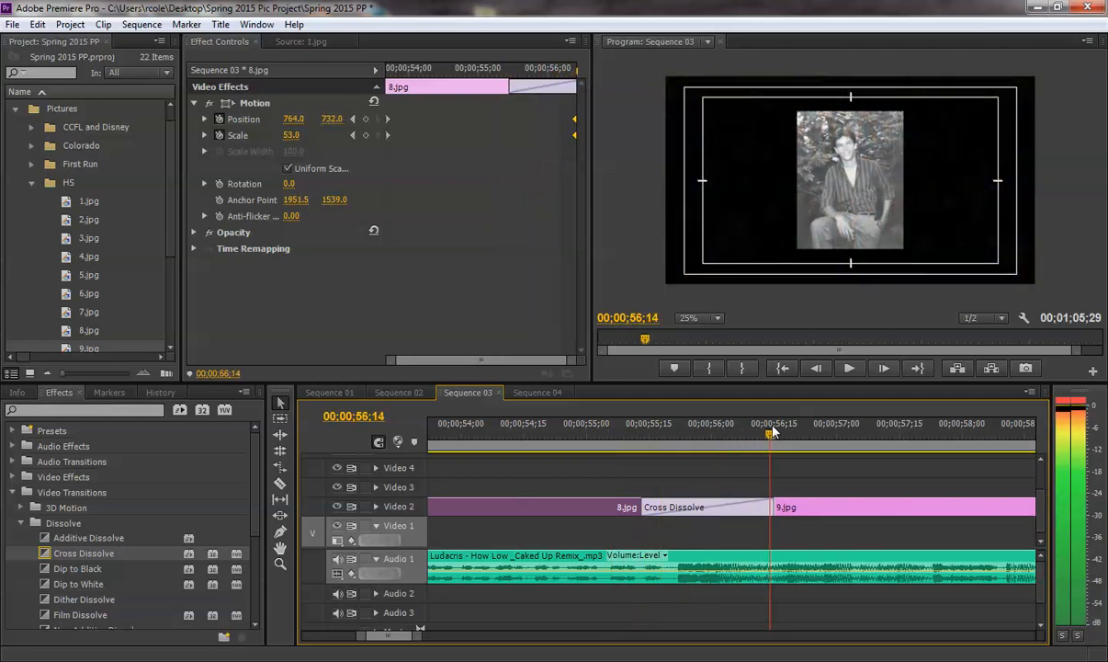
# Set the Motion scale of 9.jpg to 151 so the portrait fills the frame height.
pyautogui.click(806, 509)
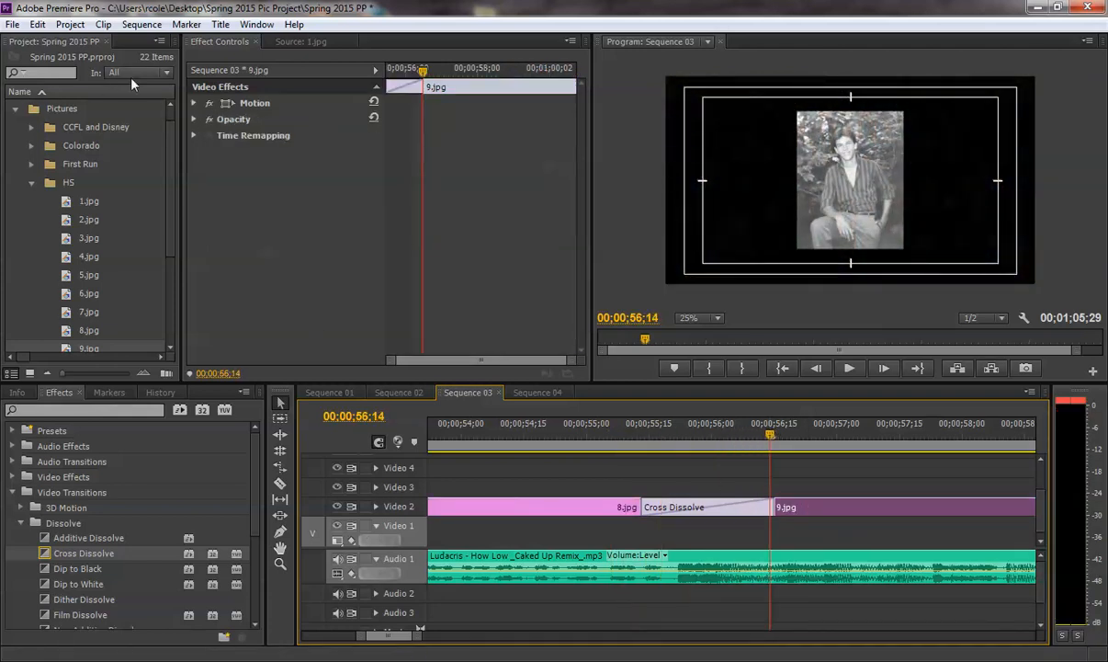
pyautogui.click(194, 103)
pyautogui.moveTo(292, 135); pyautogui.dragTo(332, 135)
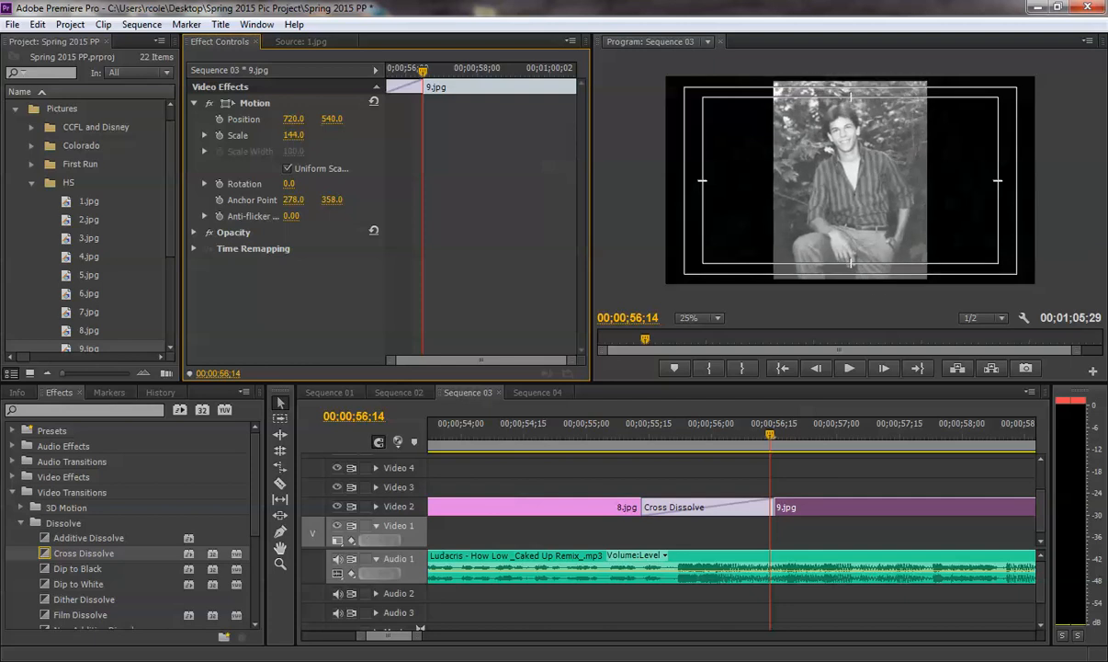
pyautogui.moveTo(333, 135); pyautogui.dragTo(339, 135)
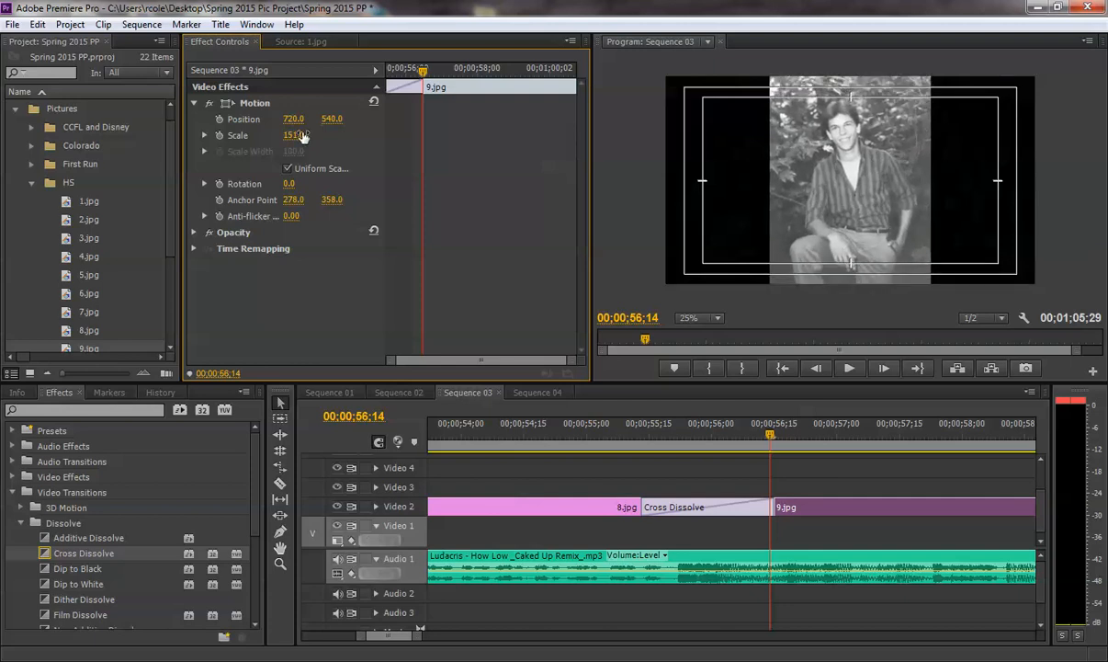
# Play the music to find the cut point, trim the end of 9.jpg to 00;00;58;10 and play the result.
pyautogui.click(568, 421)
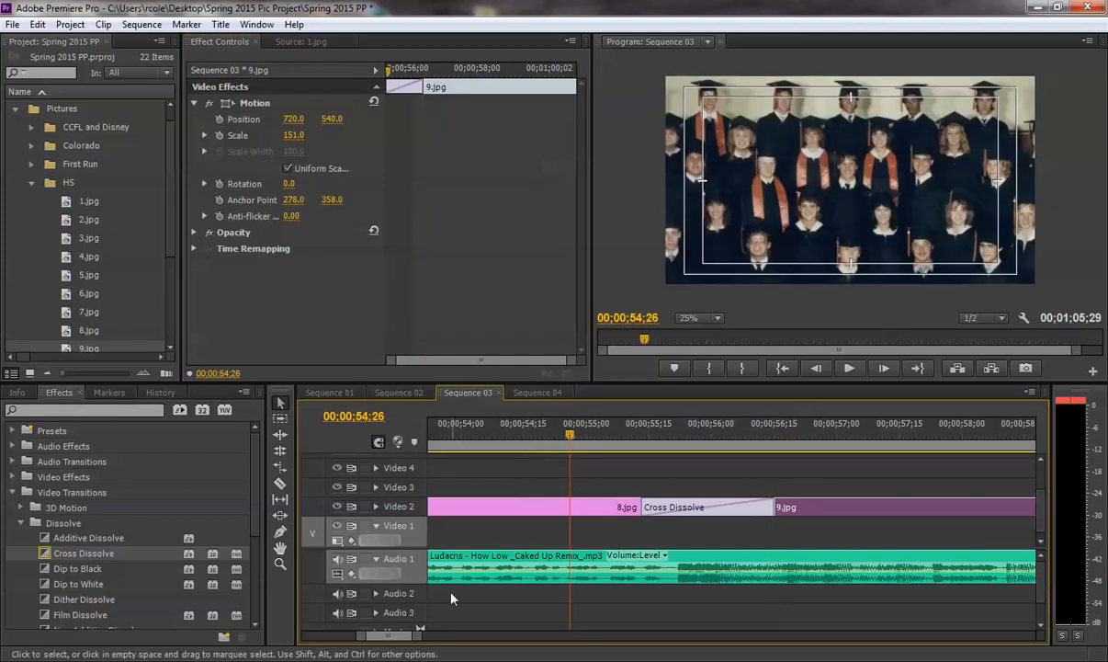
pyautogui.moveTo(420, 632)
pyautogui.mouseDown()
pyautogui.moveTo(446, 634)
pyautogui.moveTo(416, 636)
pyautogui.mouseUp()
pyautogui.press('space')
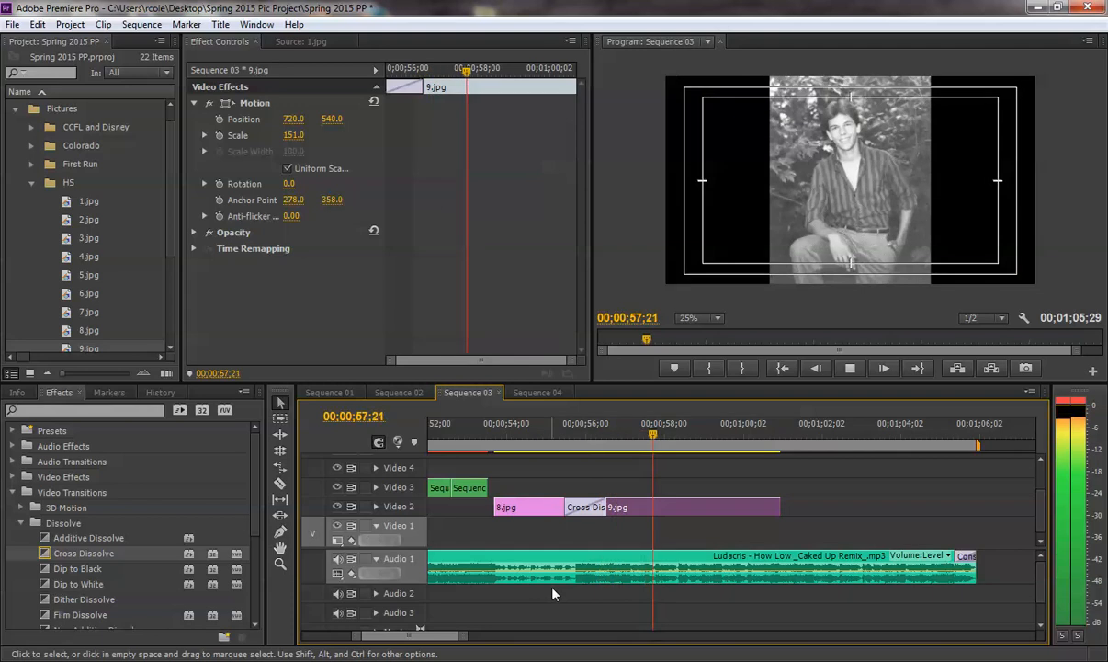
pyautogui.press('space')
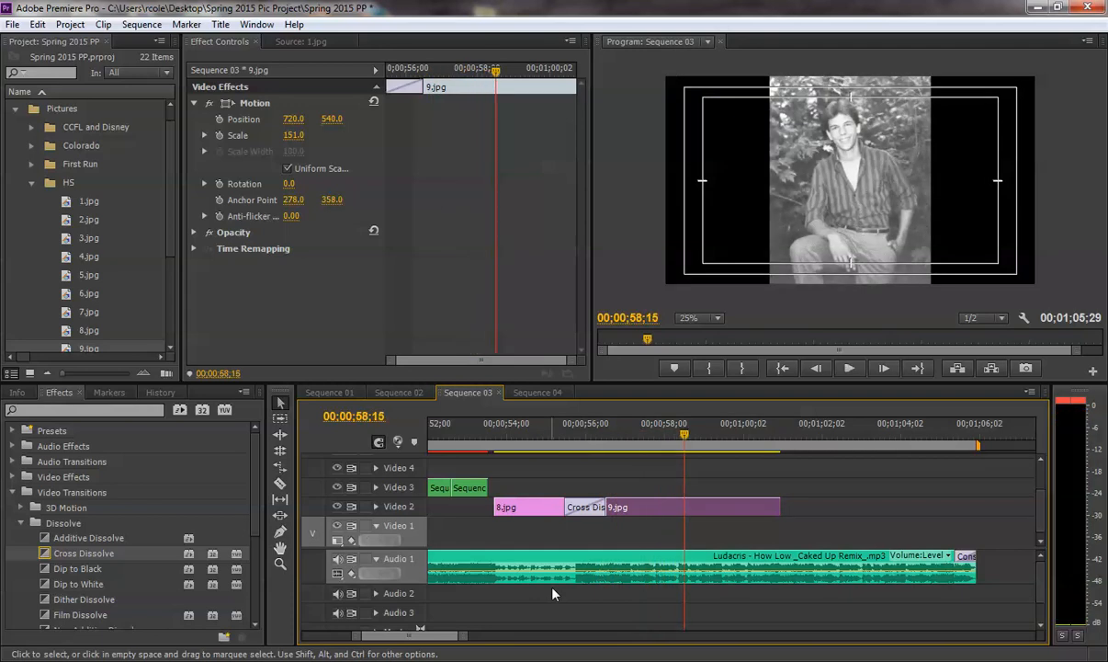
pyautogui.click(676, 435)
pyautogui.moveTo(678, 438); pyautogui.dragTo(680, 438)
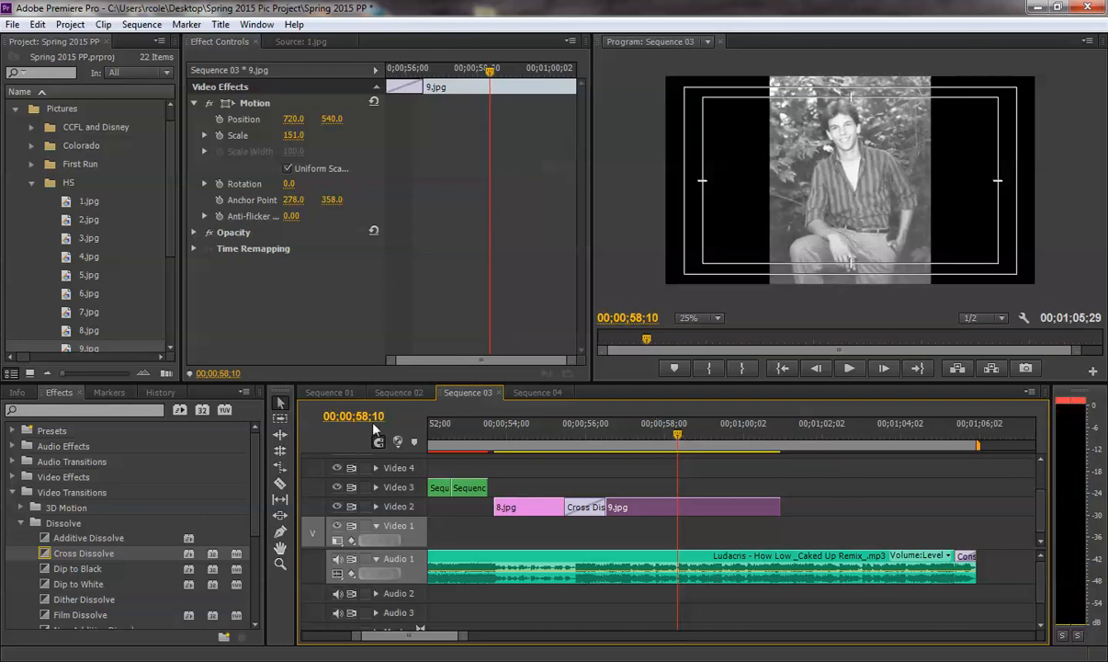
pyautogui.moveTo(779, 505); pyautogui.dragTo(675, 493)
pyautogui.click(556, 434)
pyautogui.press('space')
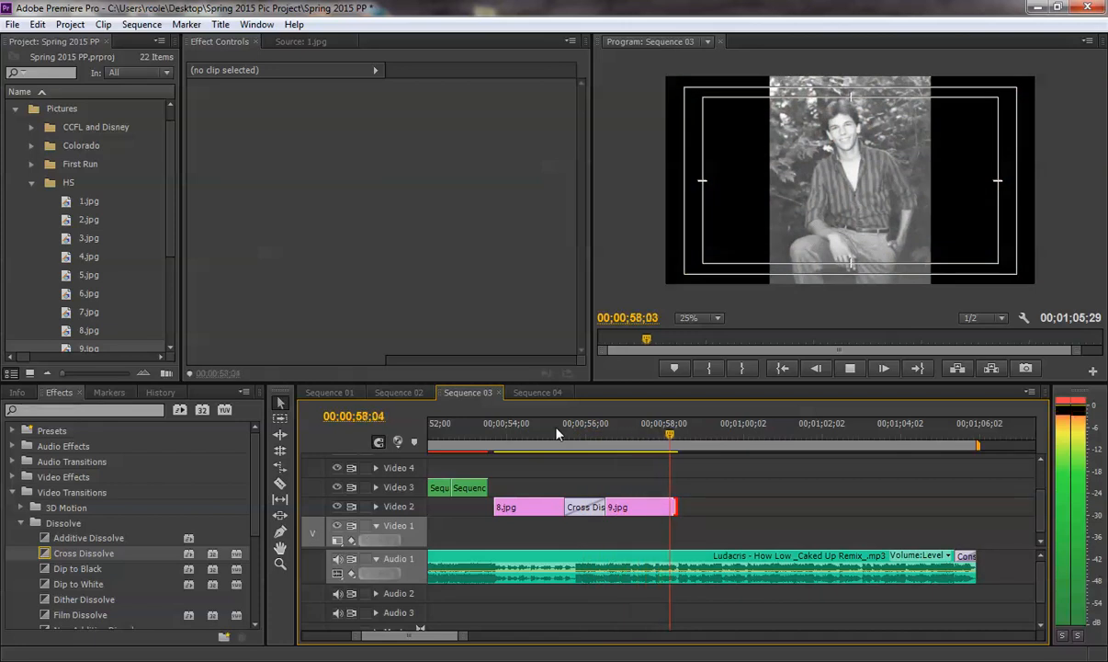
pyautogui.press('space')
# Turn on position and scale keyframing for 9.jpg at 00;00;57;08 and move both keyframes to the start of the clip.
pyautogui.click(649, 433)
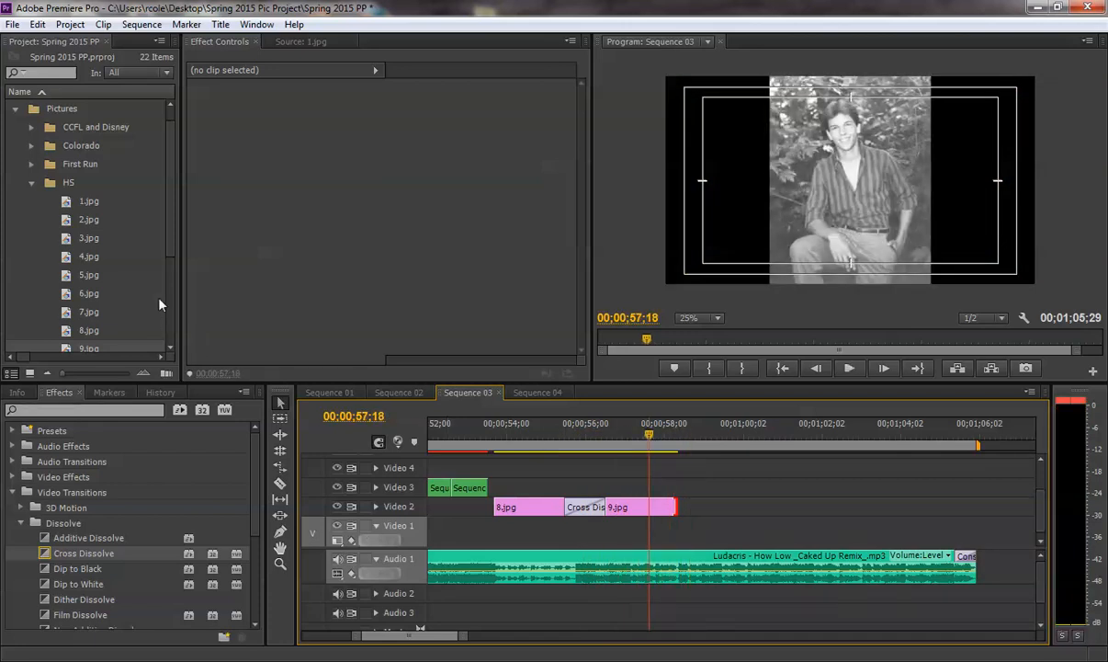
pyautogui.scroll(-1, 161, 248)
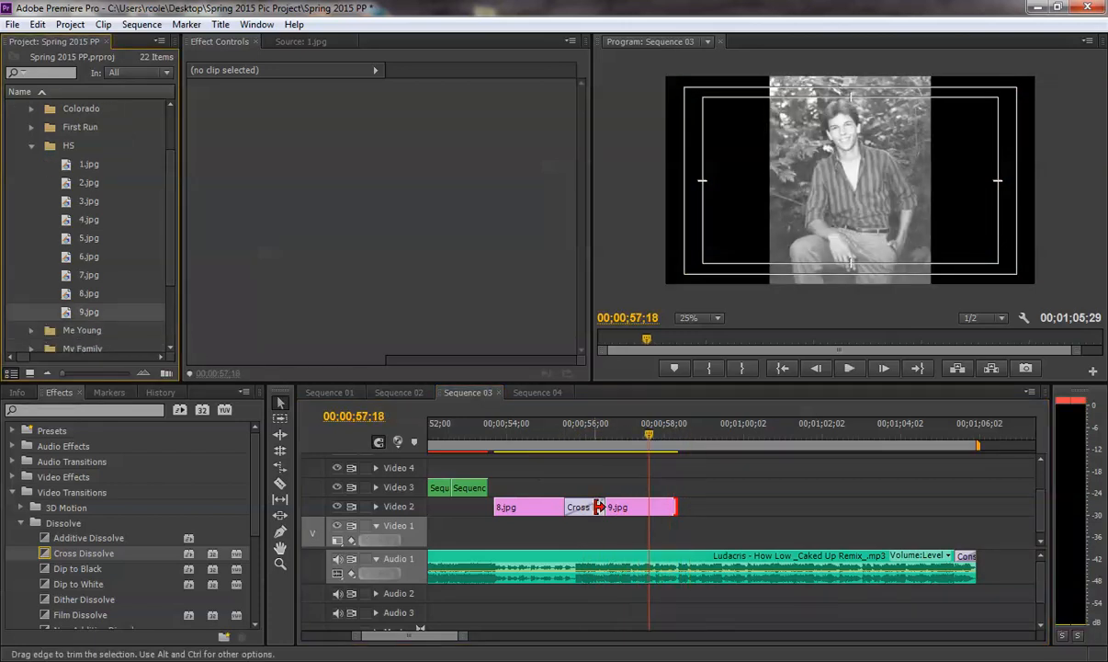
pyautogui.click(596, 434)
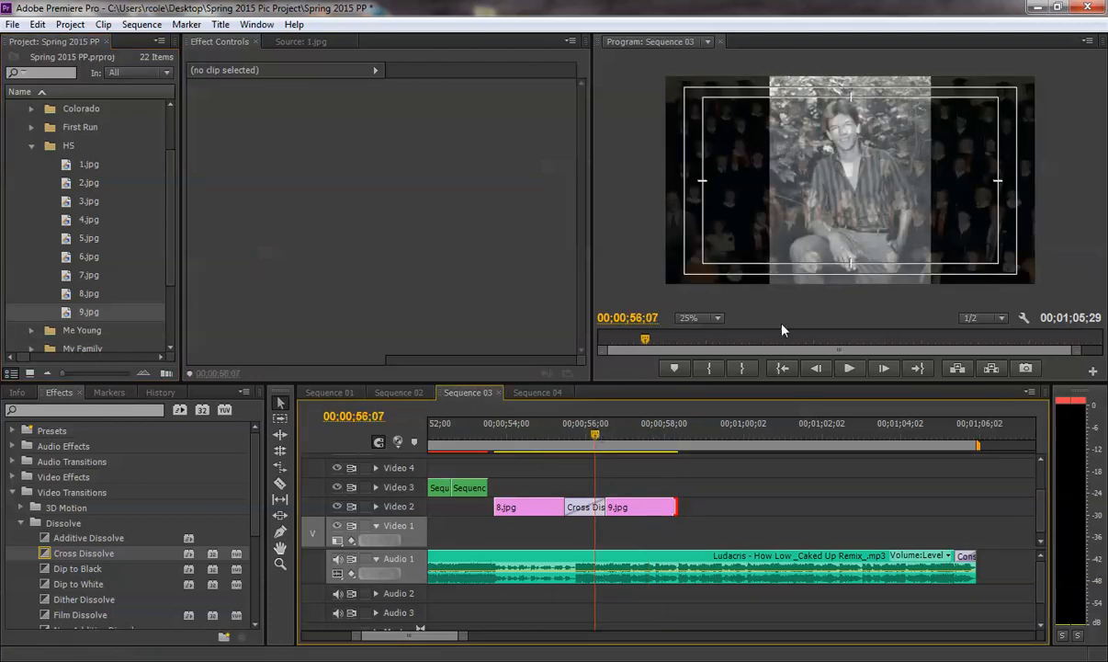
pyautogui.click(636, 433)
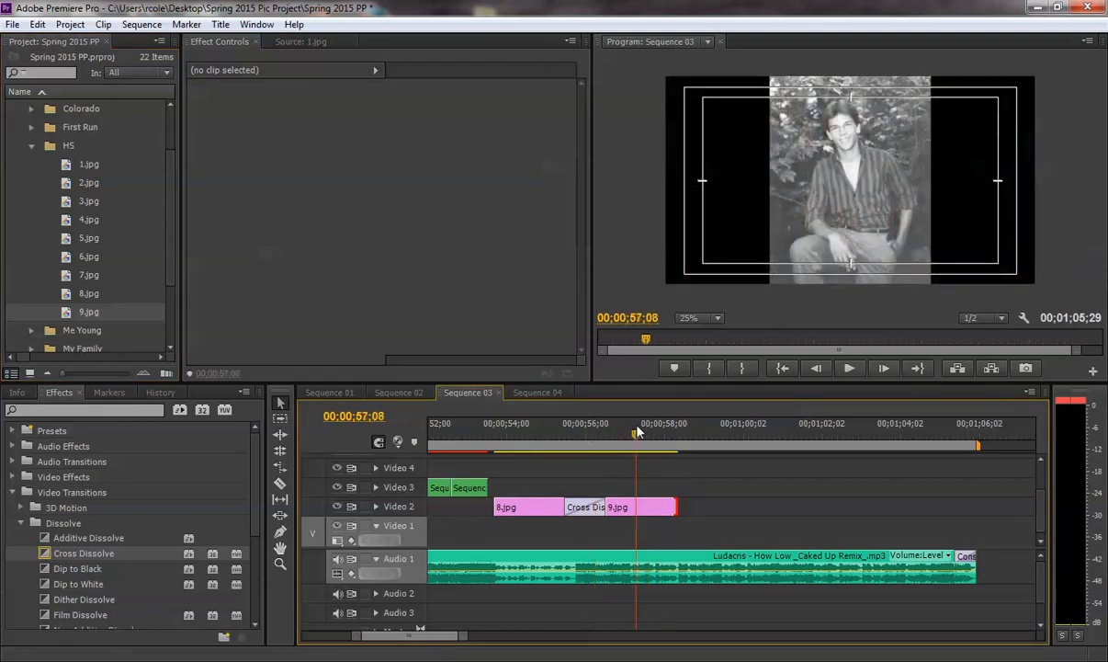
pyautogui.click(623, 511)
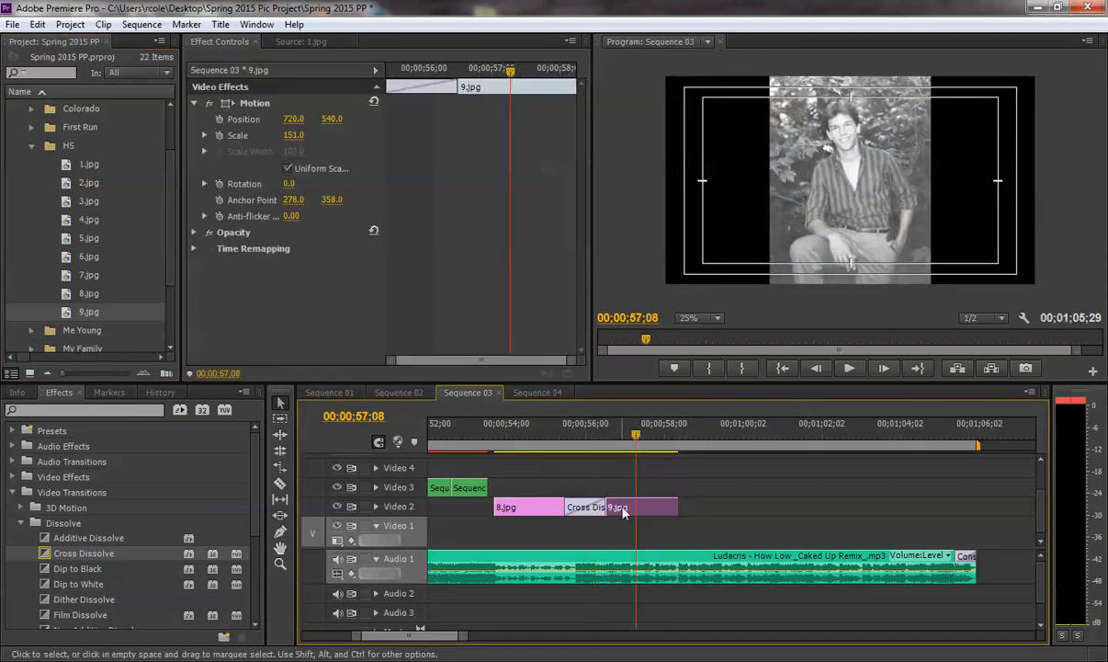
pyautogui.click(220, 135)
pyautogui.click(219, 118)
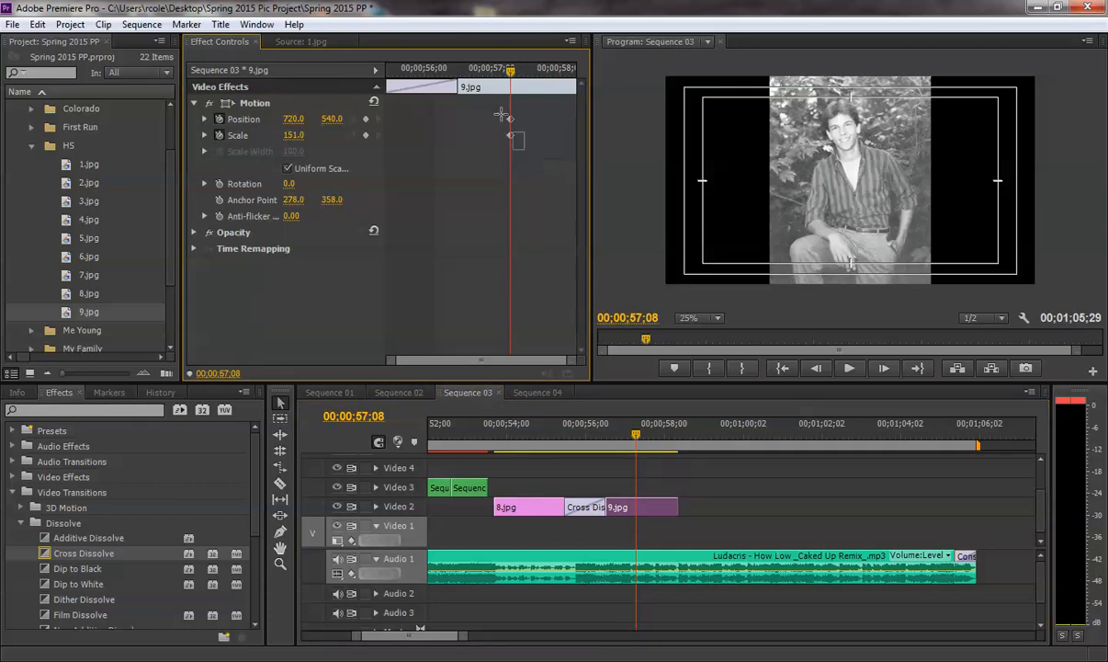
pyautogui.moveTo(501, 115); pyautogui.dragTo(381, 137)
# Add keyframes to 9.jpg with scale 208 and position 720, 609, move them to the clip's end and play the zoom-in.
pyautogui.moveTo(294, 136); pyautogui.dragTo(397, 118)
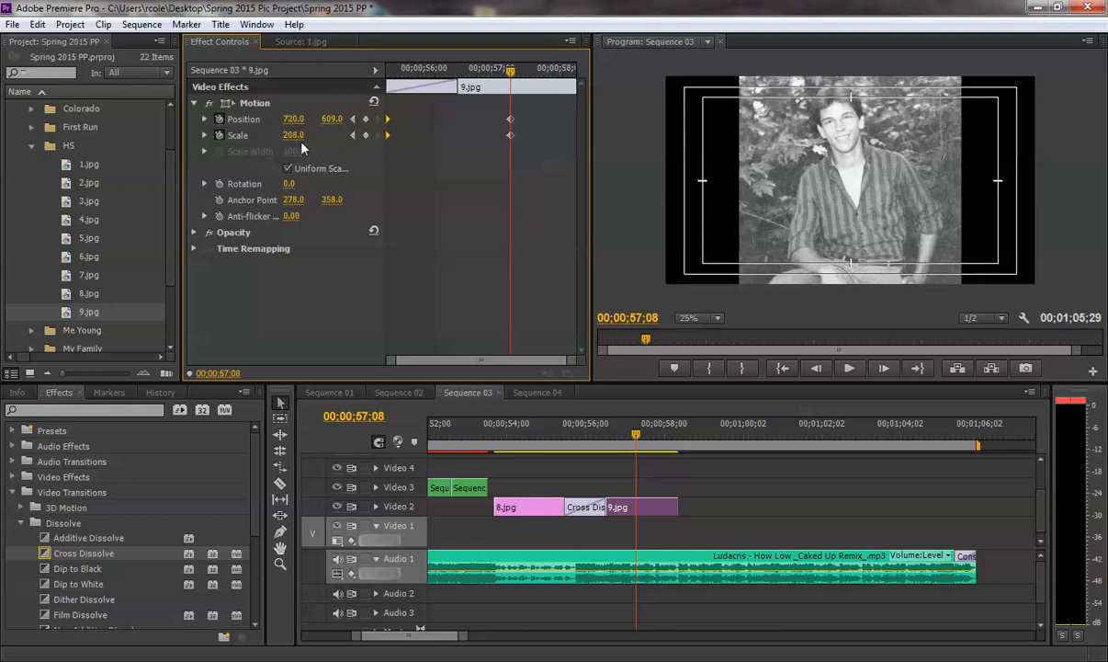
pyautogui.moveTo(489, 106); pyautogui.dragTo(596, 139)
pyautogui.click(547, 434)
pyautogui.press('space')
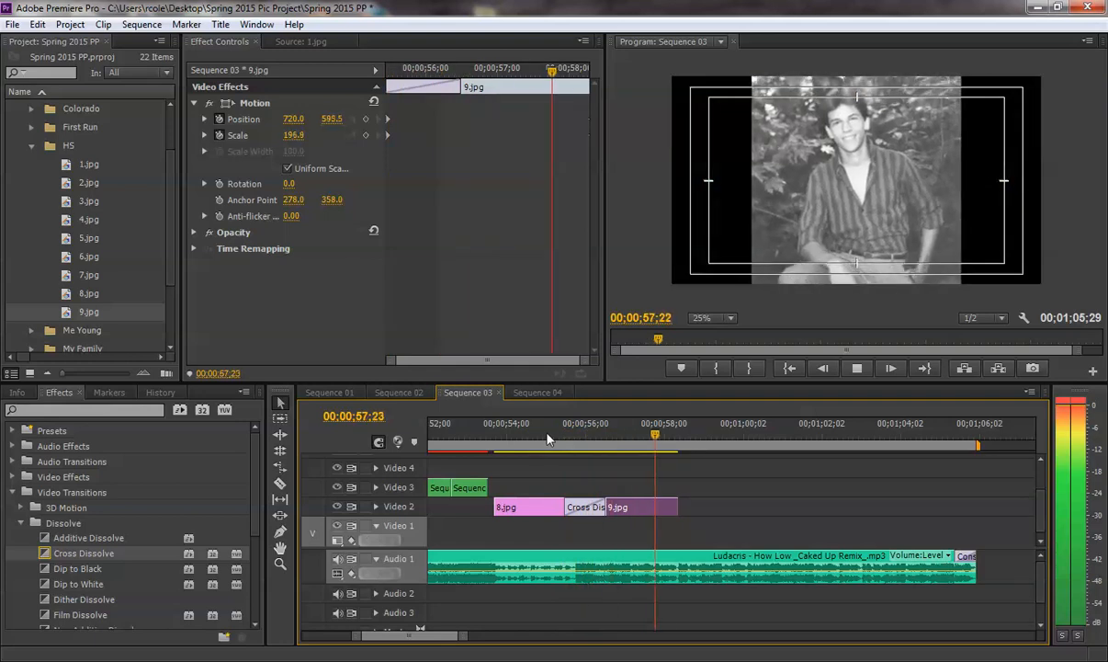
pyautogui.press('space')
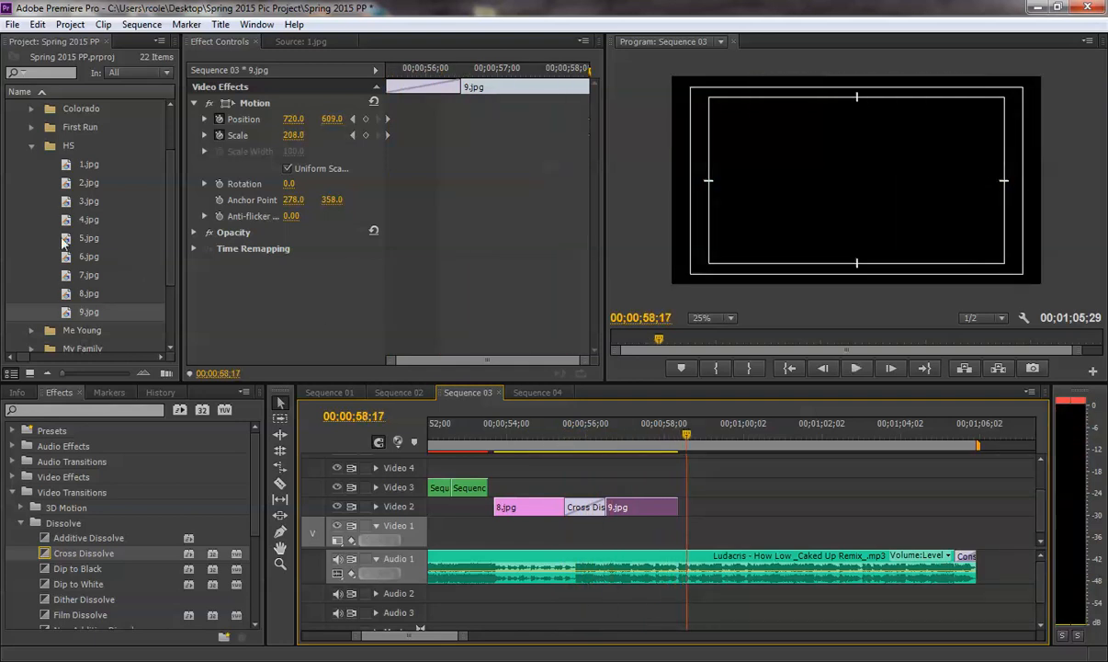
# Collapse the HS bin, expand the CCFL and Disney bin and place its 1.jpg on Video 2 directly after 9.jpg.
pyautogui.click(31, 147)
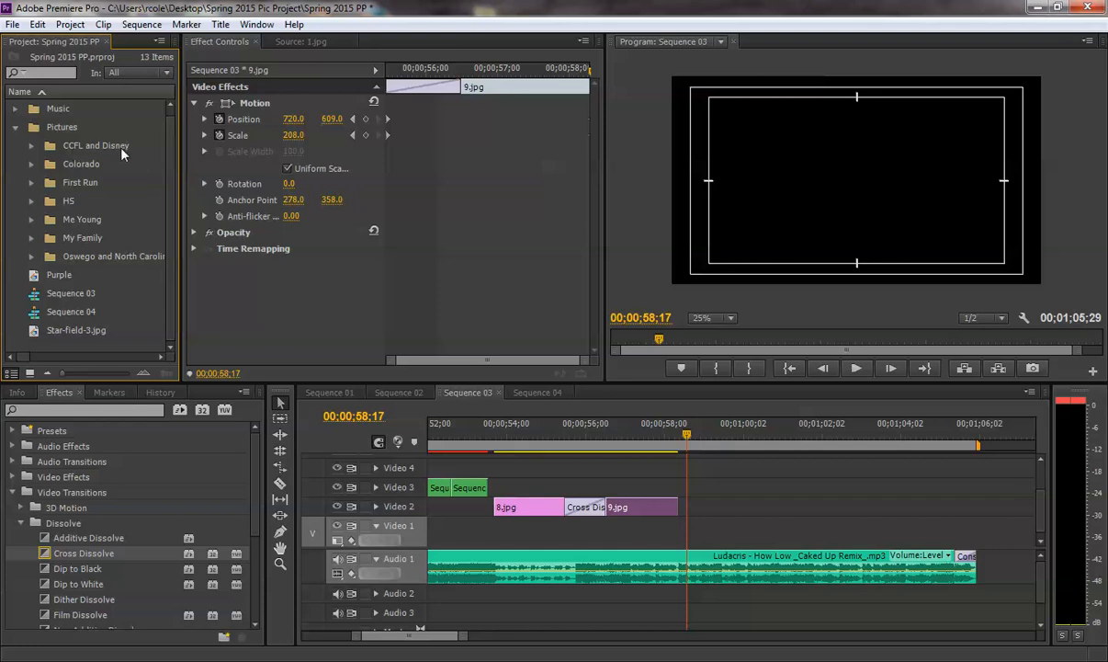
pyautogui.click(31, 145)
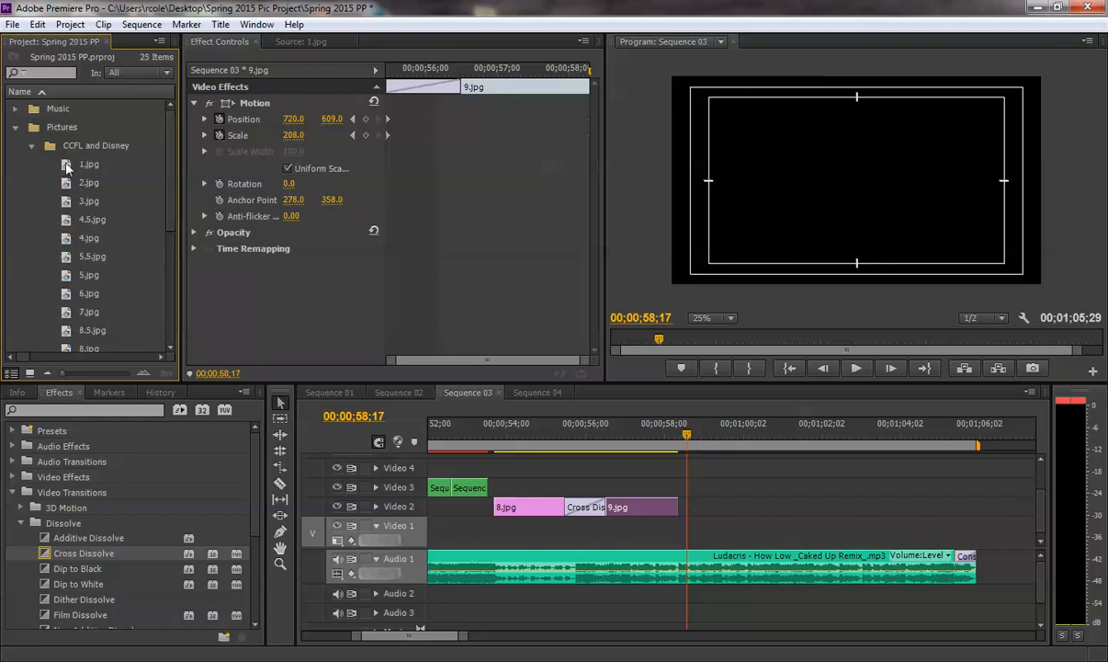
pyautogui.moveTo(69, 170); pyautogui.dragTo(710, 513)
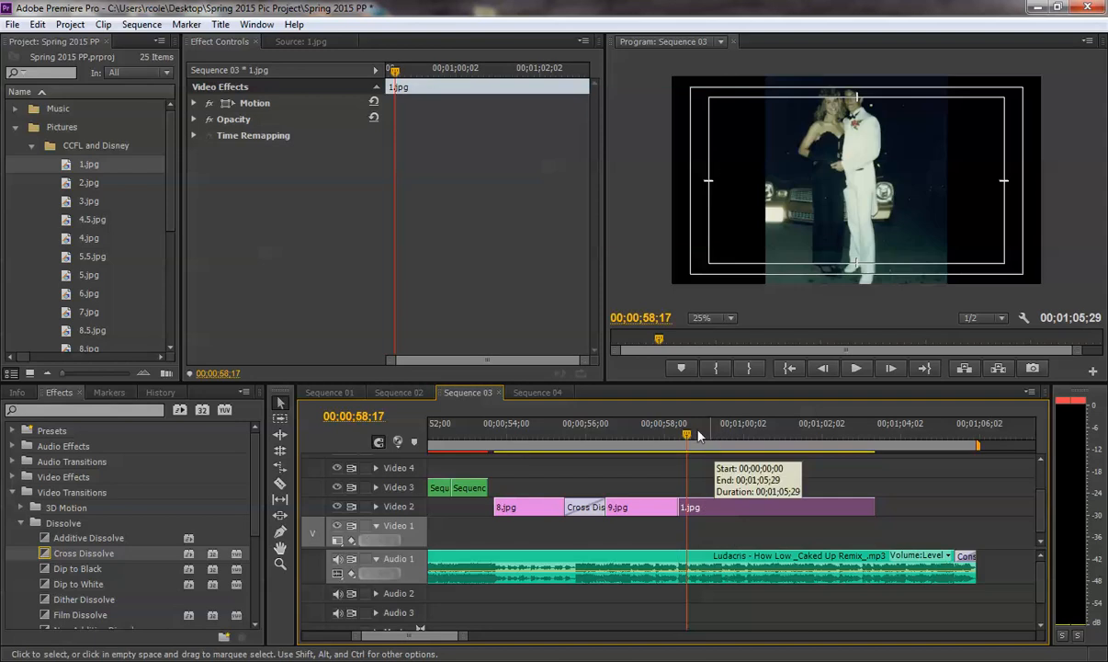
# View 1.jpg at 00;00;58;13 and set its Motion scale to 143 and position to 720, 790.
pyautogui.click(676, 432)
pyautogui.click(681, 432)
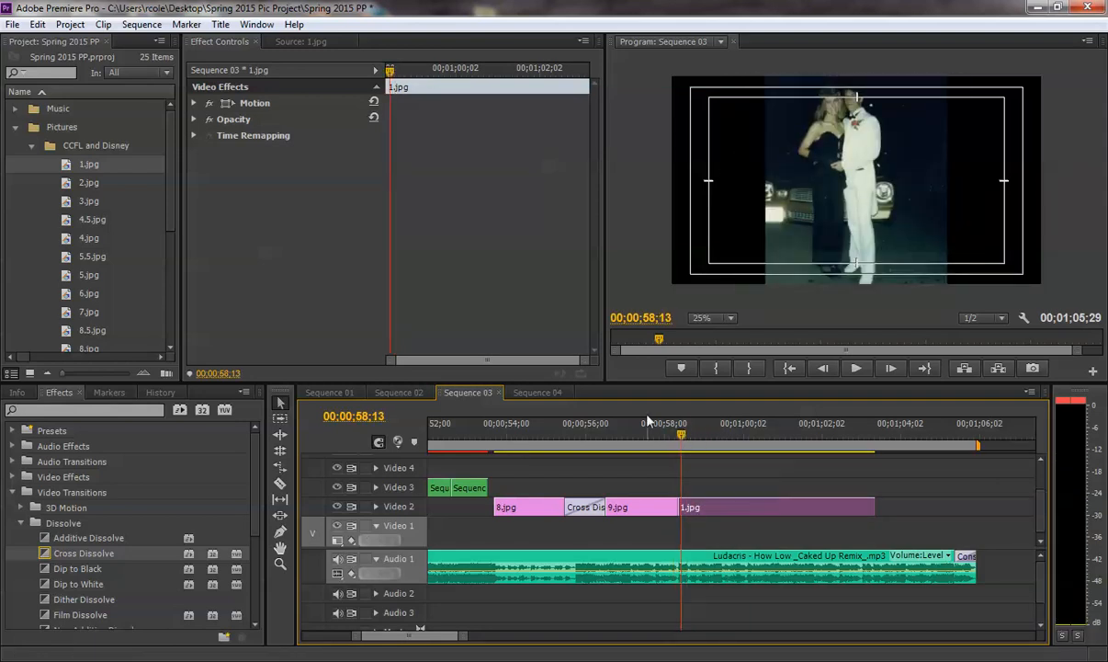
pyautogui.click(196, 104)
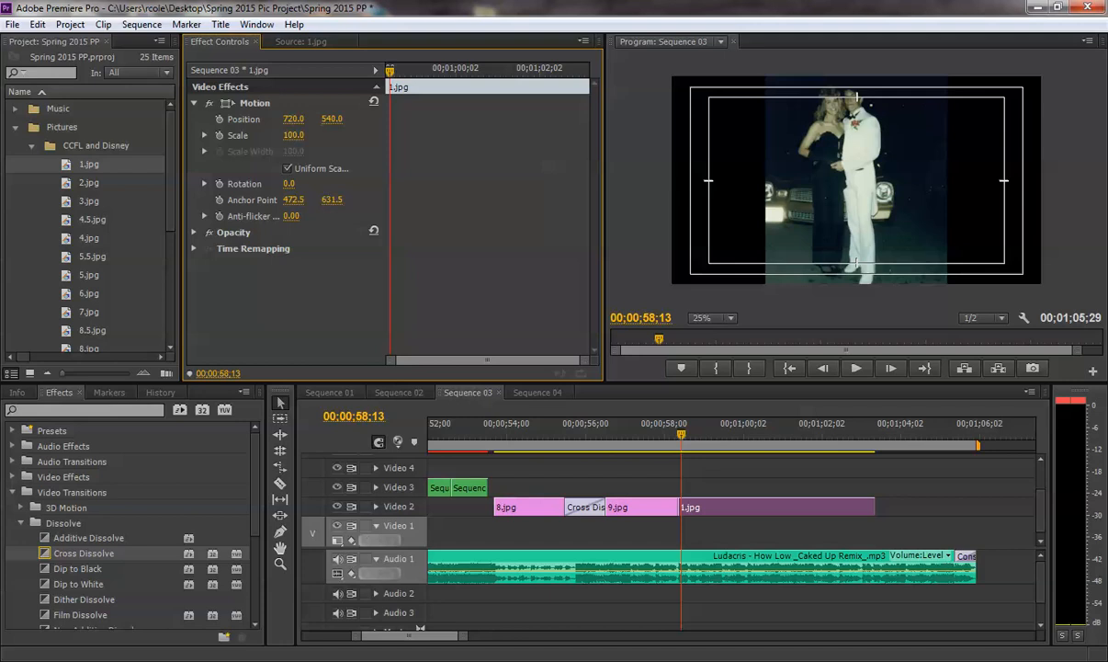
pyautogui.moveTo(293, 136); pyautogui.dragTo(466, 122)
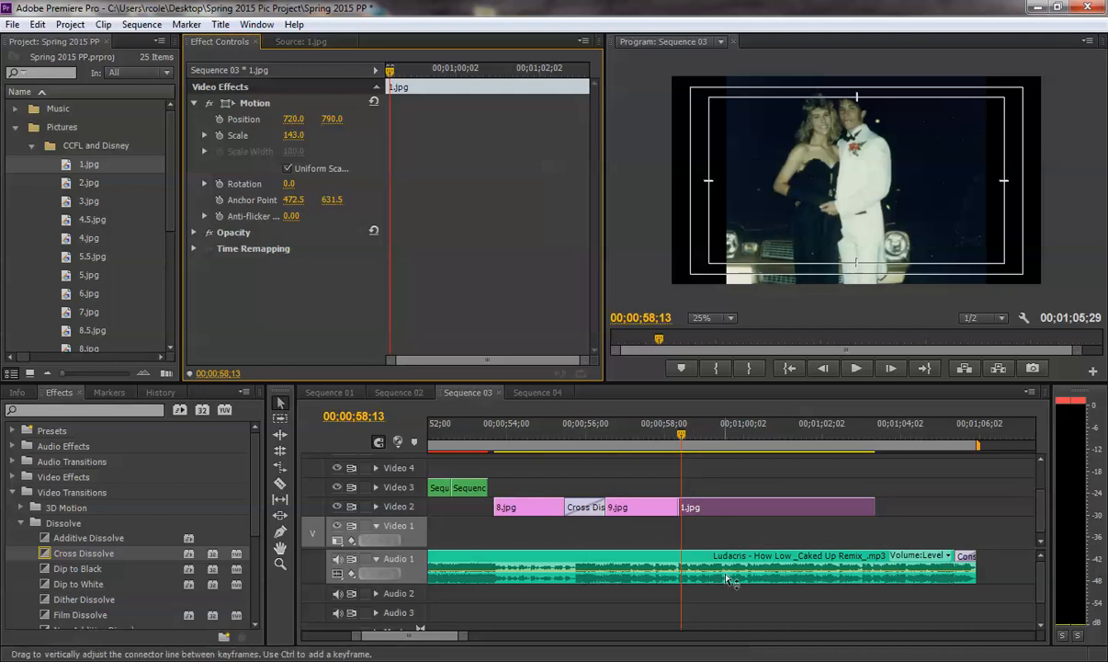
# Play the music to find the cut point, trim the end of 1.jpg to 00;01;01;00 and play the result.
pyautogui.click(662, 434)
pyautogui.press('space')
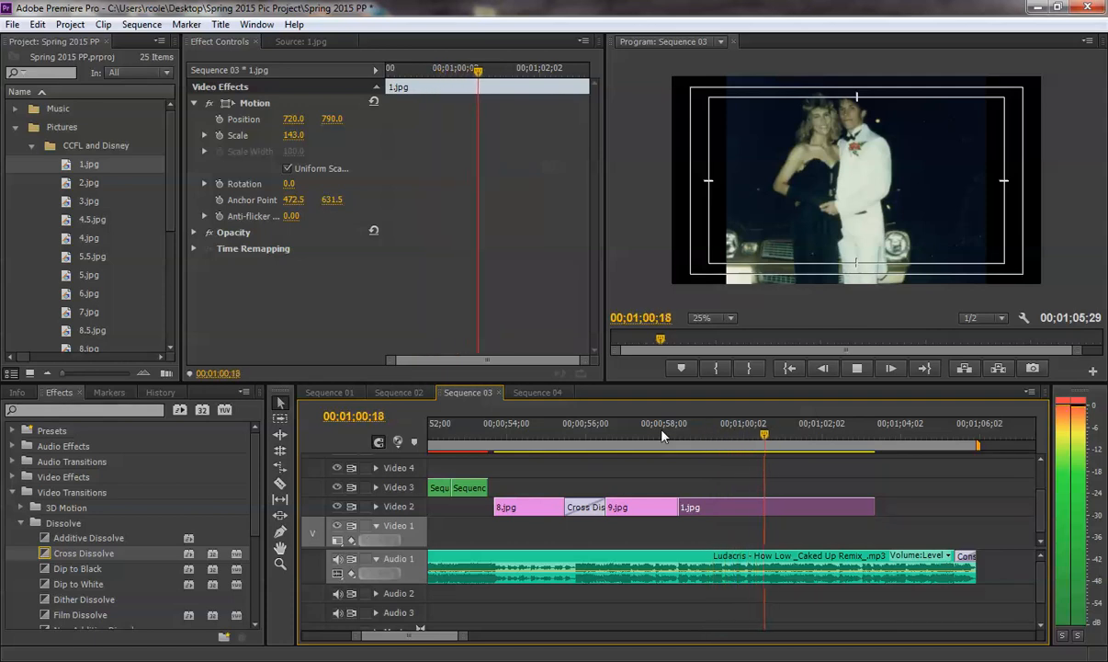
pyautogui.press('space')
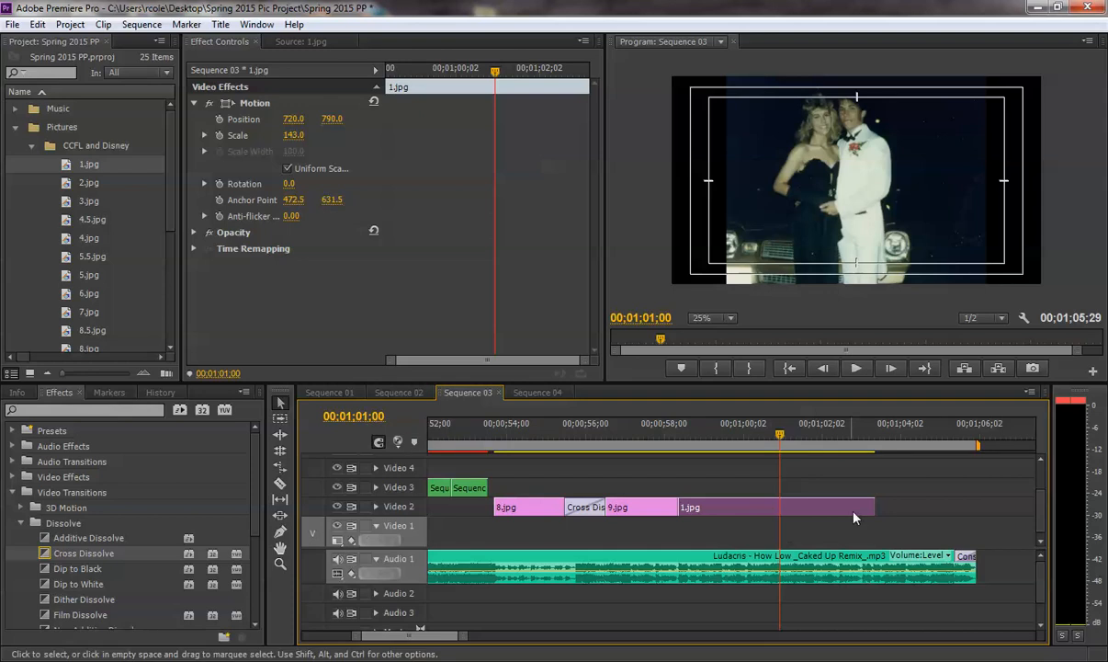
pyautogui.moveTo(871, 505); pyautogui.dragTo(776, 500)
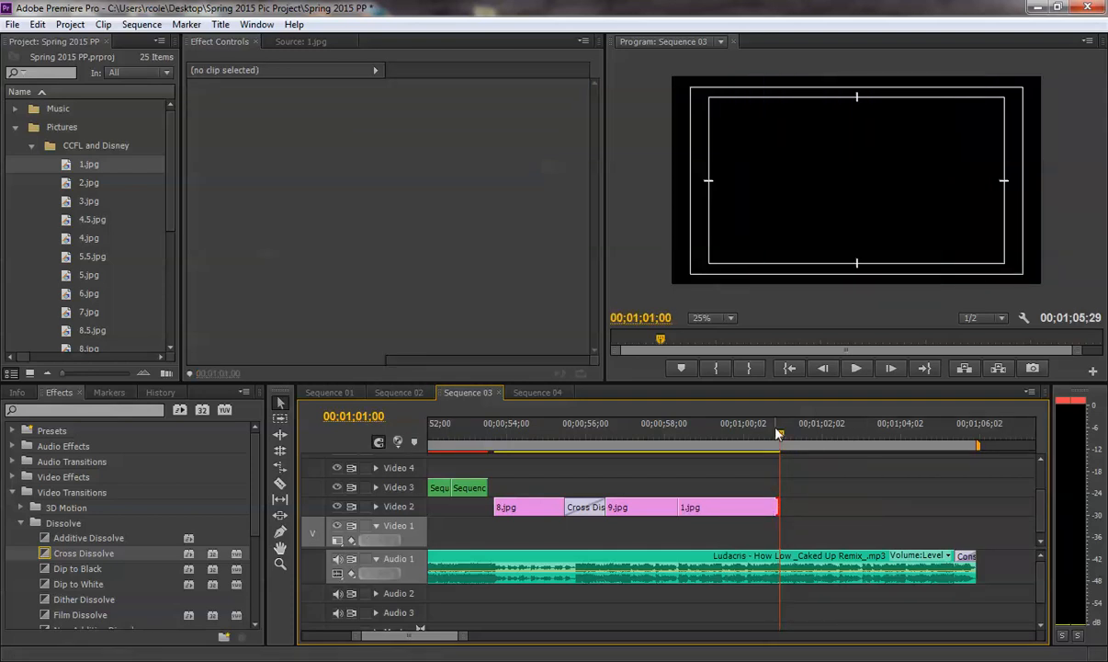
pyautogui.moveTo(780, 434); pyautogui.dragTo(676, 435)
pyautogui.press('space')
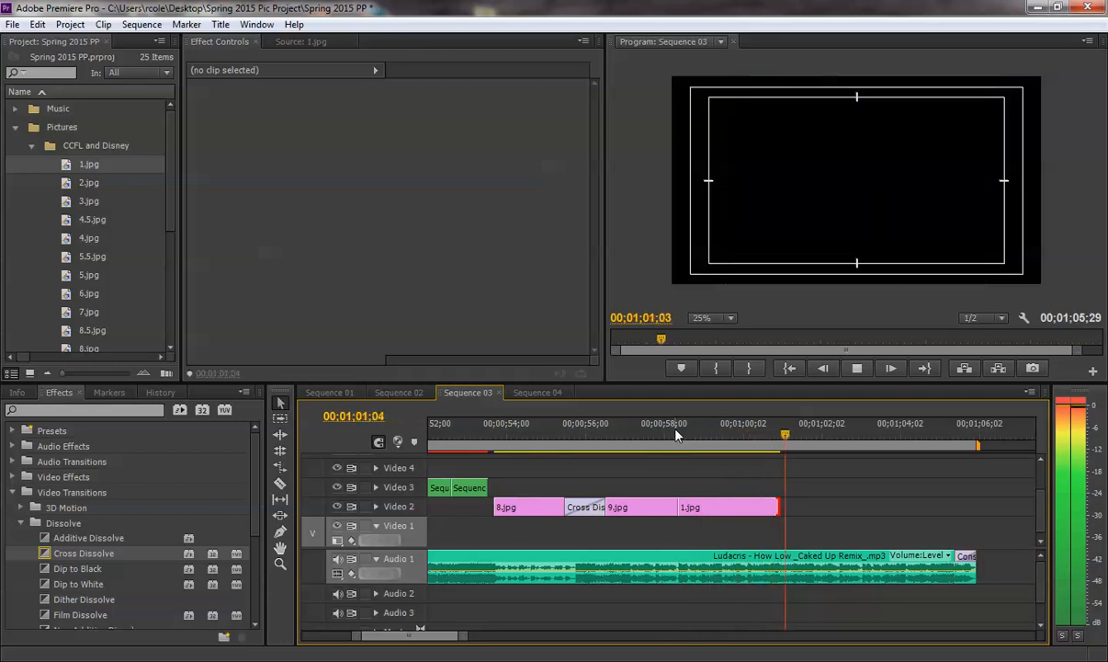
pyautogui.moveTo(677, 435); pyautogui.dragTo(778, 435)
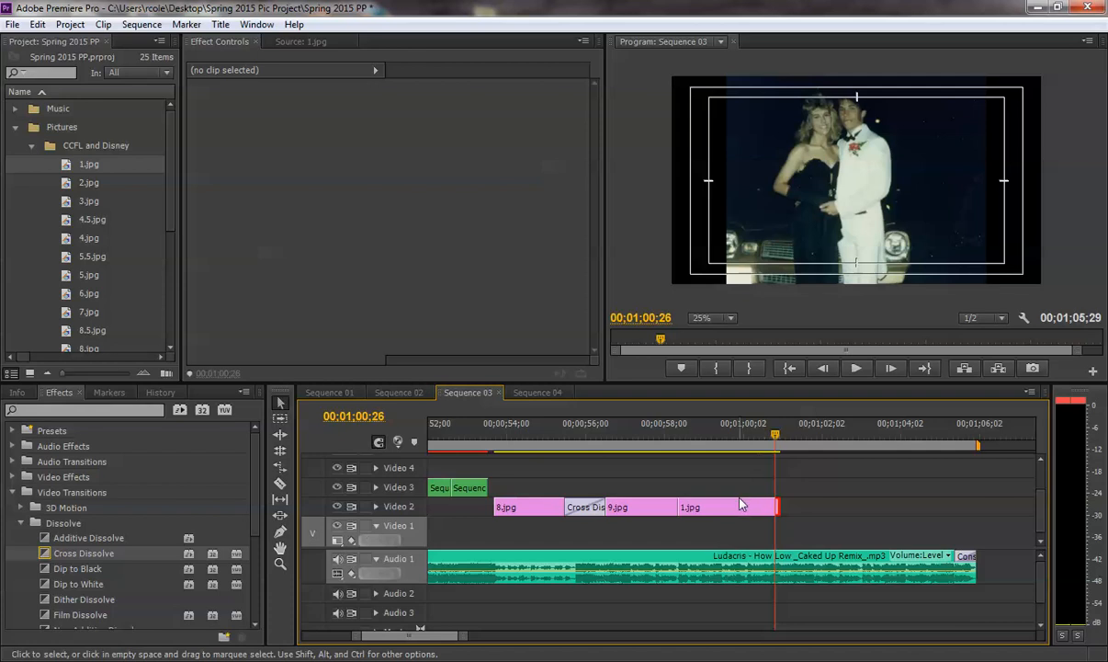
# Place 2.jpg from the CCFL and Disney bin on Video 2 directly after 1.jpg and play across the cut.
pyautogui.click(736, 512)
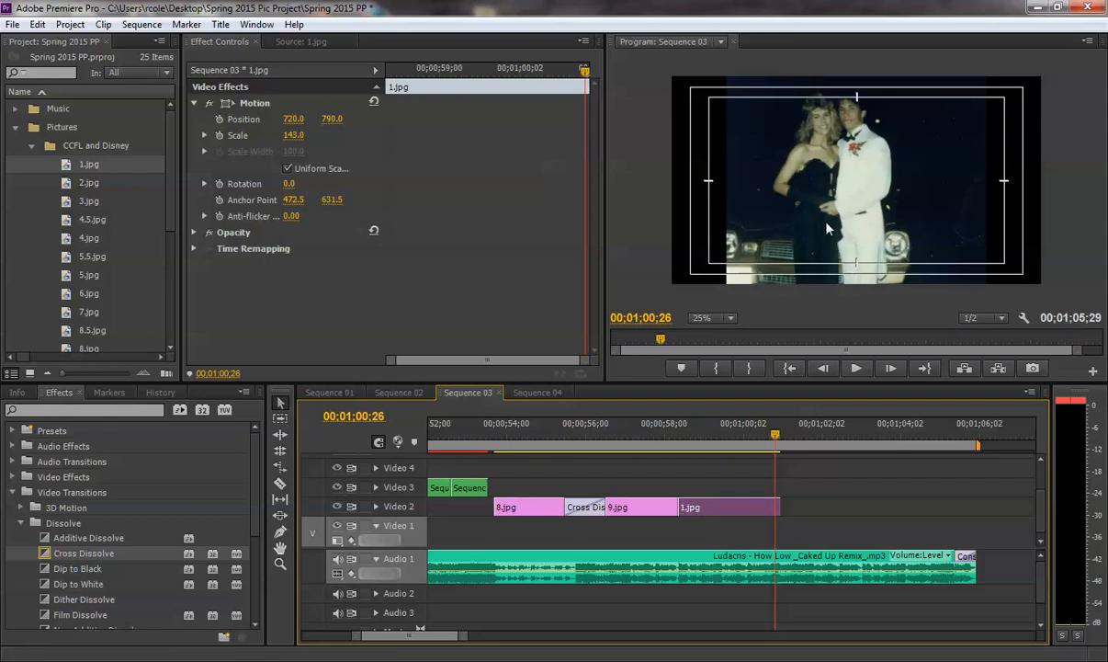
pyautogui.moveTo(64, 184); pyautogui.dragTo(795, 496)
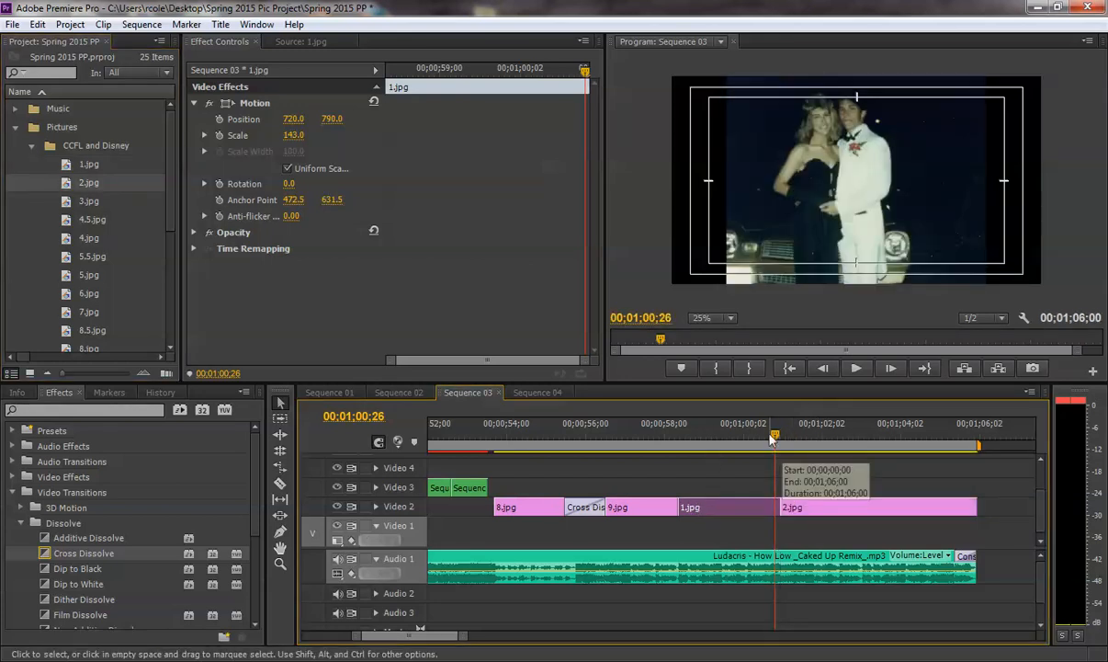
pyautogui.press('space')
pyautogui.press('space')
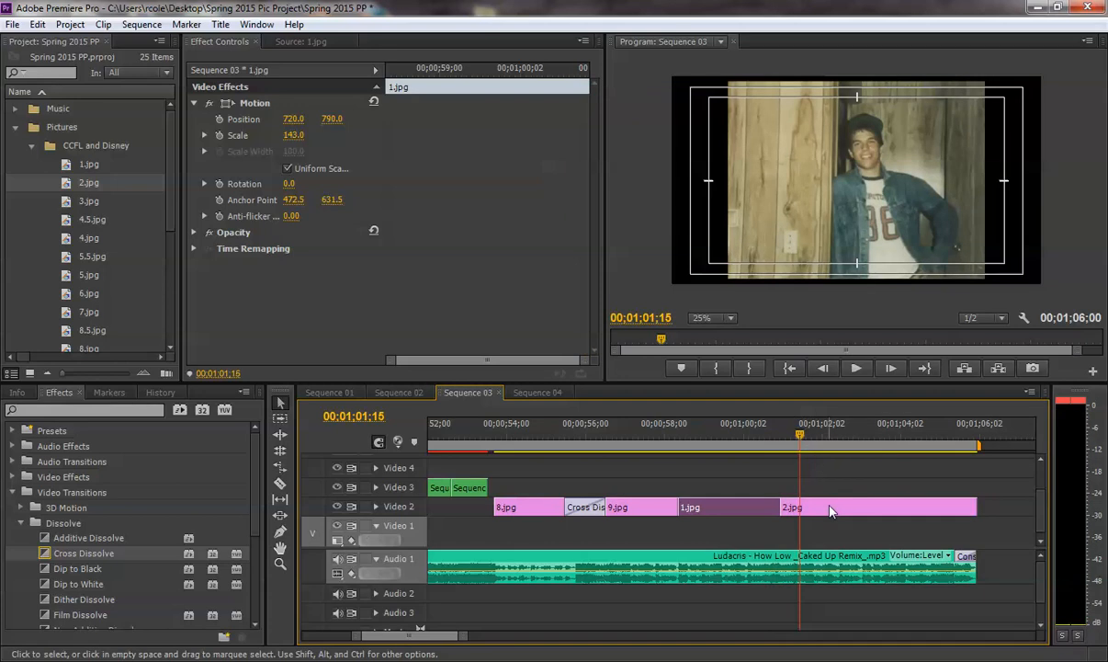
# Set the Motion scale of 2.jpg to 138 and its position to 720, 512, and compare it with 1.jpg.
pyautogui.click(830, 511)
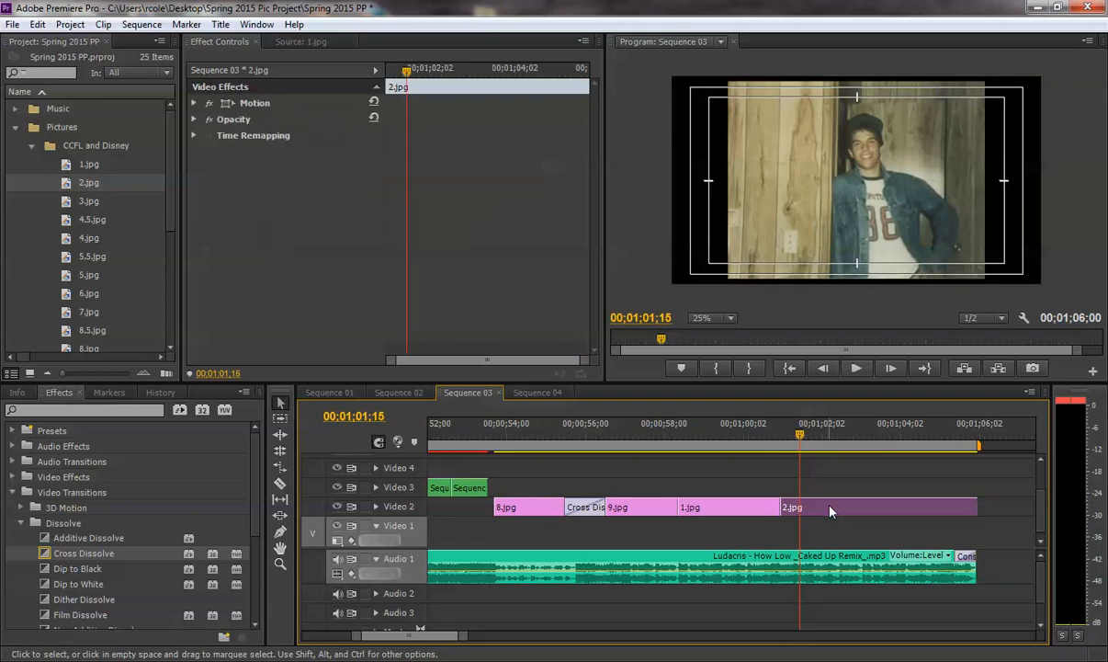
pyautogui.click(194, 103)
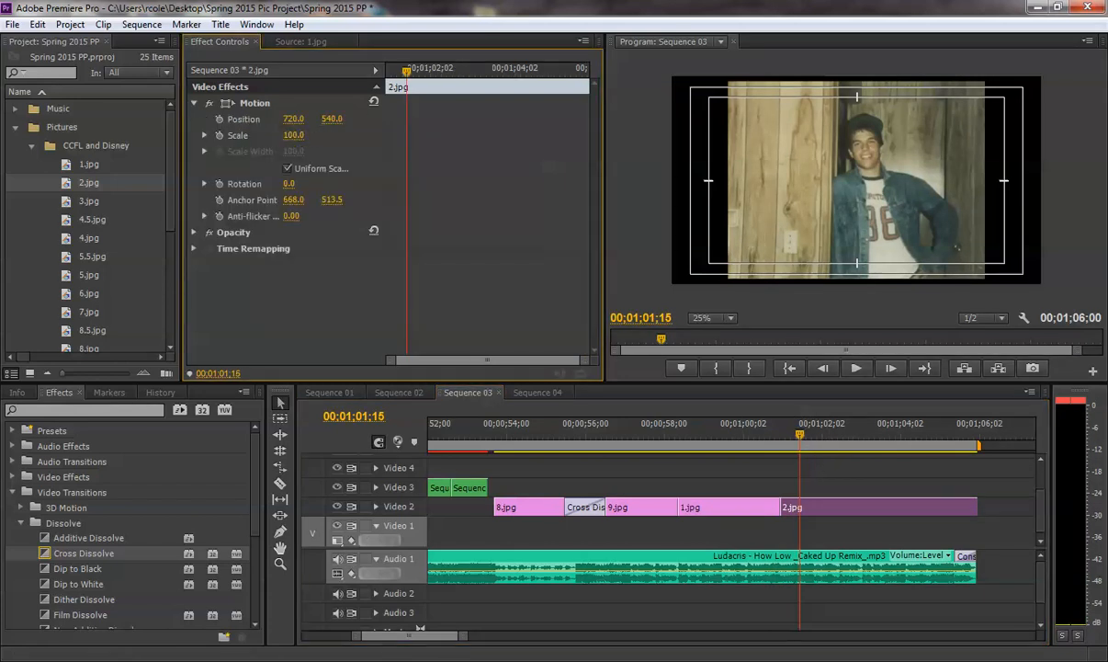
pyautogui.moveTo(294, 135)
pyautogui.mouseDown()
pyautogui.moveTo(312, 121)
pyautogui.moveTo(298, 120)
pyautogui.mouseUp()
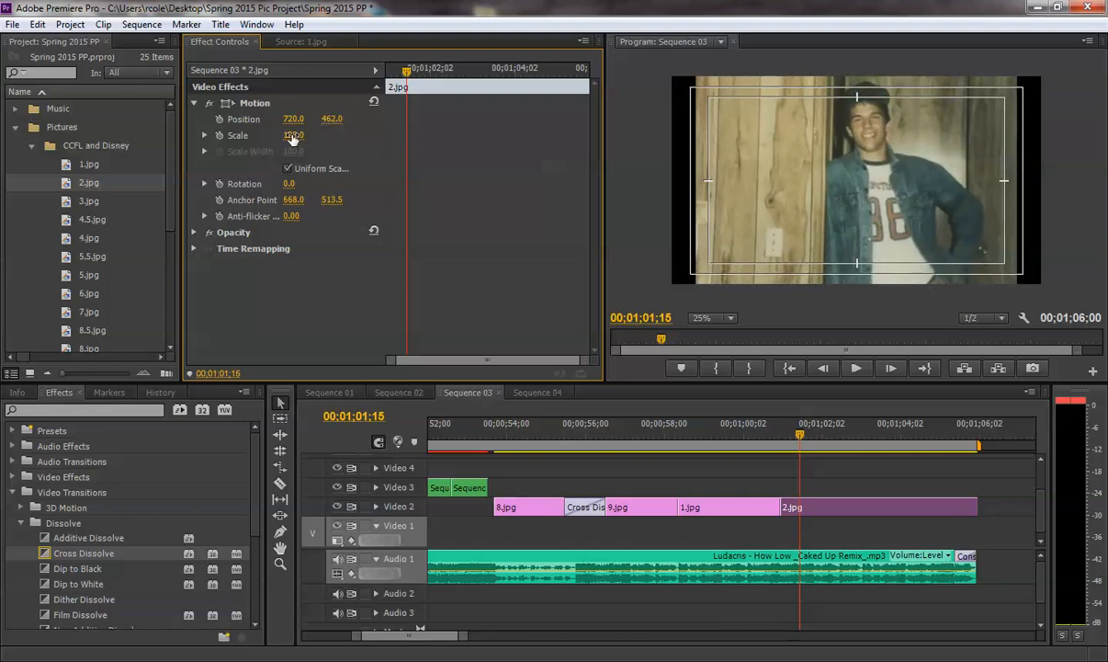
pyautogui.moveTo(293, 135); pyautogui.dragTo(355, 121)
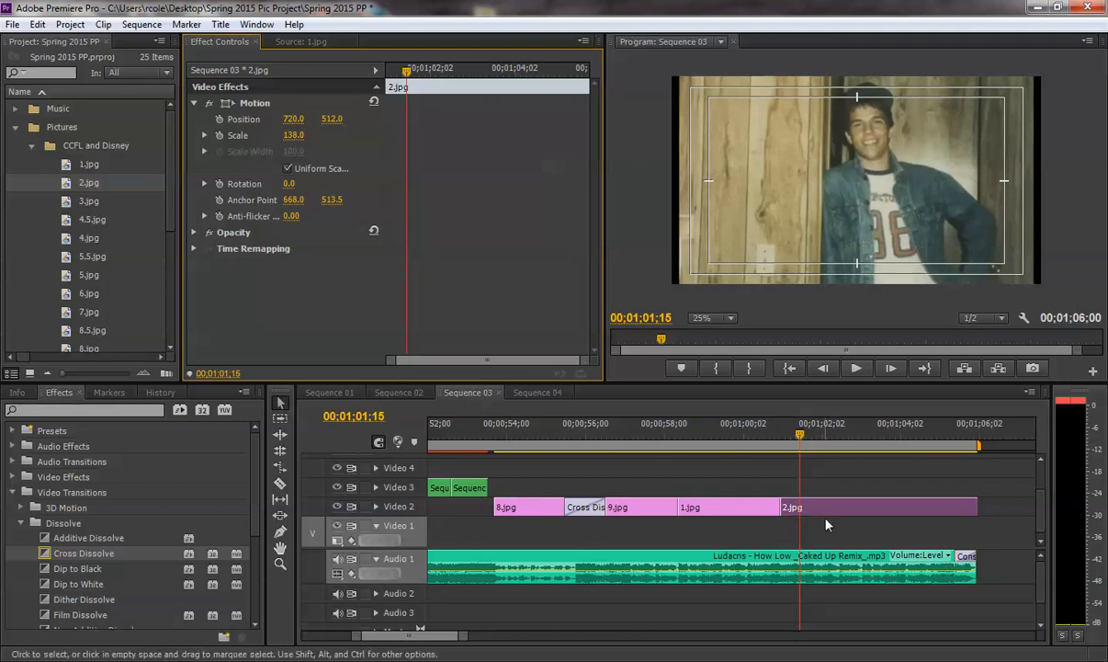
pyautogui.click(734, 436)
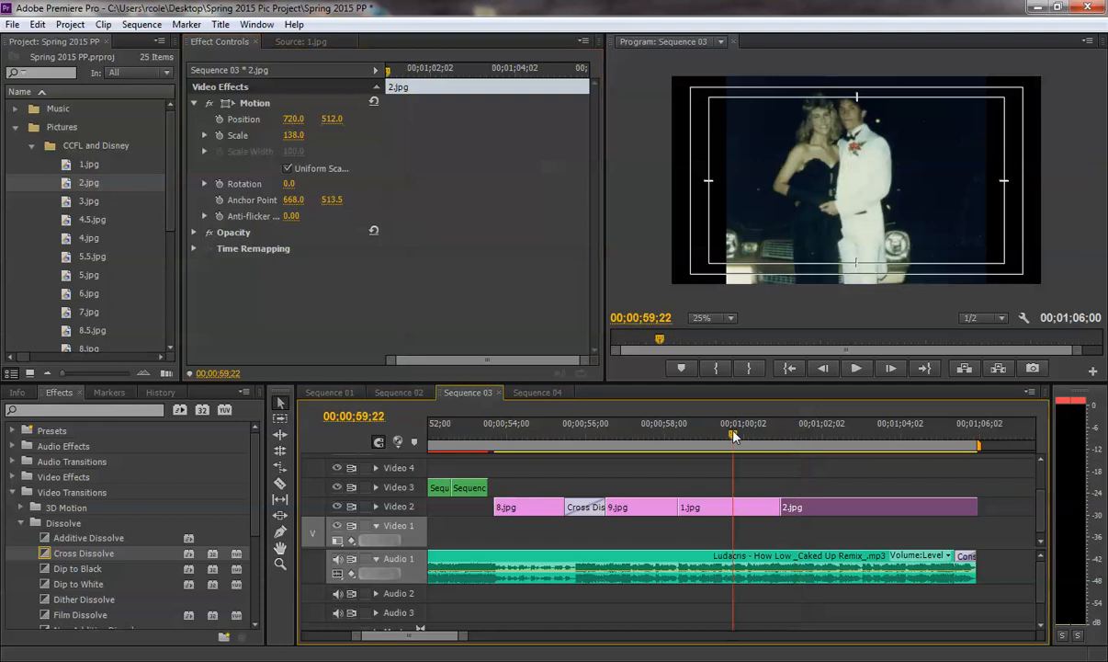
pyautogui.click(823, 435)
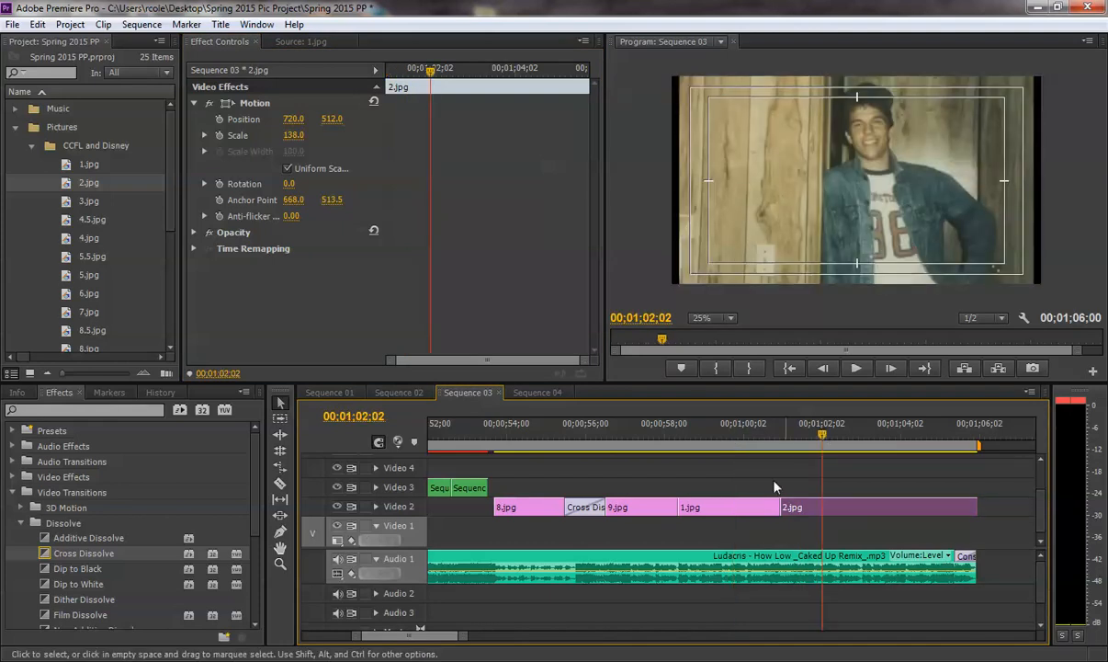
# Add a Cross Dissolve between 1.jpg and 2.jpg on Video 2 and play through it.
pyautogui.moveTo(51, 553); pyautogui.dragTo(775, 509)
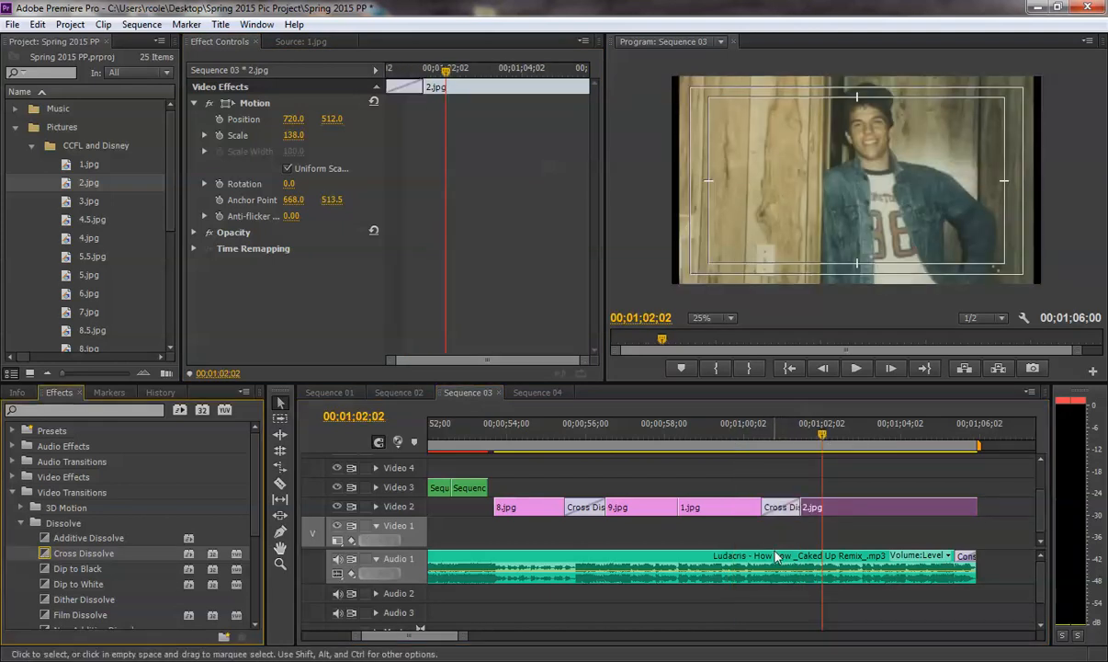
pyautogui.click(750, 438)
pyautogui.press('space')
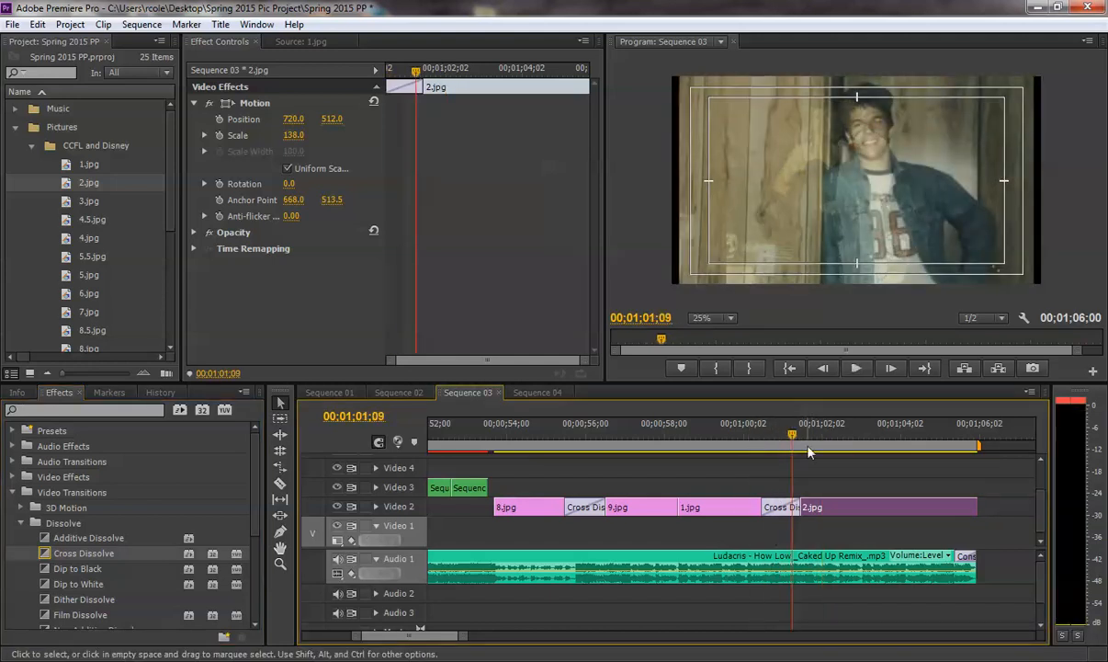
# Find the beat near the end of the new Cross Dissolve and trim the transition's end to 00;01;01;10.
pyautogui.moveTo(464, 636); pyautogui.dragTo(422, 634)
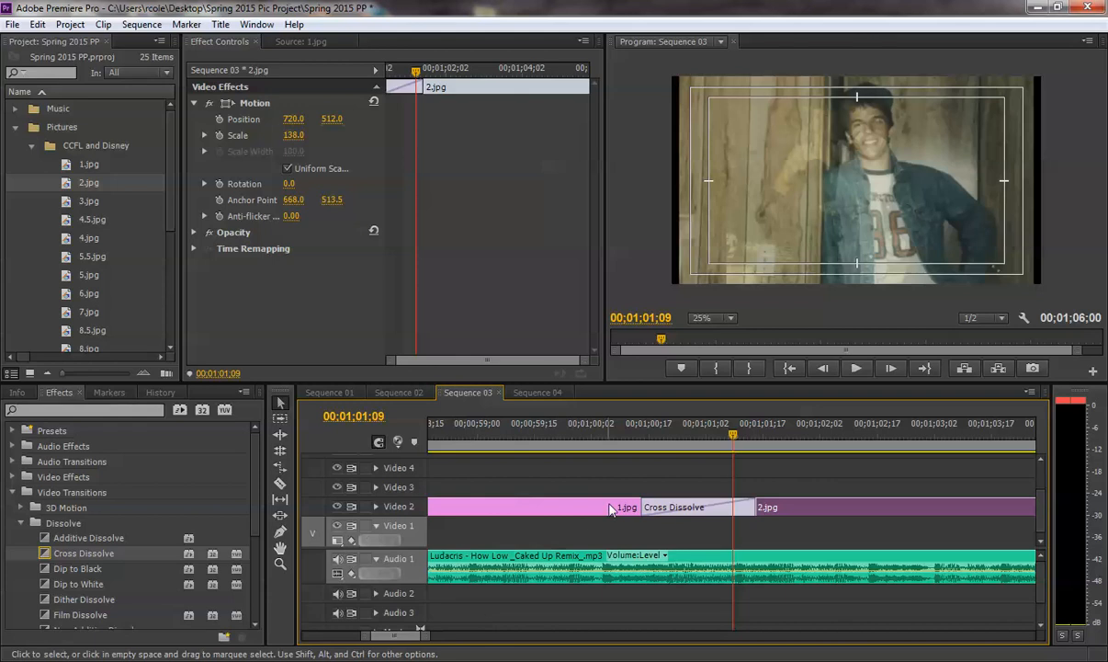
pyautogui.click(603, 436)
pyautogui.press('space')
pyautogui.press('space')
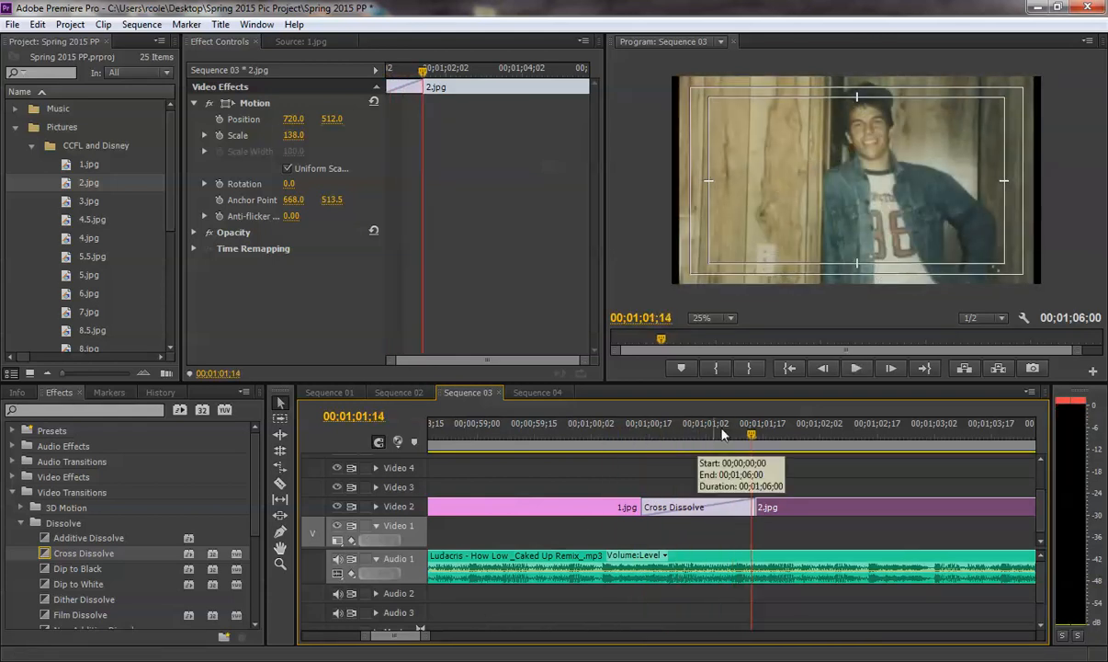
pyautogui.moveTo(614, 424); pyautogui.dragTo(736, 424)
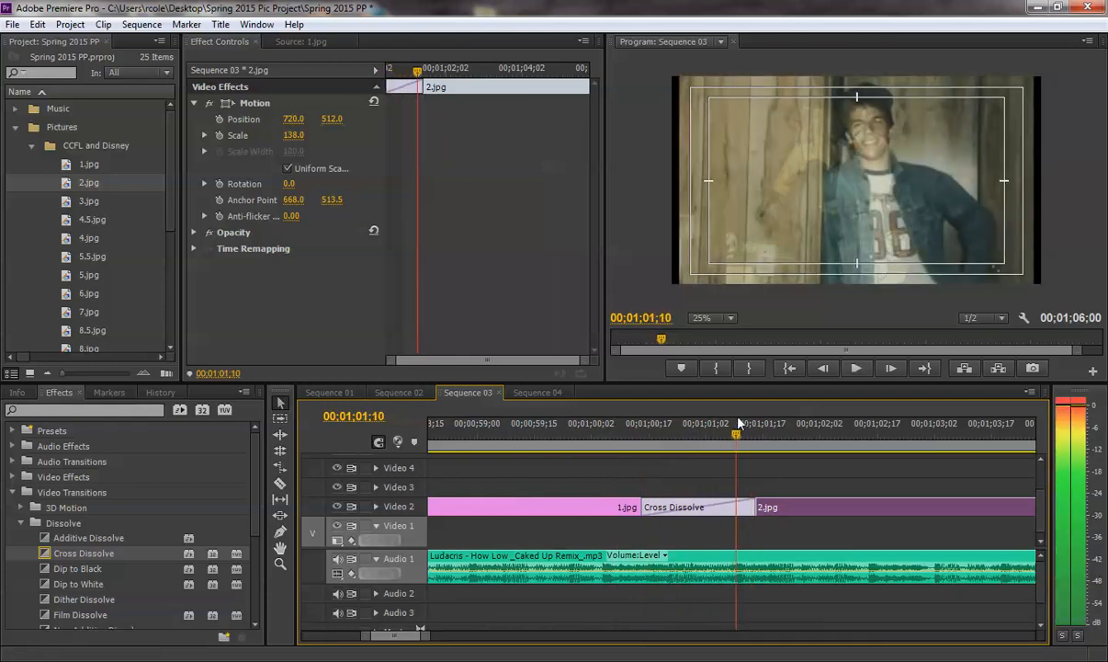
pyautogui.moveTo(753, 507); pyautogui.dragTo(736, 505)
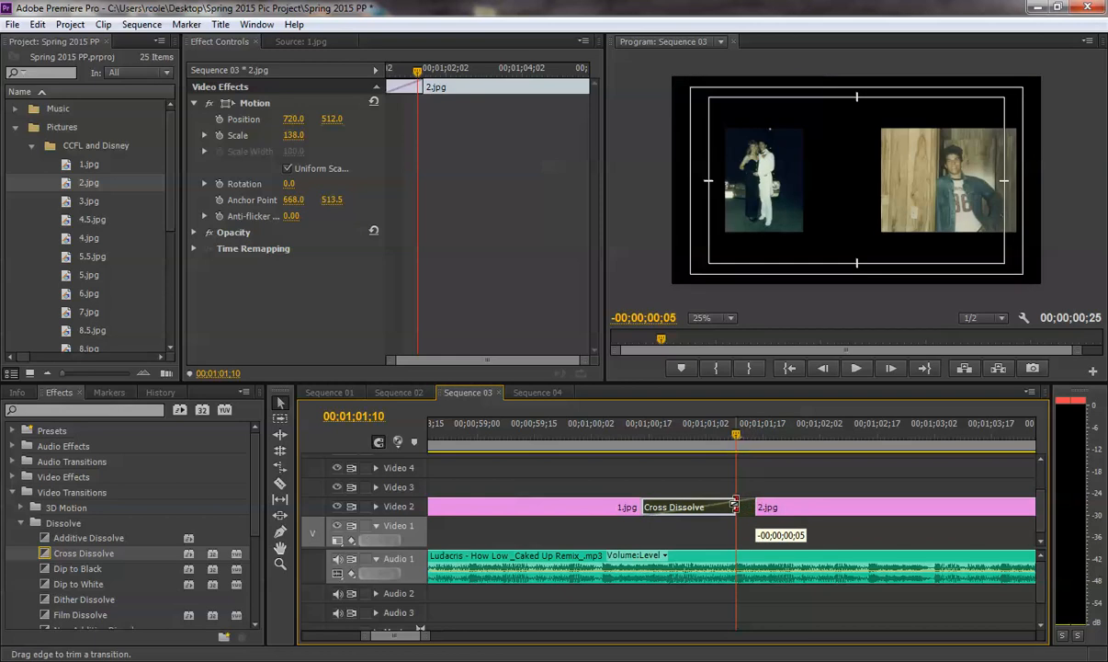
# Play the Cross Dissolve between 1.jpg and 2.jpg and trim its start to 00;01;00;17.
pyautogui.click(562, 433)
pyautogui.press('space')
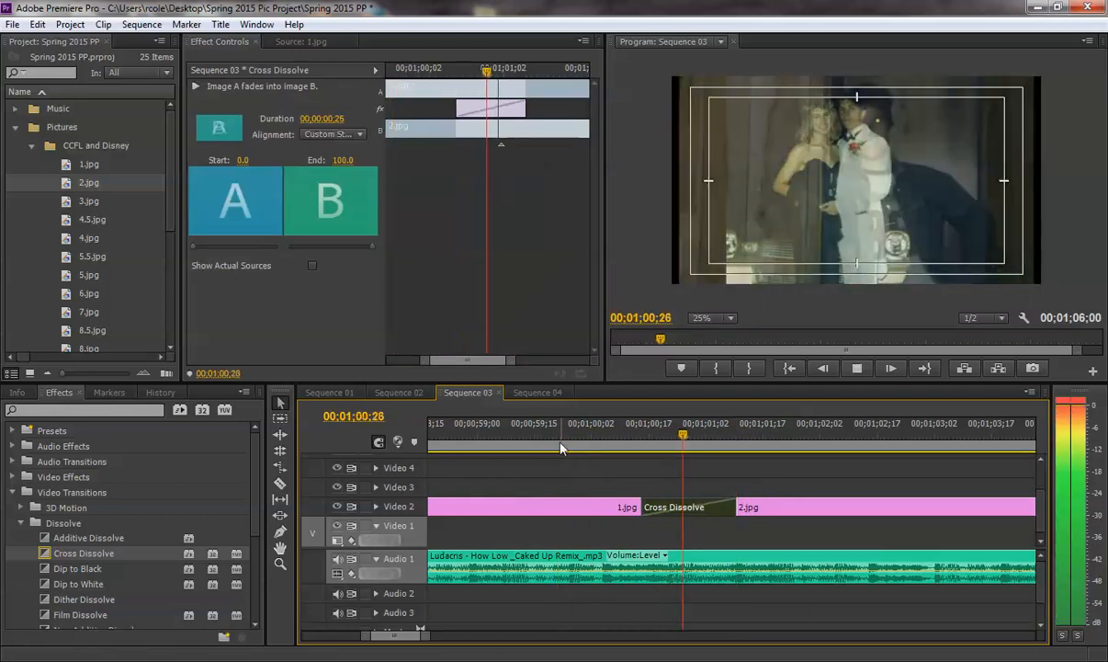
pyautogui.press('space')
pyautogui.moveTo(603, 434); pyautogui.dragTo(664, 436)
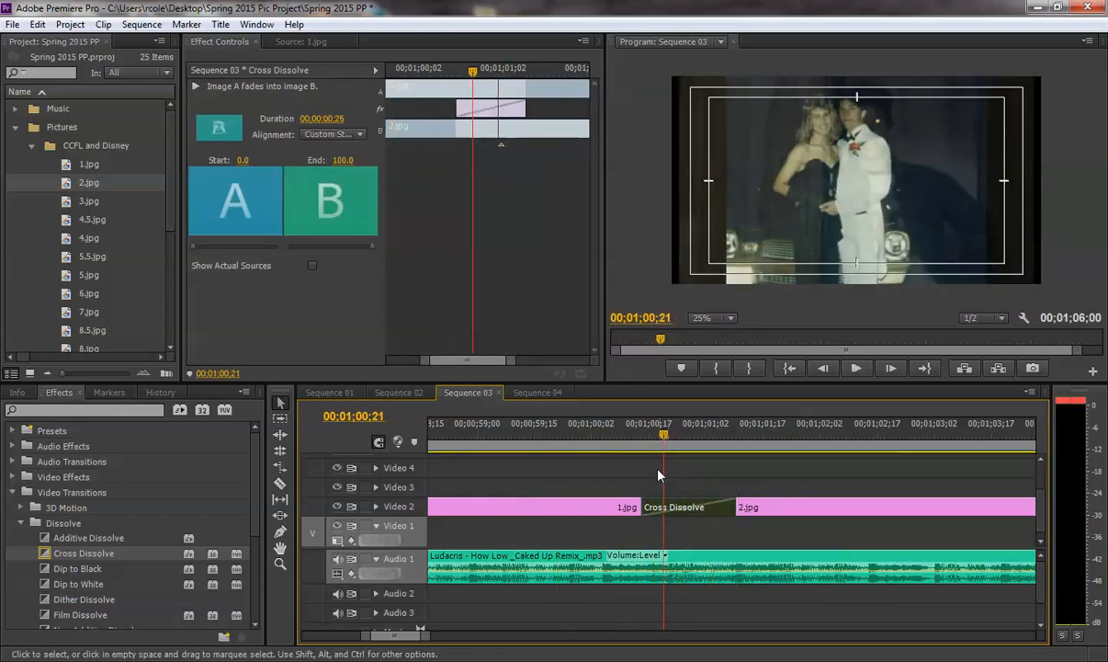
pyautogui.click(649, 434)
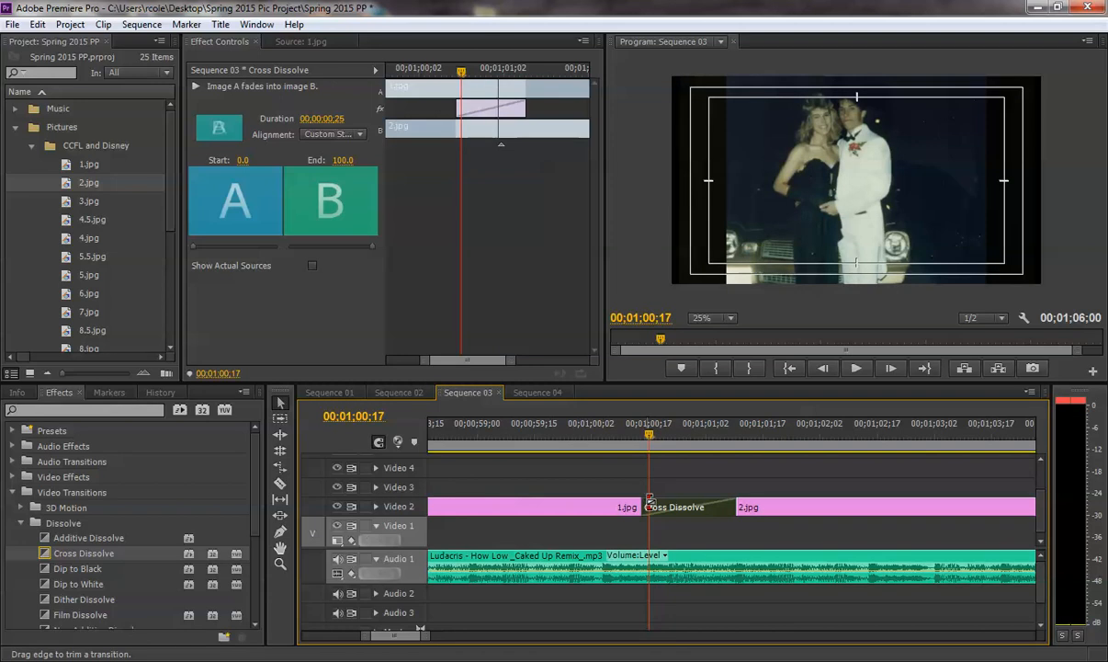
pyautogui.moveTo(650, 503); pyautogui.dragTo(655, 505)
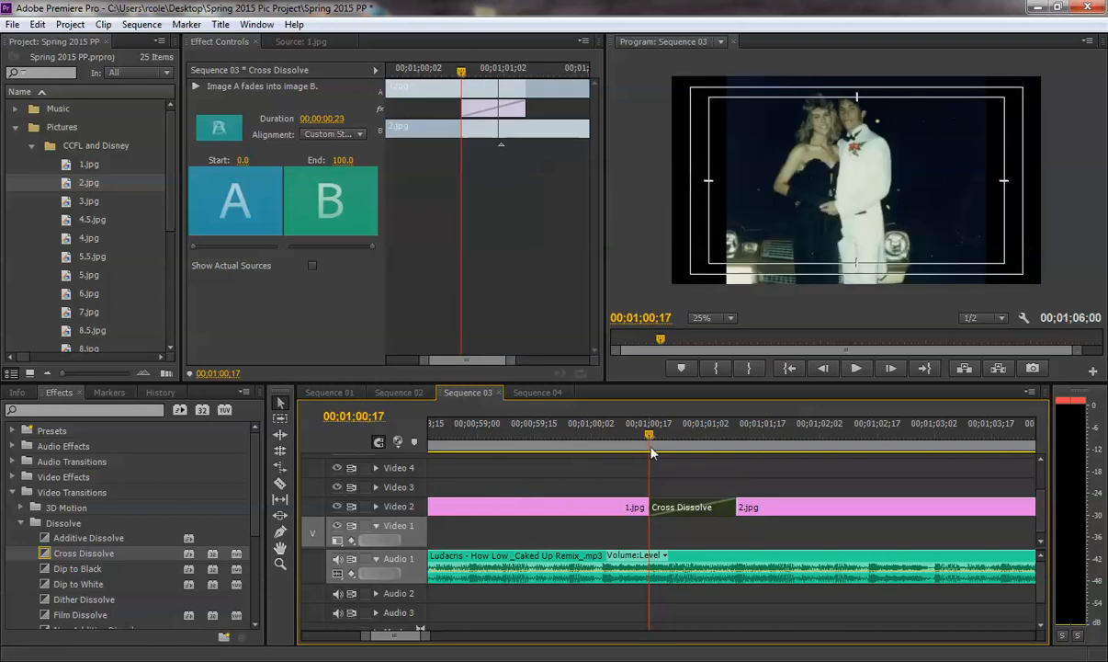
# Trim the end of the Cross Dissolve between 1.jpg and 2.jpg to 00;01;01;07 and play the result.
pyautogui.moveTo(652, 436); pyautogui.dragTo(726, 434)
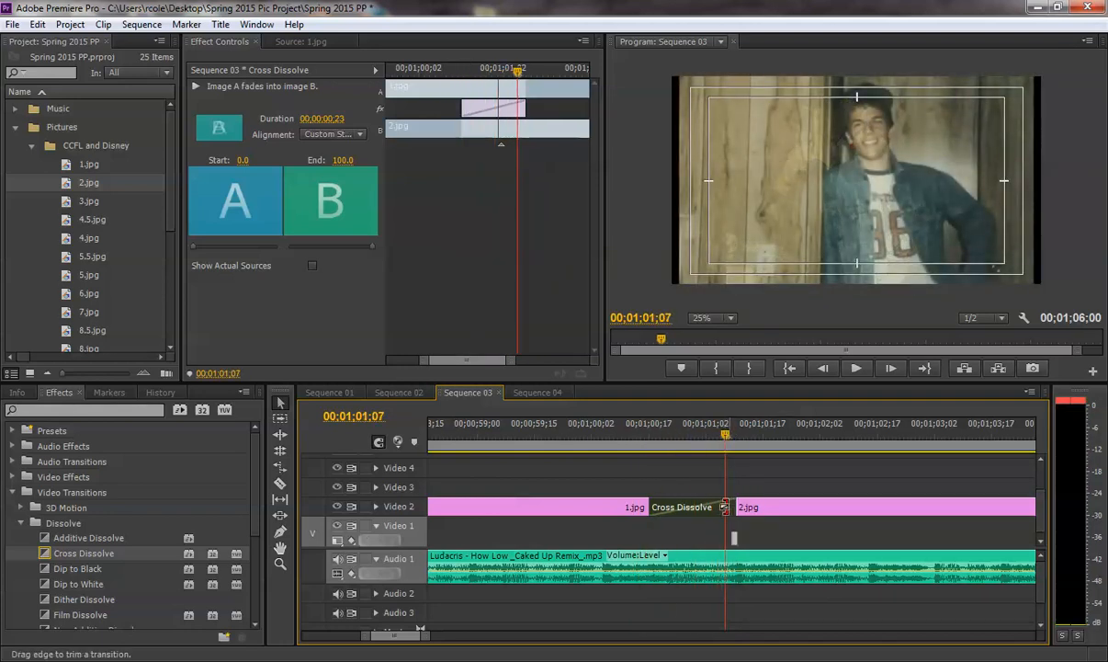
pyautogui.moveTo(725, 507); pyautogui.dragTo(721, 506)
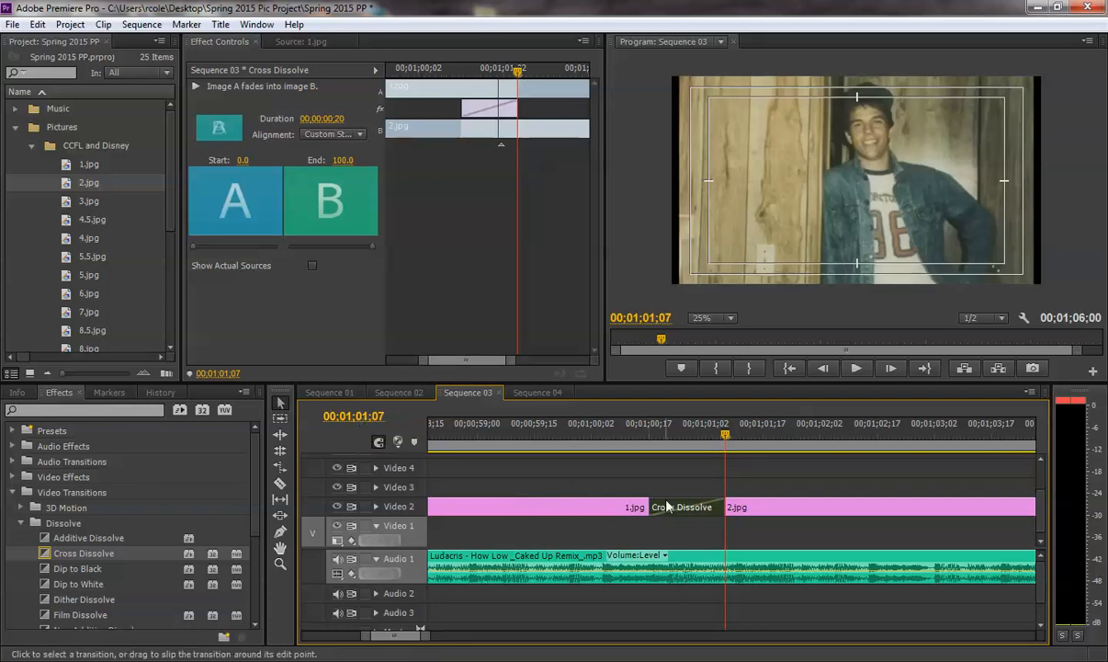
pyautogui.click(588, 432)
pyautogui.press('space')
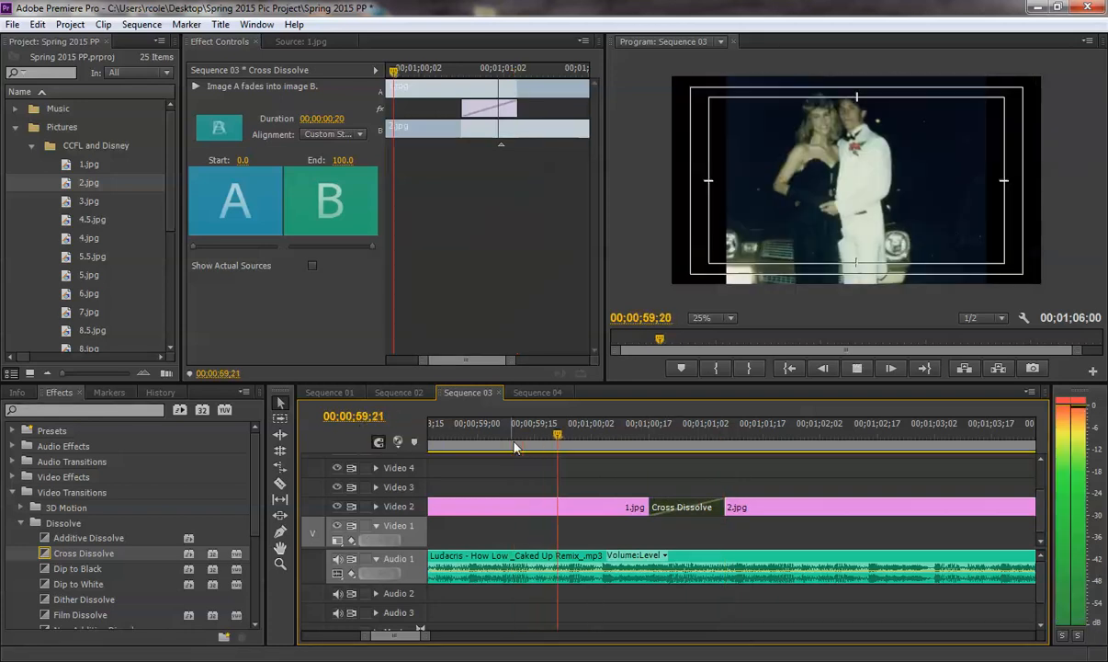
pyautogui.press('space')
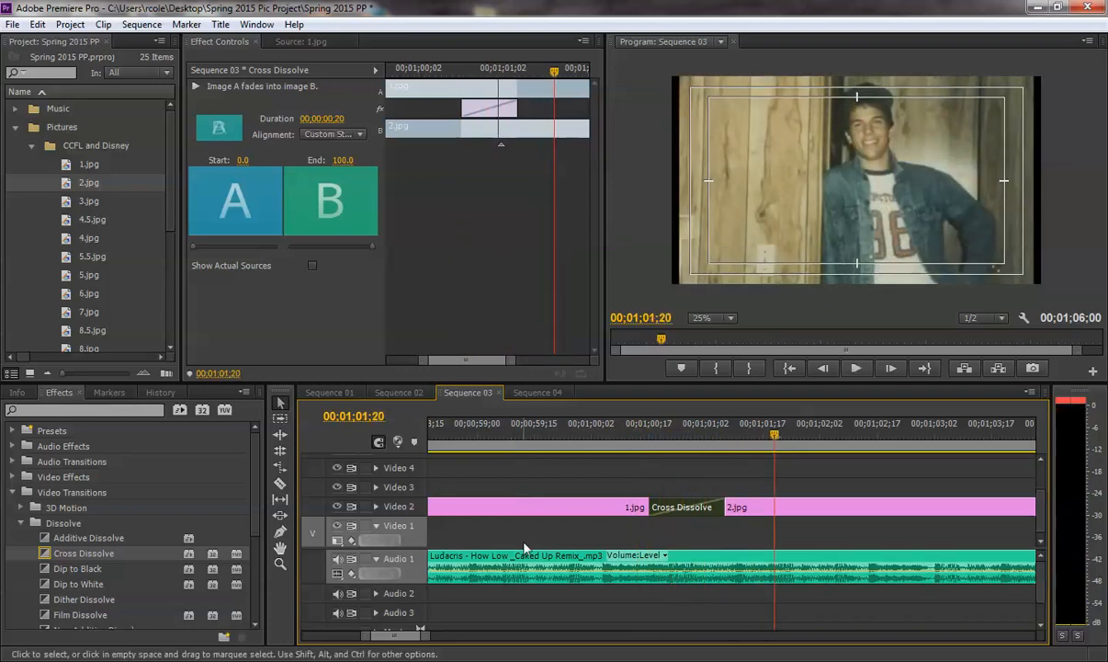
# Turn on Position and Scale keyframing for 1.jpg on Video 2 and move the first keyframes to the clip's start.
pyautogui.moveTo(428, 634); pyautogui.dragTo(487, 634)
pyautogui.click(674, 435)
pyautogui.click(624, 437)
pyautogui.press('space')
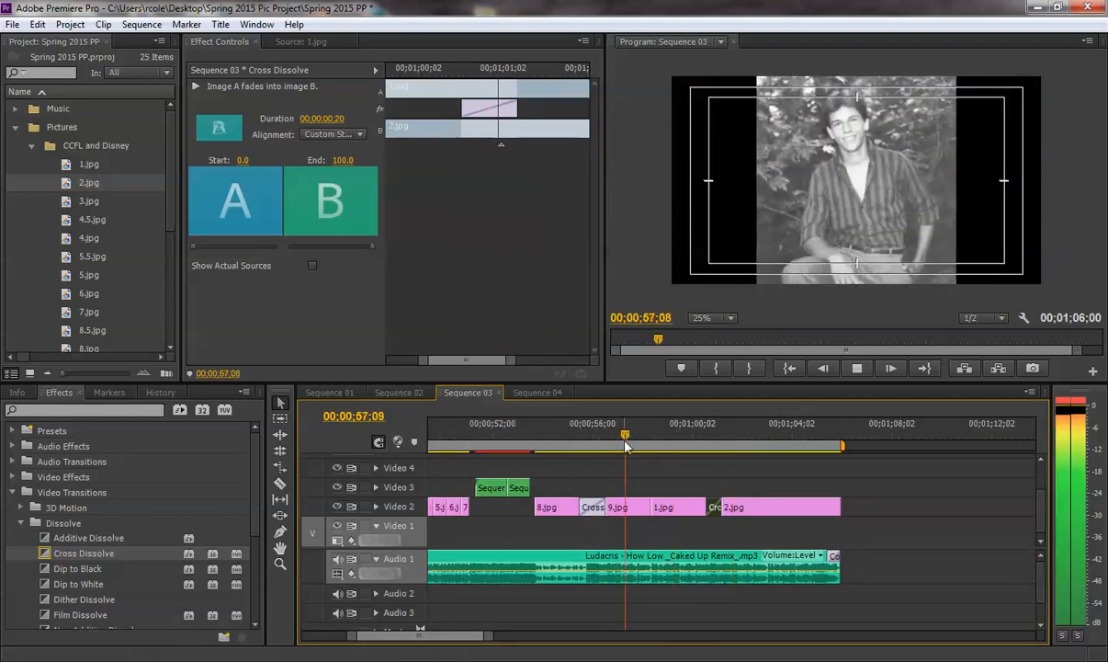
pyautogui.press('space')
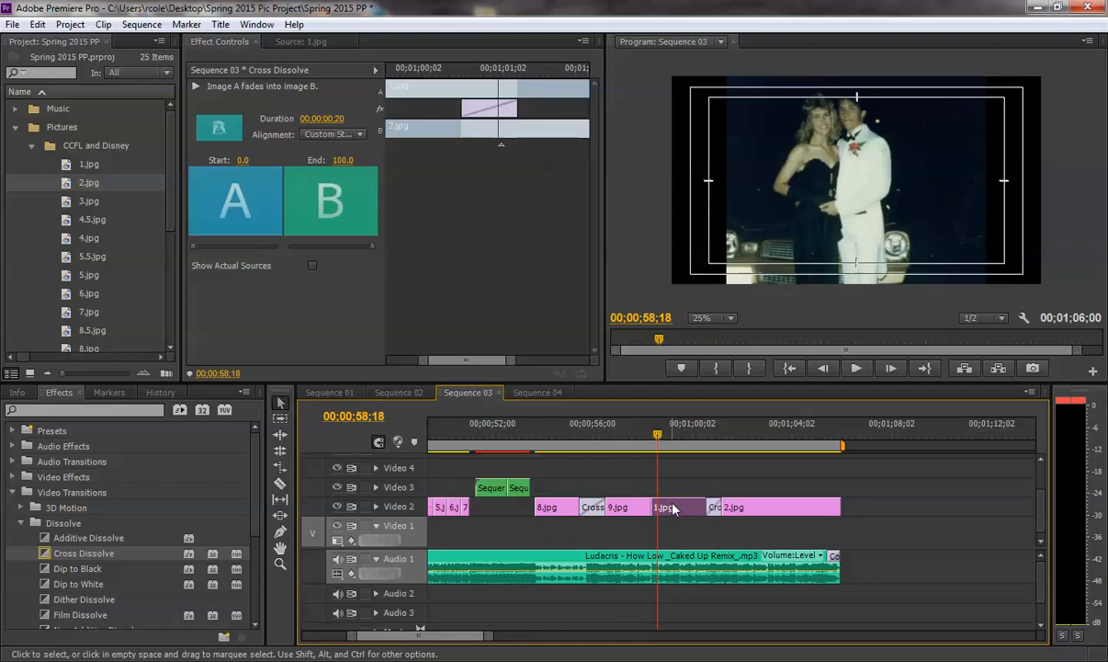
pyautogui.click(806, 224)
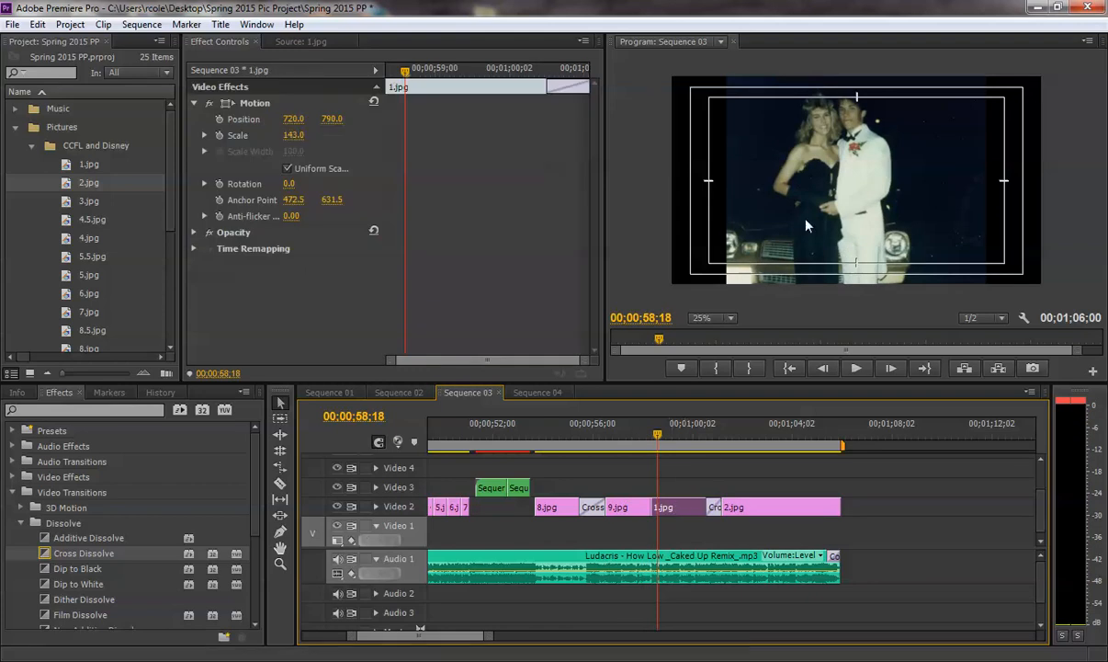
pyautogui.click(221, 135)
pyautogui.click(219, 119)
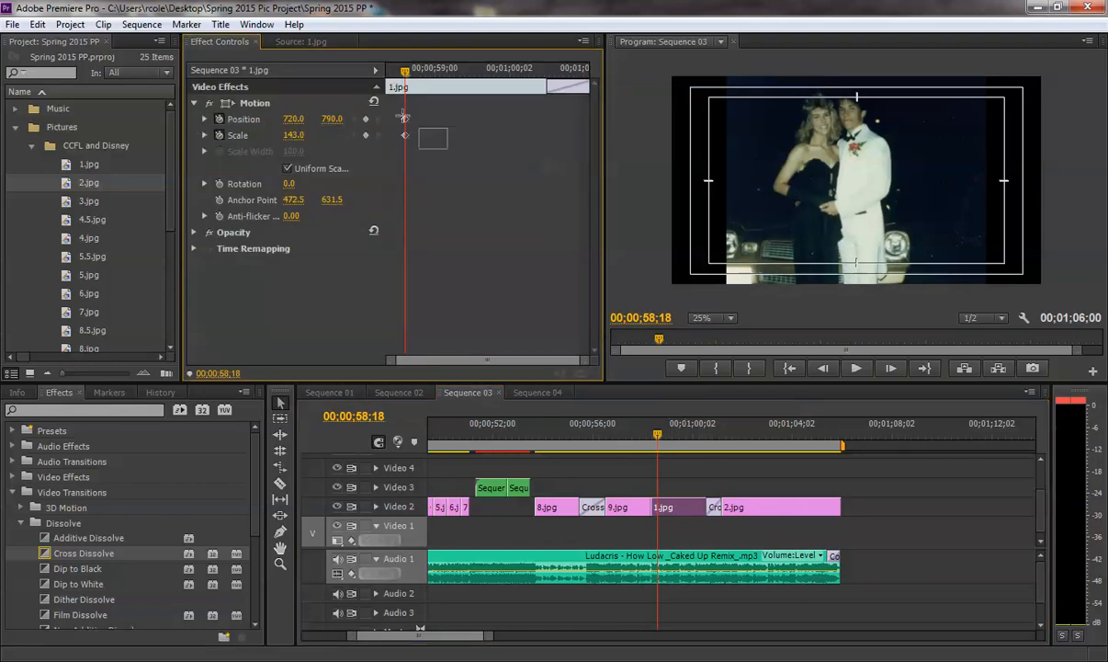
pyautogui.moveTo(405, 135); pyautogui.dragTo(383, 135)
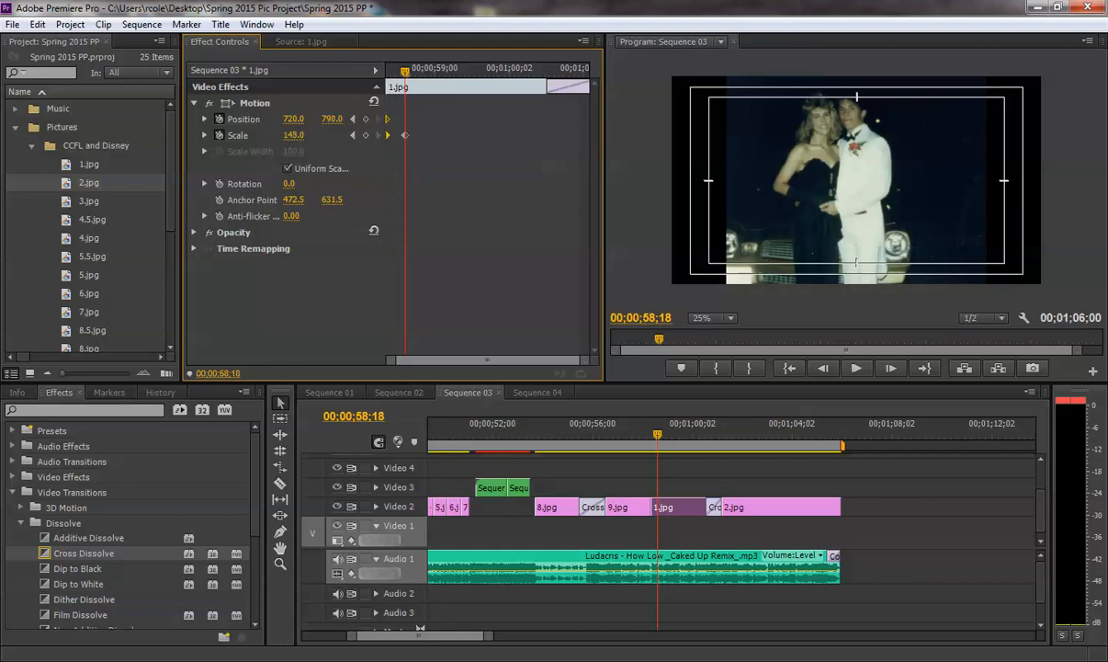
# Set the second keyframes of 1.jpg to scale 200 and vertical position 1027, and move them to the clip's end.
pyautogui.moveTo(293, 136); pyautogui.dragTo(514, 118)
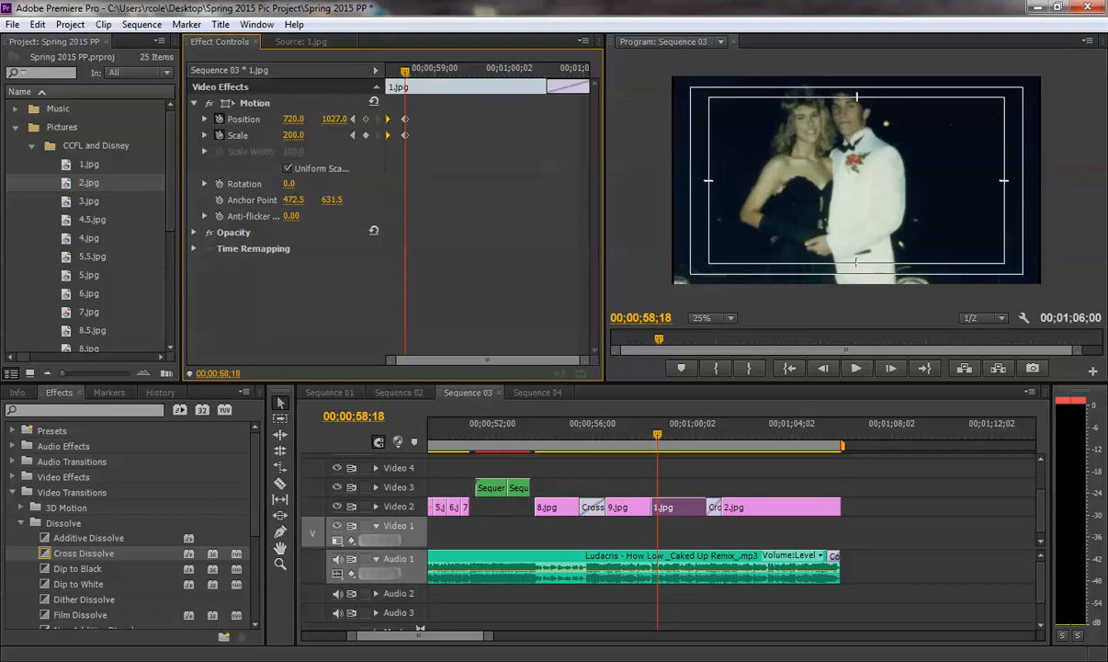
pyautogui.moveTo(427, 145); pyautogui.dragTo(616, 150)
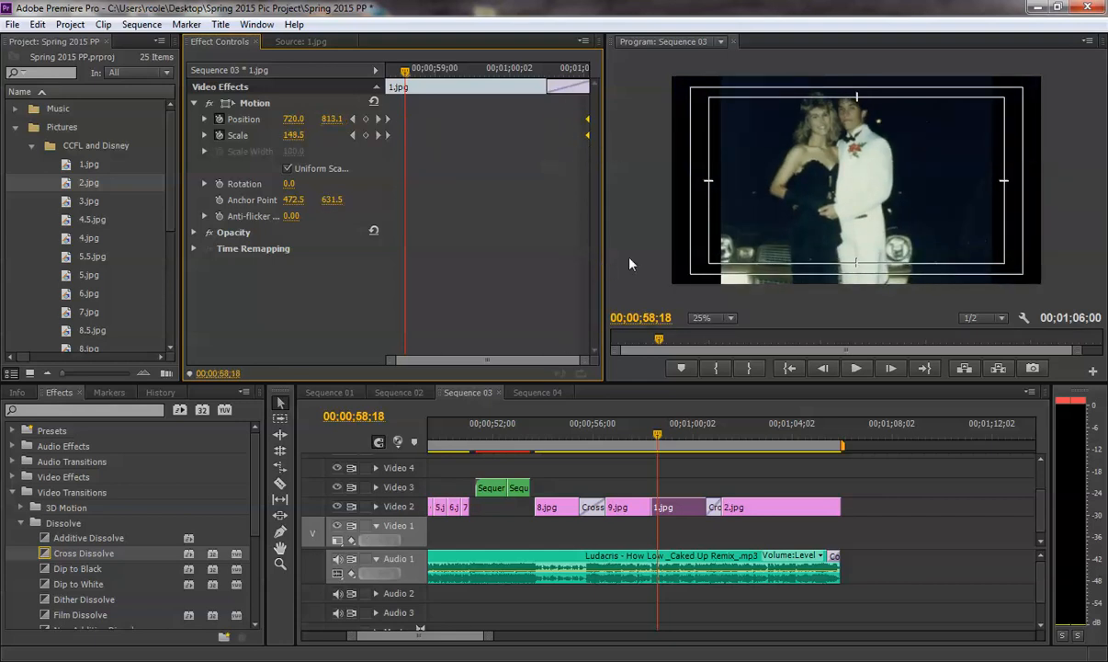
pyautogui.moveTo(607, 250); pyautogui.dragTo(631, 156)
# Play the animated zoom on 1.jpg from about 00;00;57;18 into the Cross Dissolve.
pyautogui.click(632, 431)
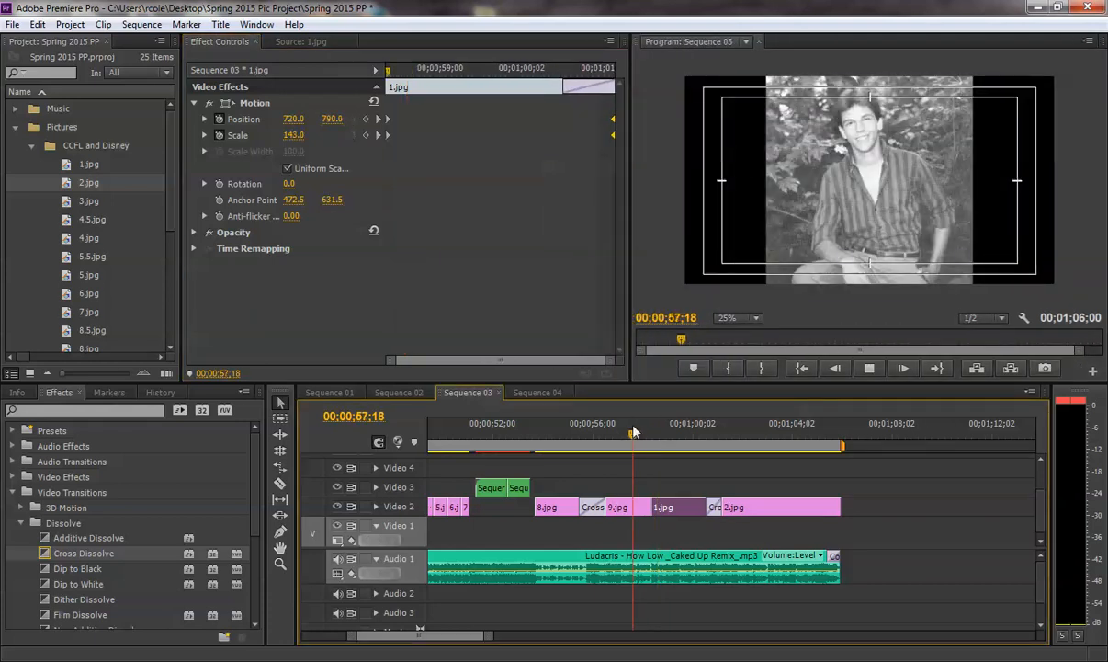
pyautogui.press('space')
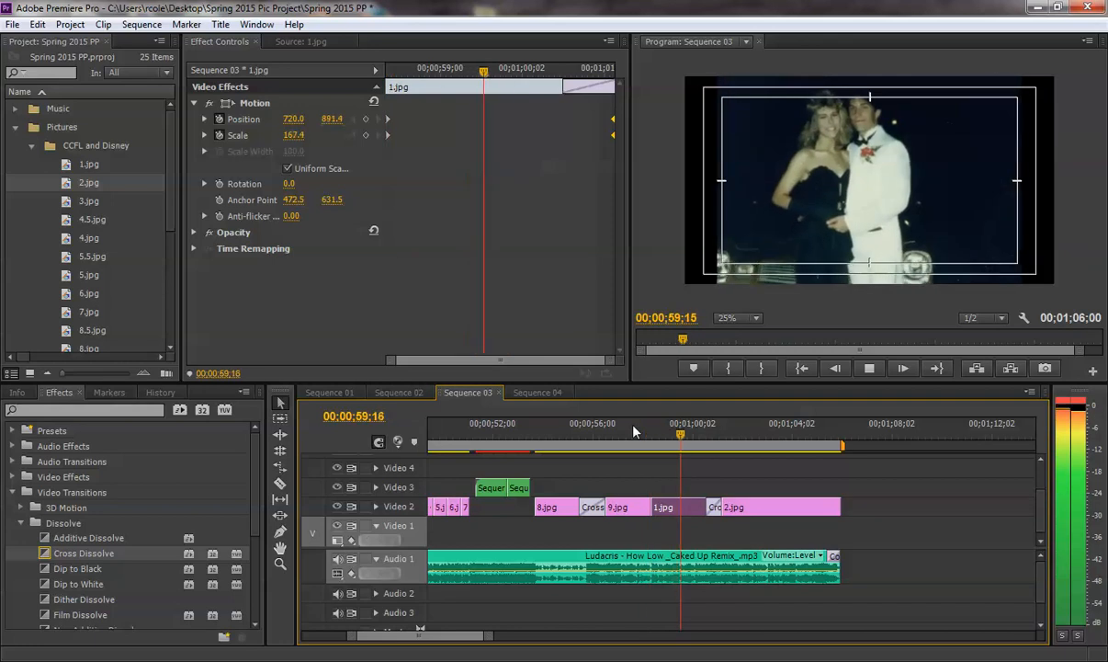
pyautogui.press('space')
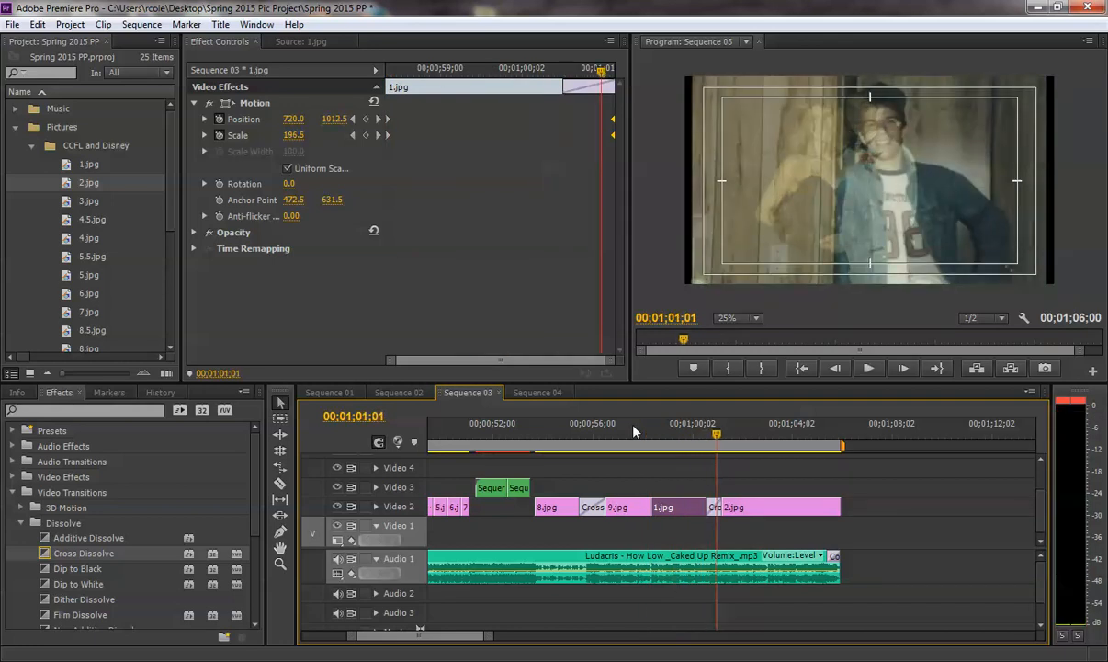
# Play on to the beat at 00;01;03;02 and trim the end of 2.jpg to that point.
pyautogui.press('space')
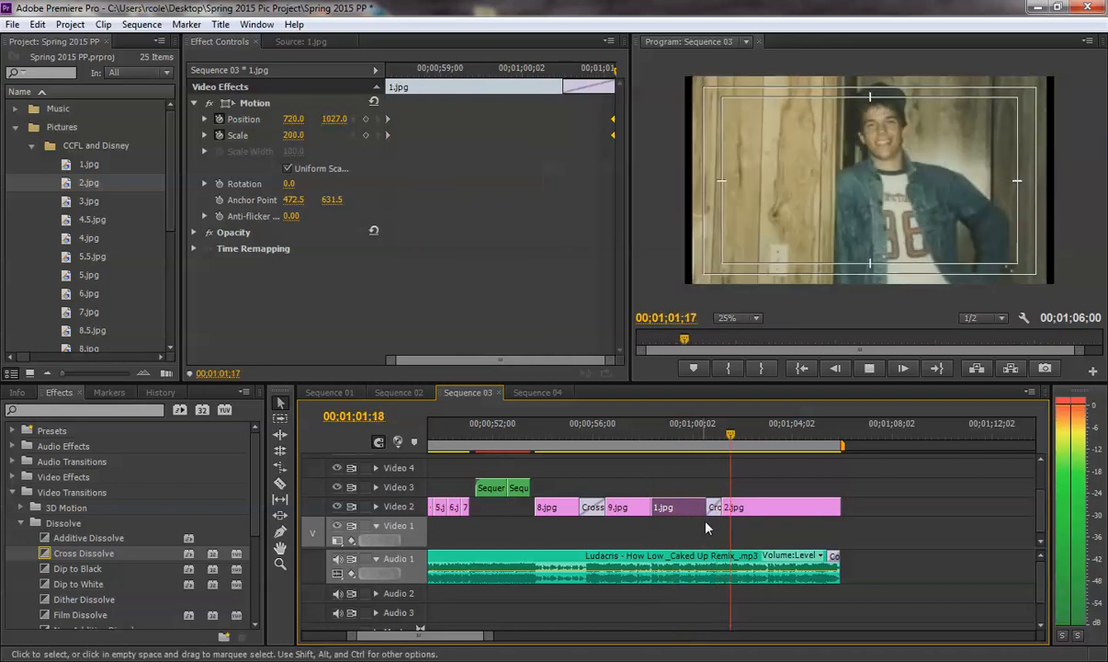
pyautogui.press('space')
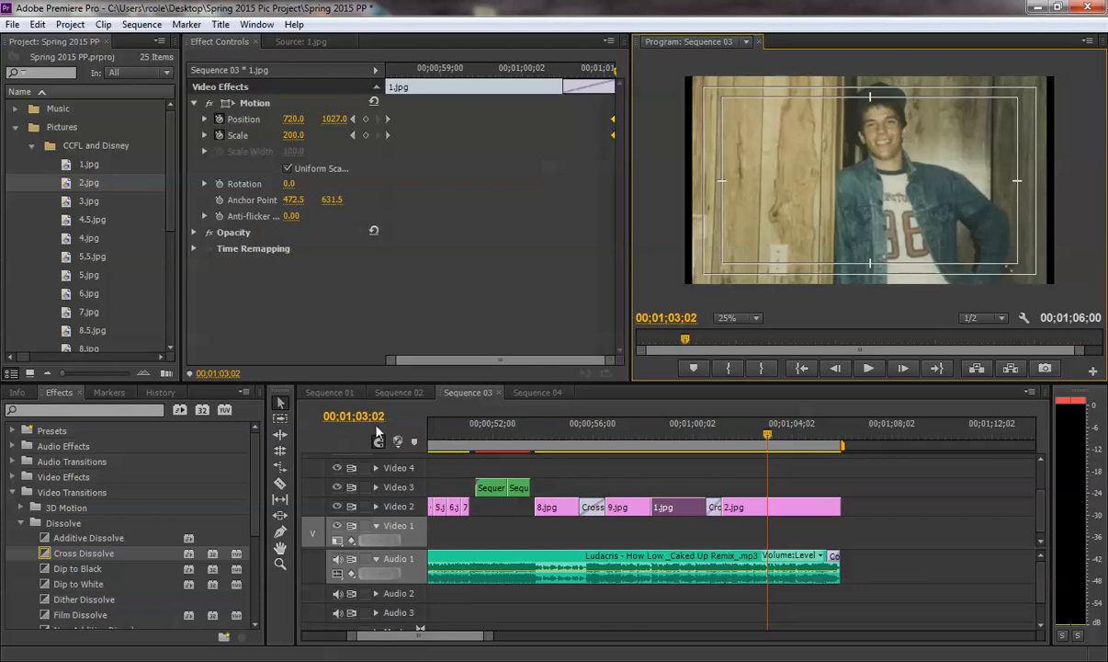
pyautogui.moveTo(839, 507); pyautogui.dragTo(759, 501)
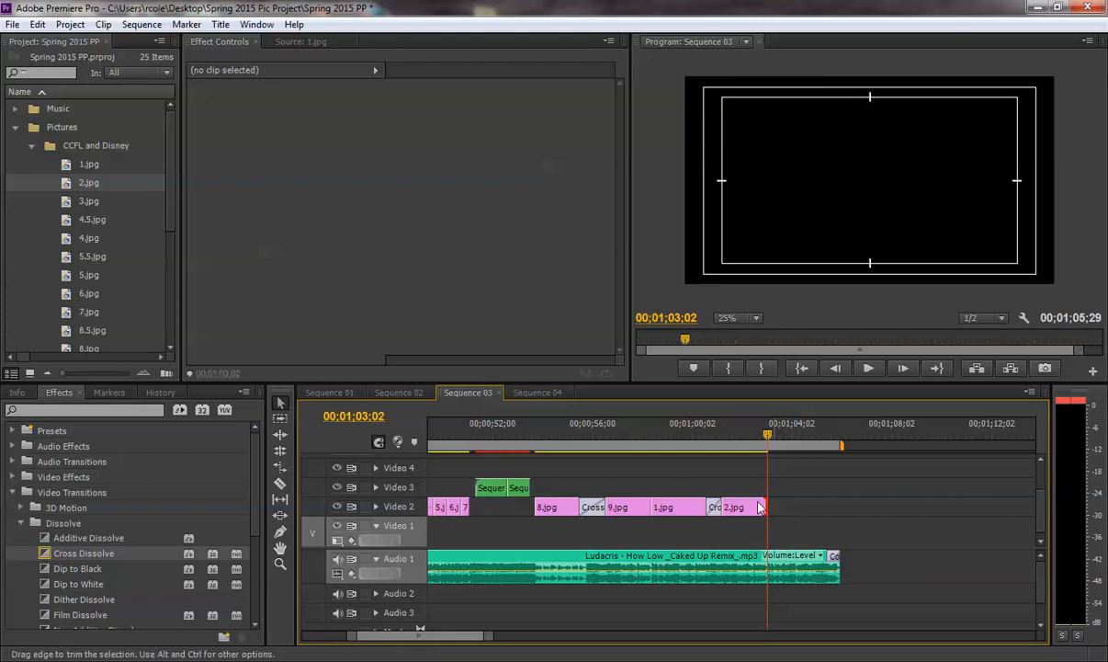
# Place 3.jpg directly after 2.jpg on Video 2 and trim its end to 00;01;05;29, where the music ends.
pyautogui.click(74, 199)
pyautogui.moveTo(576, 375); pyautogui.dragTo(766, 505)
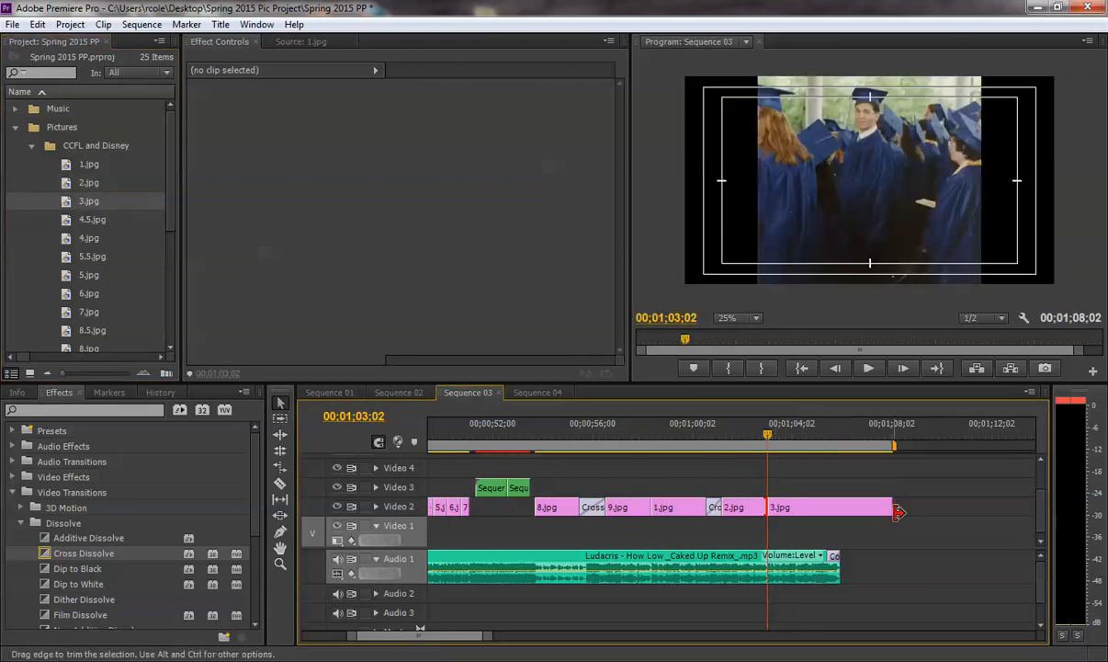
pyautogui.moveTo(893, 507); pyautogui.dragTo(843, 508)
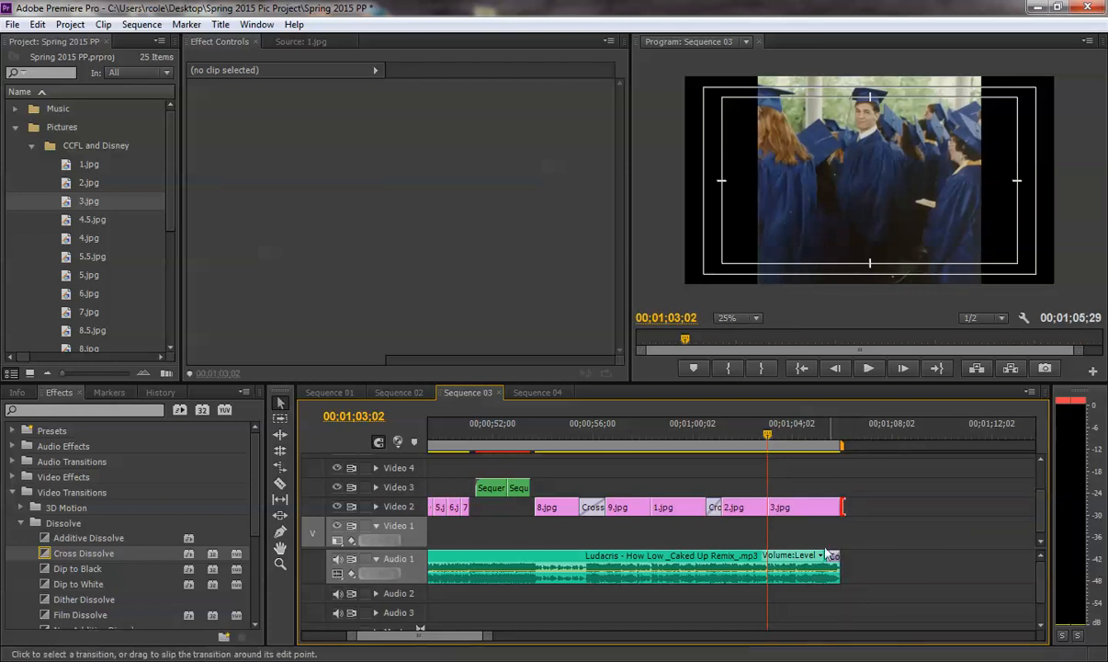
# Inspect the last frames of 3.jpg on Video 2 against the end of the music fade on Audio 1.
pyautogui.moveTo(839, 433); pyautogui.dragTo(839, 432)
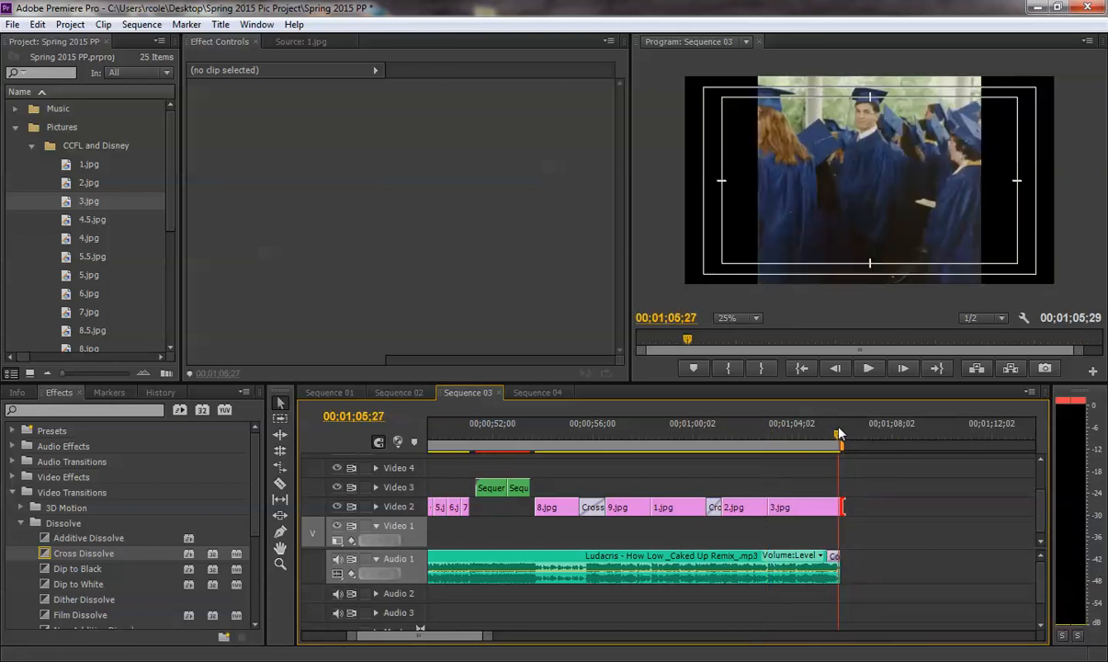
pyautogui.moveTo(488, 635); pyautogui.dragTo(415, 635)
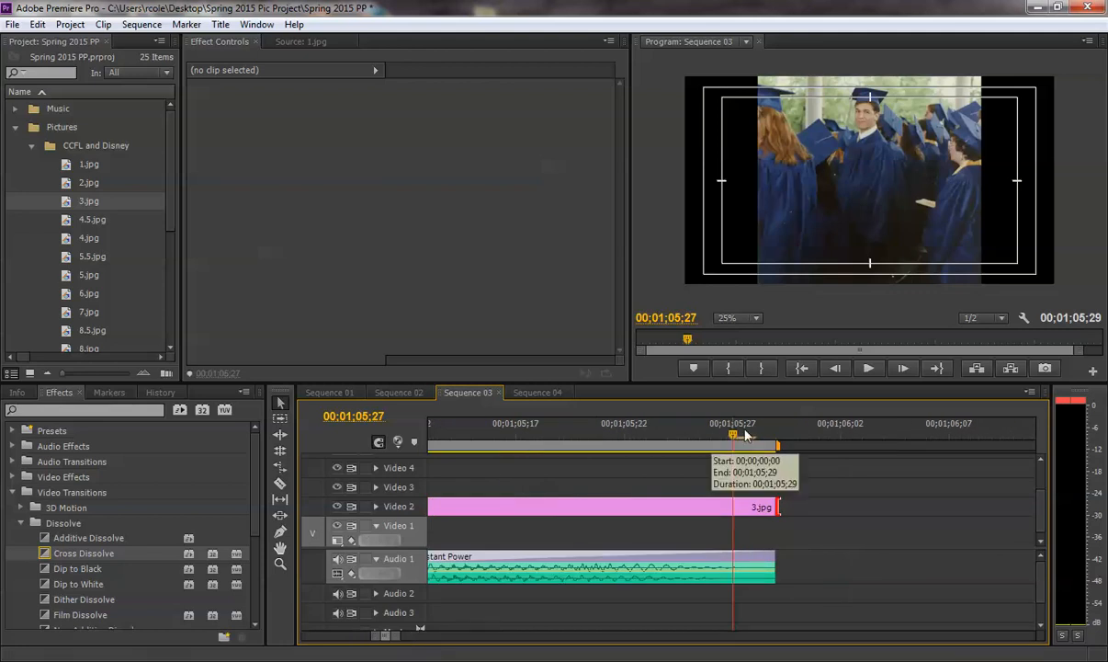
pyautogui.click(778, 433)
pyautogui.press('Left')
pyautogui.press('Left')
pyautogui.press('Left')
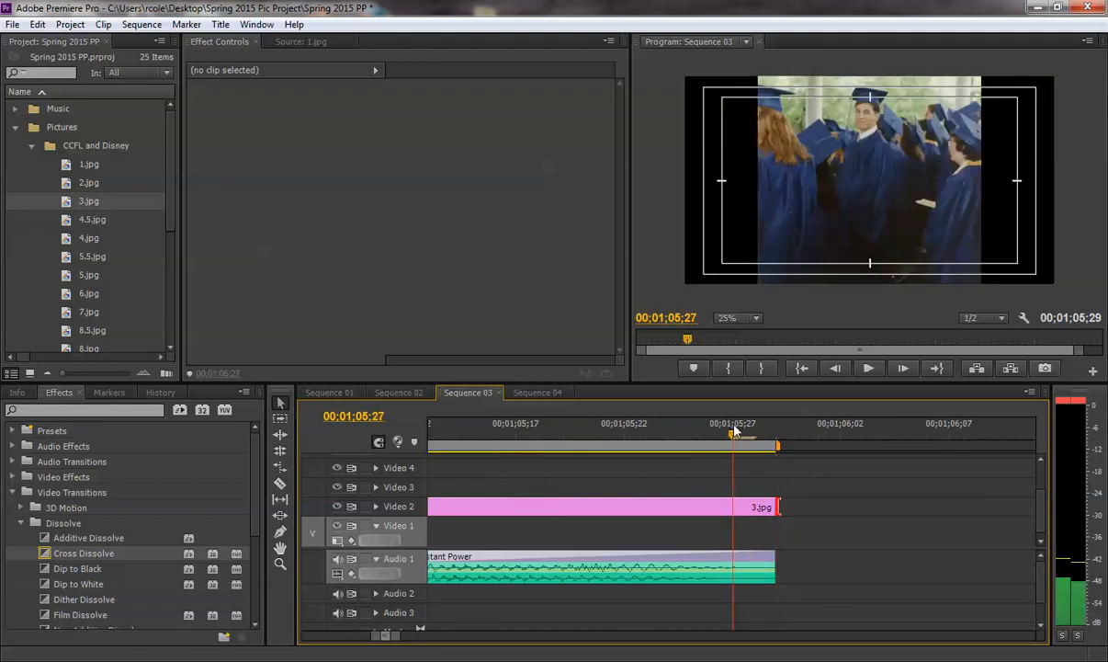
pyautogui.moveTo(393, 637); pyautogui.dragTo(528, 634)
pyautogui.click(698, 441)
pyautogui.click(687, 442)
pyautogui.press('space')
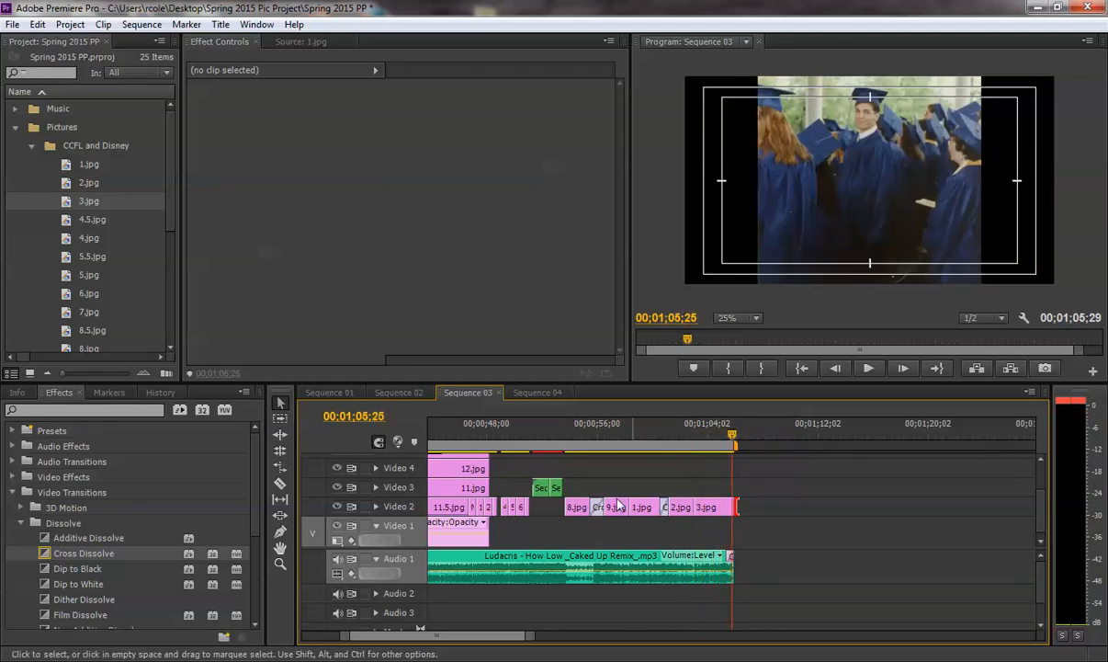
pyautogui.moveTo(528, 635); pyautogui.dragTo(516, 639)
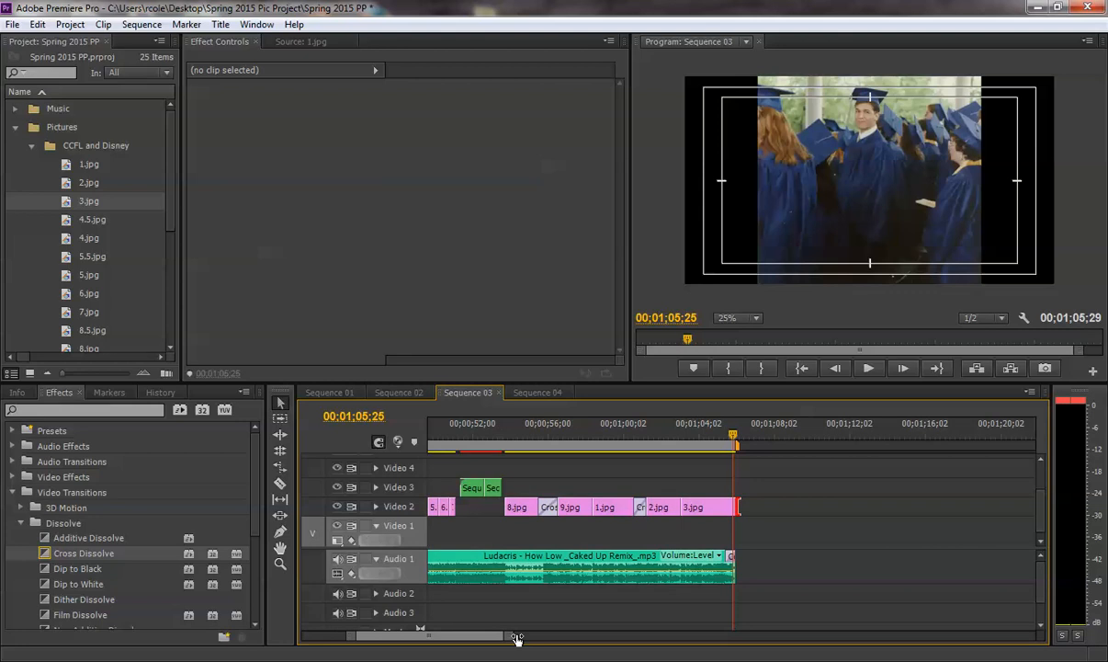
# Check the ending of the montage in Sequence 01, glance at Sequence 04, and return to Sequence 03.
pyautogui.click(335, 392)
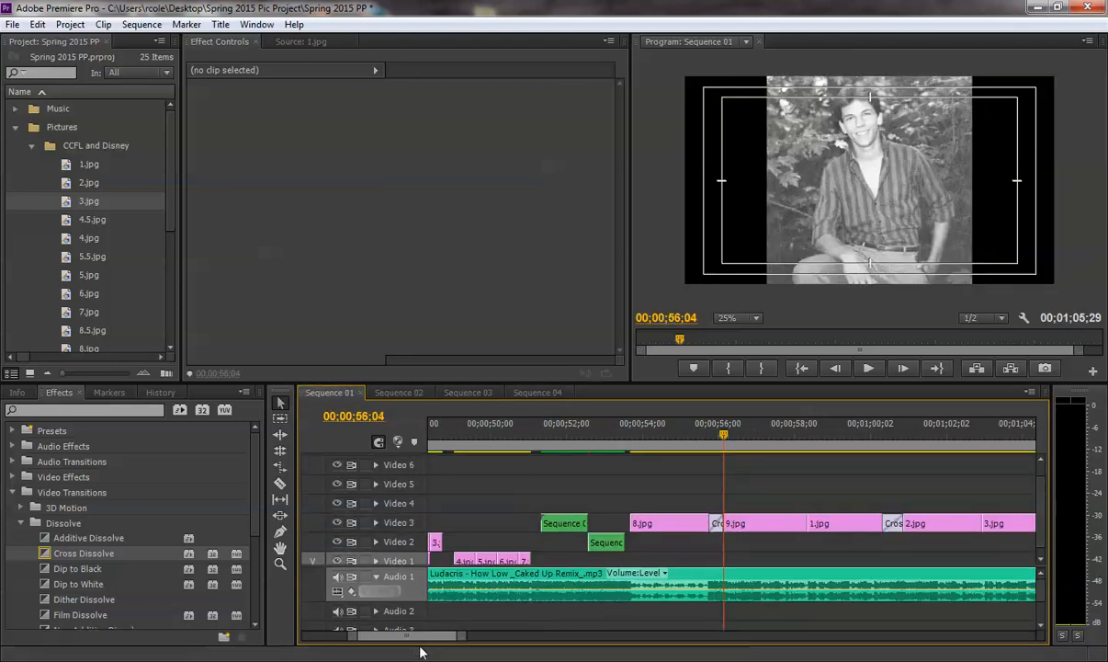
pyautogui.moveTo(425, 636); pyautogui.dragTo(427, 637)
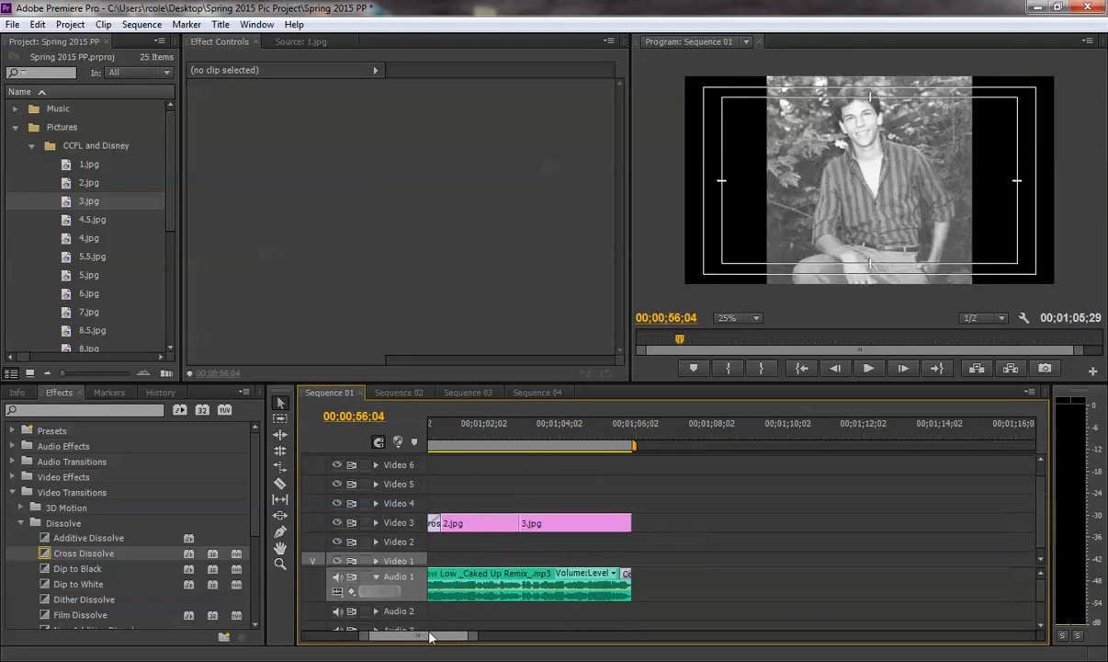
pyautogui.click(630, 433)
pyautogui.click(537, 393)
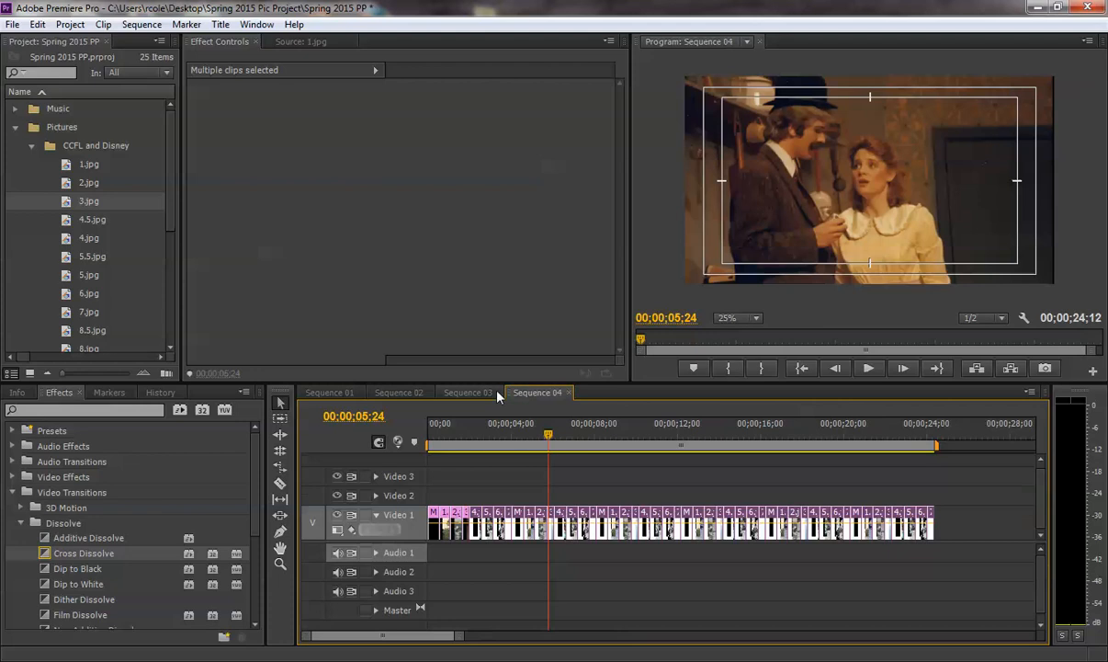
pyautogui.click(467, 392)
# Turn on Position and Scale keyframing for 2.jpg and move the first keyframes to the clip's start.
pyautogui.click(642, 433)
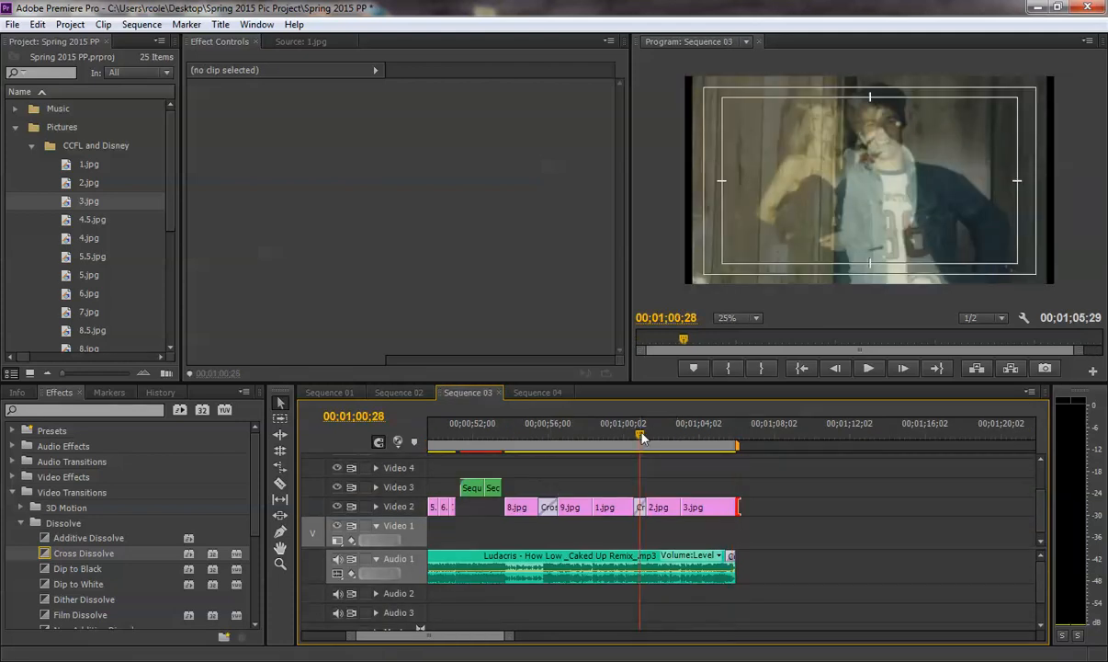
pyautogui.moveTo(641, 438); pyautogui.dragTo(656, 440)
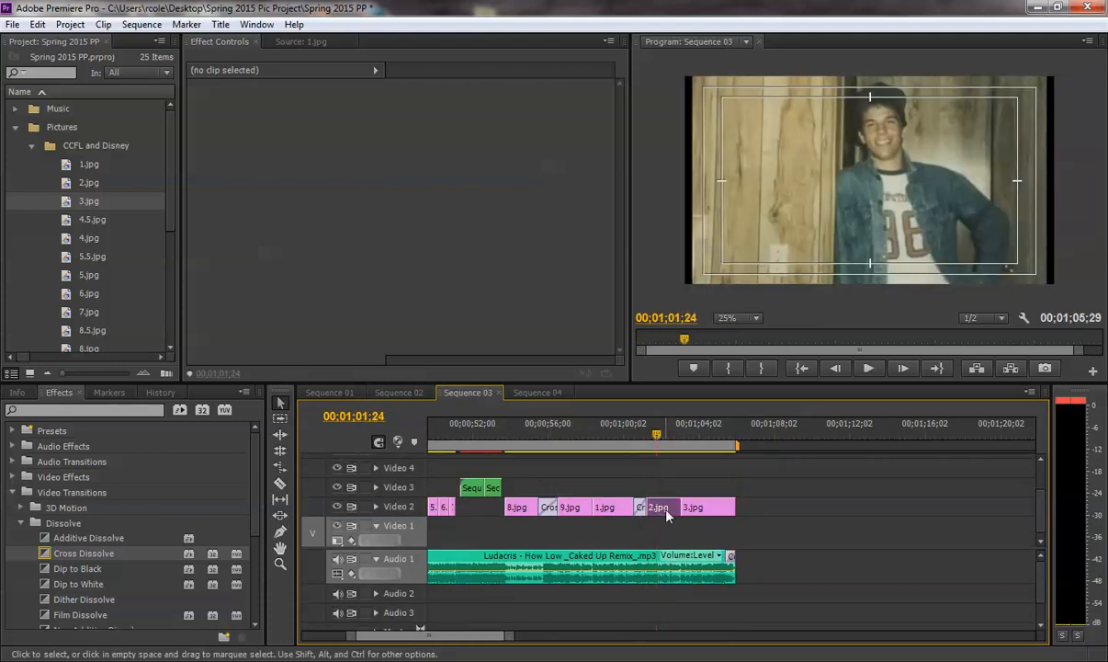
pyautogui.click(668, 516)
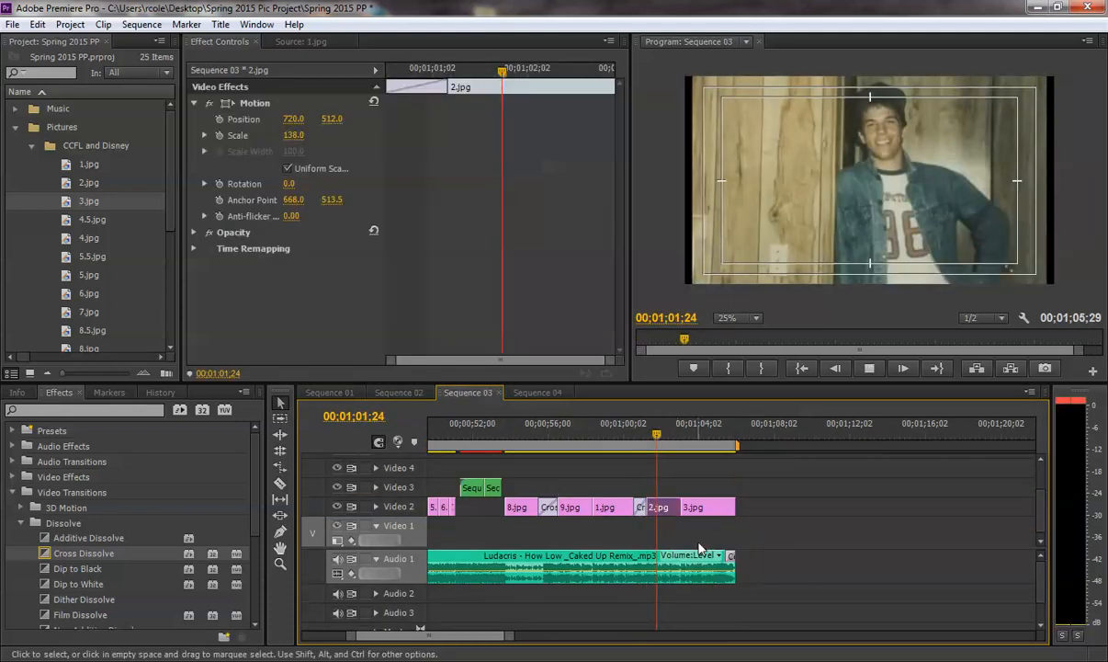
pyautogui.press('space')
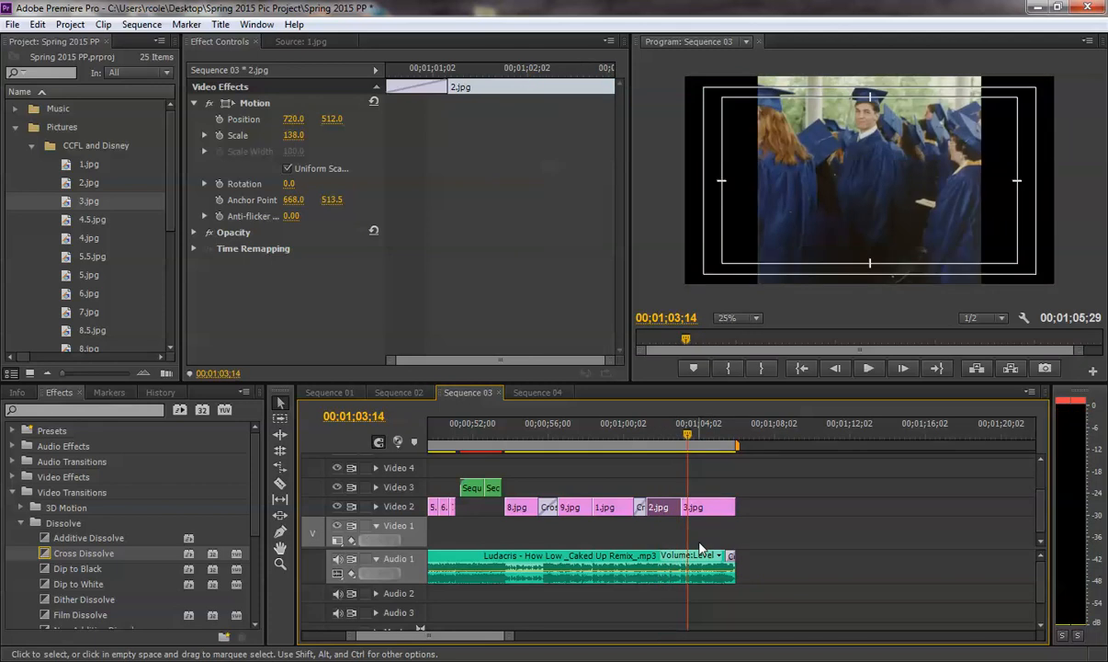
pyautogui.click(653, 446)
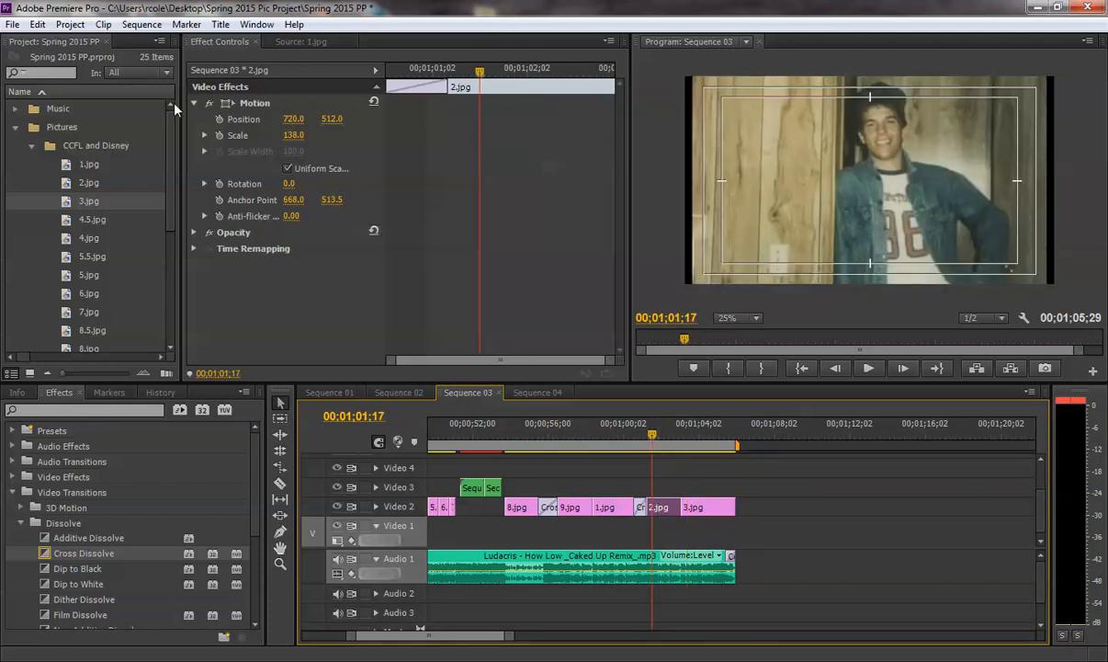
pyautogui.click(219, 134)
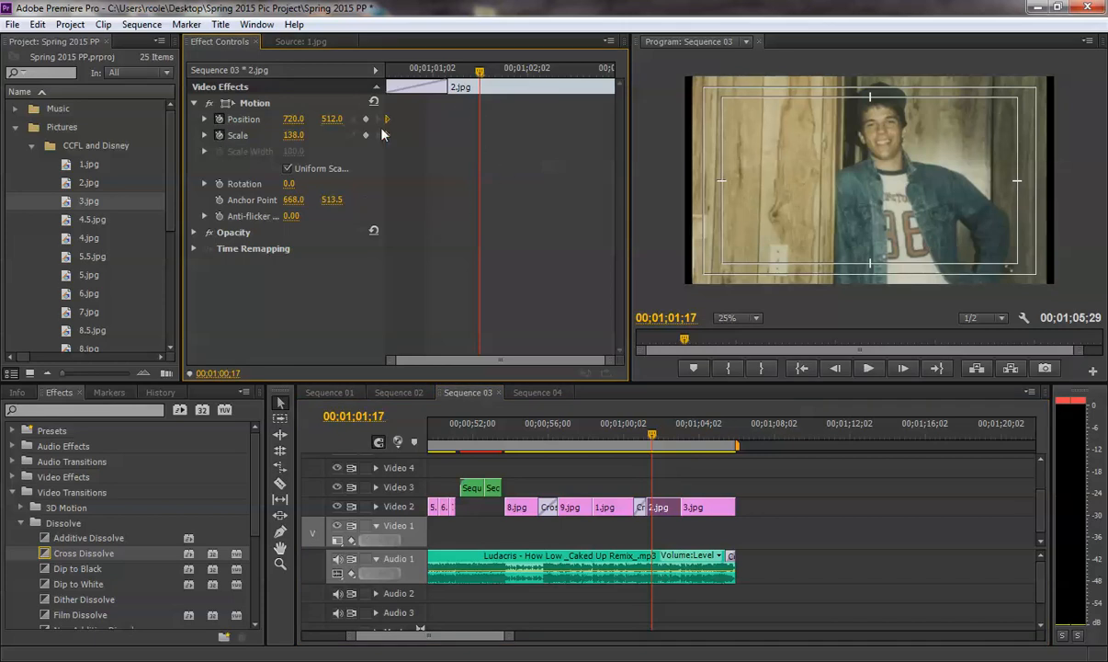
# Give 2.jpg end keyframes with scale 107 and vertical position 538, and play the resulting zoom-out.
pyautogui.moveTo(295, 136); pyautogui.dragTo(357, 119)
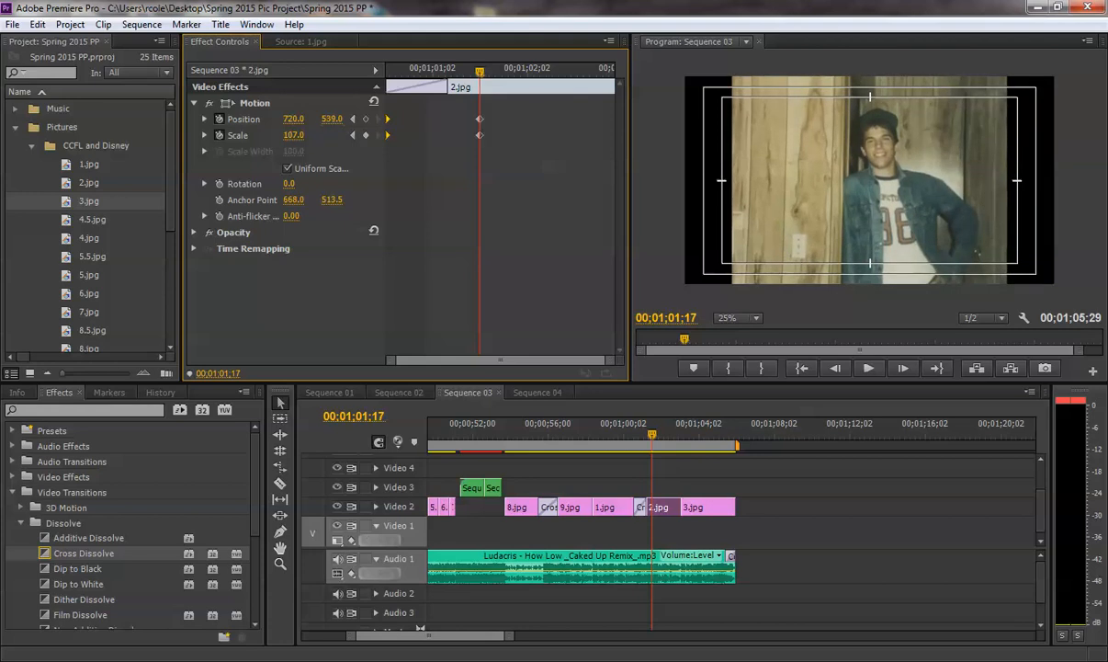
pyautogui.moveTo(481, 138); pyautogui.dragTo(632, 143)
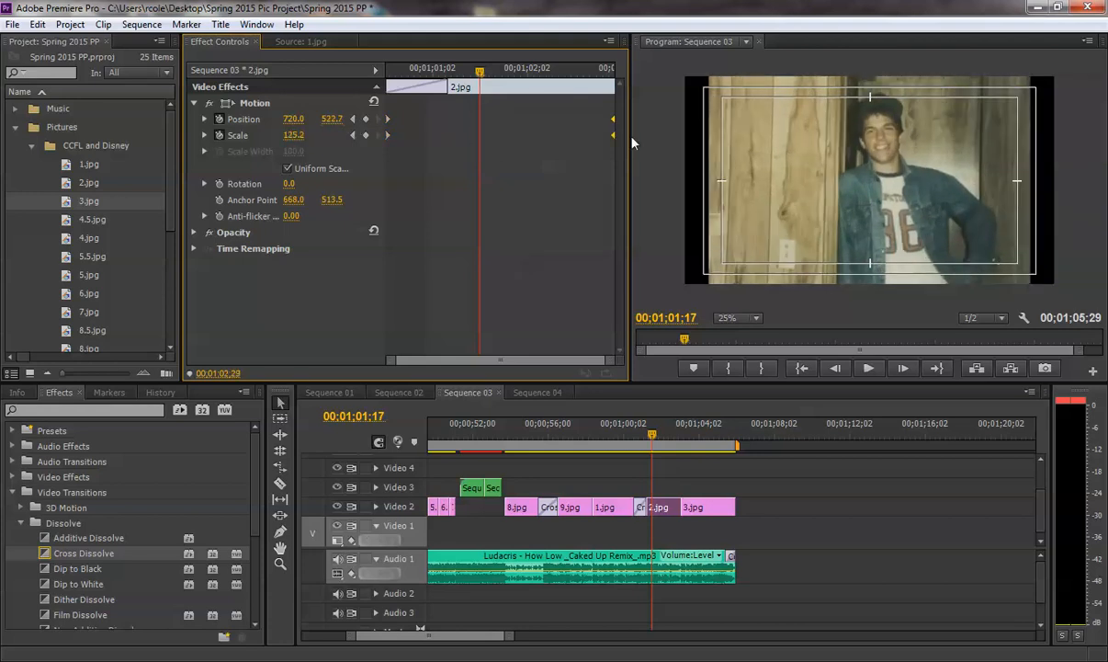
pyautogui.click(621, 444)
pyautogui.press('space')
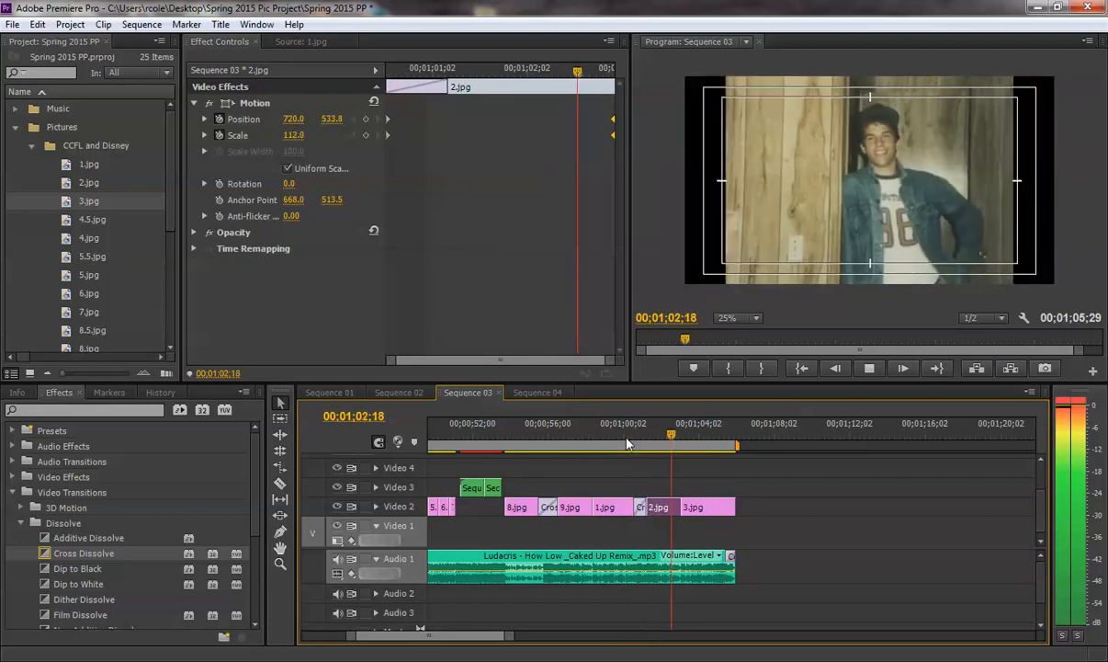
pyautogui.press('space')
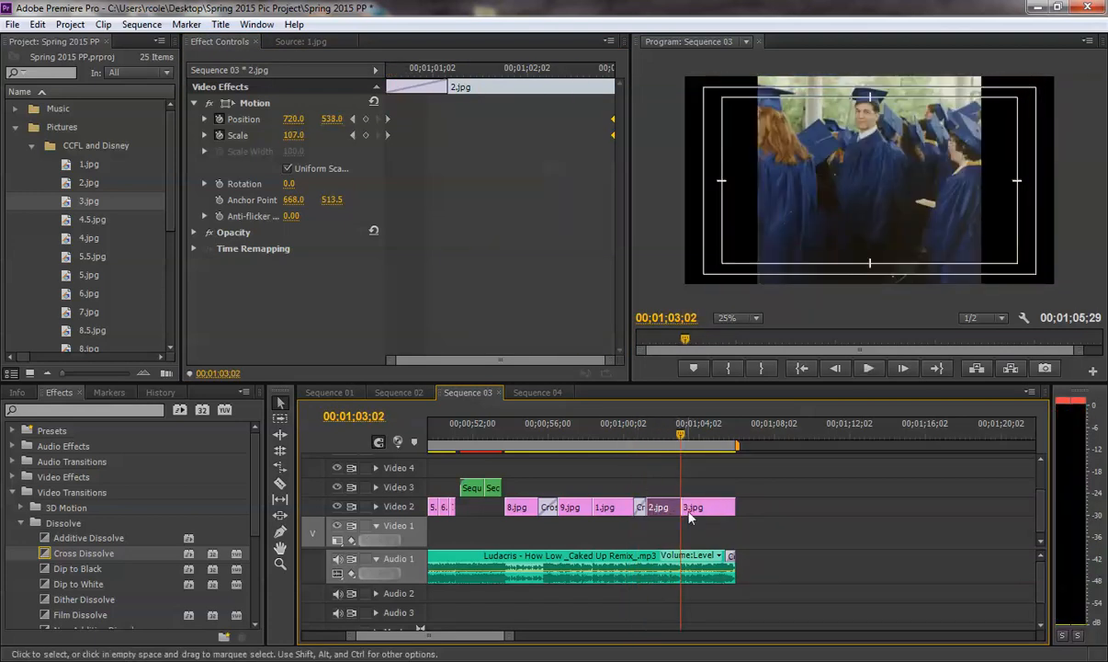
# Enlarge 3.jpg on Video 2 to scale 159 and set its vertical position to 751.
pyautogui.click(690, 443)
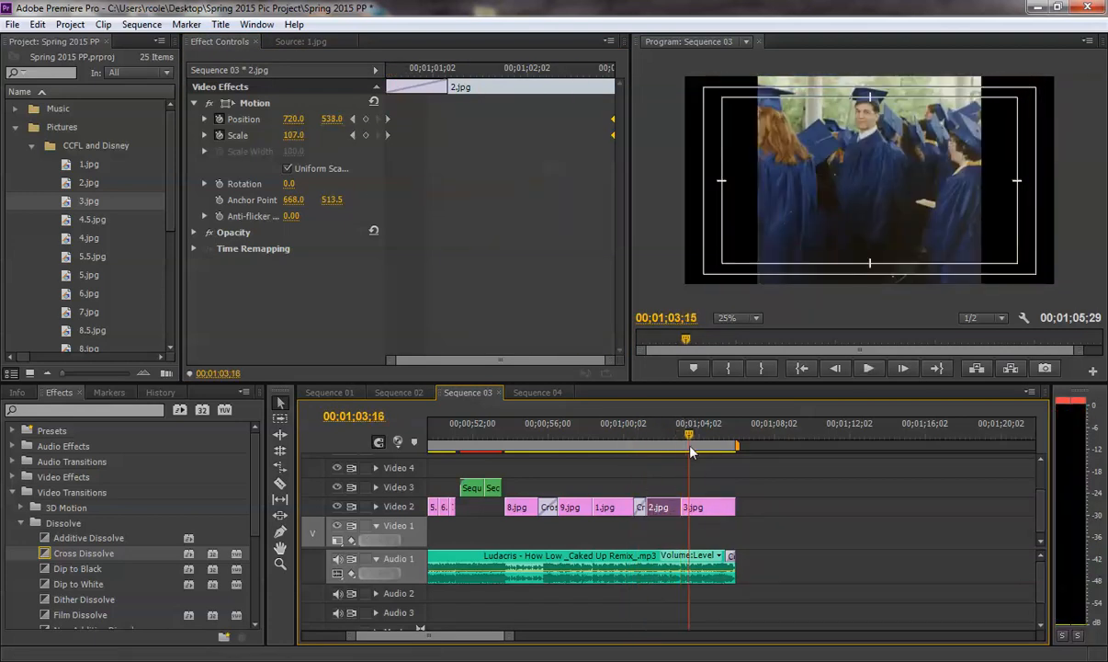
pyautogui.click(703, 504)
pyautogui.click(193, 103)
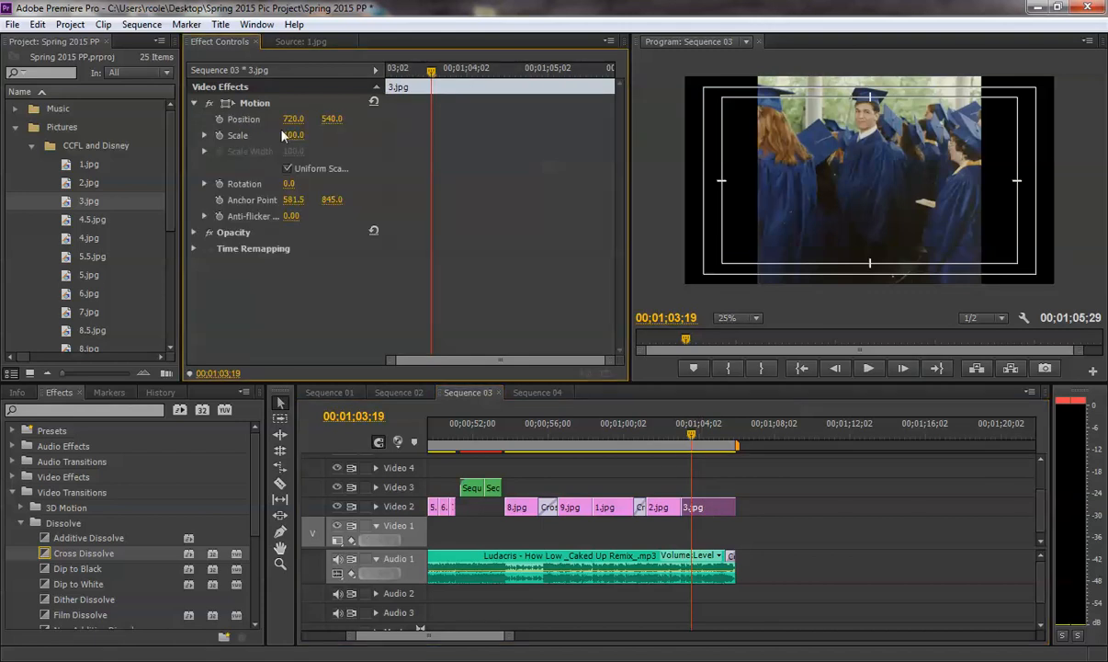
pyautogui.moveTo(293, 135); pyautogui.dragTo(453, 119)
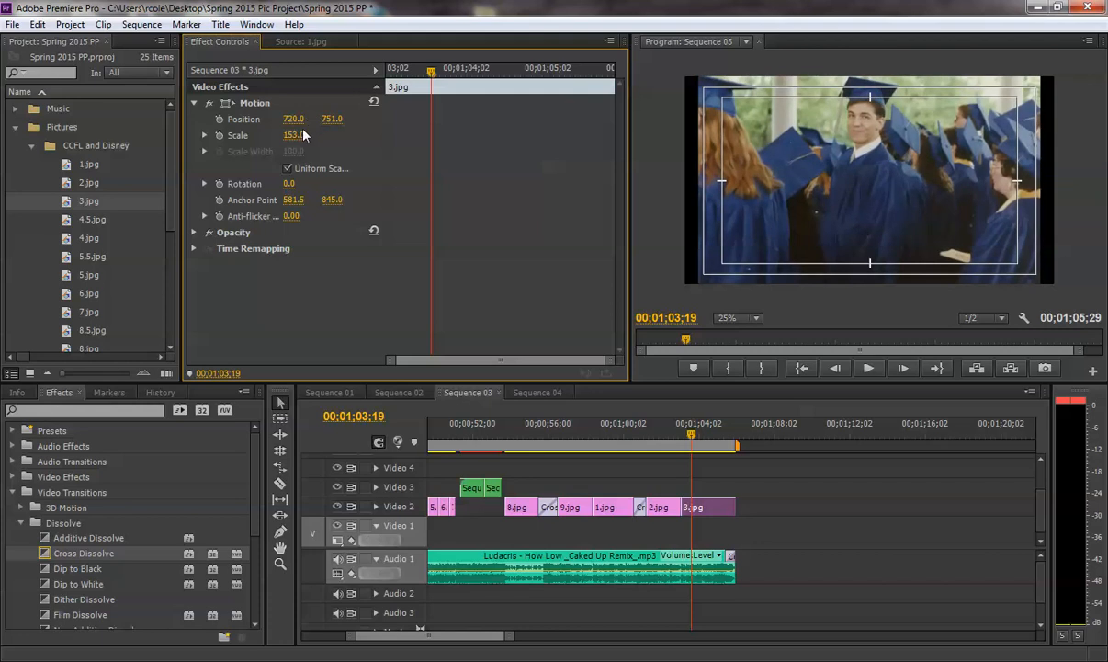
pyautogui.moveTo(294, 135); pyautogui.dragTo(298, 135)
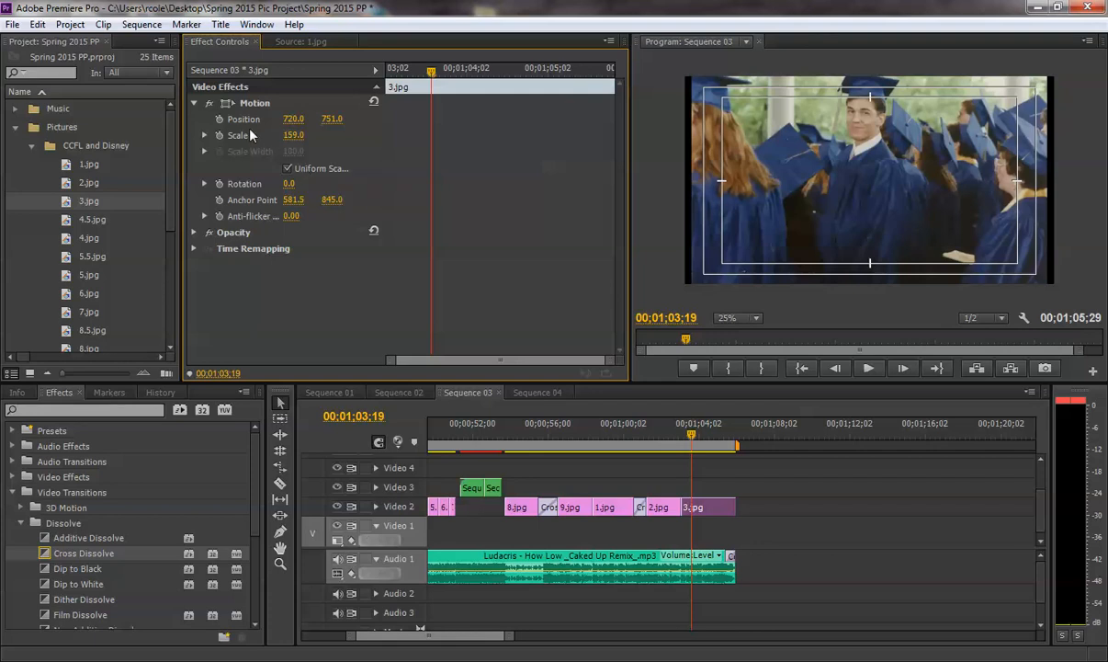
# Turn on Position and Scale keyframing for 3.jpg and move the first keyframes to the clip's start.
pyautogui.click(219, 119)
pyautogui.click(219, 136)
pyautogui.moveTo(489, 159); pyautogui.dragTo(368, 135)
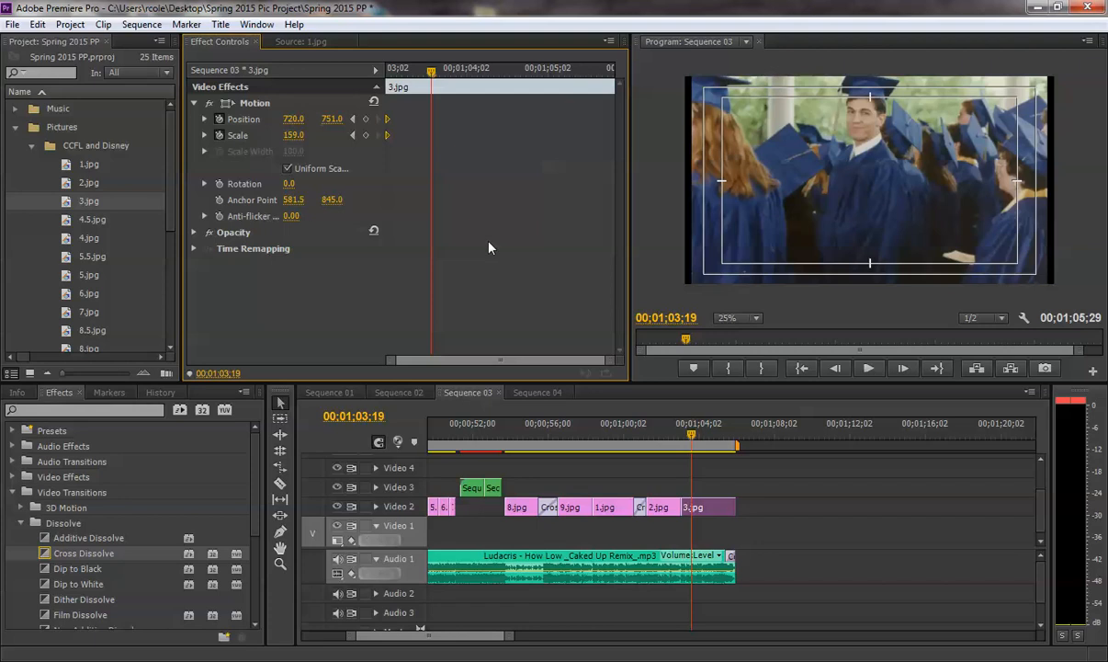
# Play 3.jpg up to 00;01;05;11 and add keyframes there with scale 78 and the same position.
pyautogui.press('space')
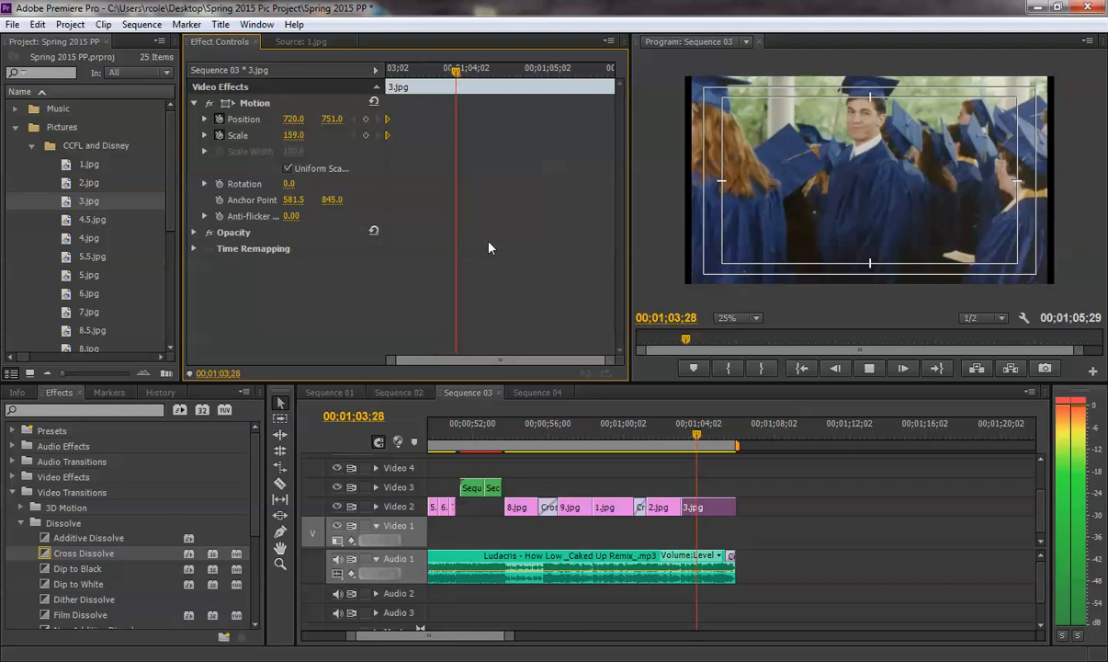
pyautogui.press('space')
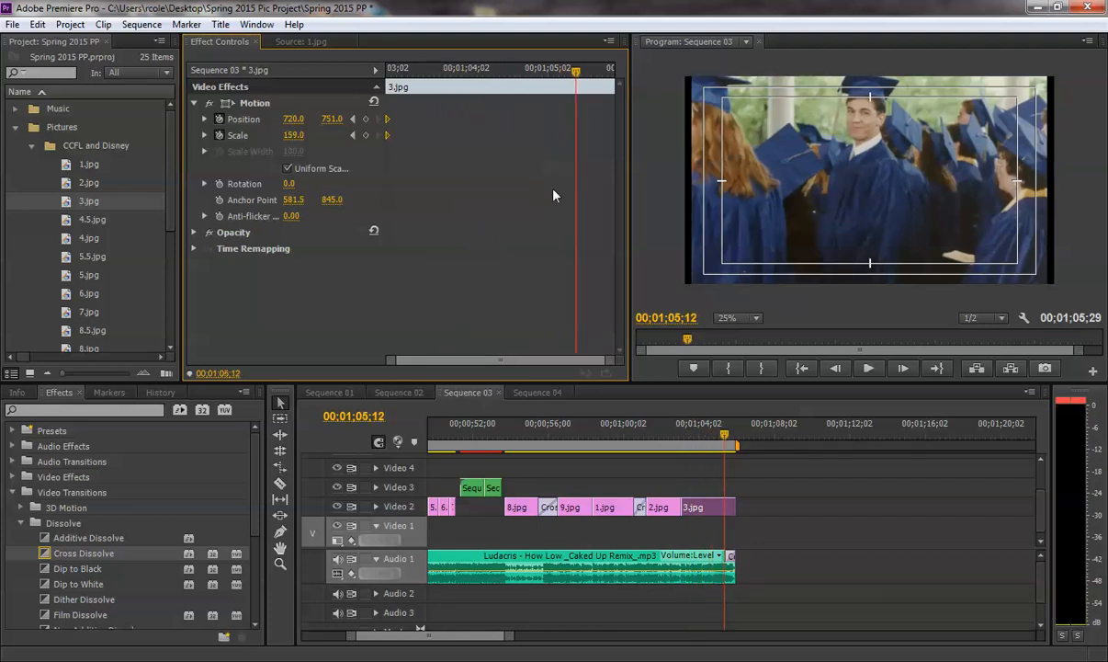
pyautogui.moveTo(577, 75)
pyautogui.mouseDown()
pyautogui.moveTo(564, 75)
pyautogui.moveTo(599, 74)
pyautogui.moveTo(559, 72)
pyautogui.moveTo(573, 74)
pyautogui.mouseUp()
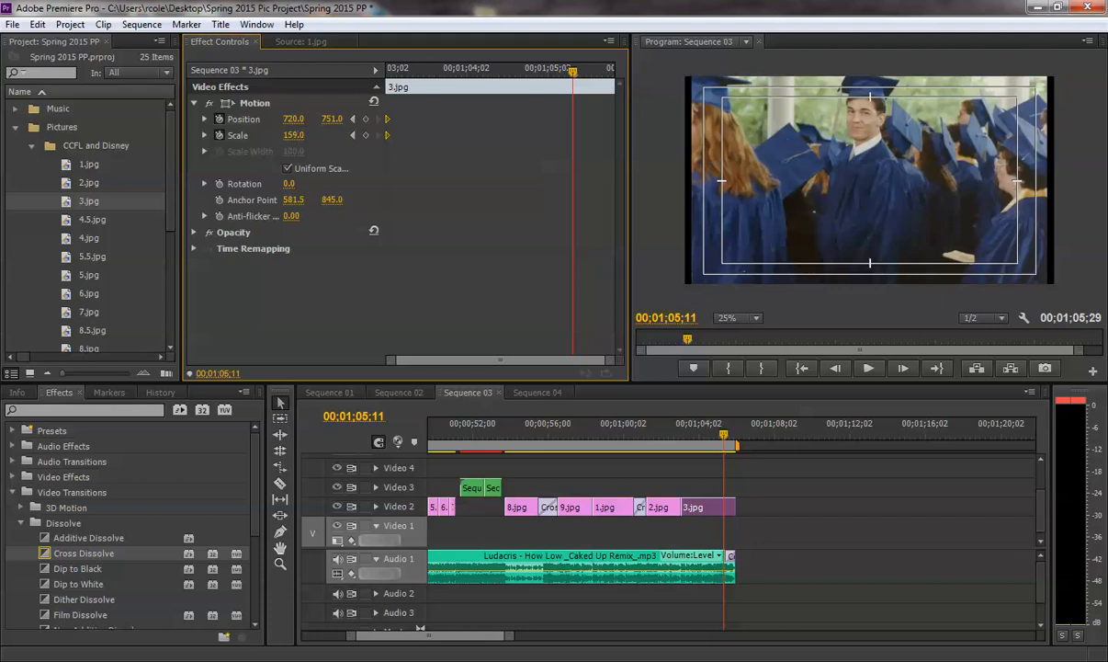
pyautogui.moveTo(293, 135); pyautogui.dragTo(220, 135)
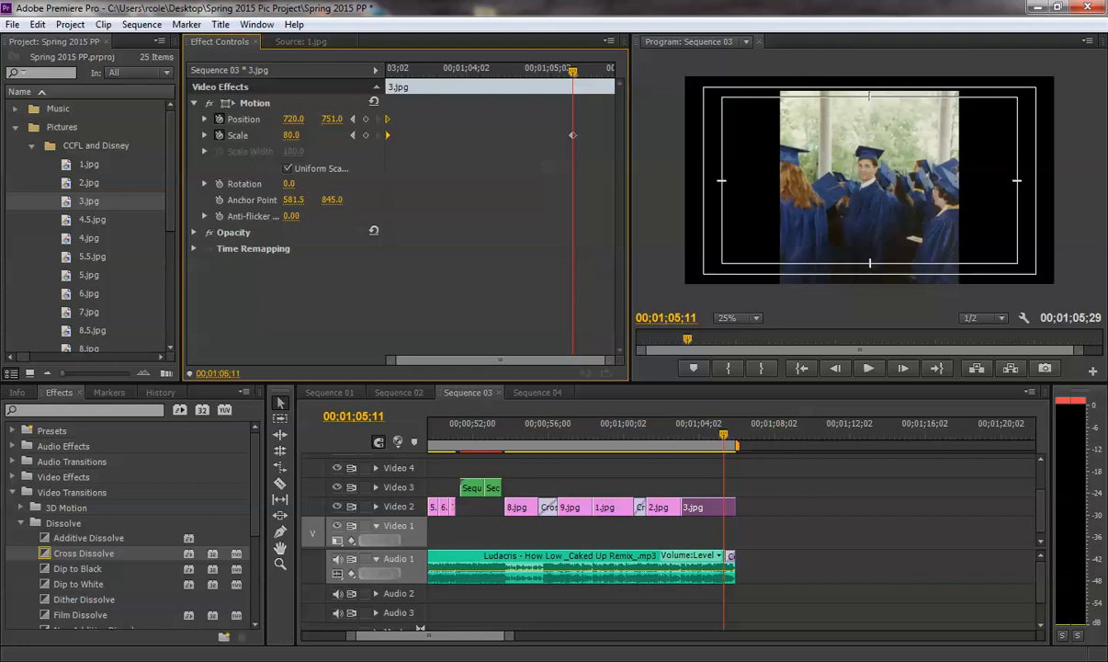
pyautogui.moveTo(220, 135); pyautogui.dragTo(219, 136)
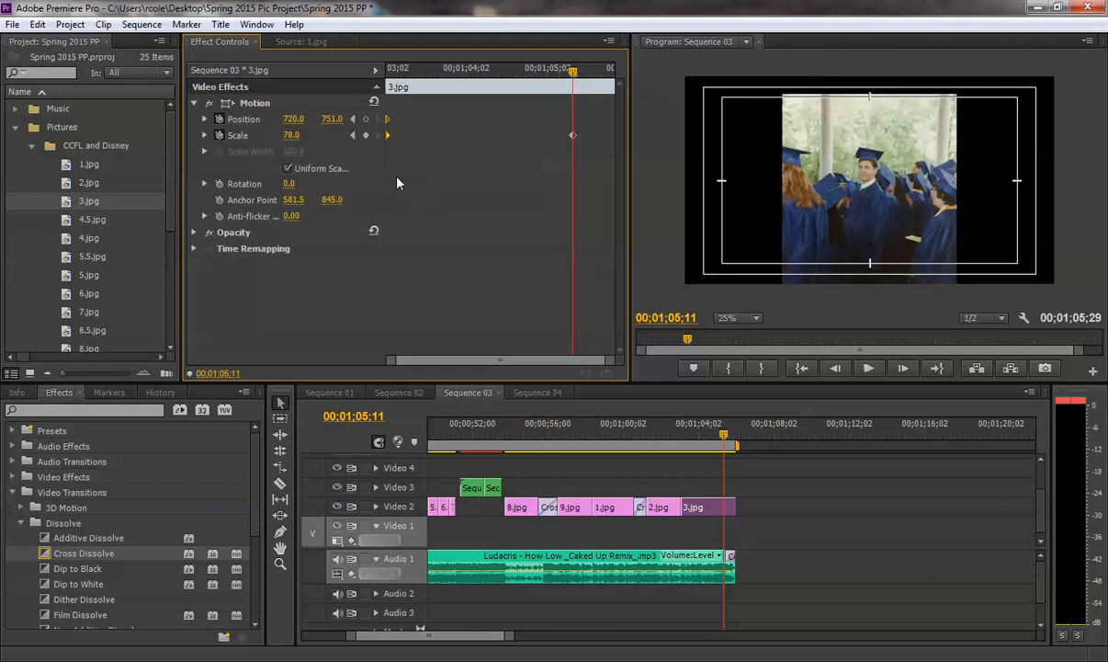
pyautogui.click(366, 120)
# At 00;01;05;25, give 3.jpg end keyframes with scale 0 and vertical position 1104, and play the resulting shrink-out.
pyautogui.moveTo(393, 70); pyautogui.dragTo(614, 90)
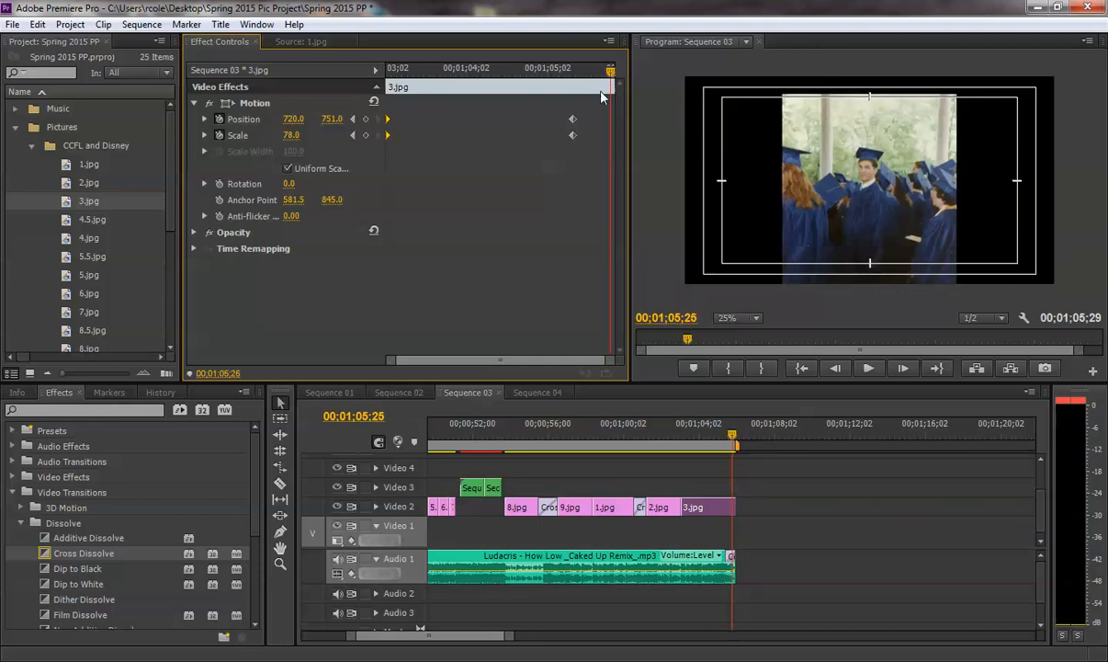
pyautogui.moveTo(289, 135); pyautogui.dragTo(227, 135)
pyautogui.moveTo(331, 120); pyautogui.dragTo(647, 120)
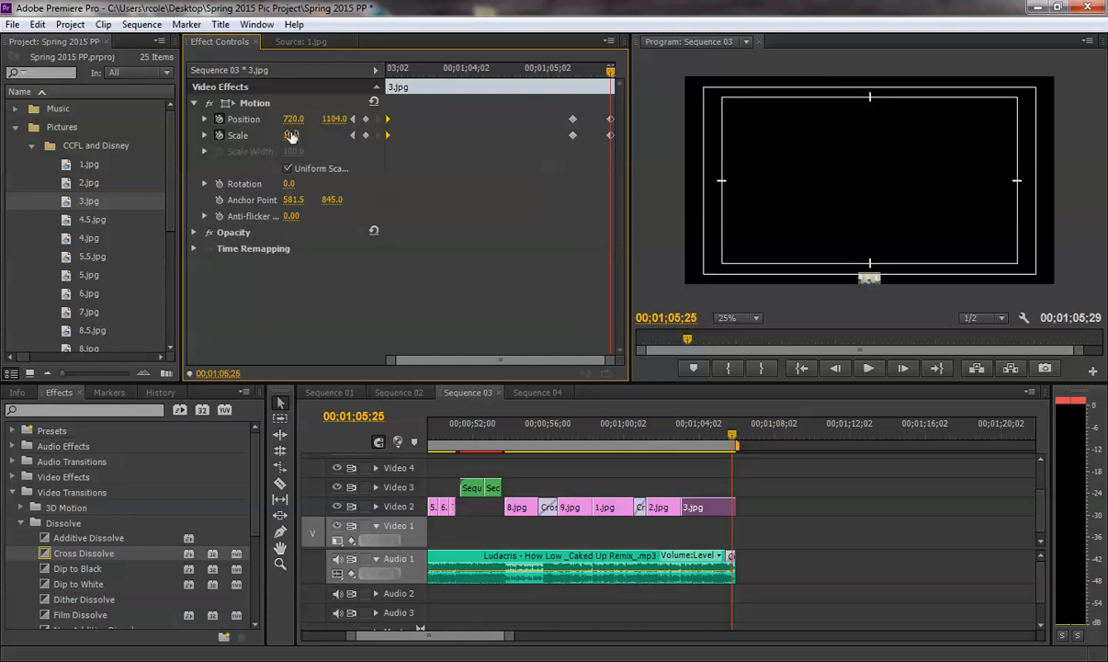
pyautogui.moveTo(290, 136); pyautogui.dragTo(277, 136)
pyautogui.click(623, 437)
pyautogui.press('space')
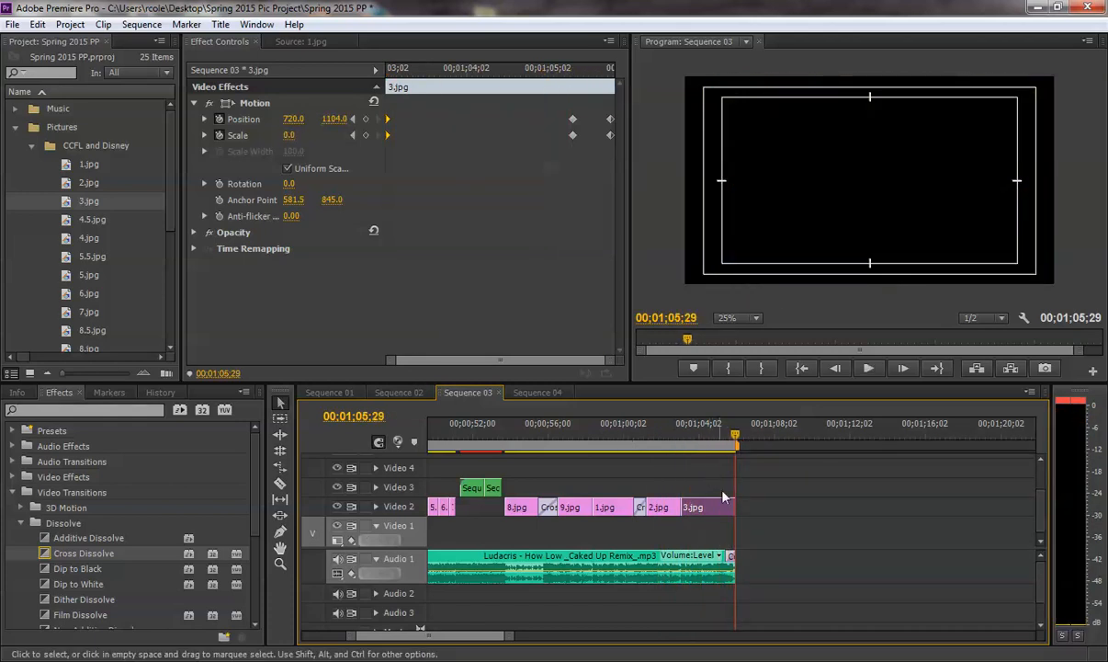
# Deselect 3.jpg and return the playhead to the beginning of Sequence 03 for a review of the montage.
pyautogui.moveTo(508, 634); pyautogui.dragTo(691, 634)
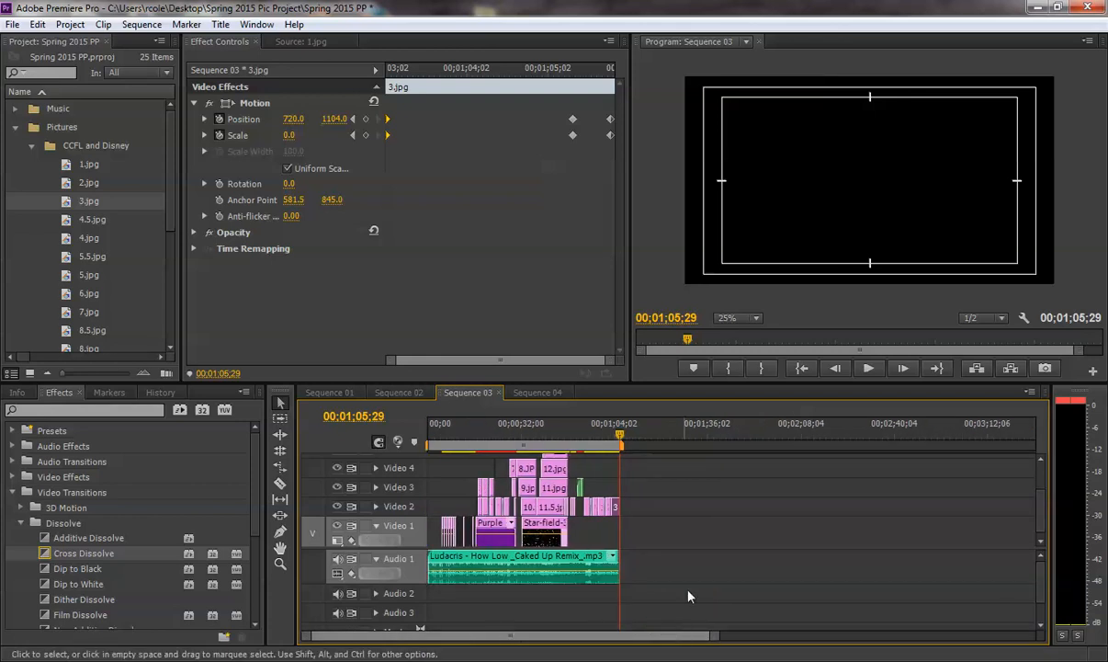
pyautogui.click(687, 590)
pyautogui.click(430, 434)
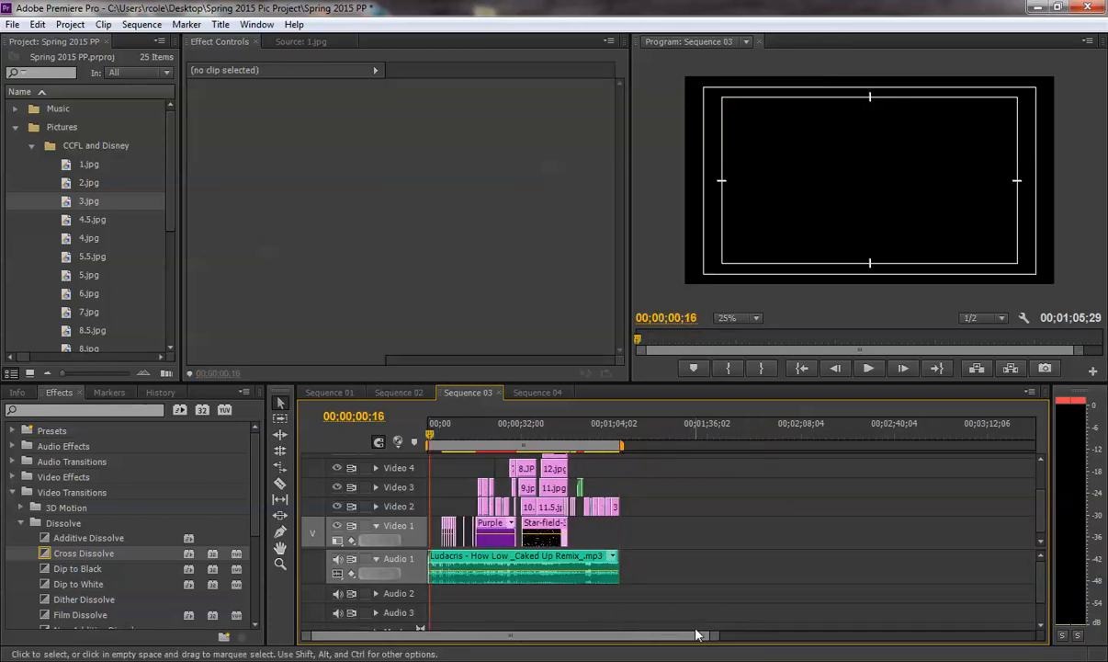
pyautogui.moveTo(712, 634); pyautogui.dragTo(468, 635)
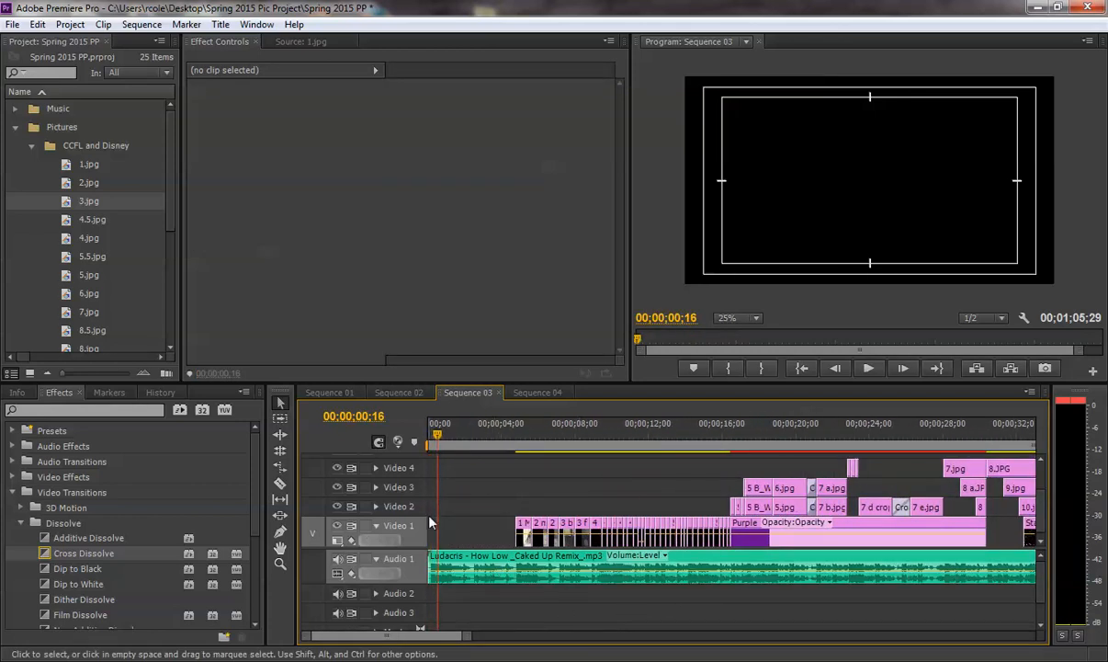